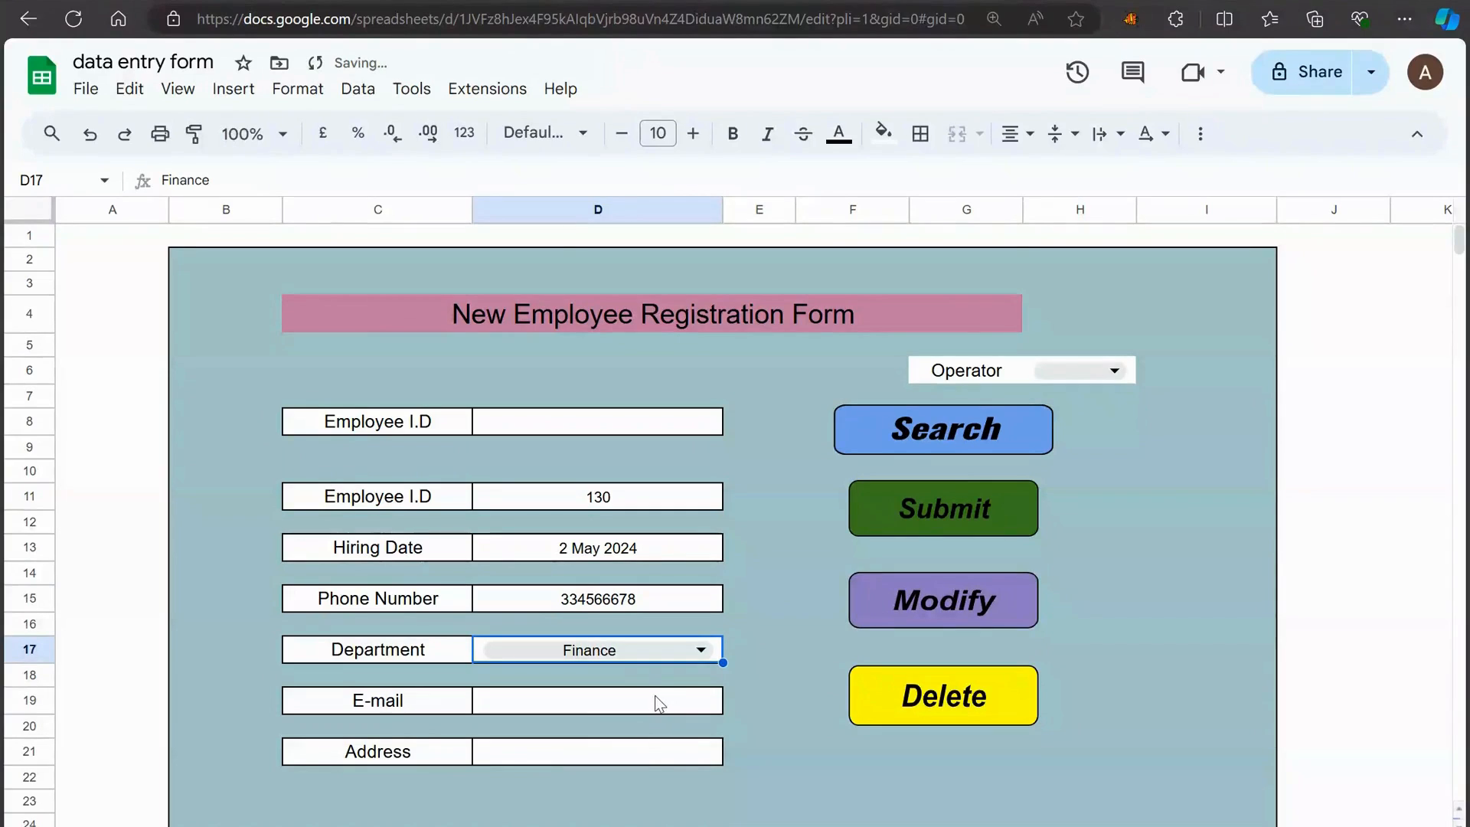
Step: Fill in the demo form's e-mail address and address fields
left_click(656, 699)
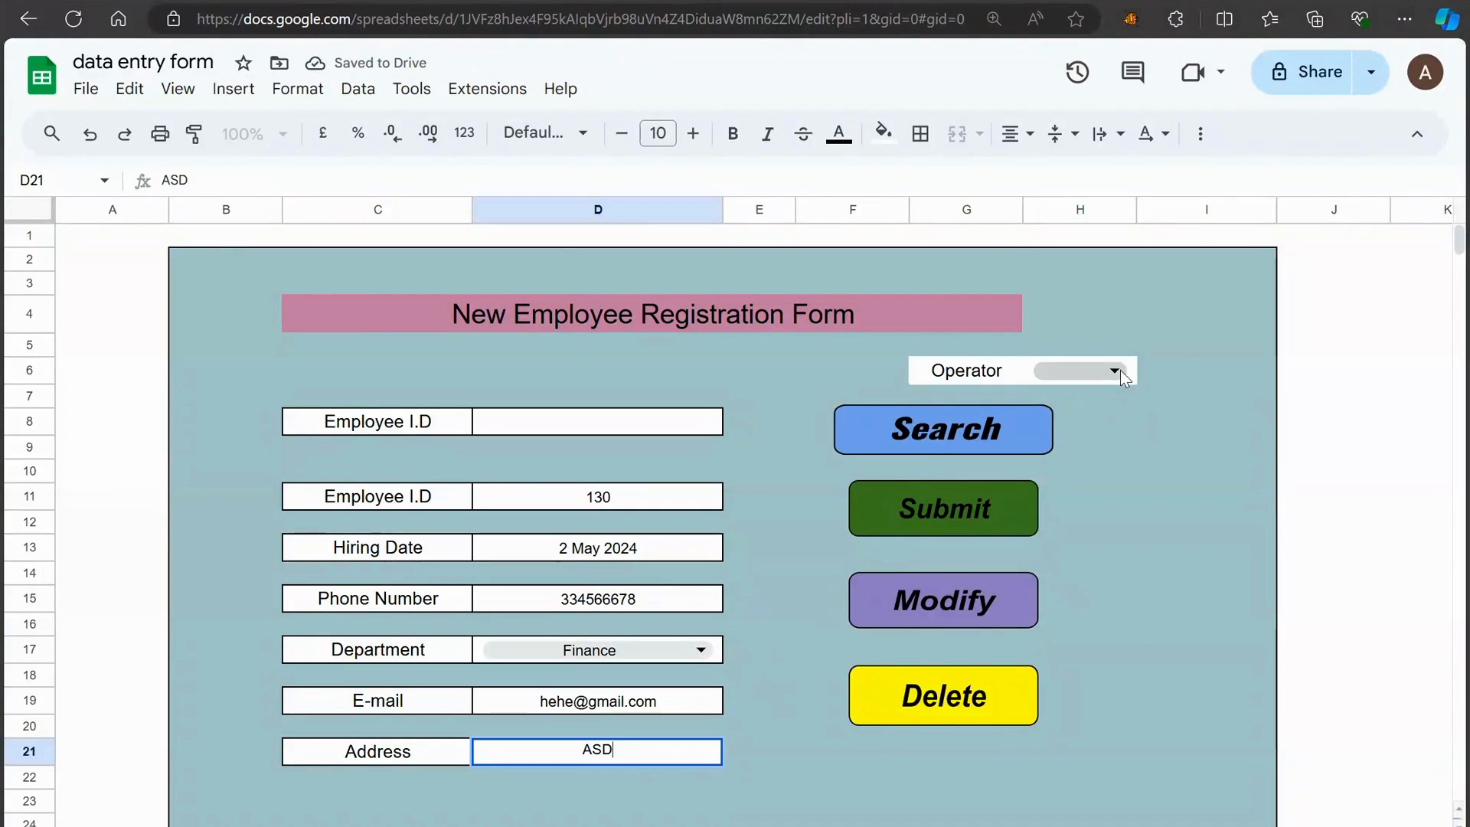
Step: Choose an operator from the dropdown and submit the filled-in employee form
left_click(1118, 370)
left_click(1061, 476)
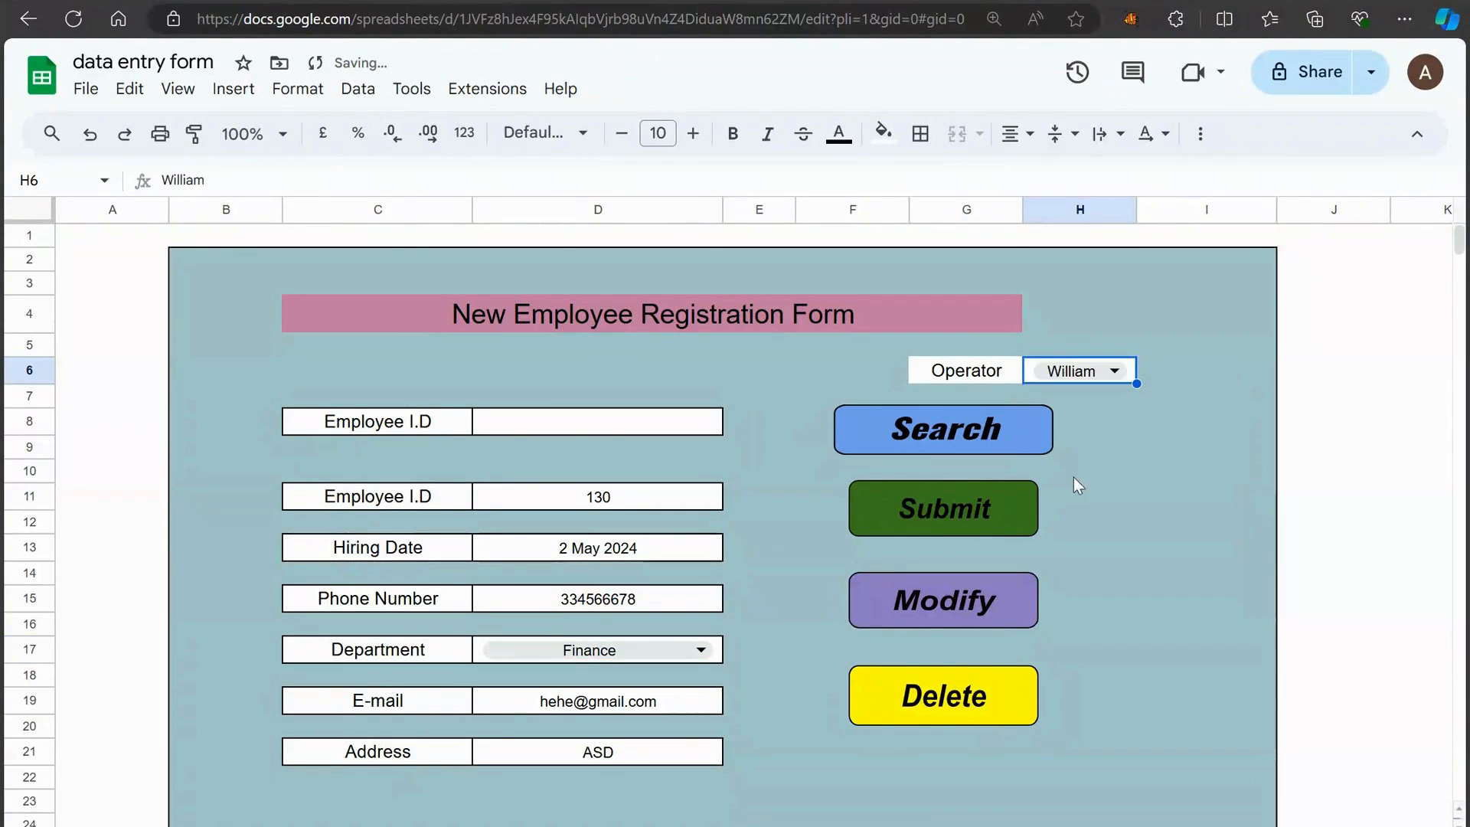
left_click(954, 507)
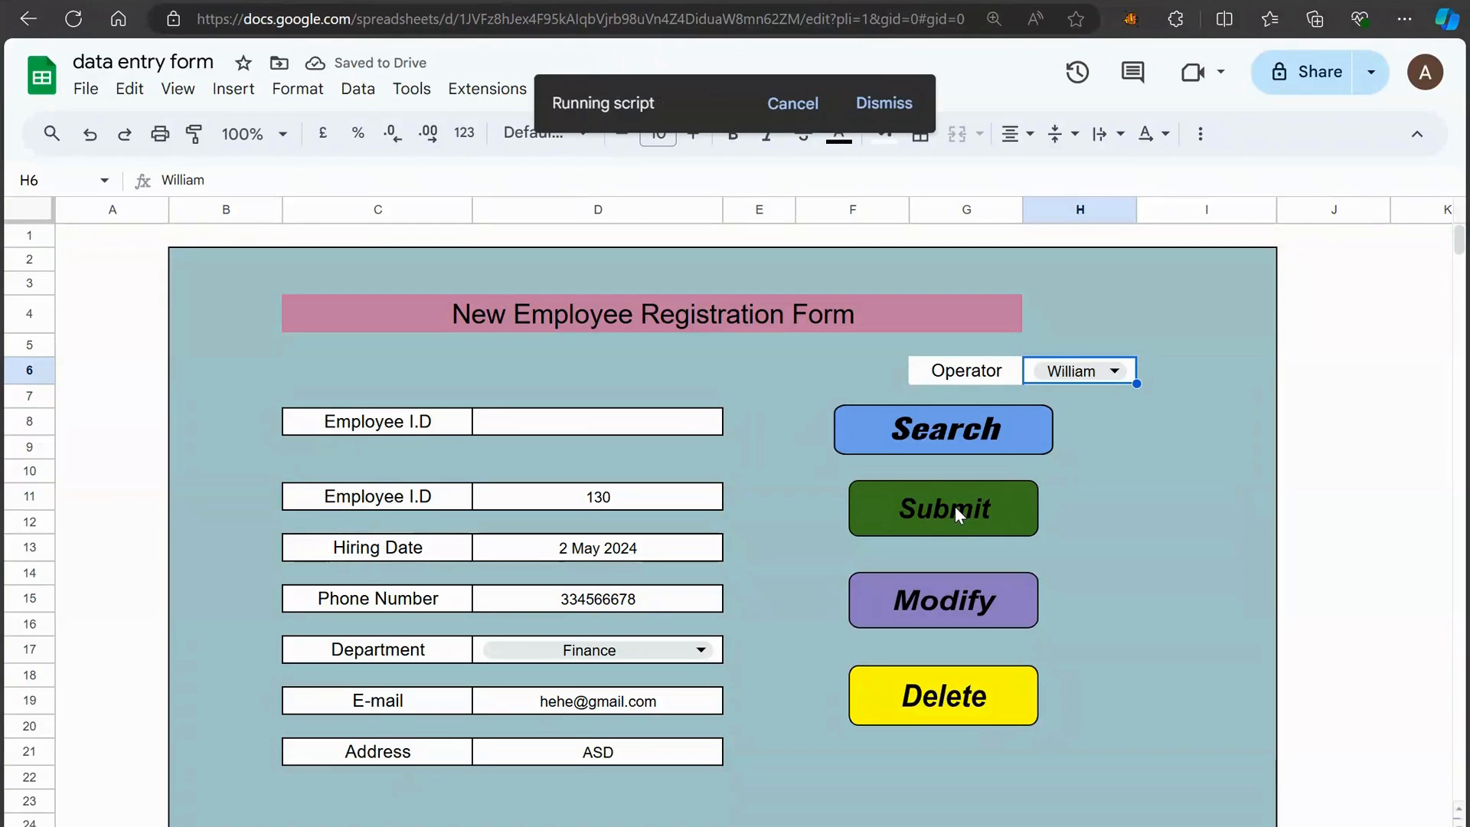
left_click(832, 490)
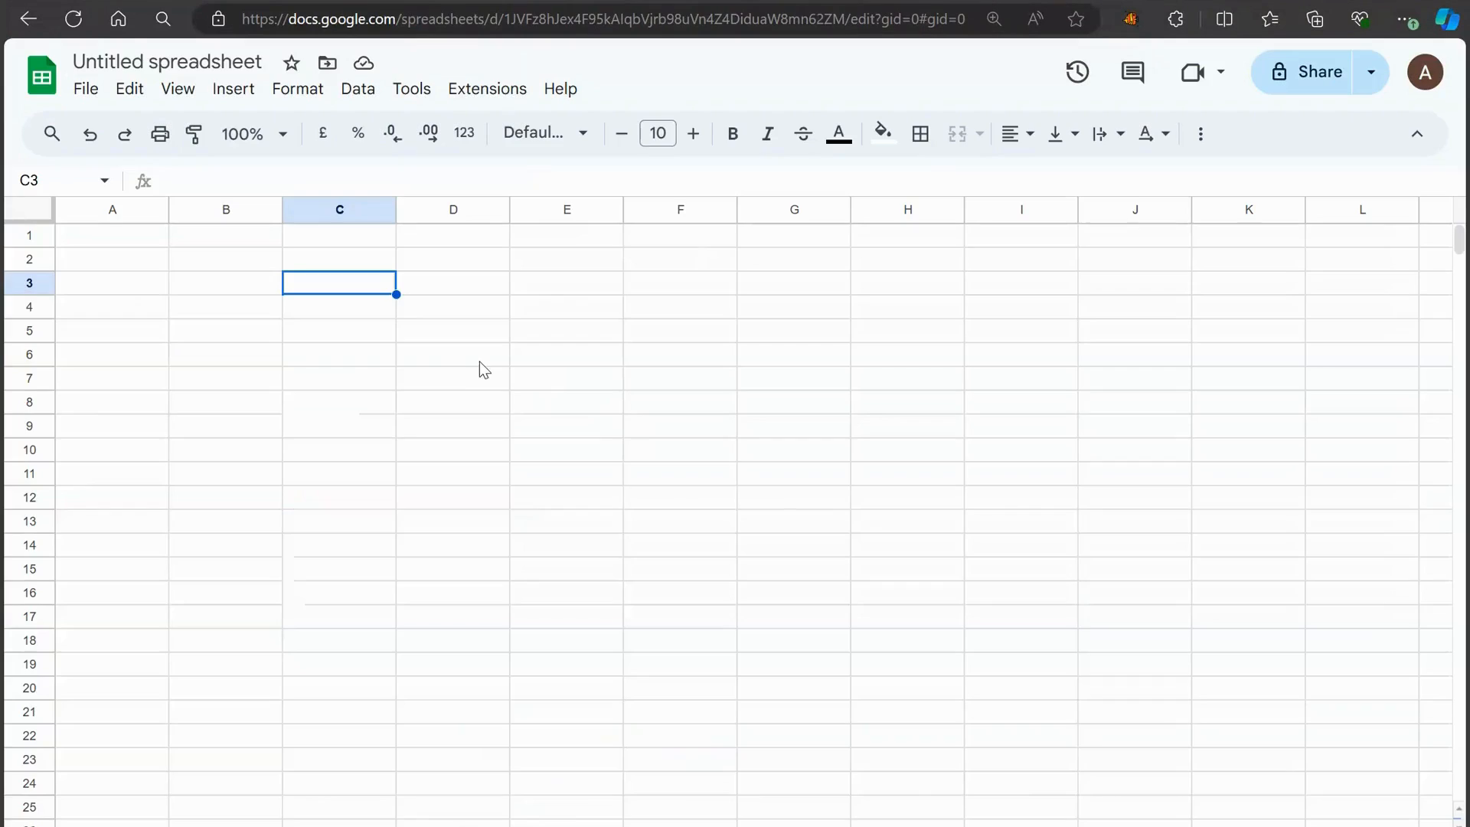
Step: Merge cells C3 through H3 into a single title cell
left_click_drag(354, 295, 917, 294)
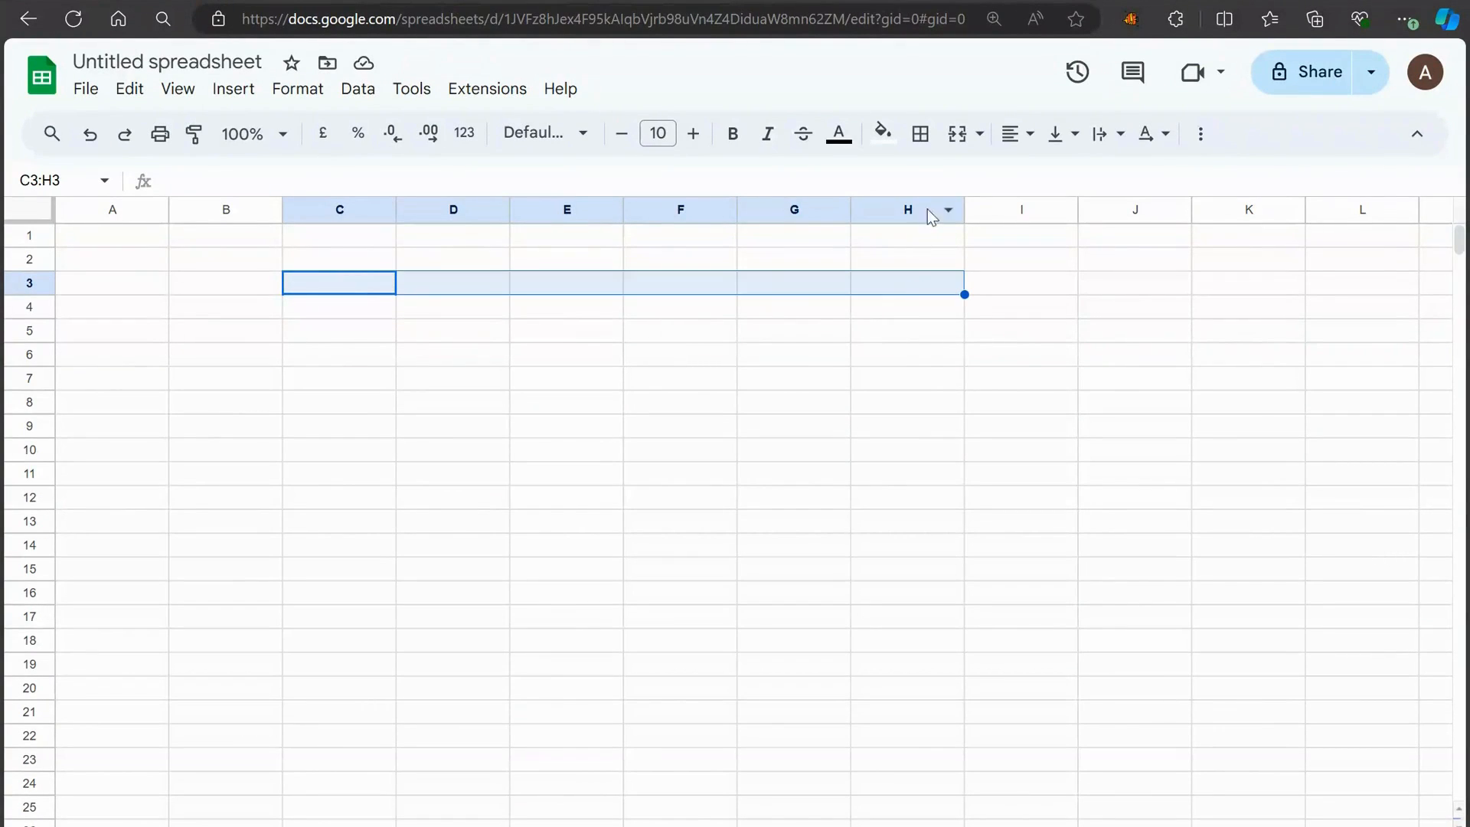
left_click(965, 137)
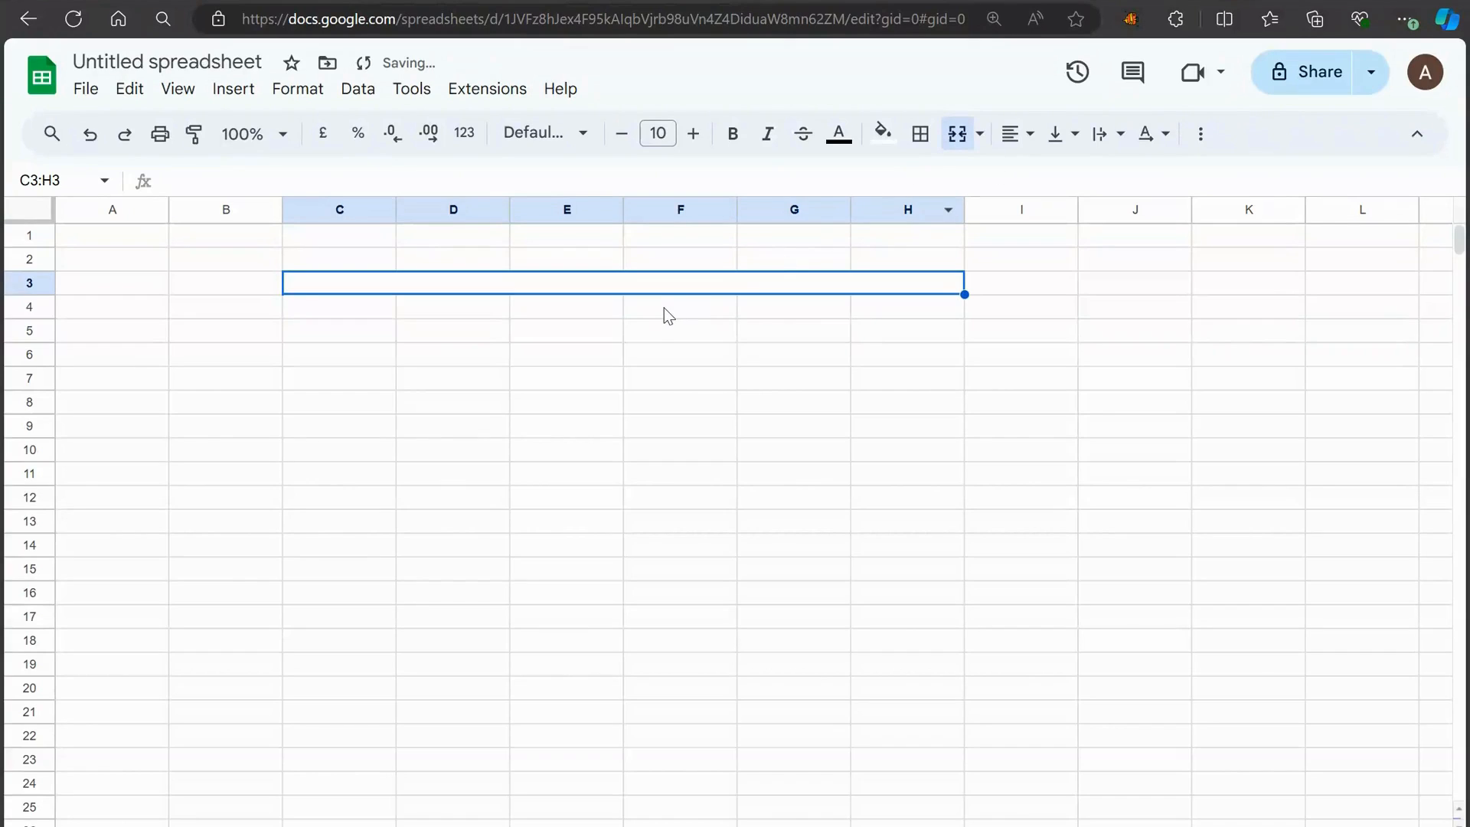
Step: Enter the title New Employee Registration Form in the merged cell
type("New E")
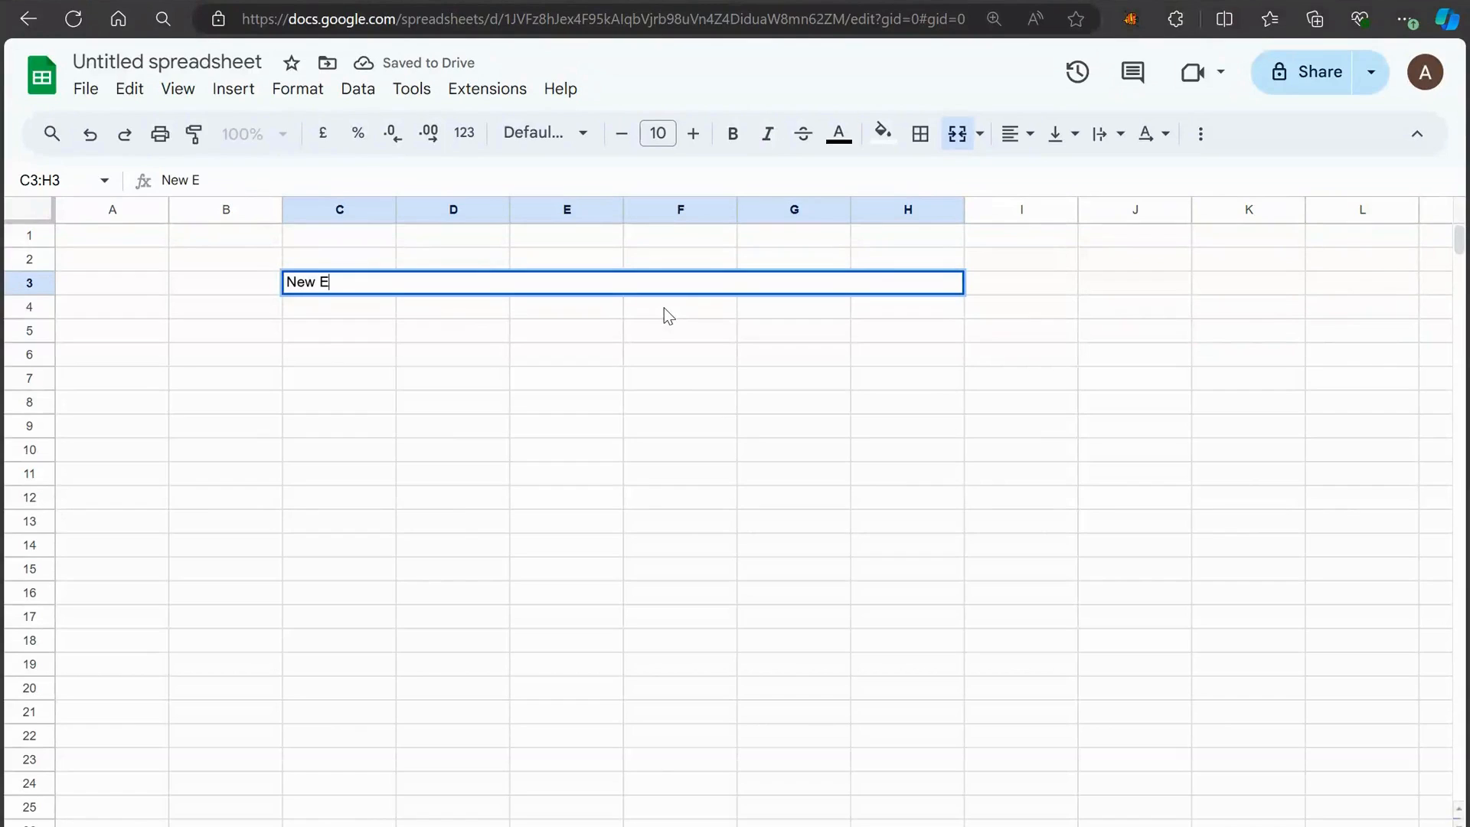
type("mployee Regi")
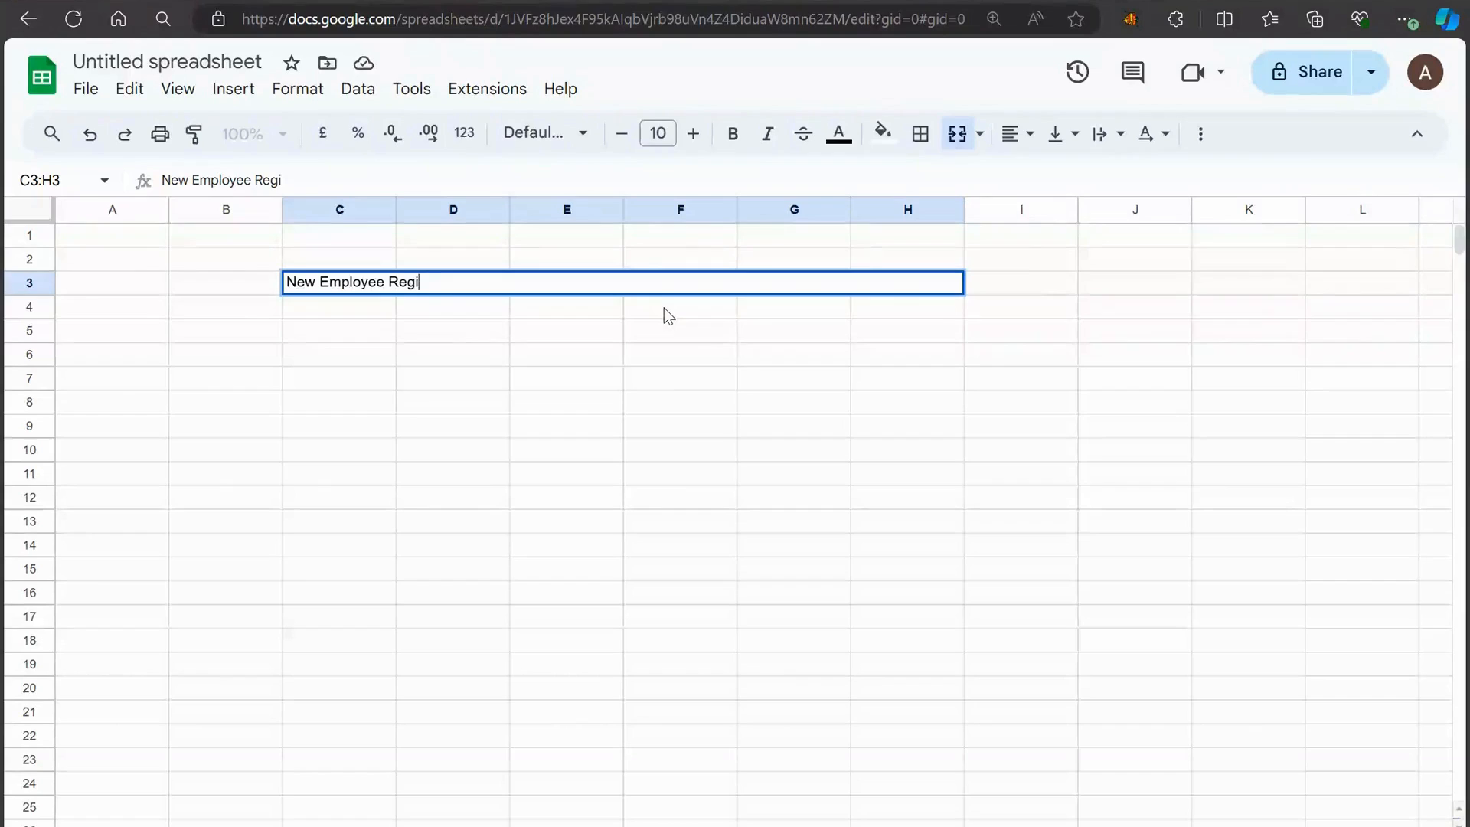
type("stration Form")
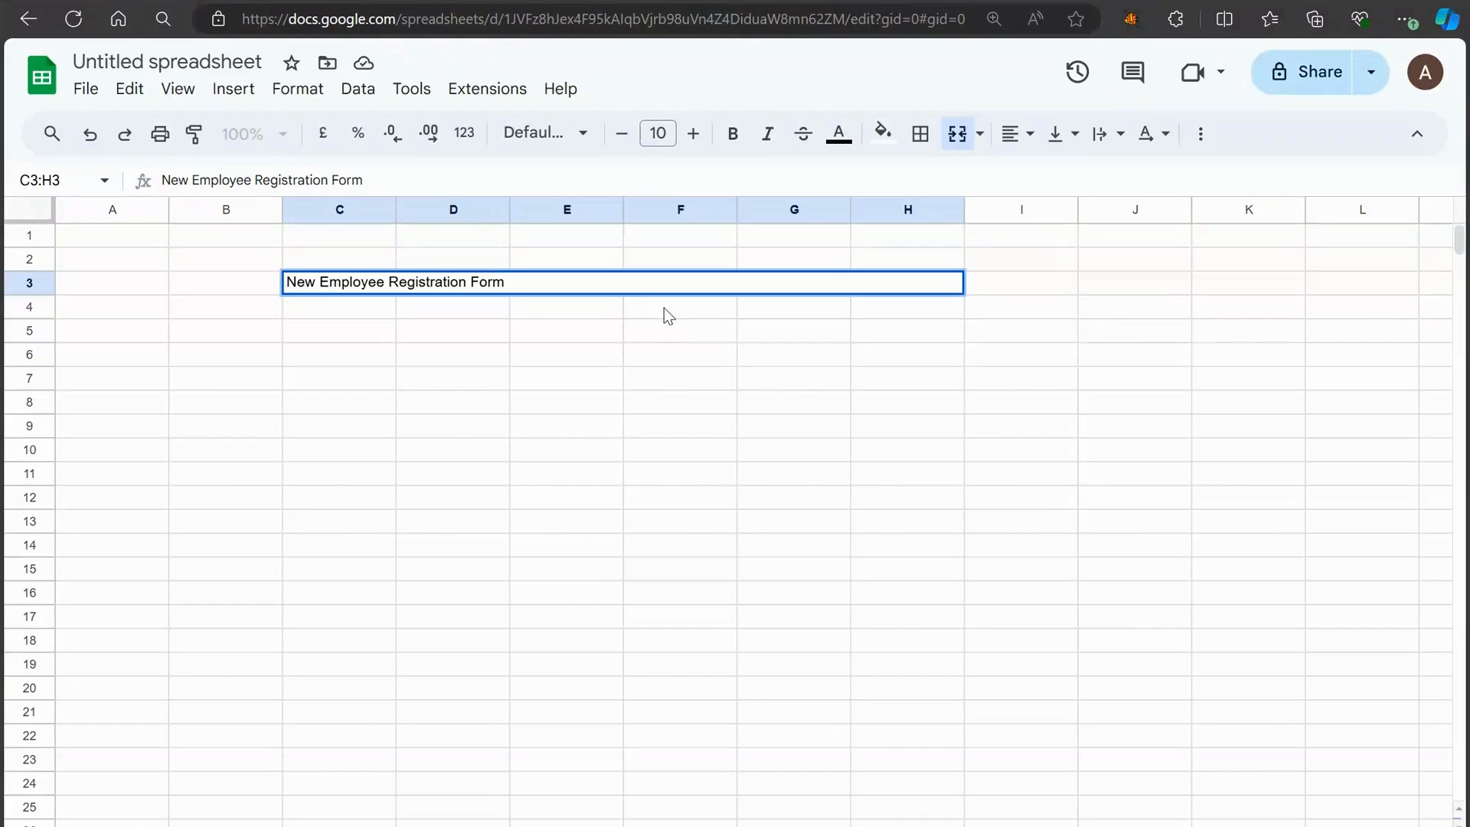
Step: Fill the title cell with a mauve pink colour and raise its font size to 17
left_click(883, 138)
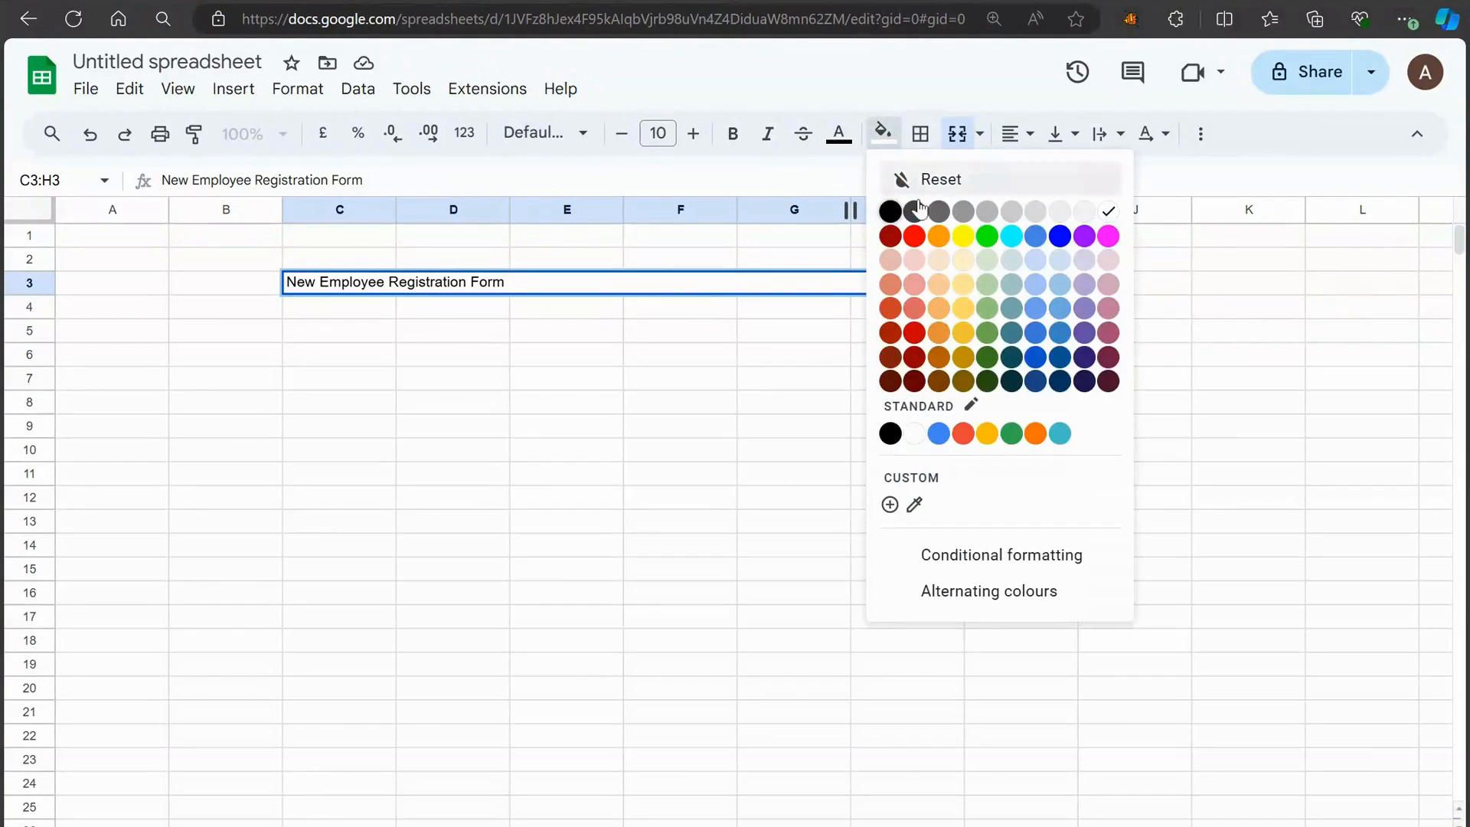
left_click(1108, 334)
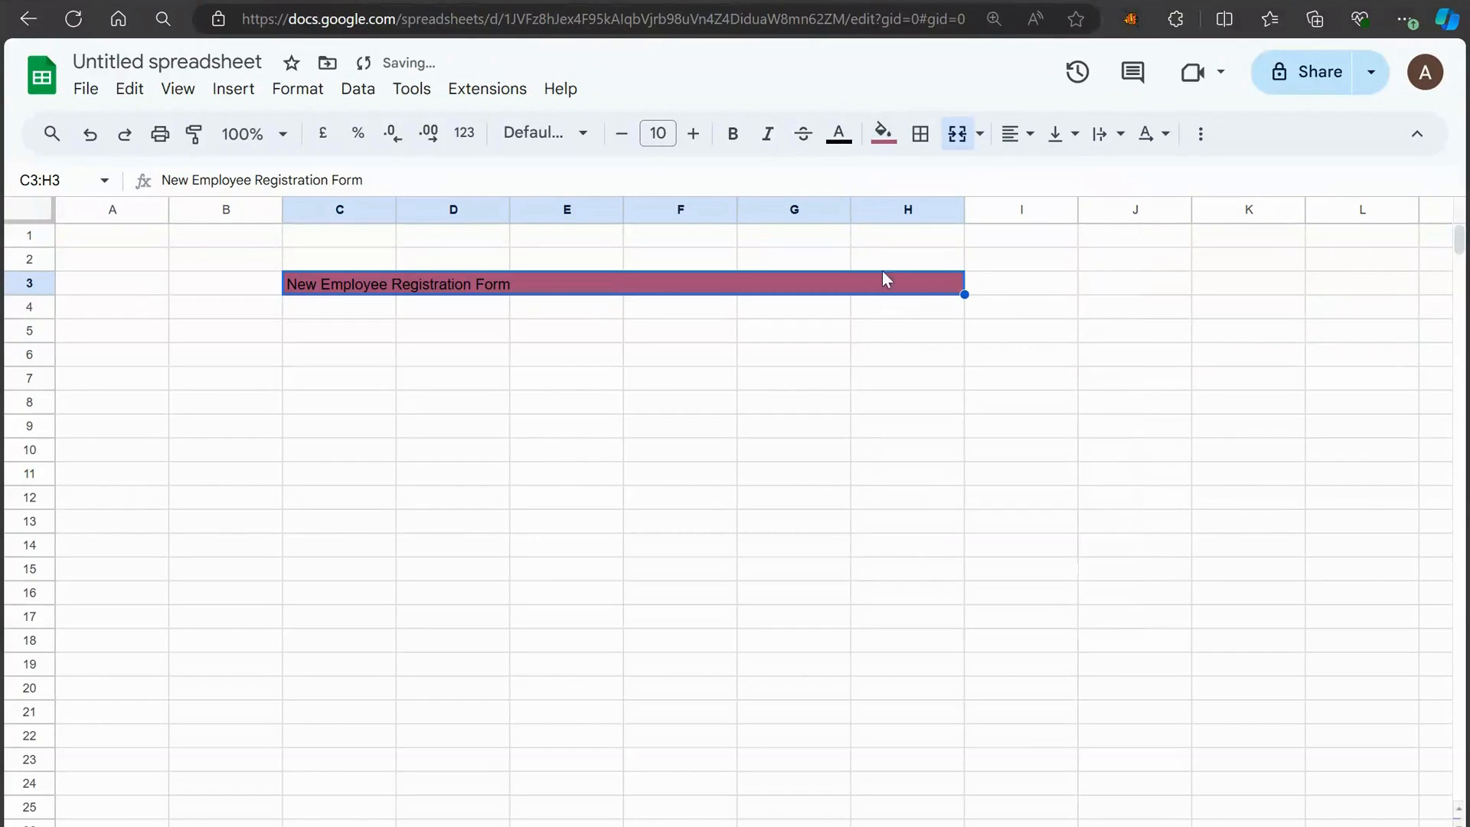
left_click(693, 134)
left_click(694, 134)
left_click(694, 134)
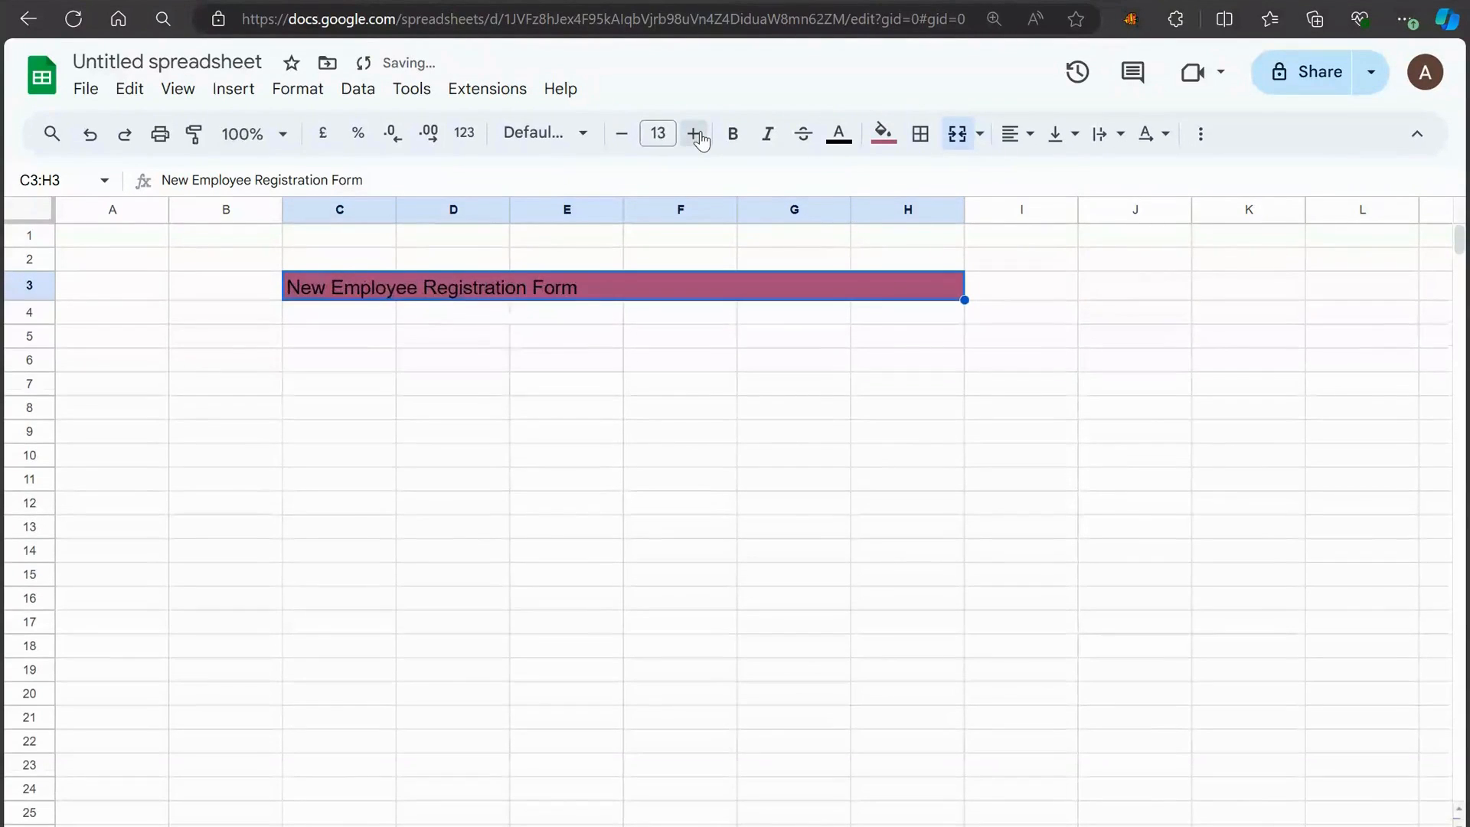
left_click(694, 134)
left_click(694, 134)
left_click(694, 134)
left_click(694, 134)
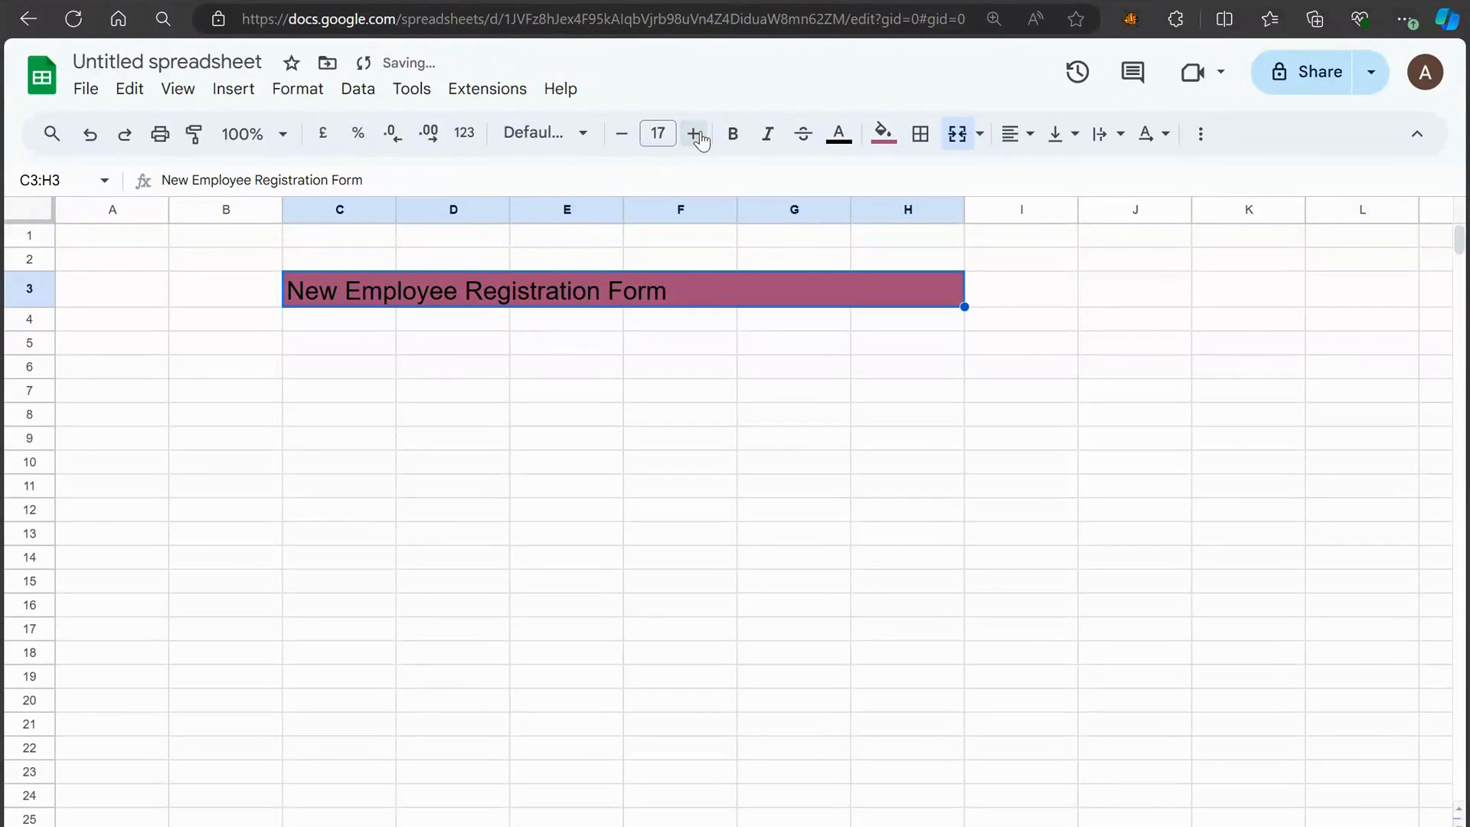
Step: Center the title horizontally and adjust its vertical alignment within the cell
left_click(1025, 138)
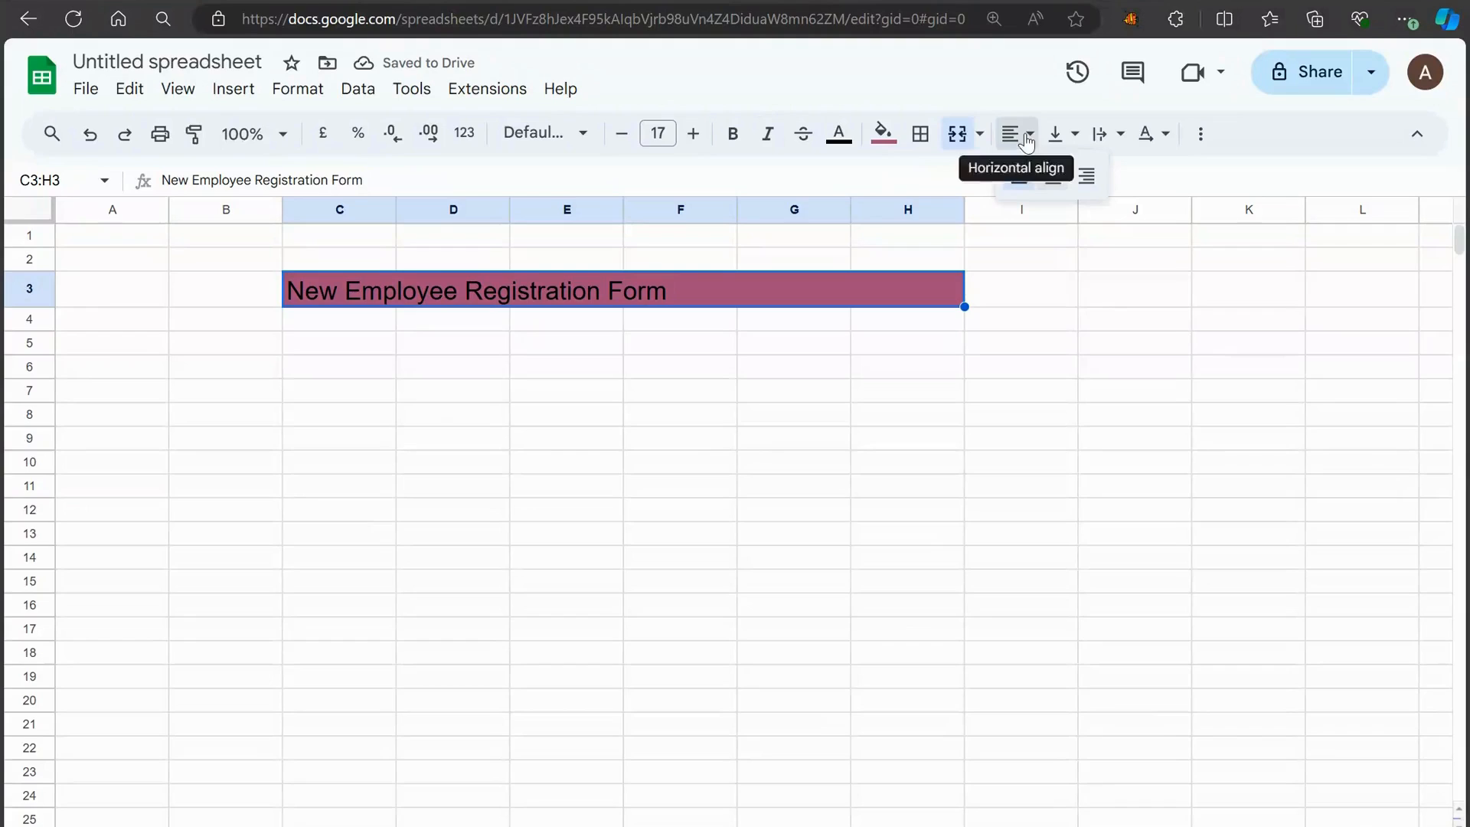
left_click(1053, 177)
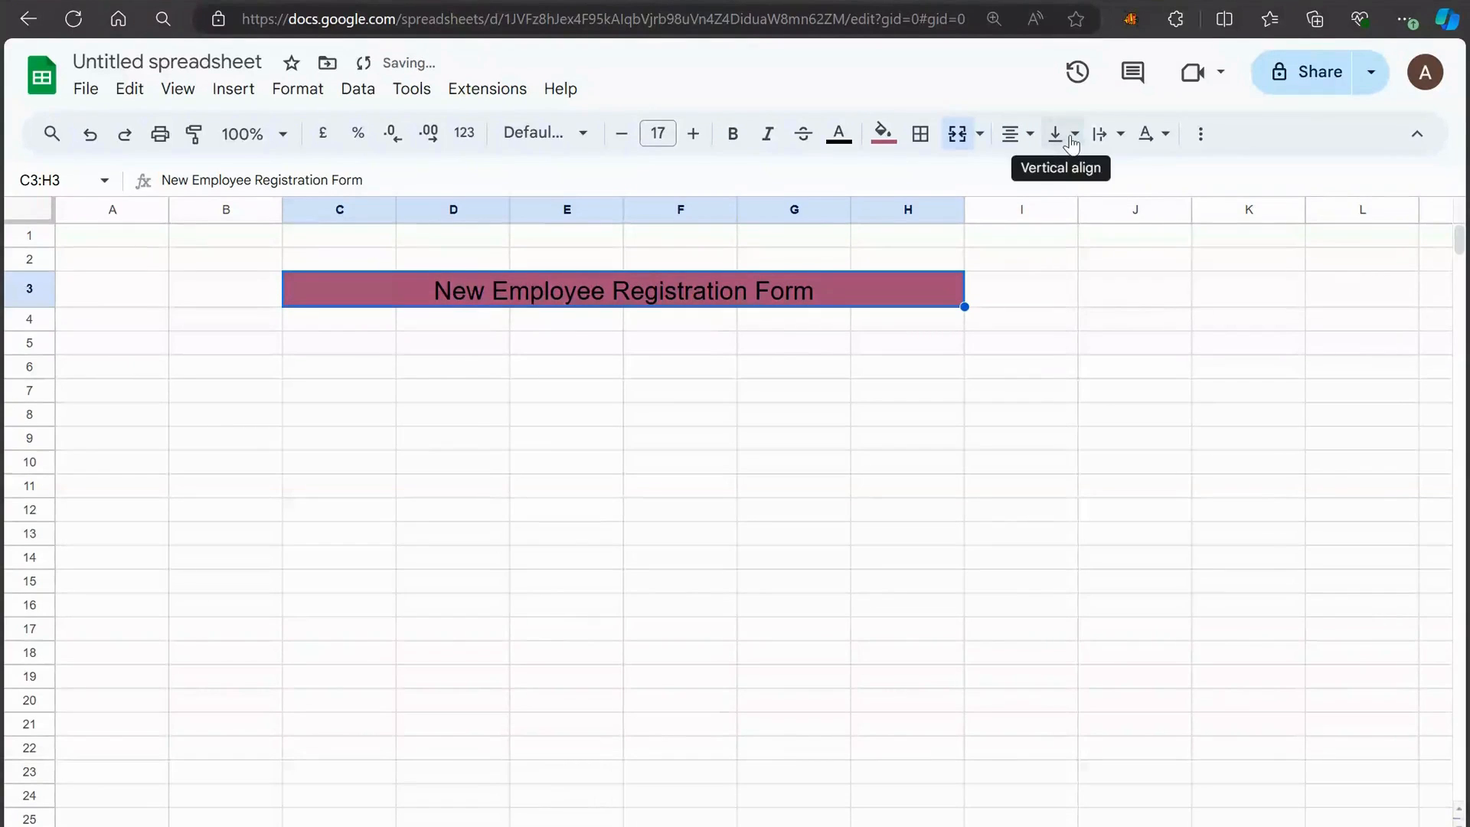
left_click(1072, 143)
left_click(1100, 173)
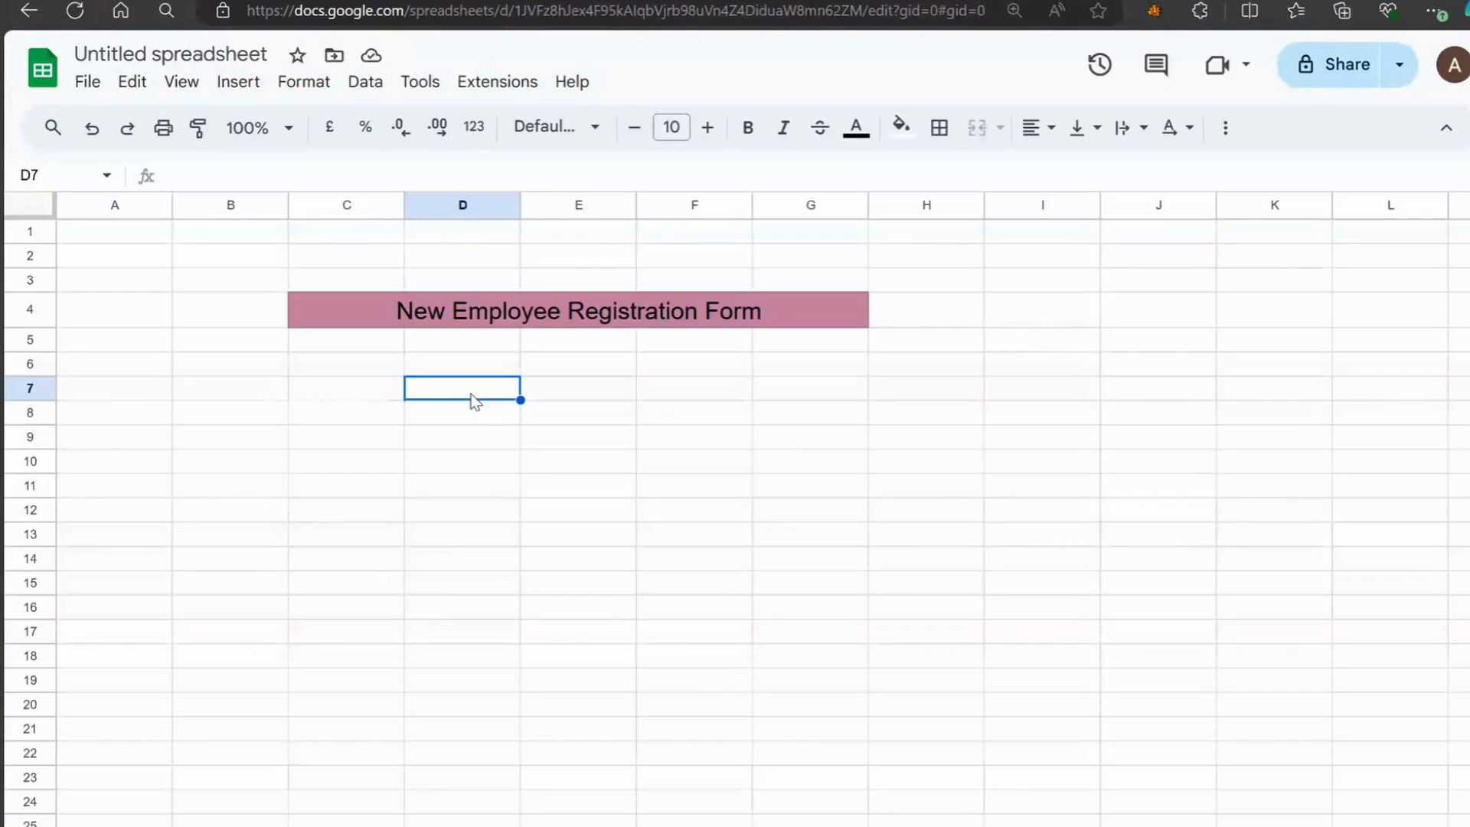
Step: Apply all borders to cells D7:E7 for the search input box
left_click(571, 395, "shift")
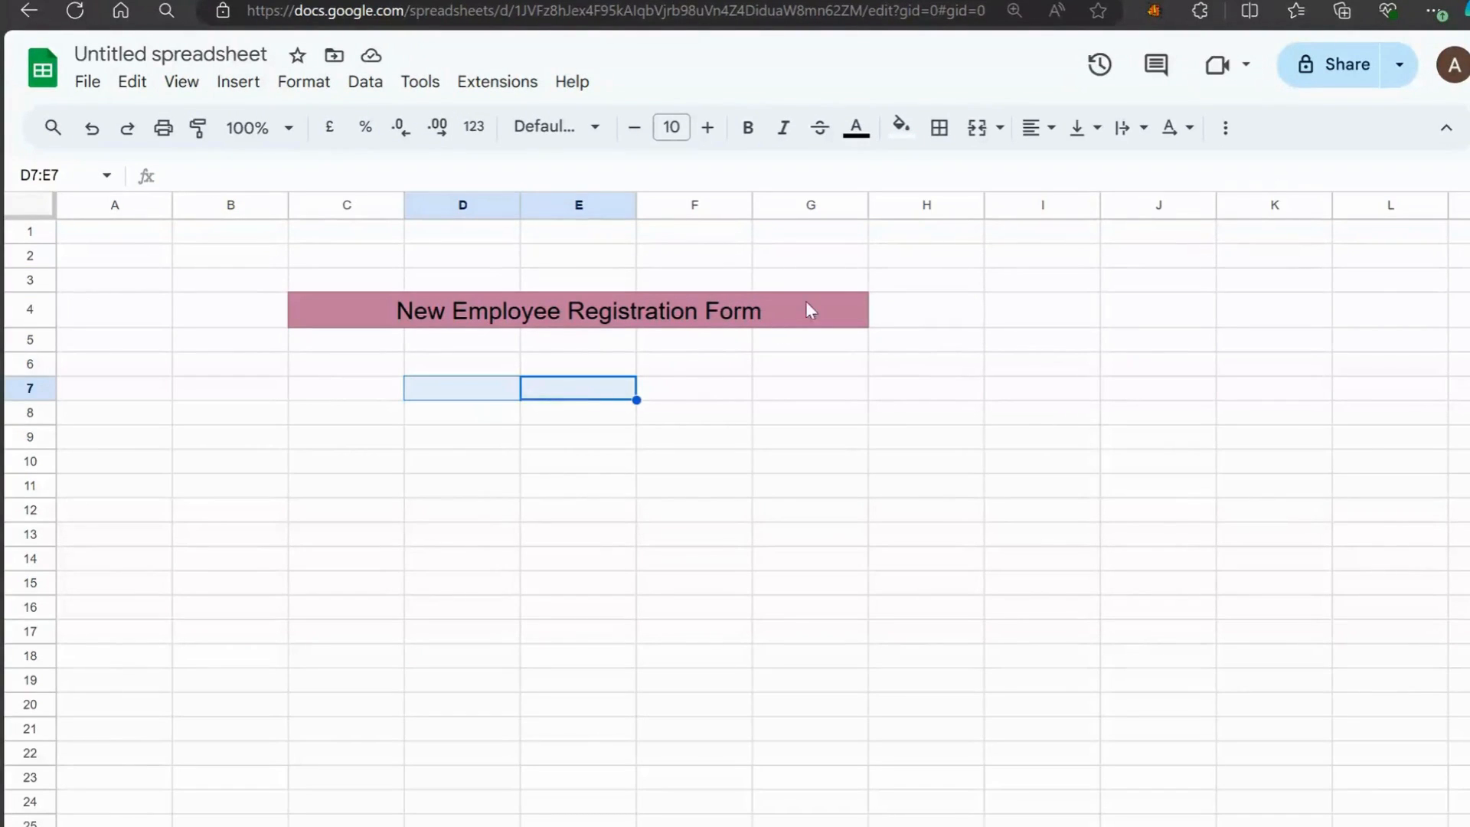
left_click(941, 136)
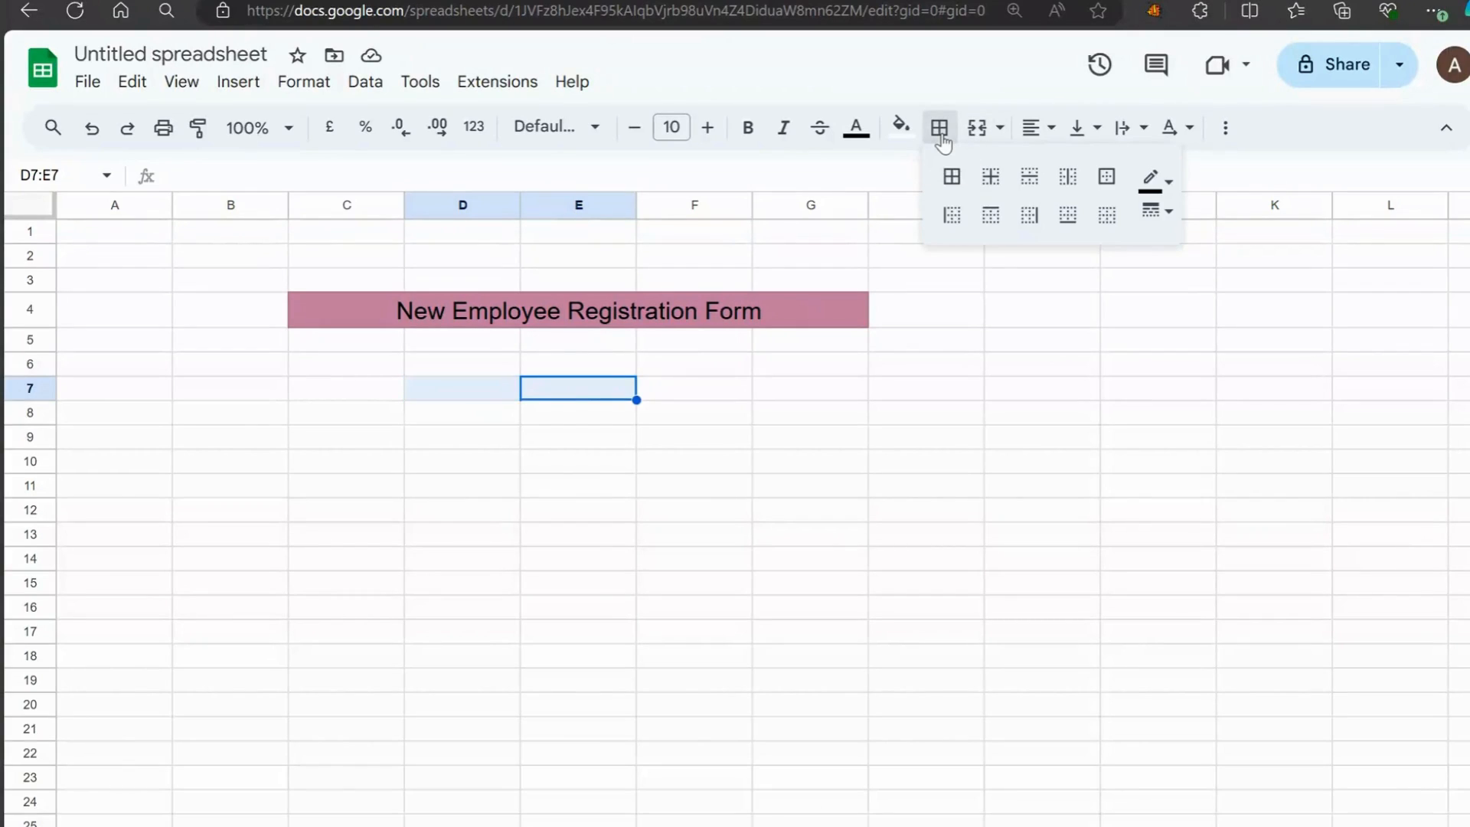
left_click(952, 177)
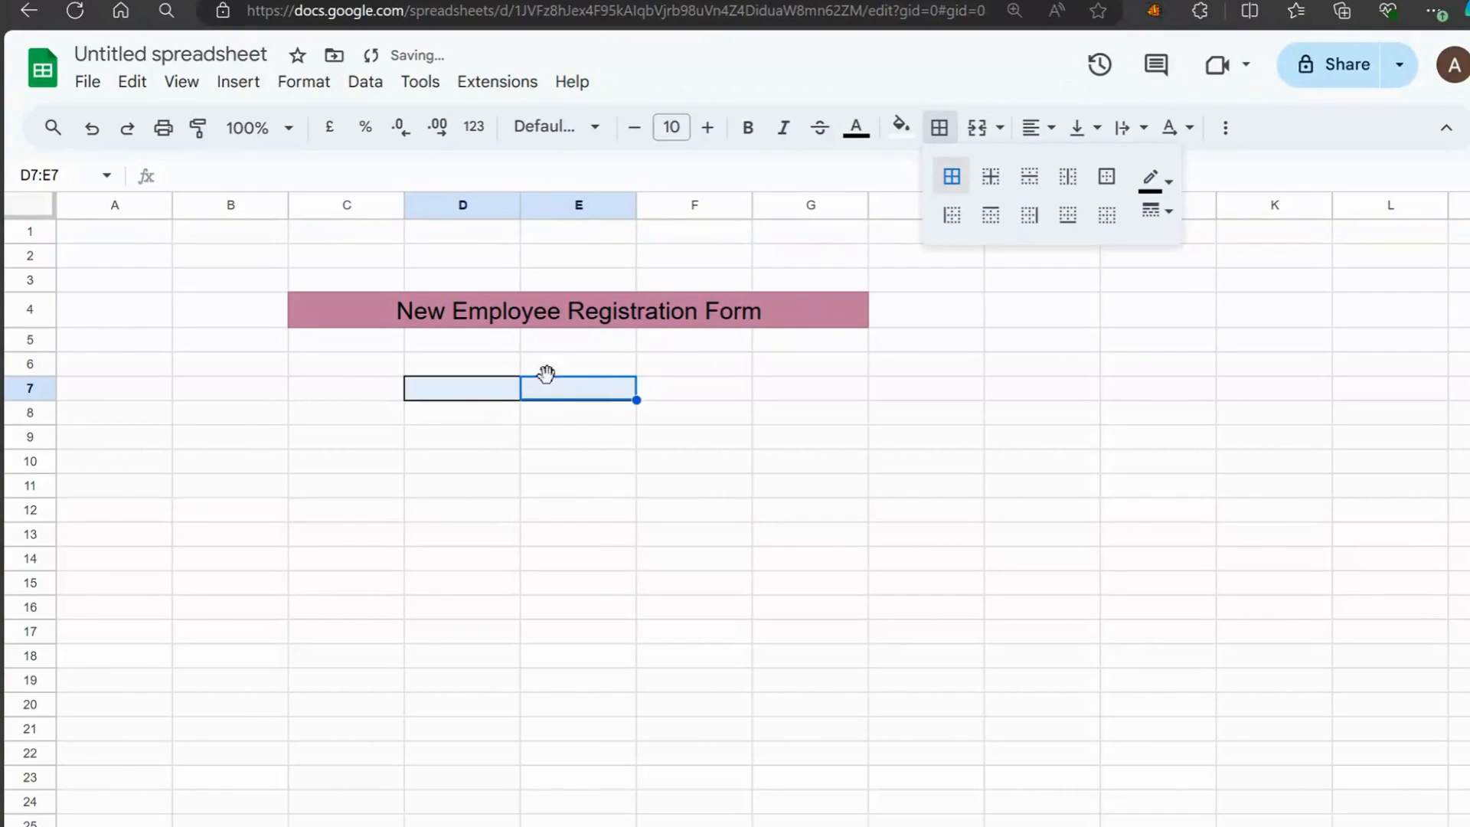
left_click(377, 442)
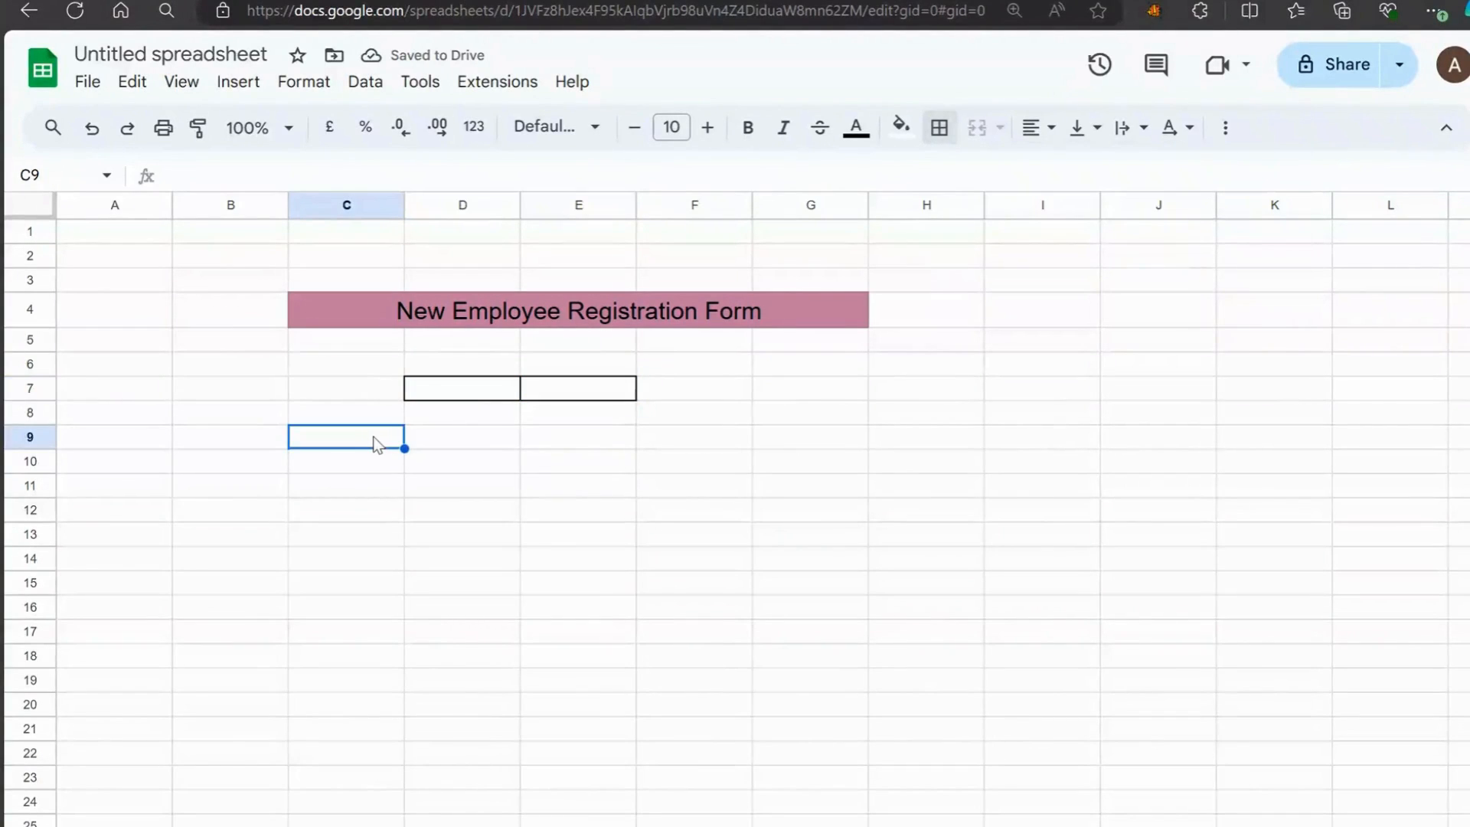
Step: Select the C:D cell pairs in rows 10, 12, 14, 16, 18 and 20 and apply all borders
left_click(356, 469)
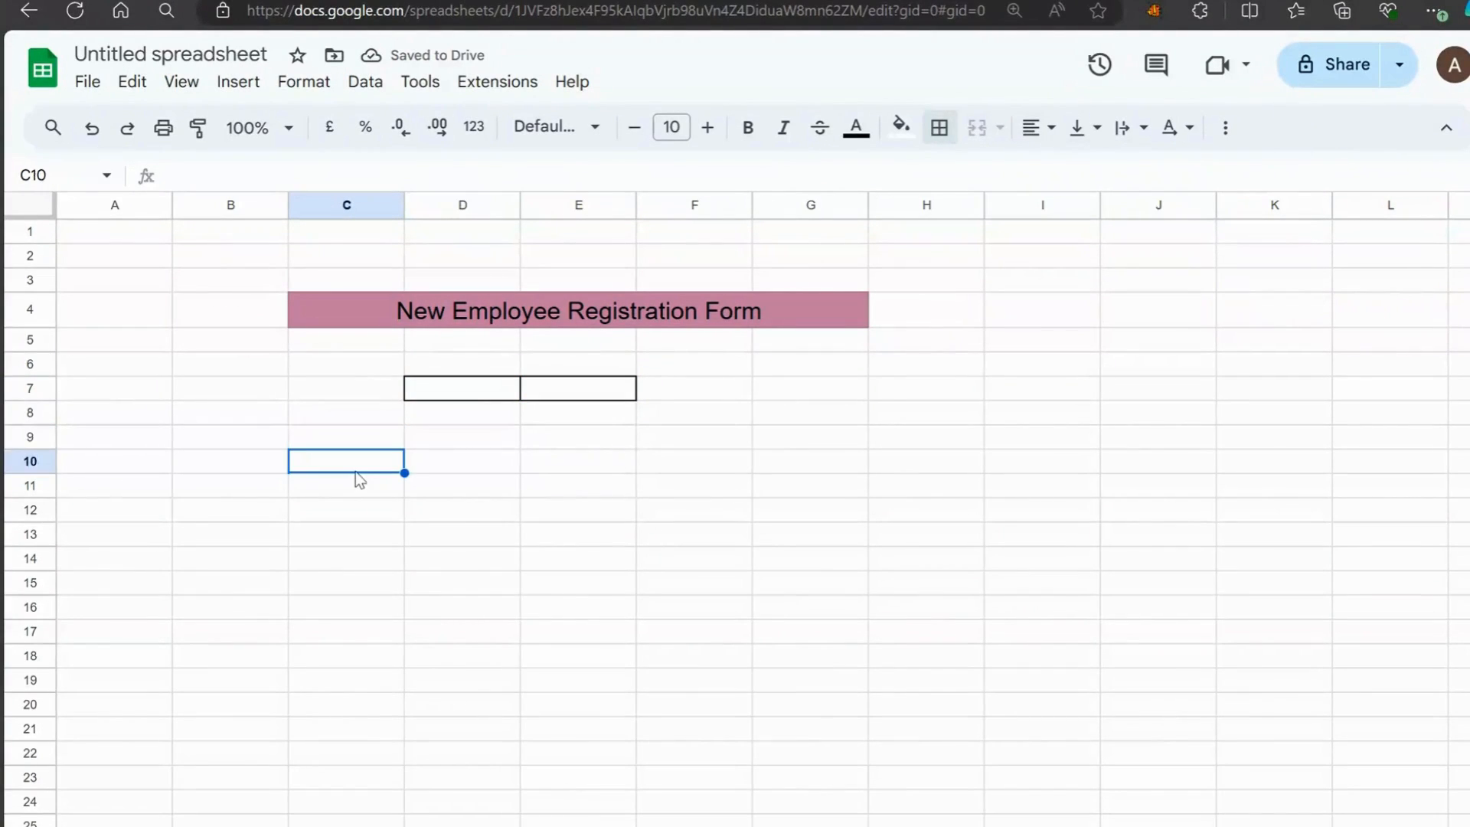
left_click(428, 469, "shift")
left_click_drag(371, 507, 458, 511, "ctrl")
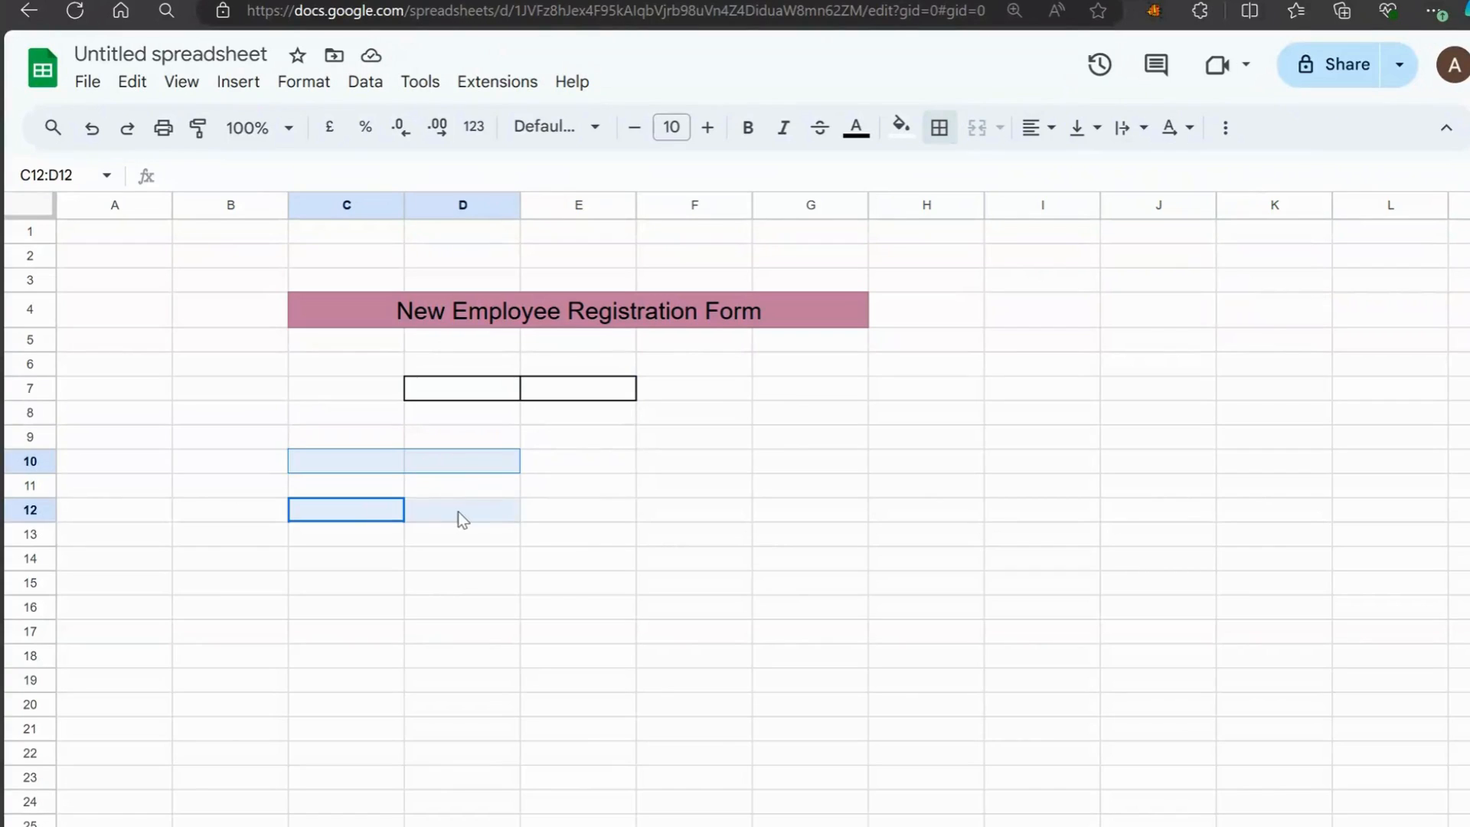
left_click(459, 513, "ctrl")
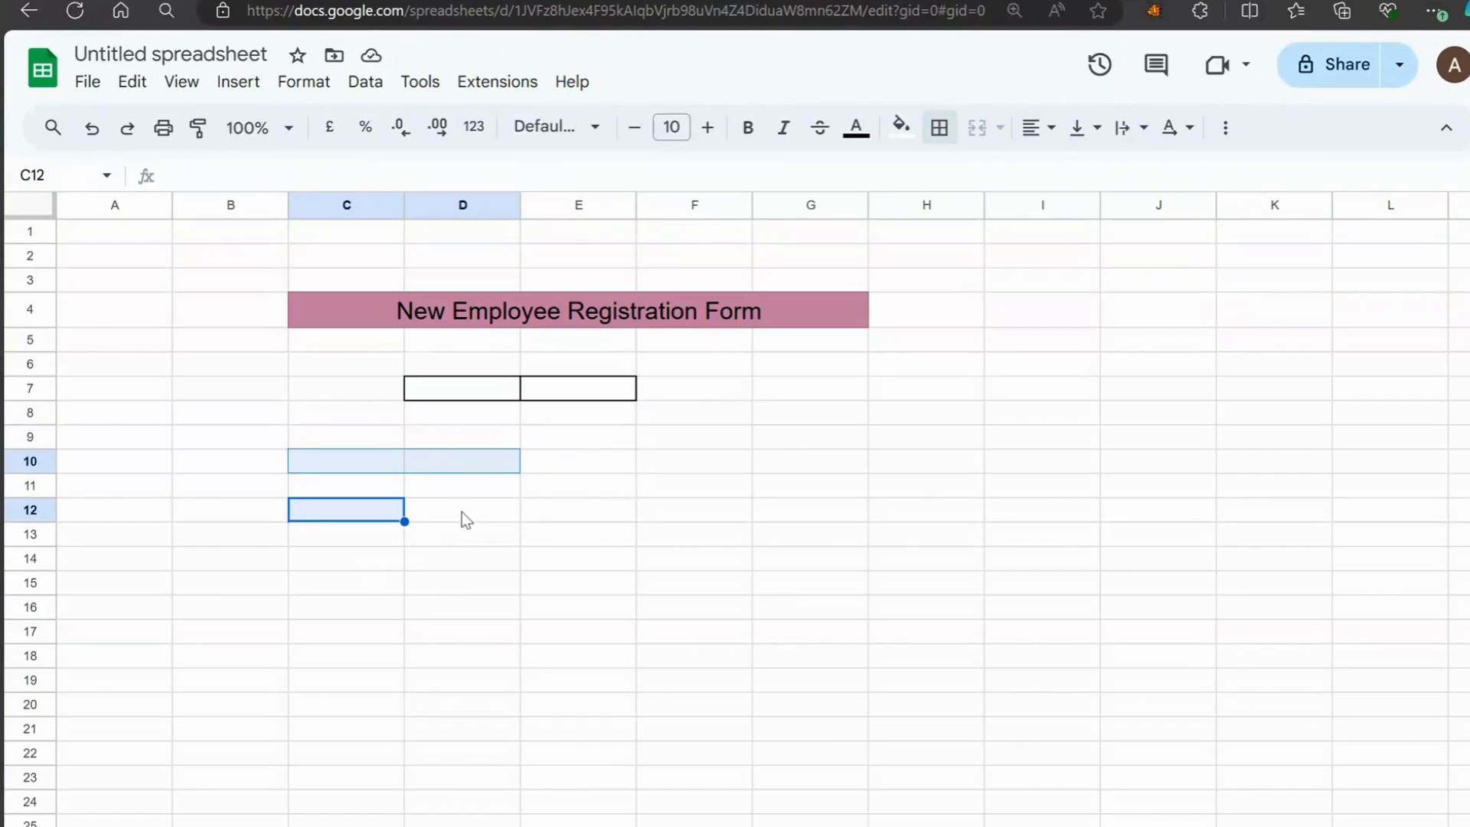
left_click(462, 512, "ctrl")
left_click(375, 559, "ctrl")
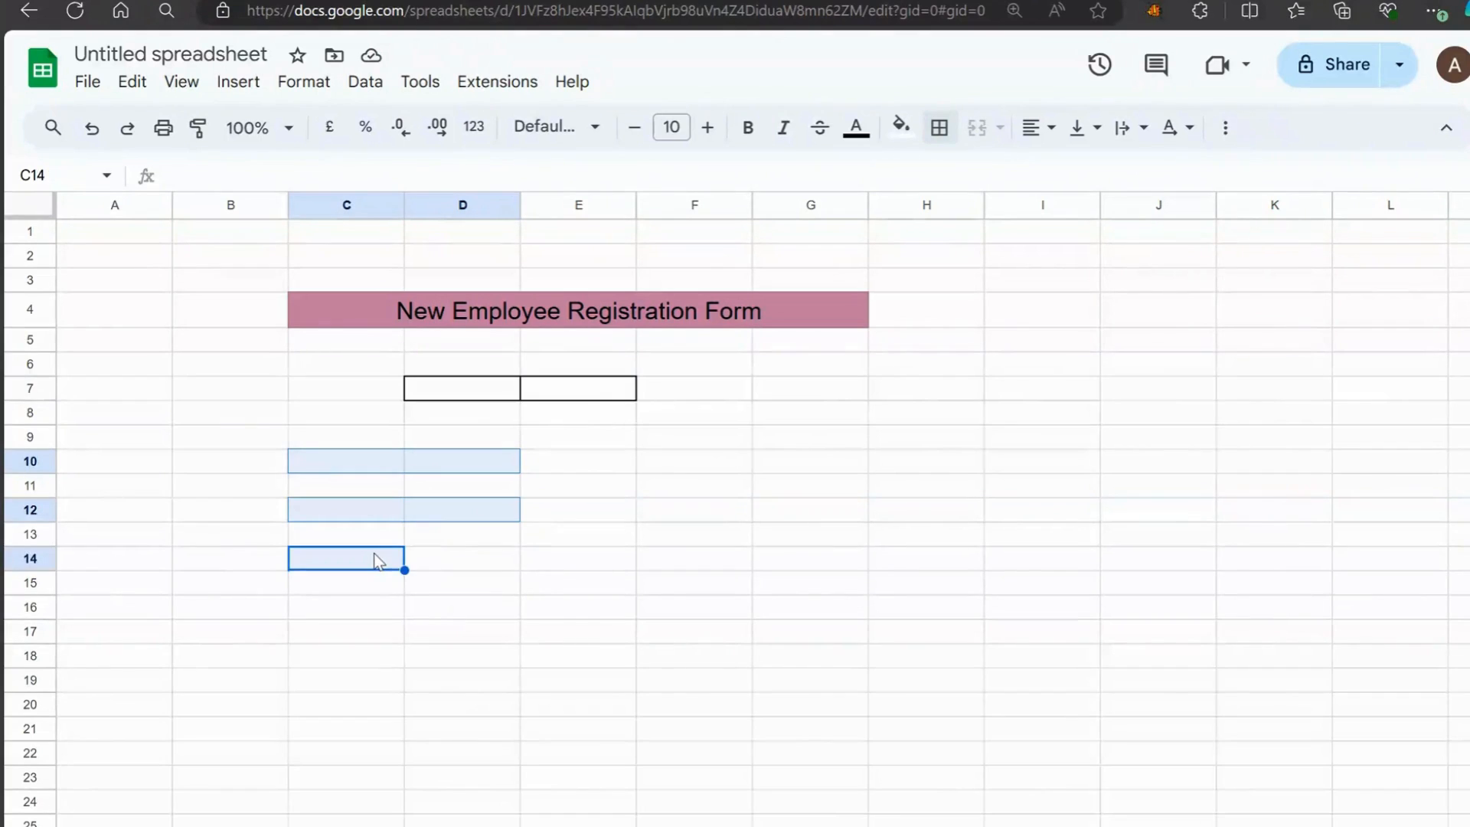
left_click(443, 567, "ctrl")
left_click_drag(362, 612, 442, 617, "ctrl")
left_click(443, 617, "ctrl")
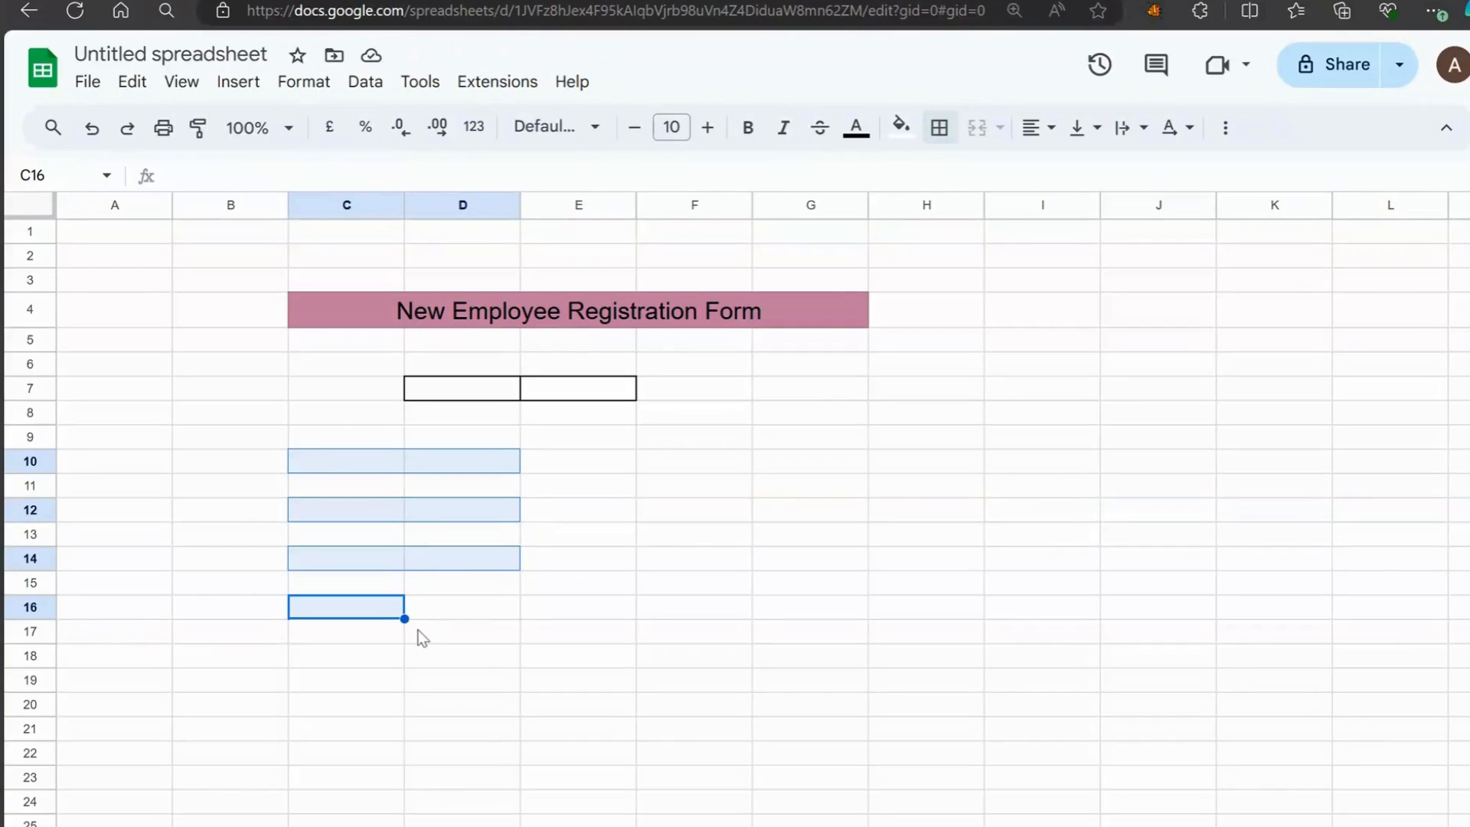
left_click(462, 607, "ctrl")
left_click(361, 656, "ctrl")
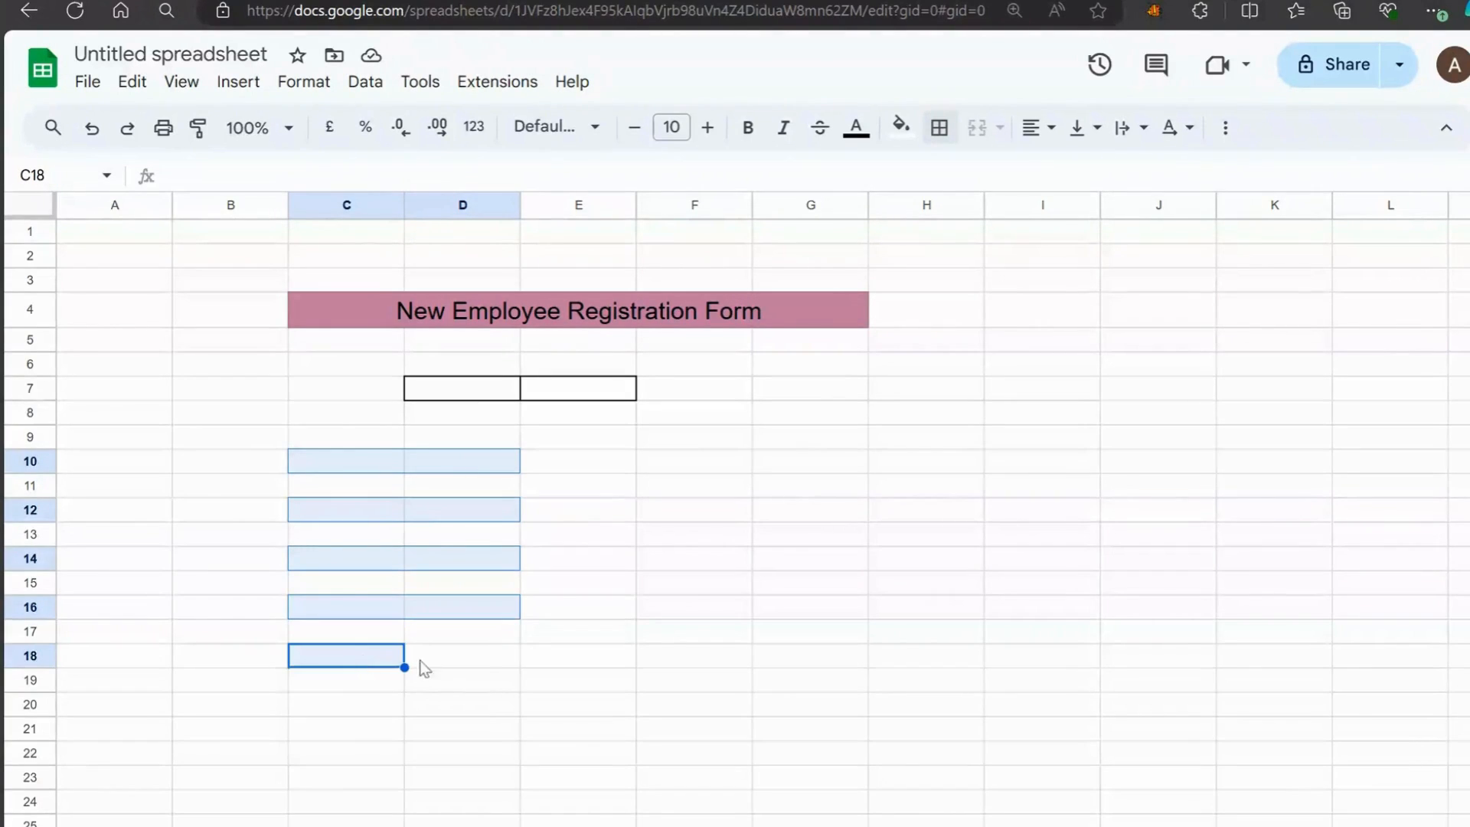
left_click(444, 662, "ctrl")
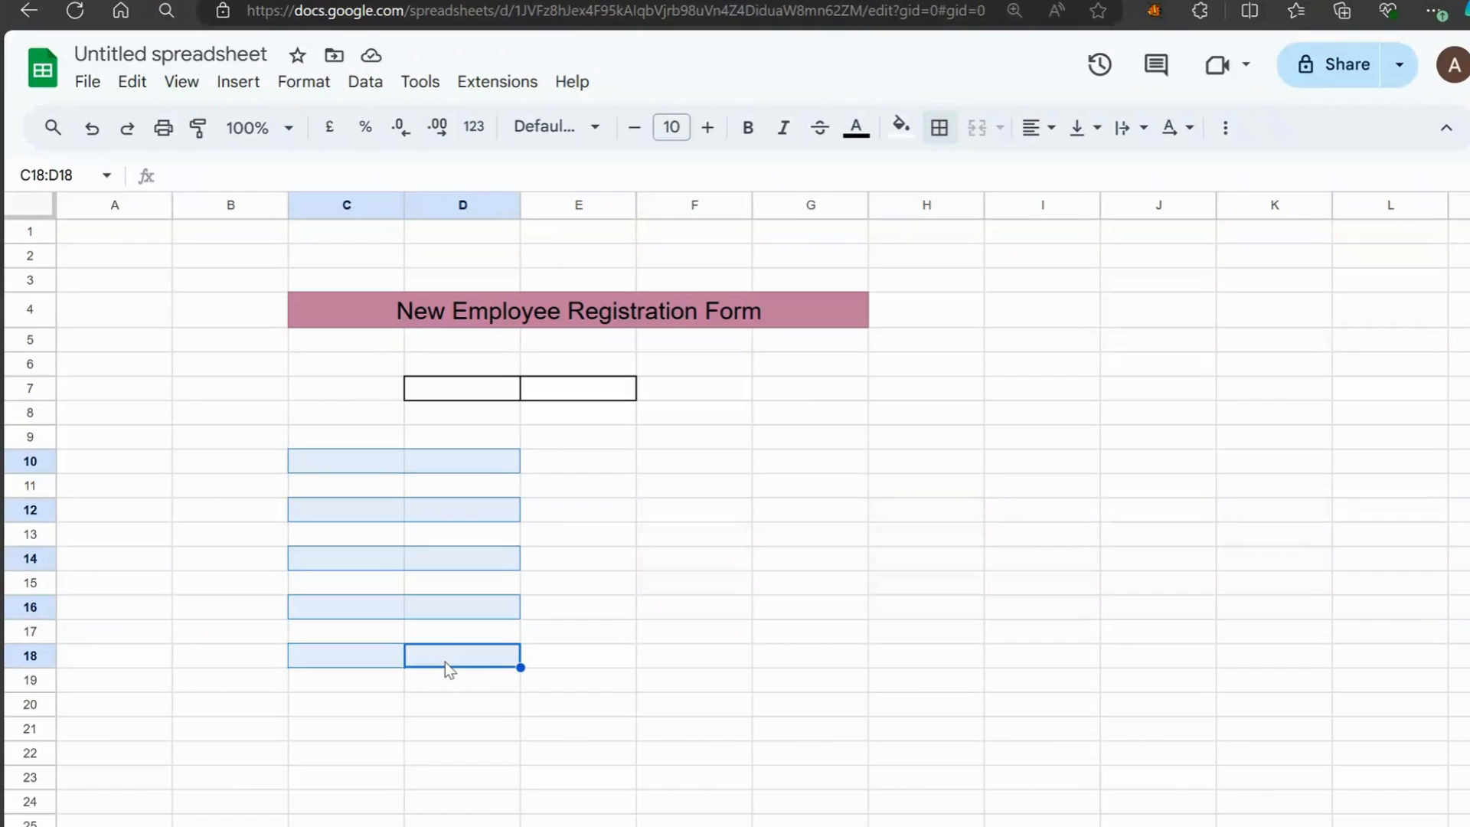
left_click(355, 705, "ctrl")
left_click(444, 709, "ctrl")
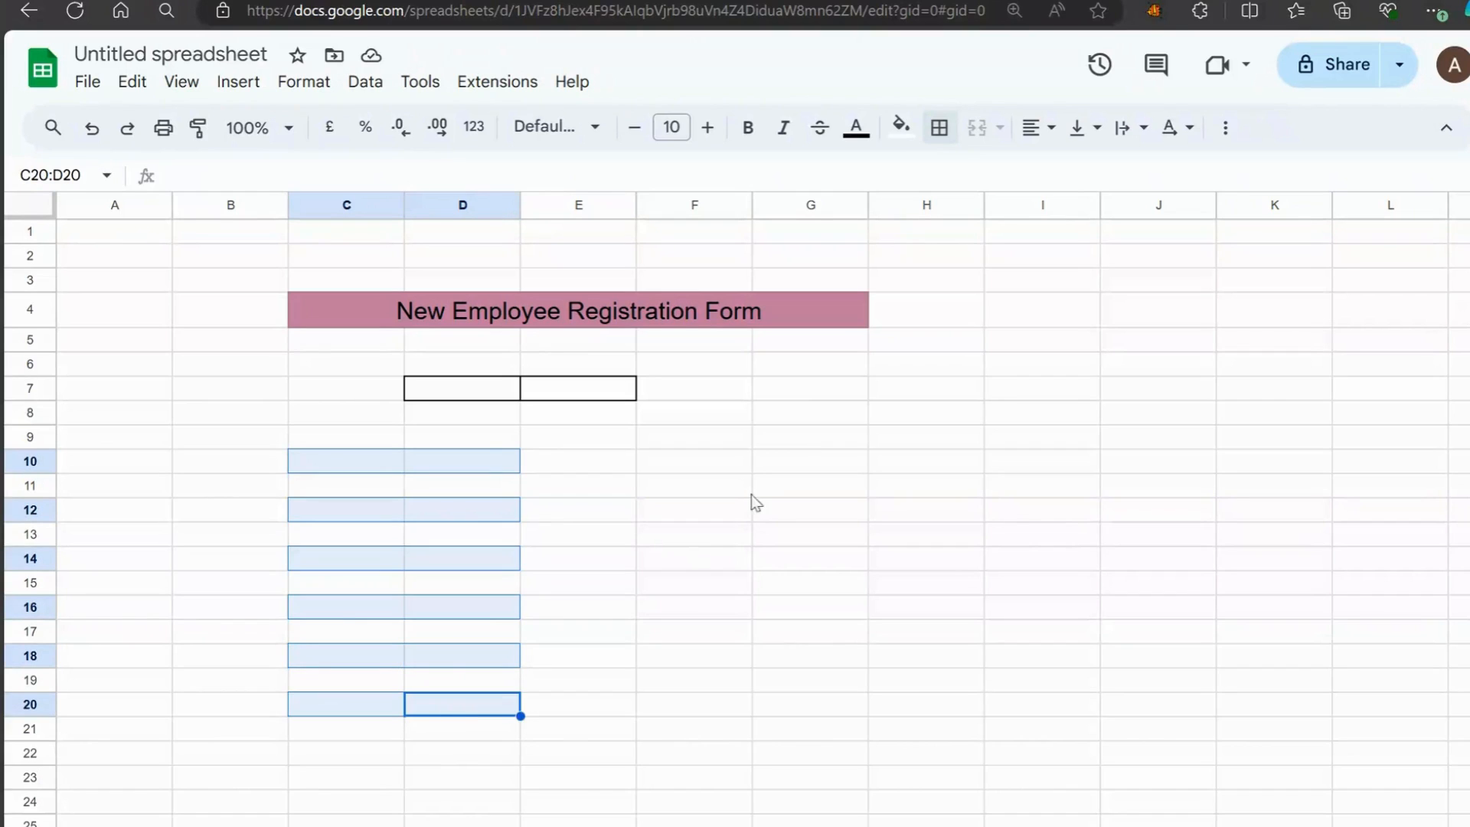
left_click(942, 132)
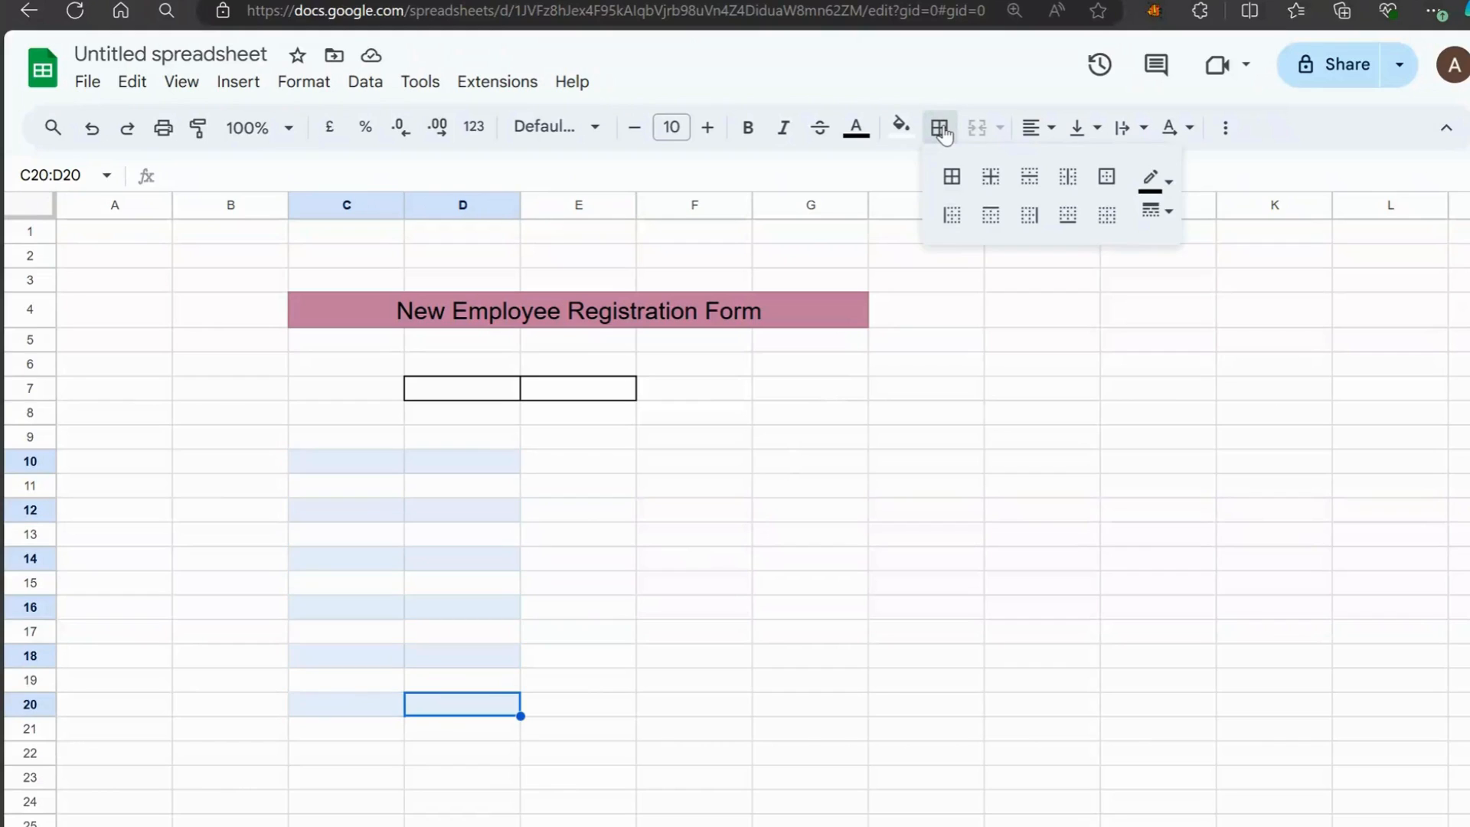
left_click(950, 181)
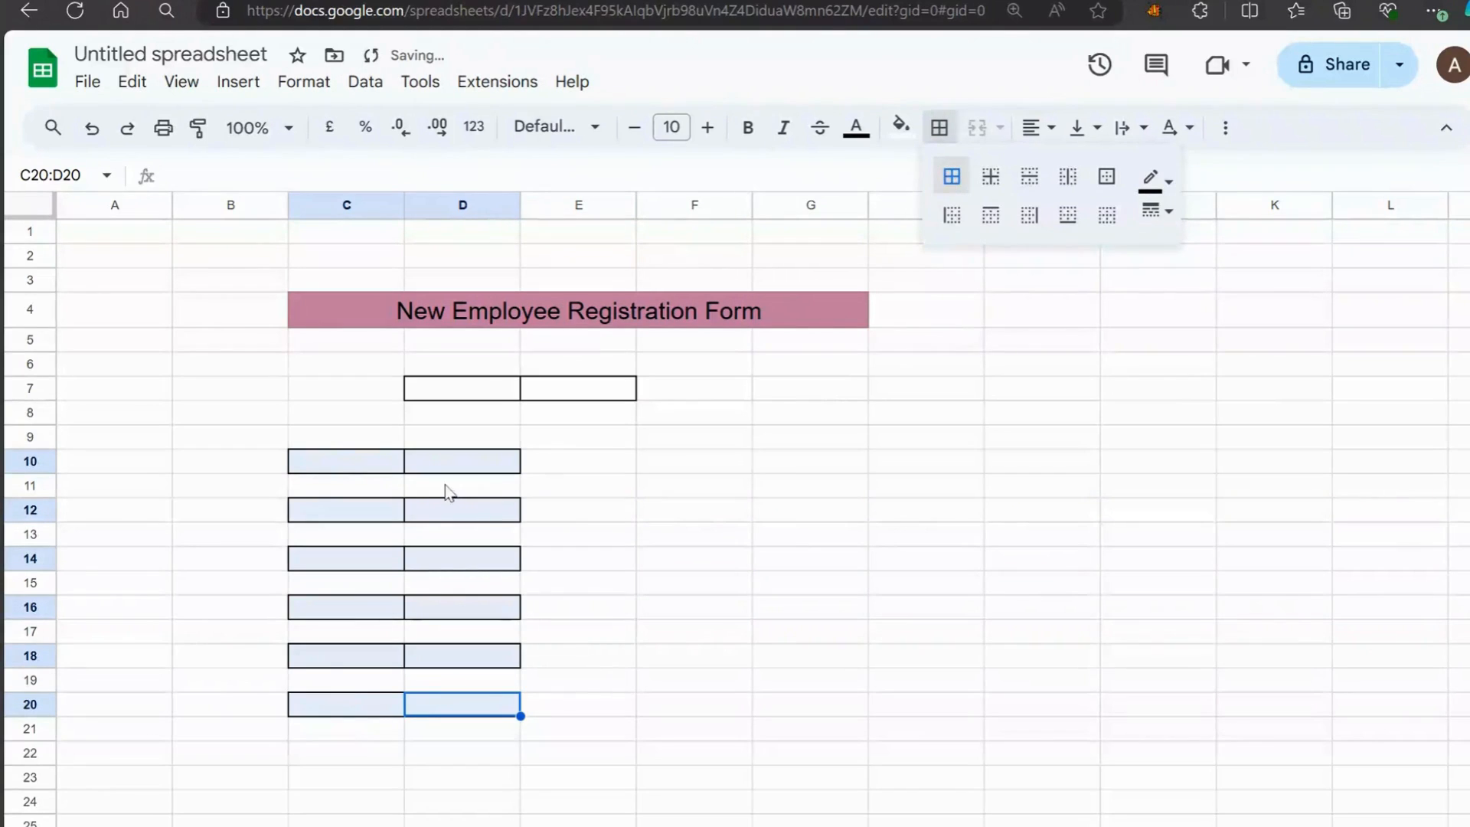
Step: Enter the label Employee I.D in cell C10
left_click(370, 467)
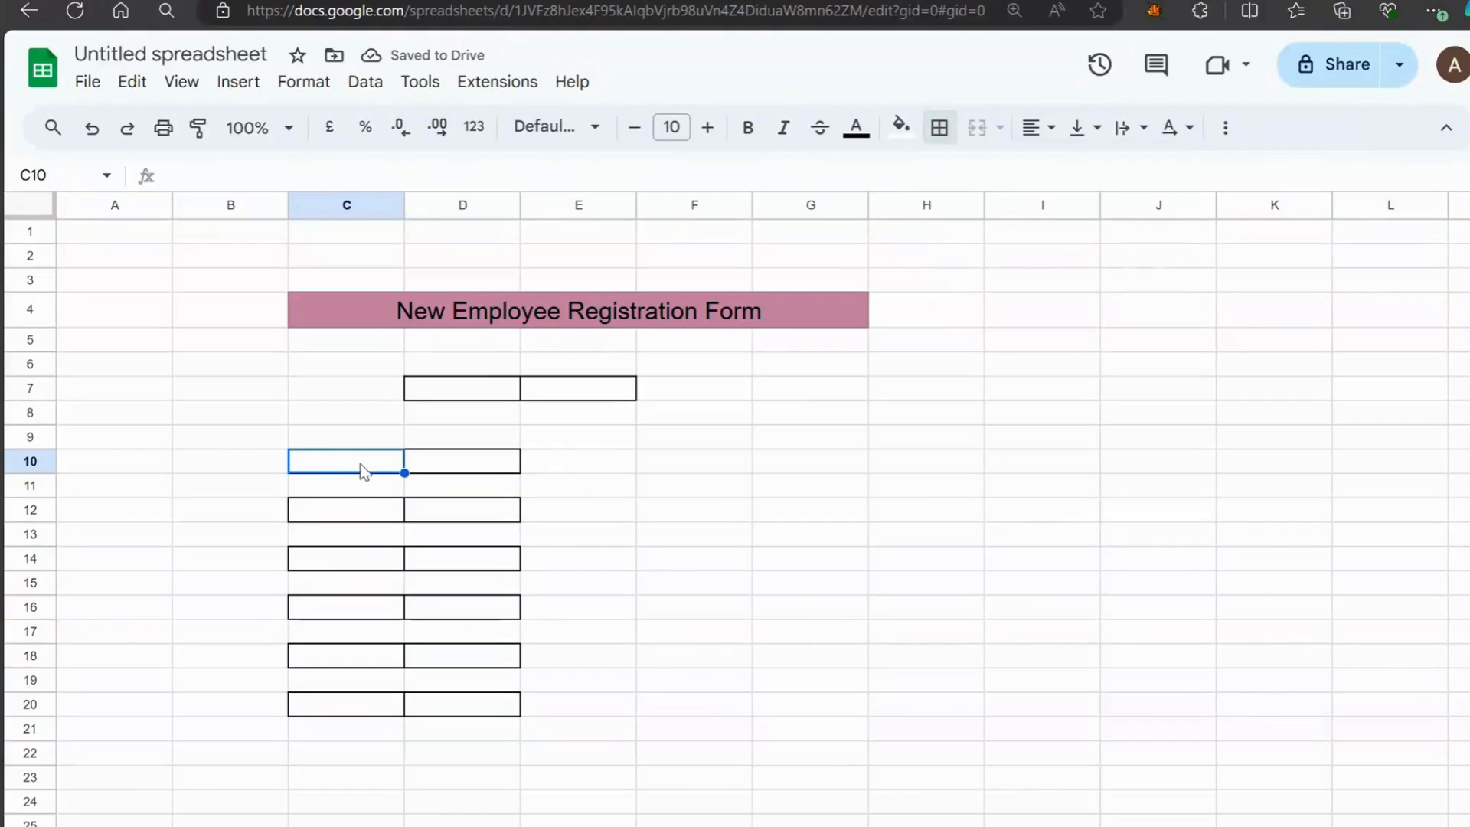
type("Em")
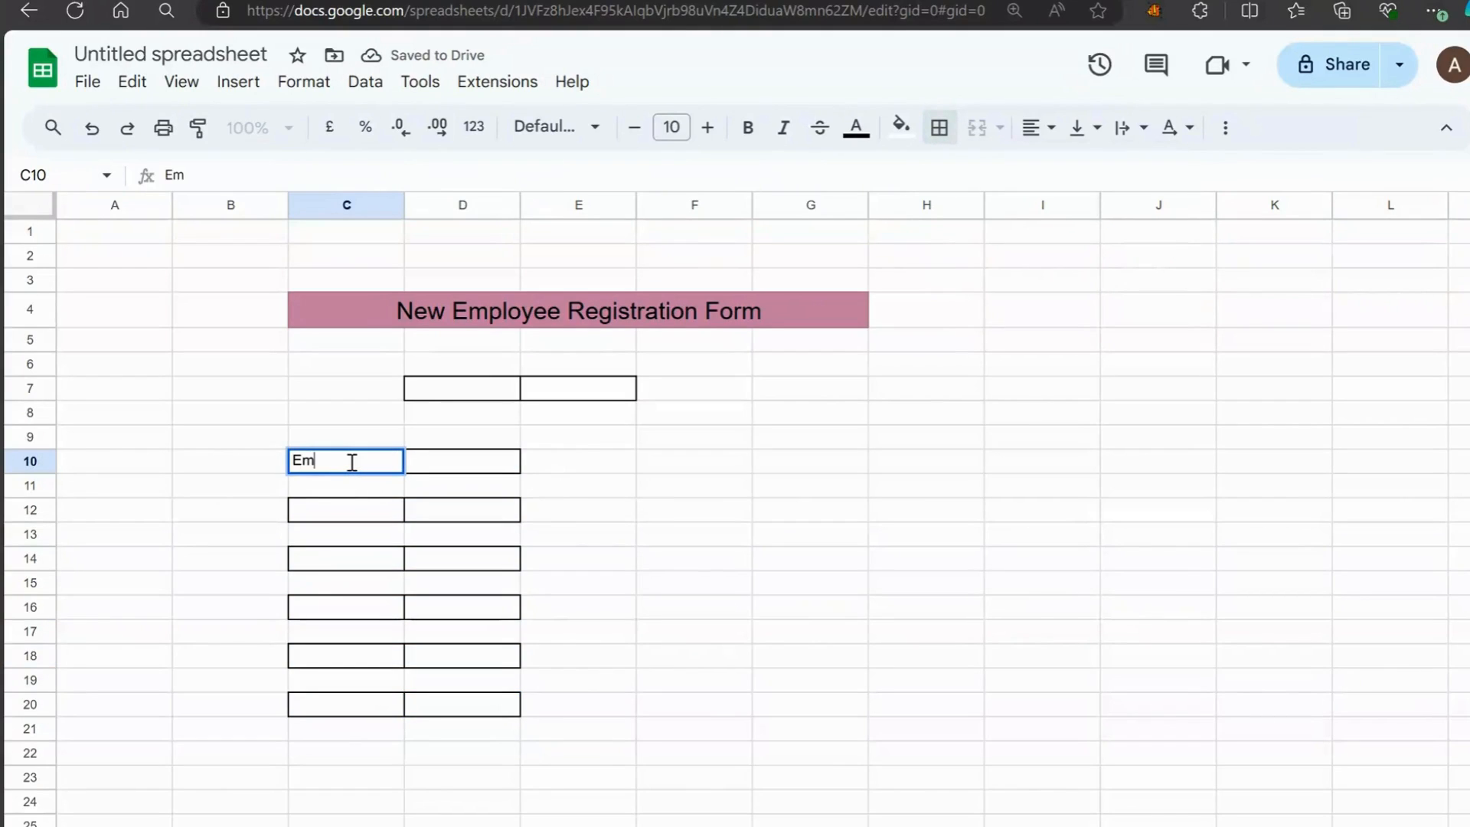
type("ployee")
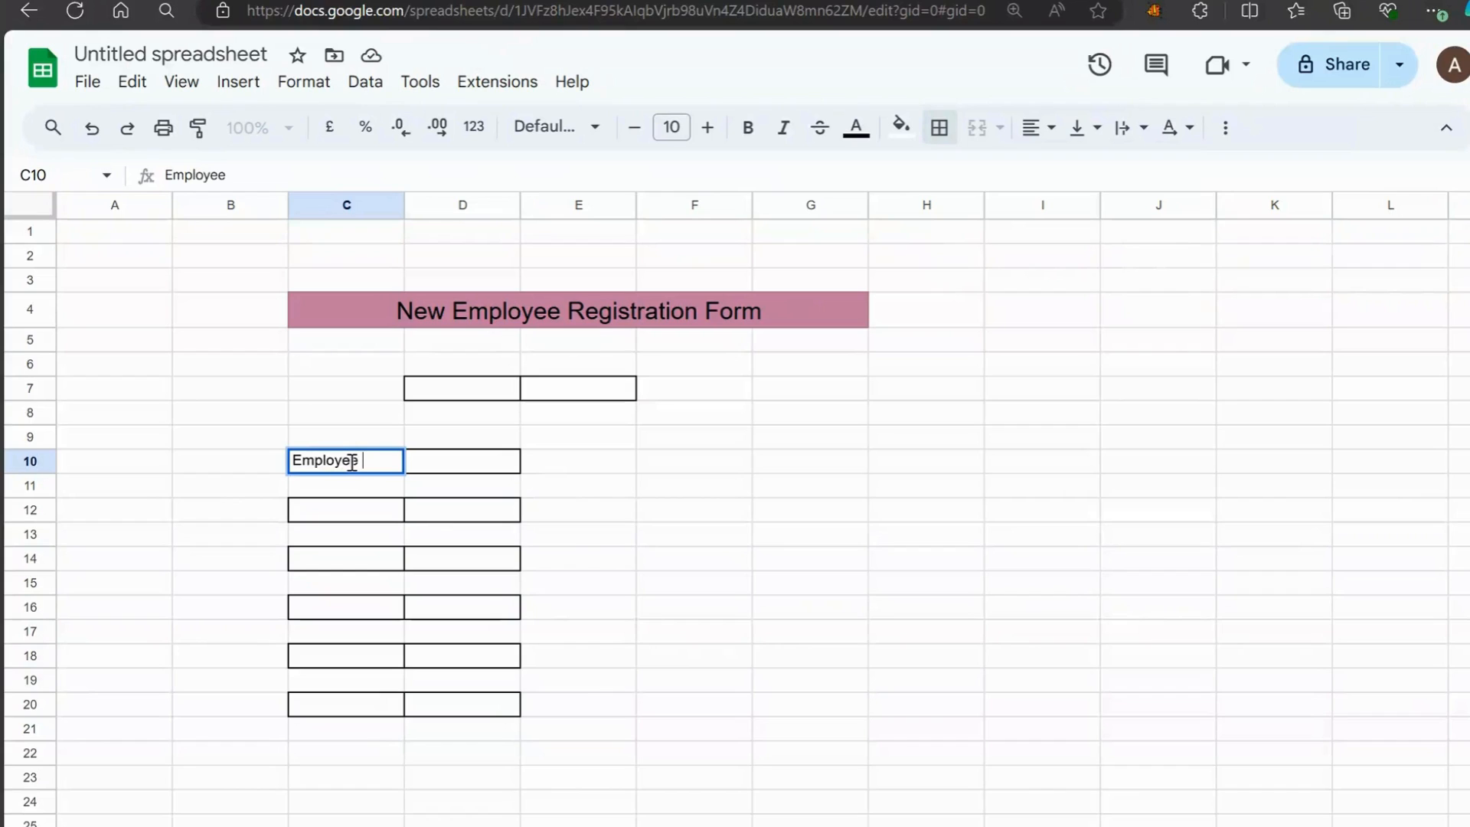
type(" I.D")
left_click(354, 511)
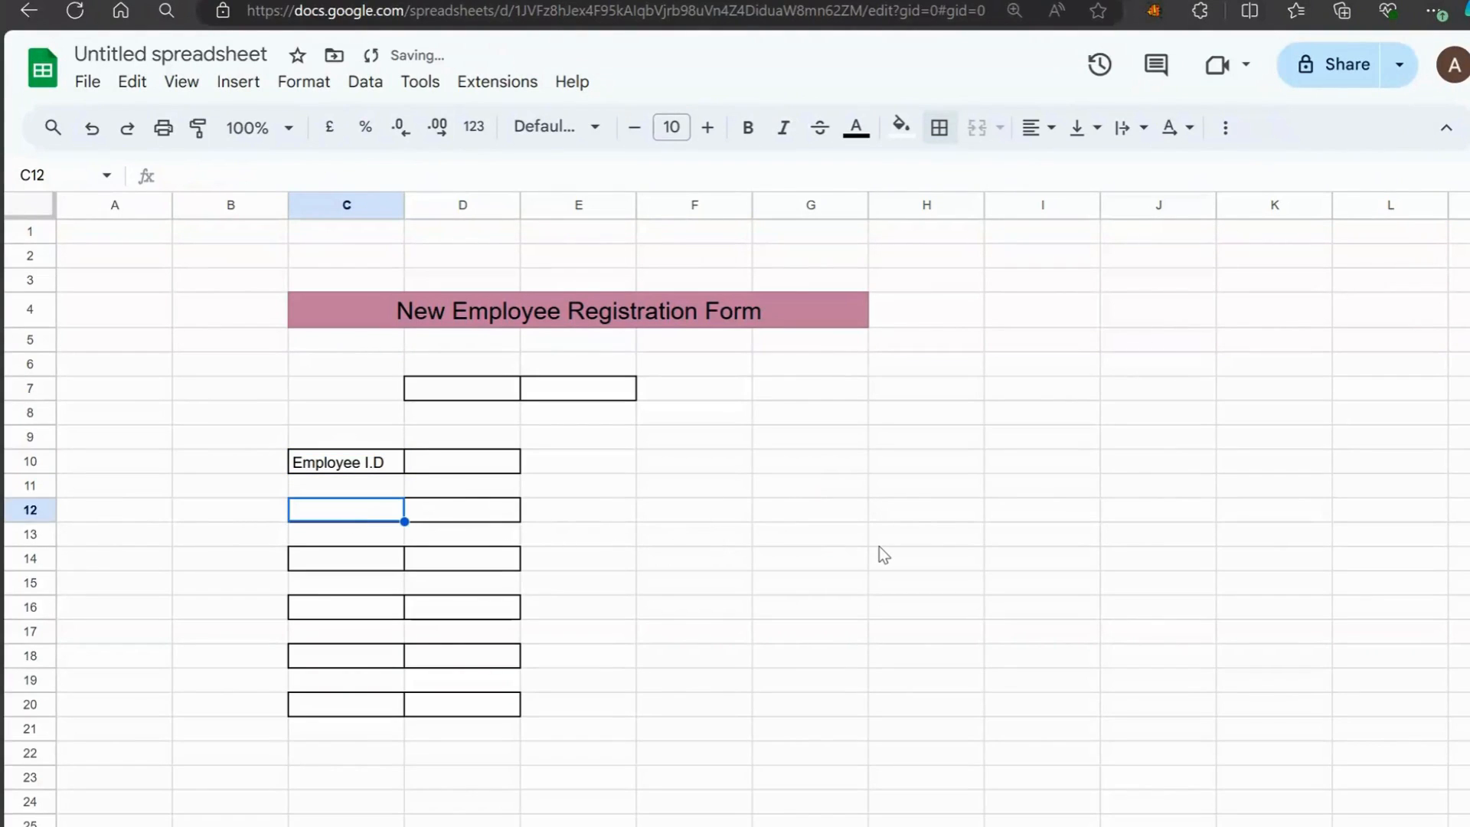
Step: Enter the label Hiring Date in cell C12
type("Hirin")
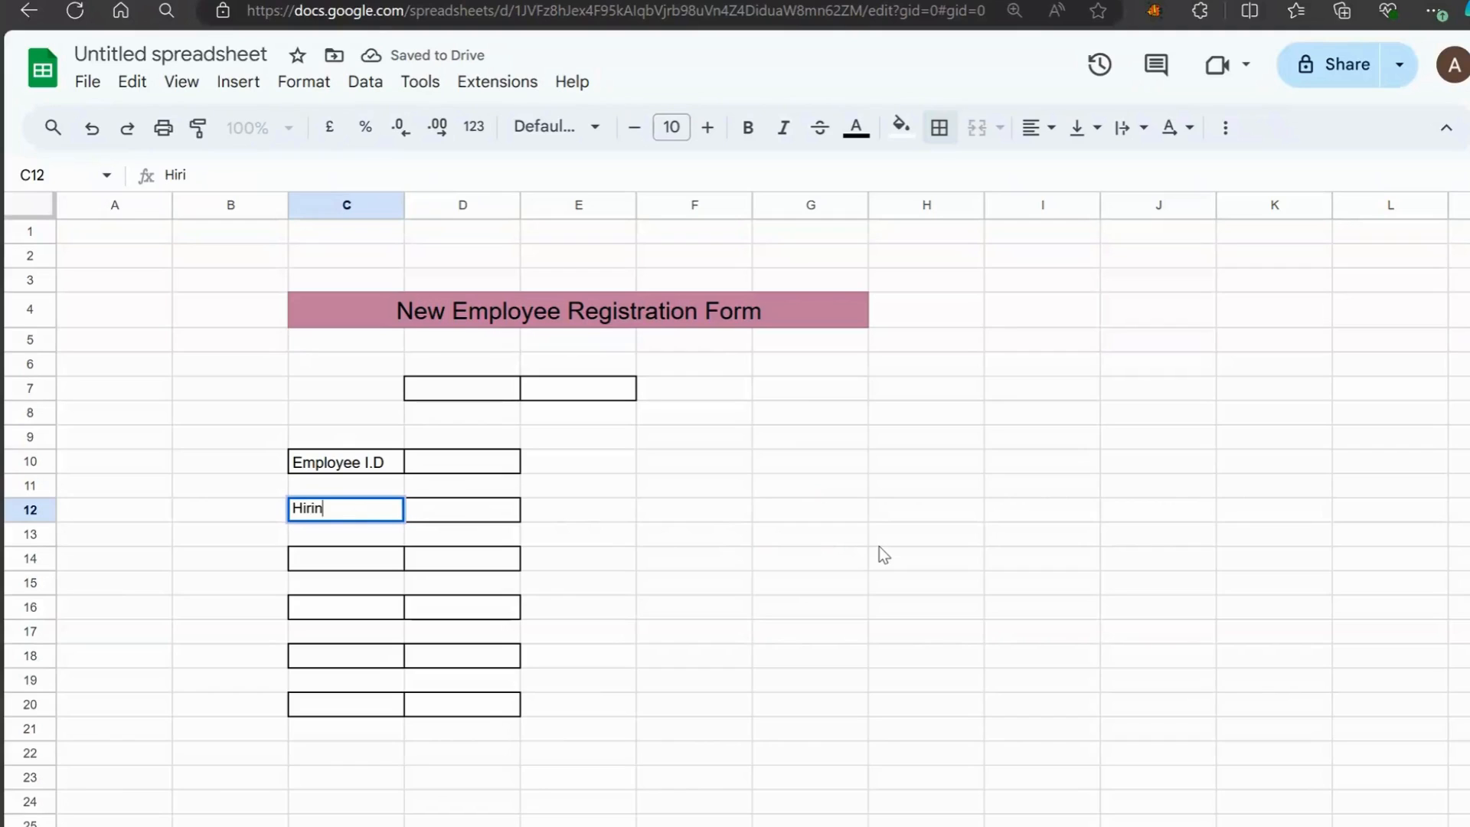
type("g Date")
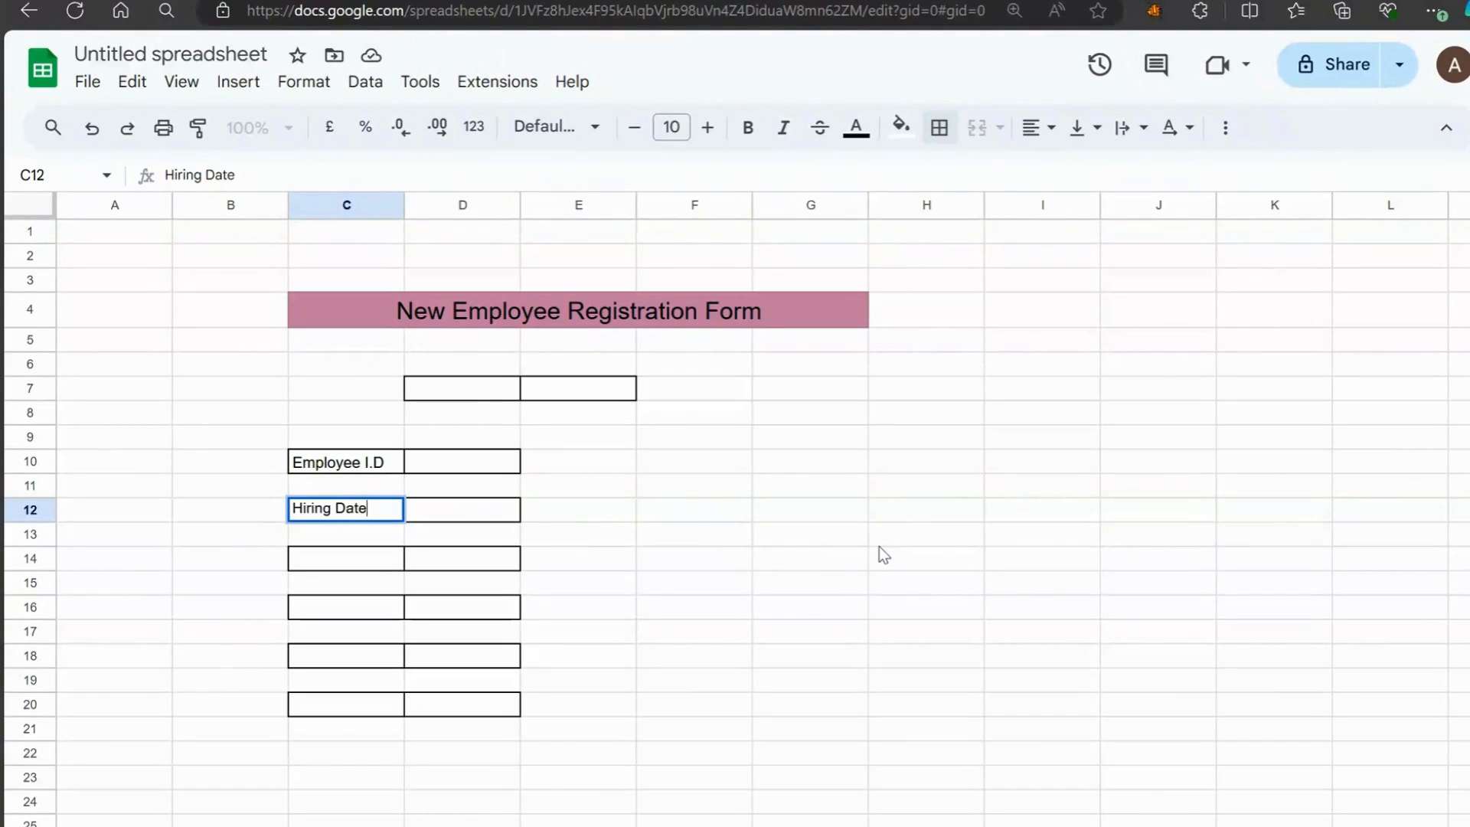
key("Return")
key("Down")
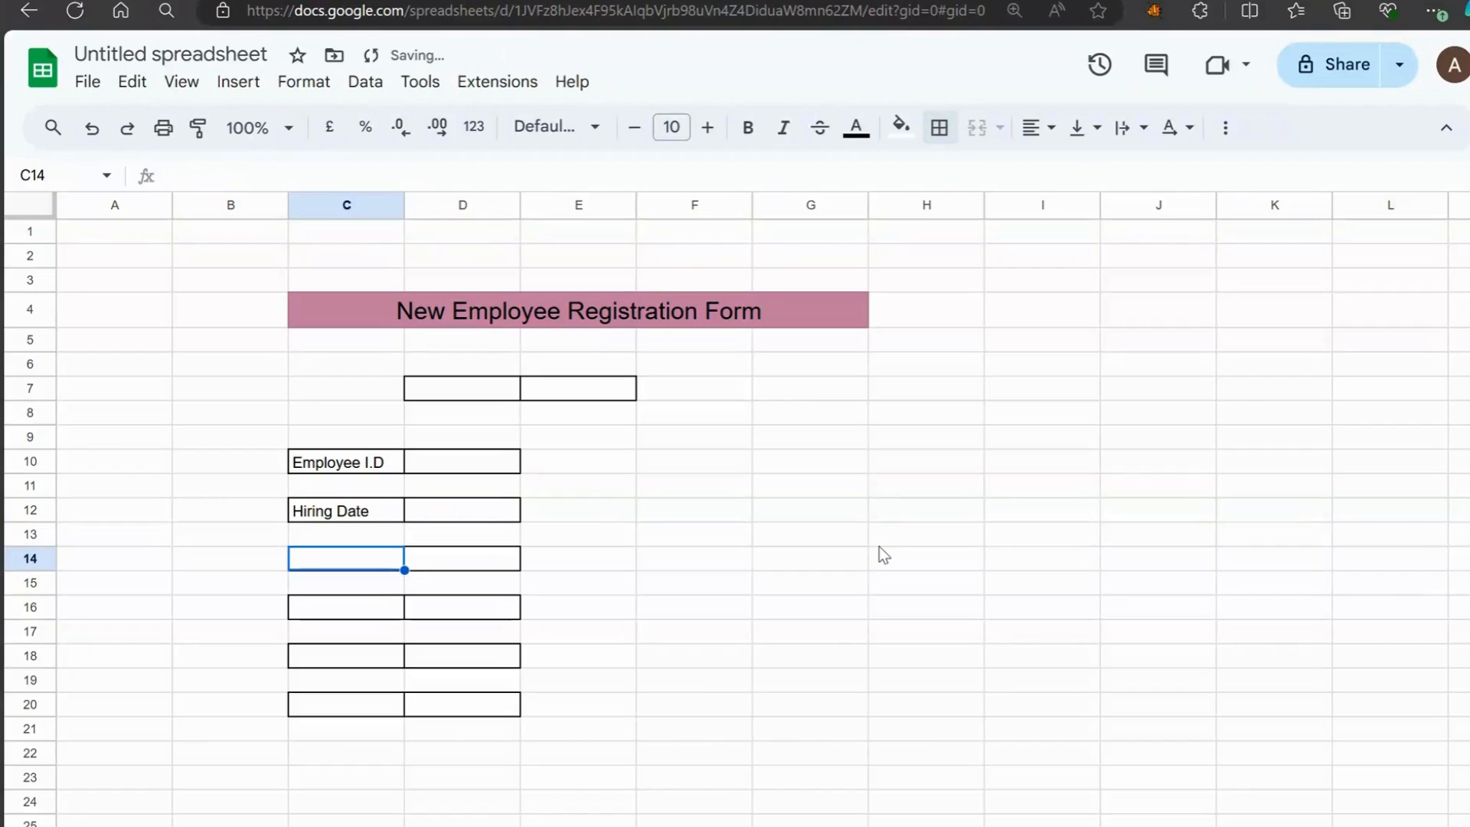
Step: Enter the label Phone Number in cell C14
type("Phone ")
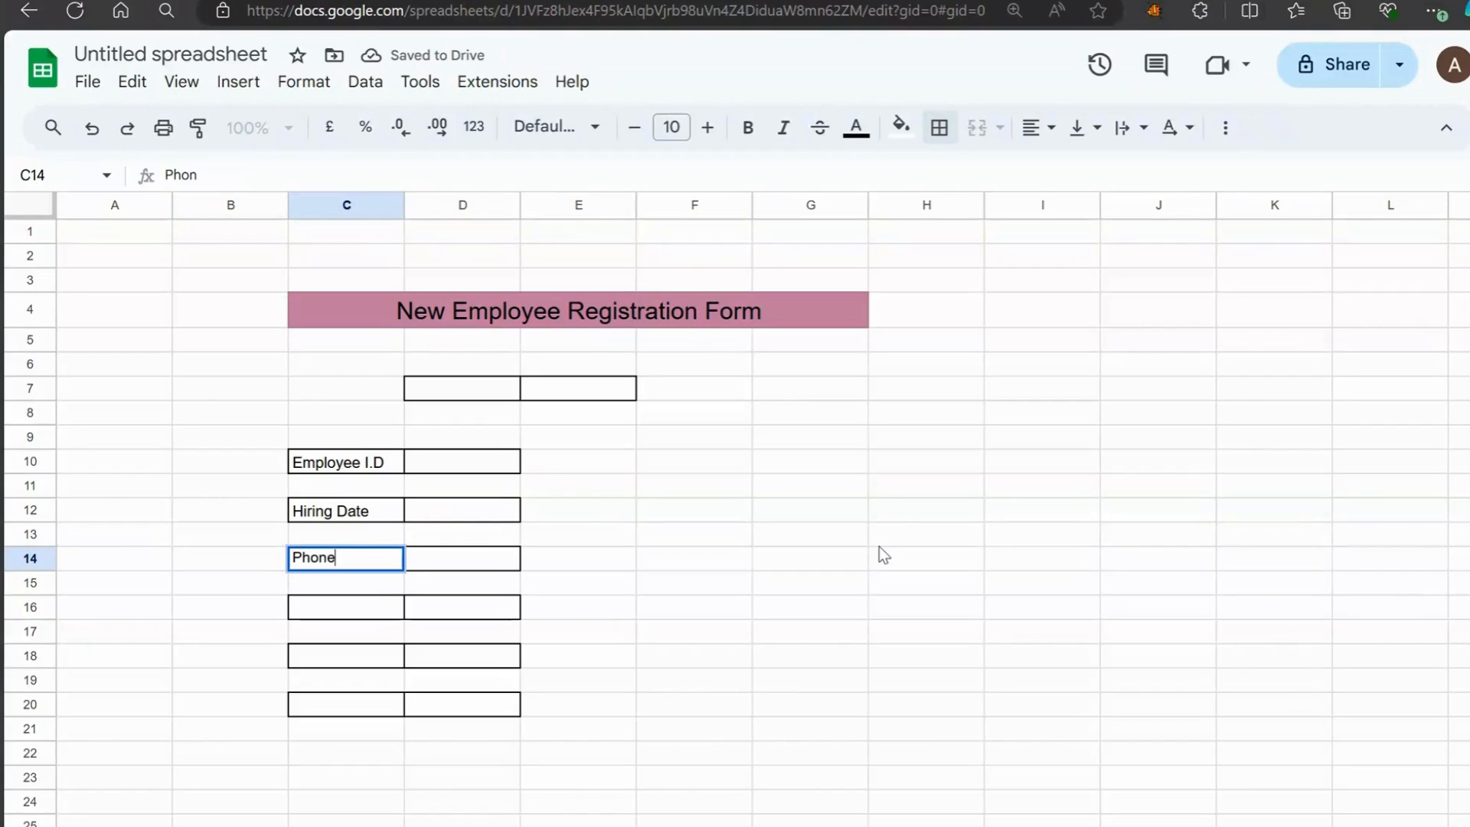
type("NU")
key("BackSpace")
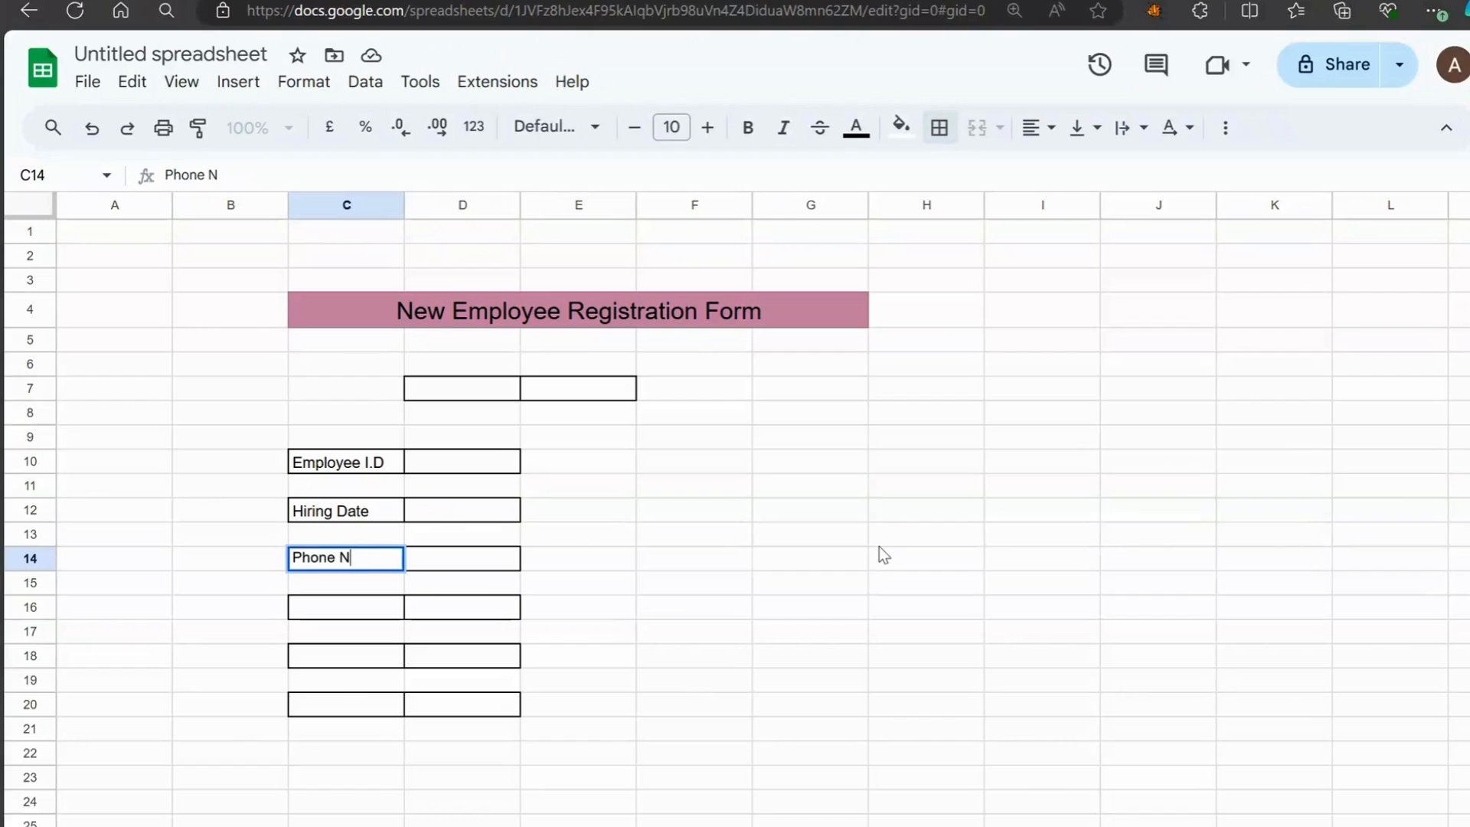
type("umber")
key("Down")
key("Down")
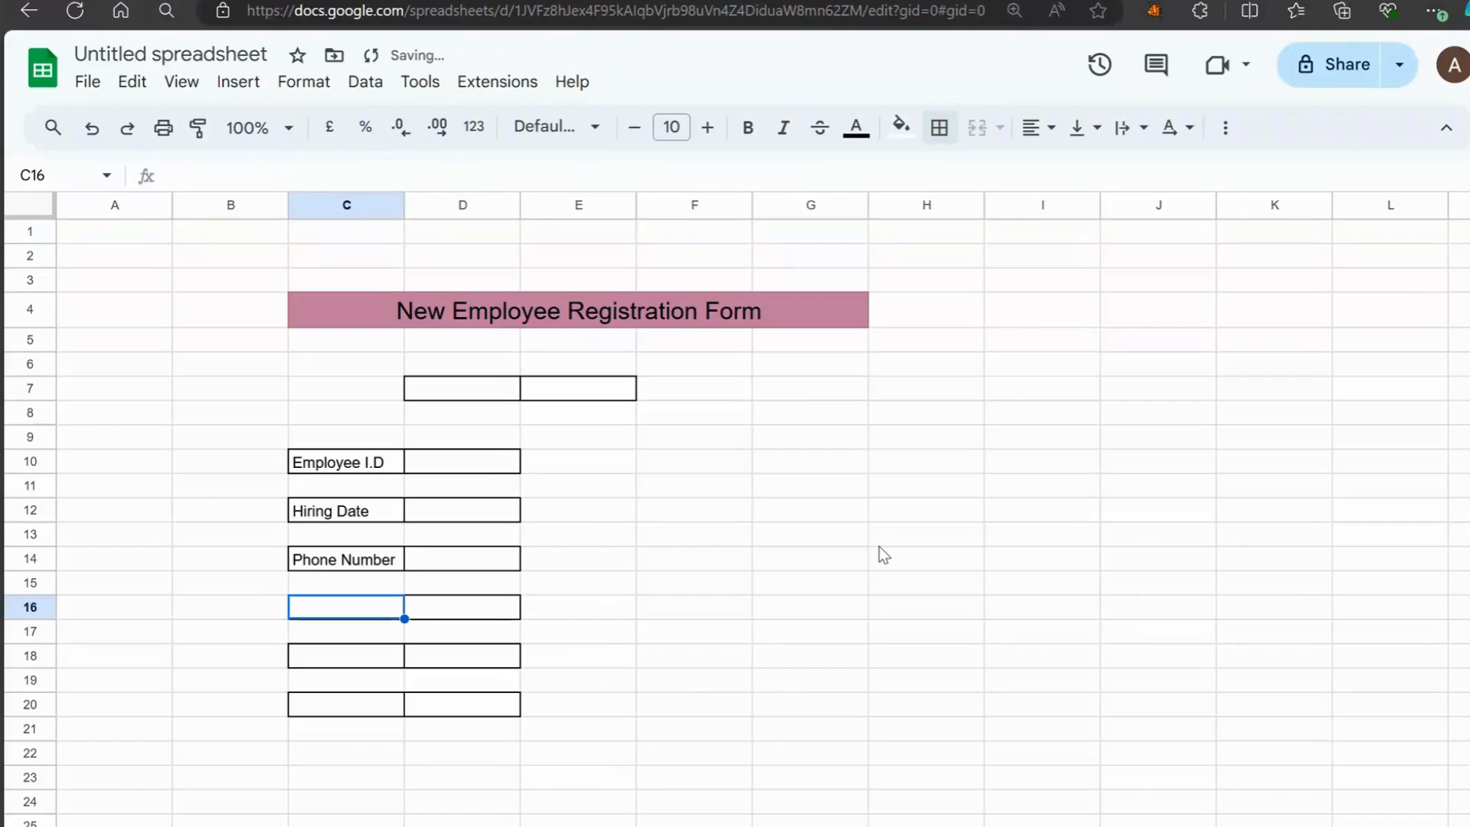
Step: Enter the label Department in cell C16, correcting its misspelling
type("Depatment")
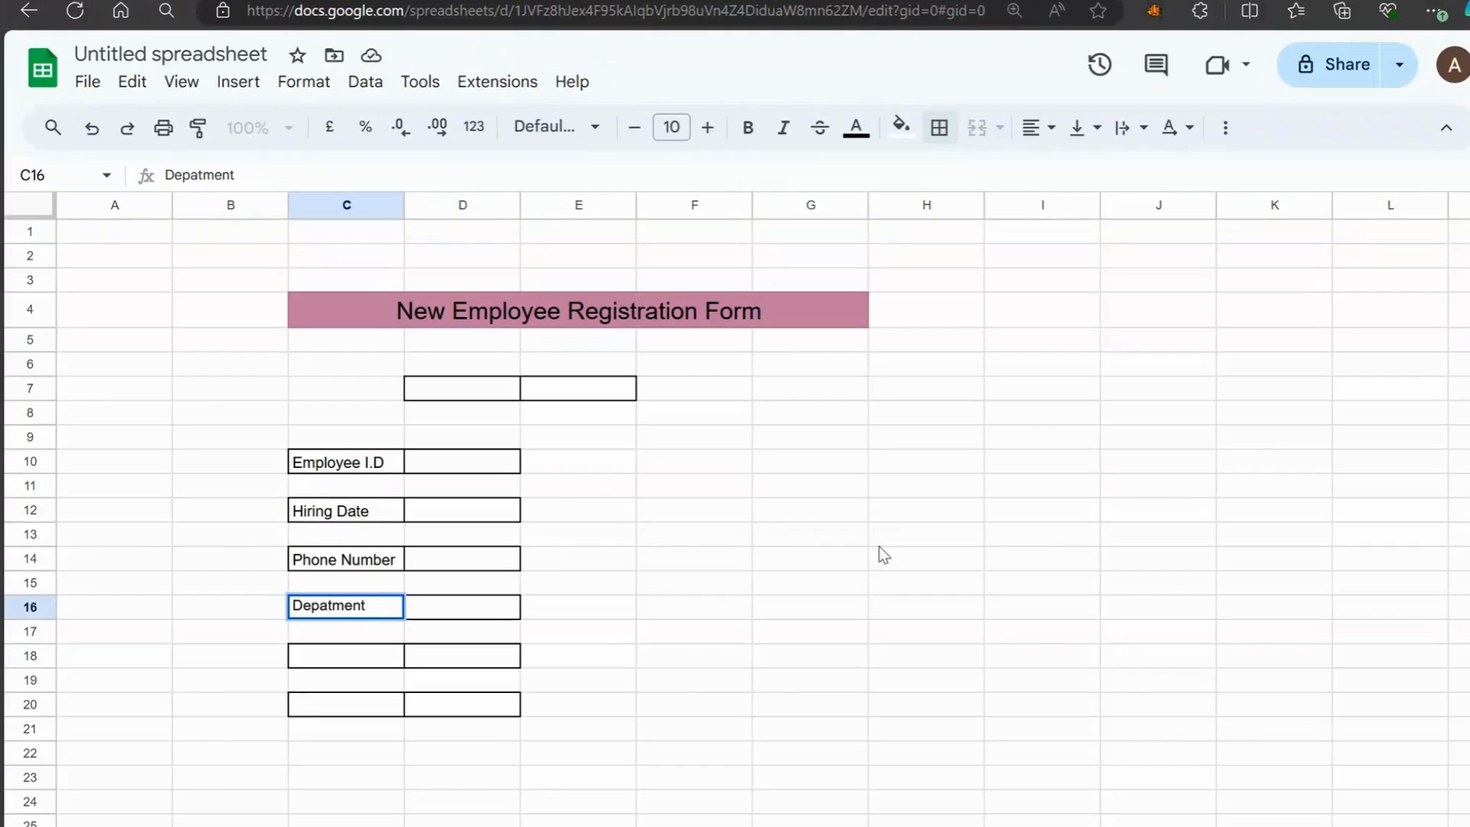
key("Left")
key("Left")
key("Right")
key("Right")
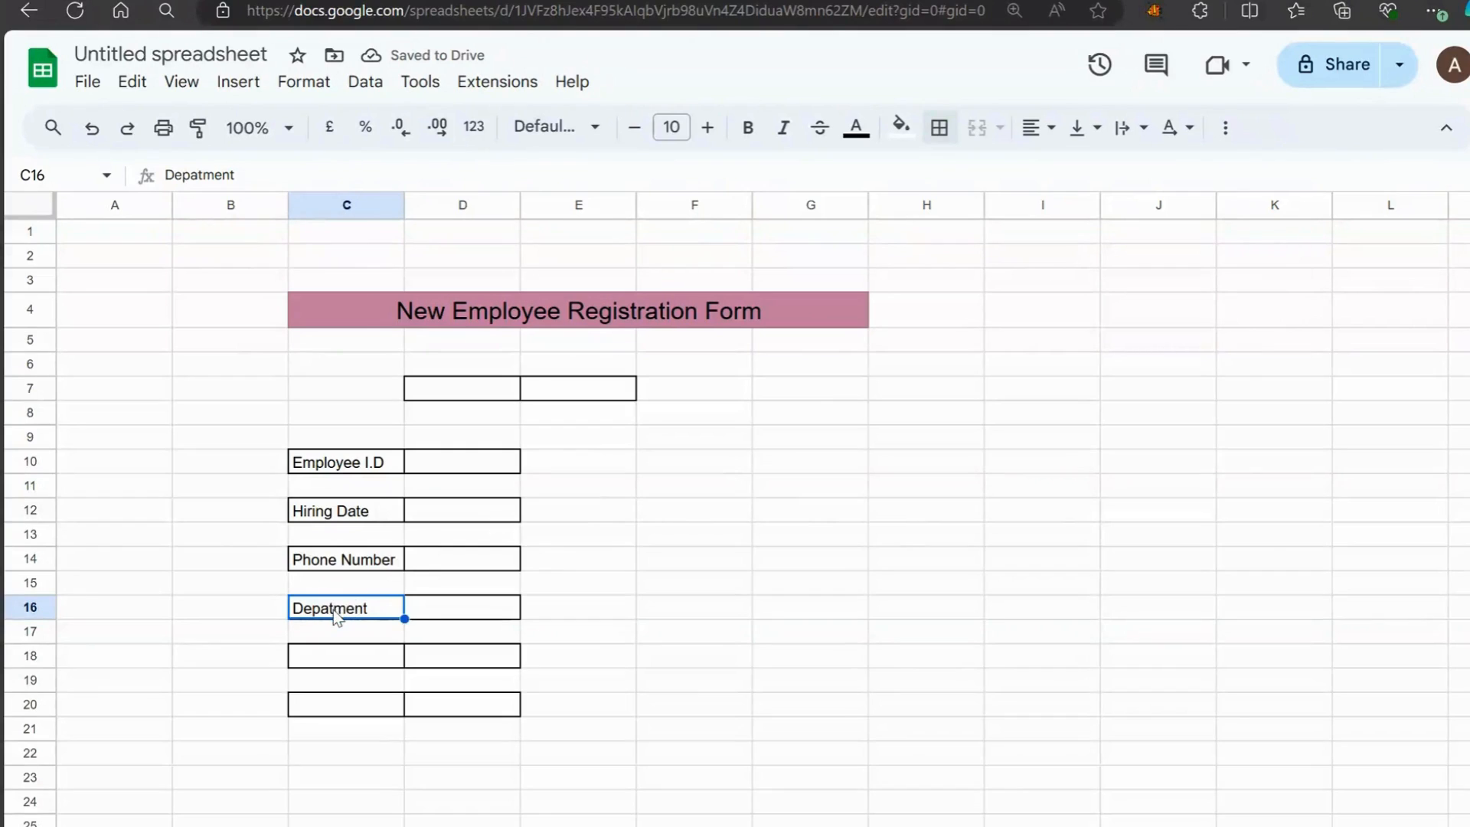
double_click(337, 610)
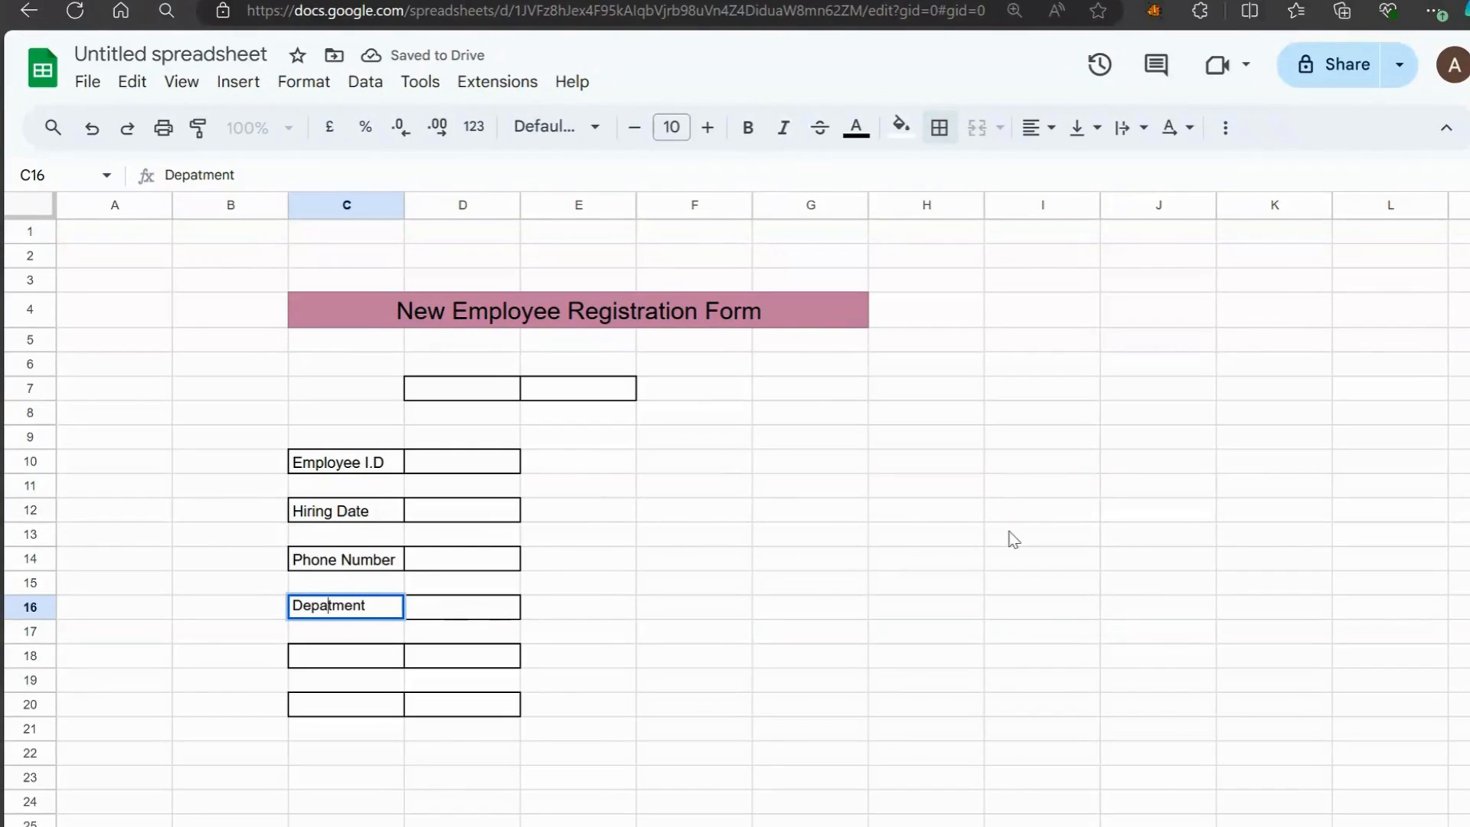
type("r")
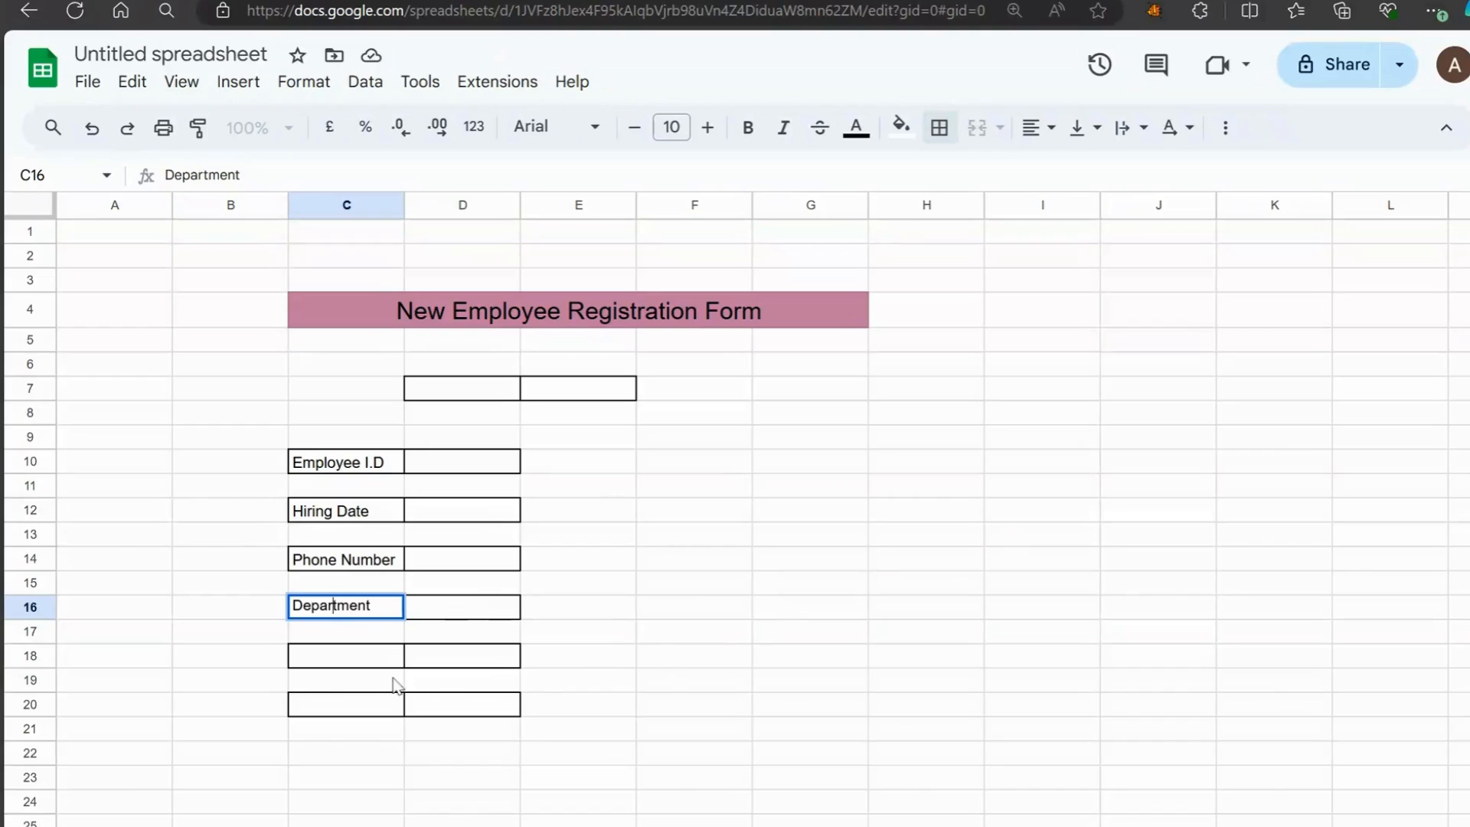
left_click(357, 660)
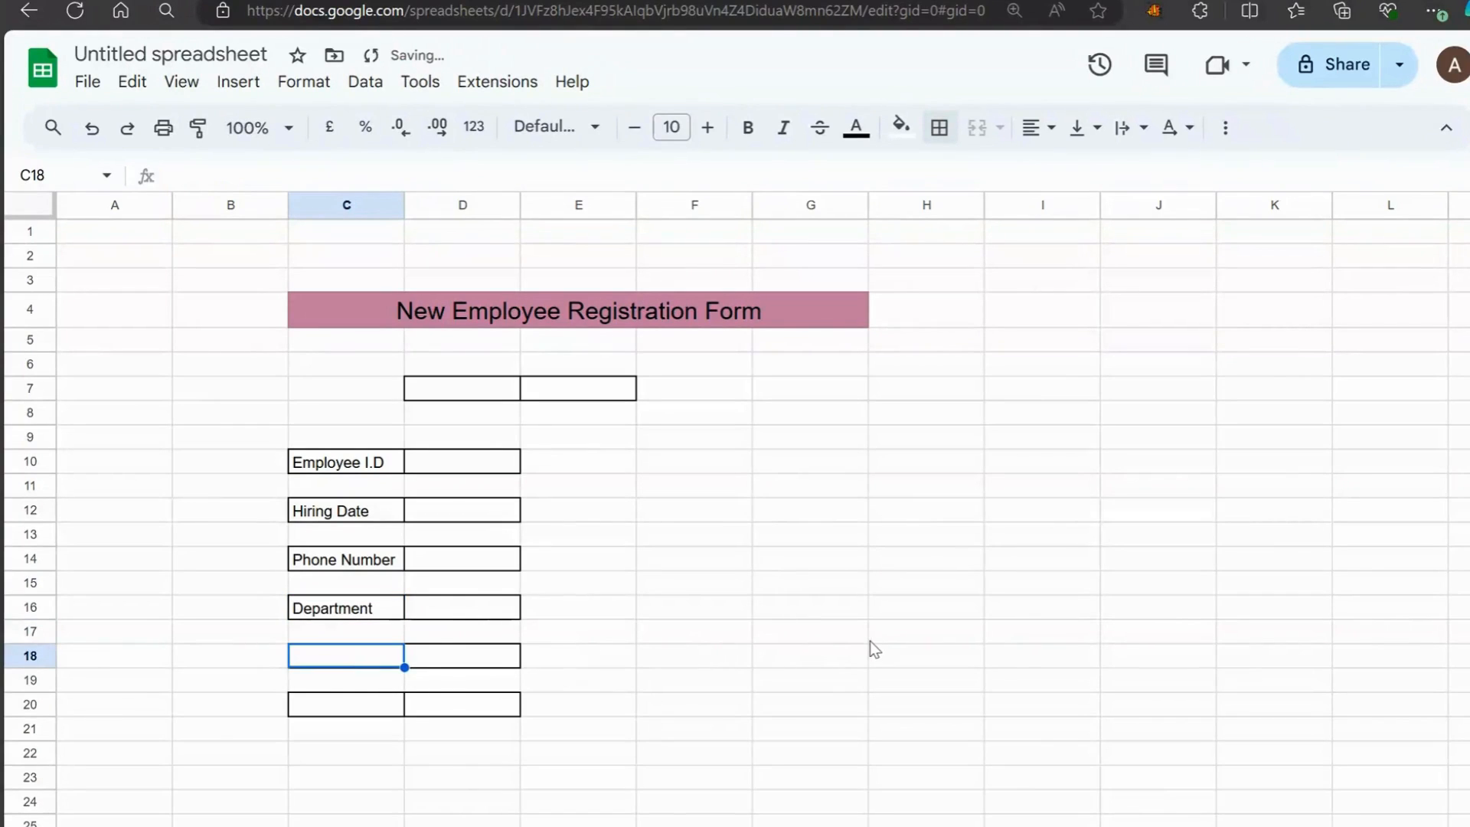
Step: Enter the labels E-mail in cell C18 and Address in cell C20
type("E")
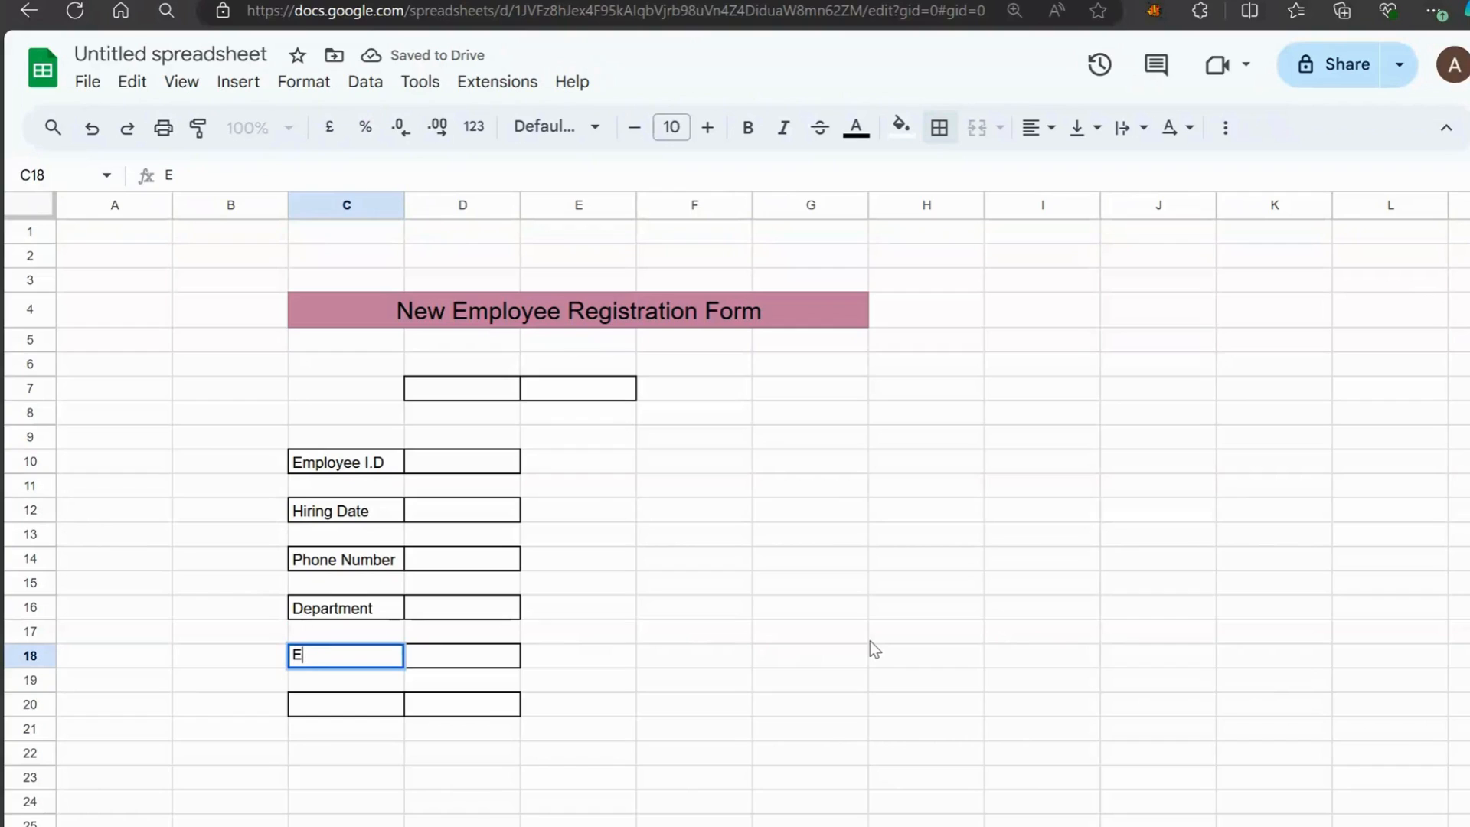
type("-mail")
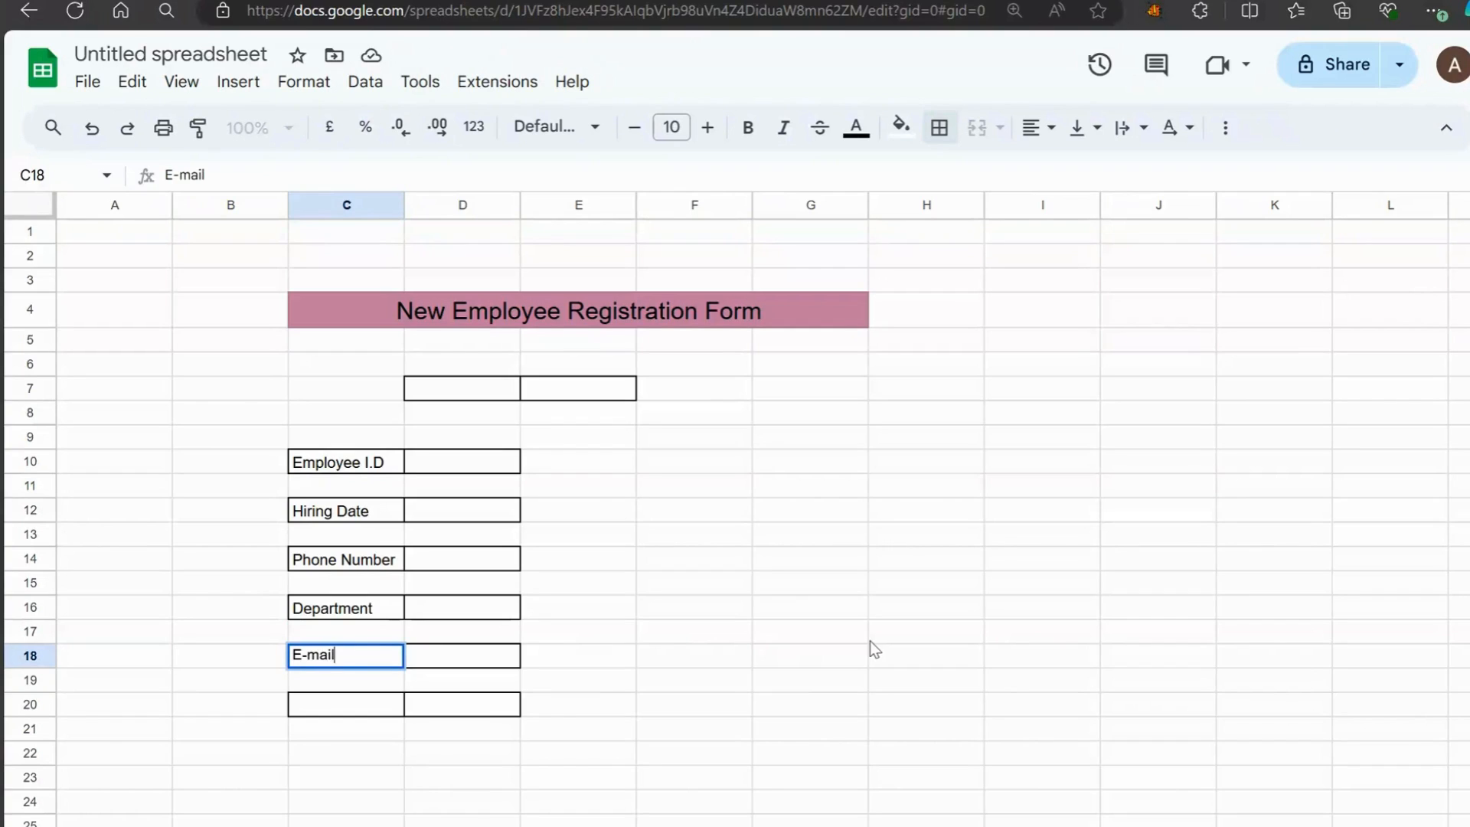
key("Down")
key("Down")
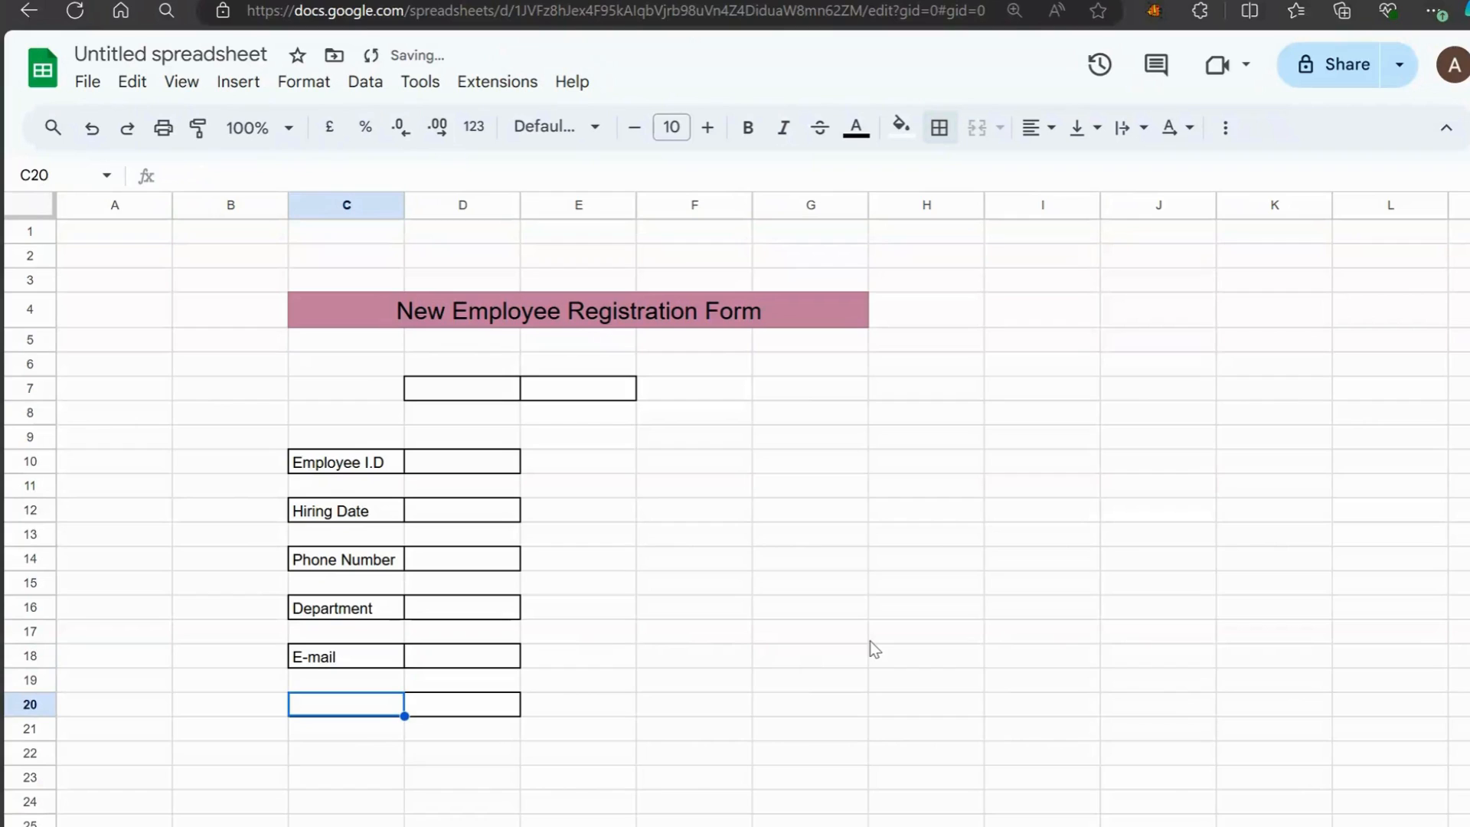
type("Address")
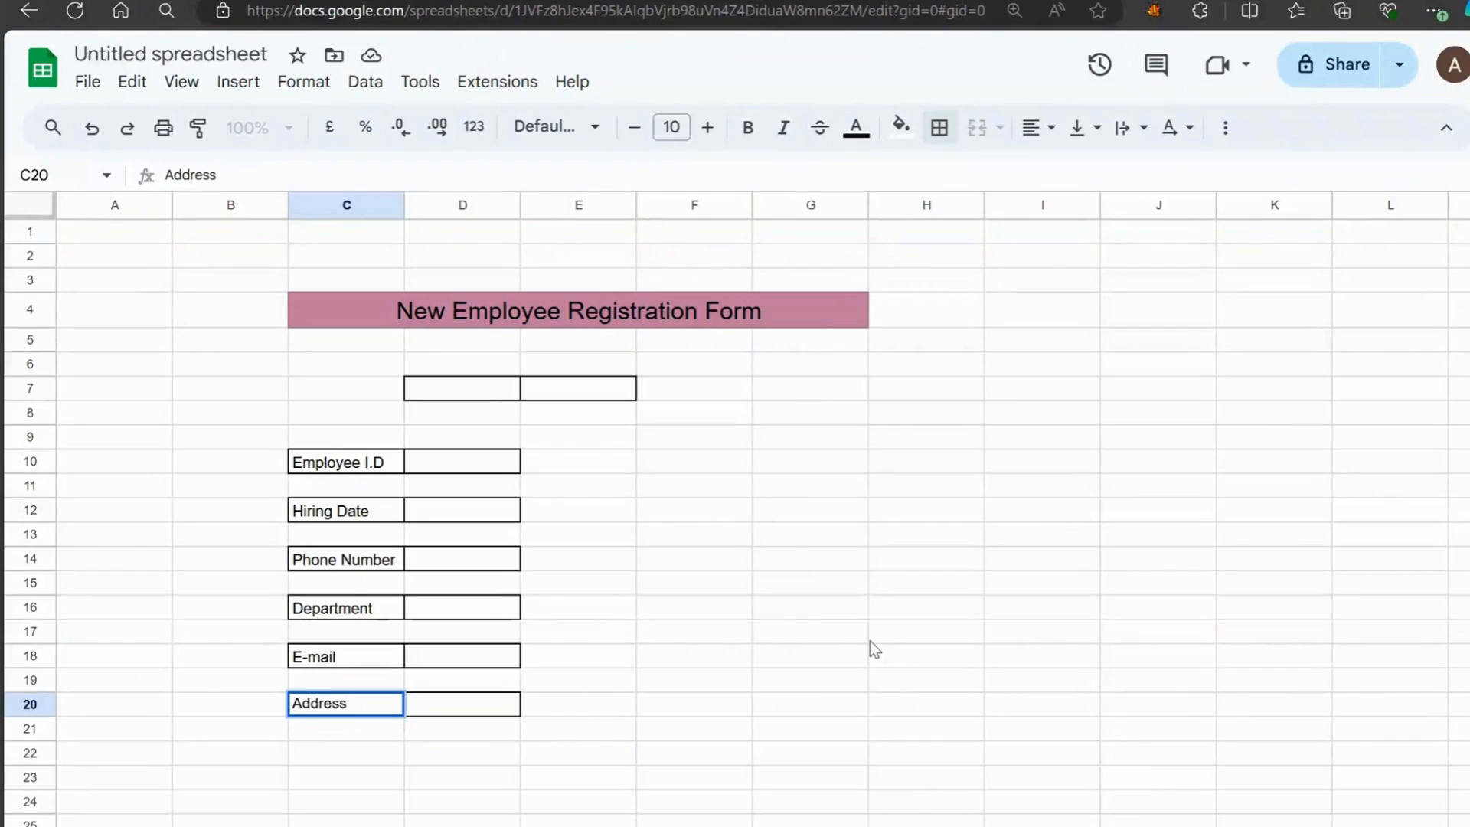
Step: Enter Employee I.D as the search label in cell D7
left_click(468, 395)
type("E")
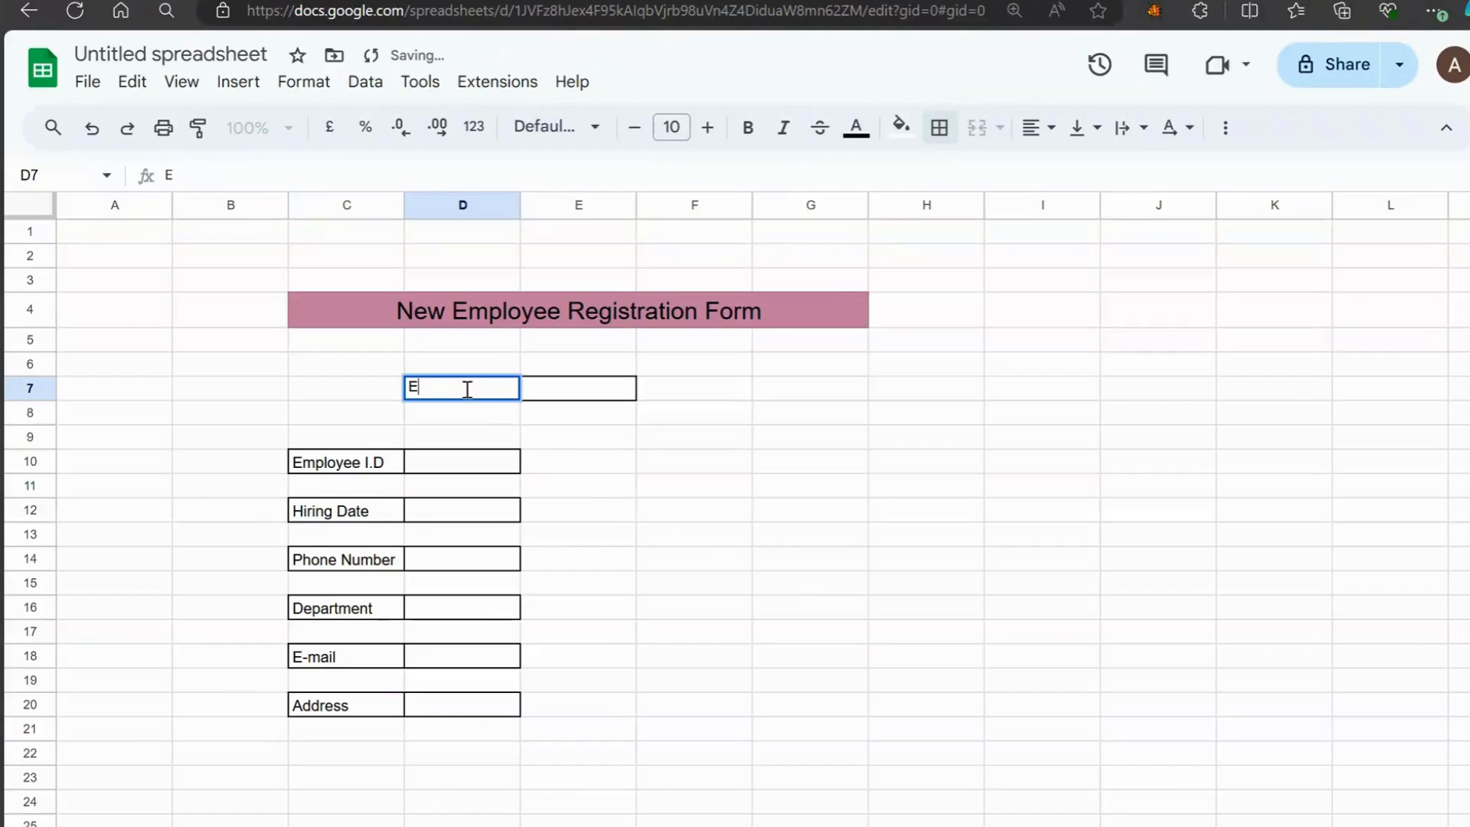
type("mployee")
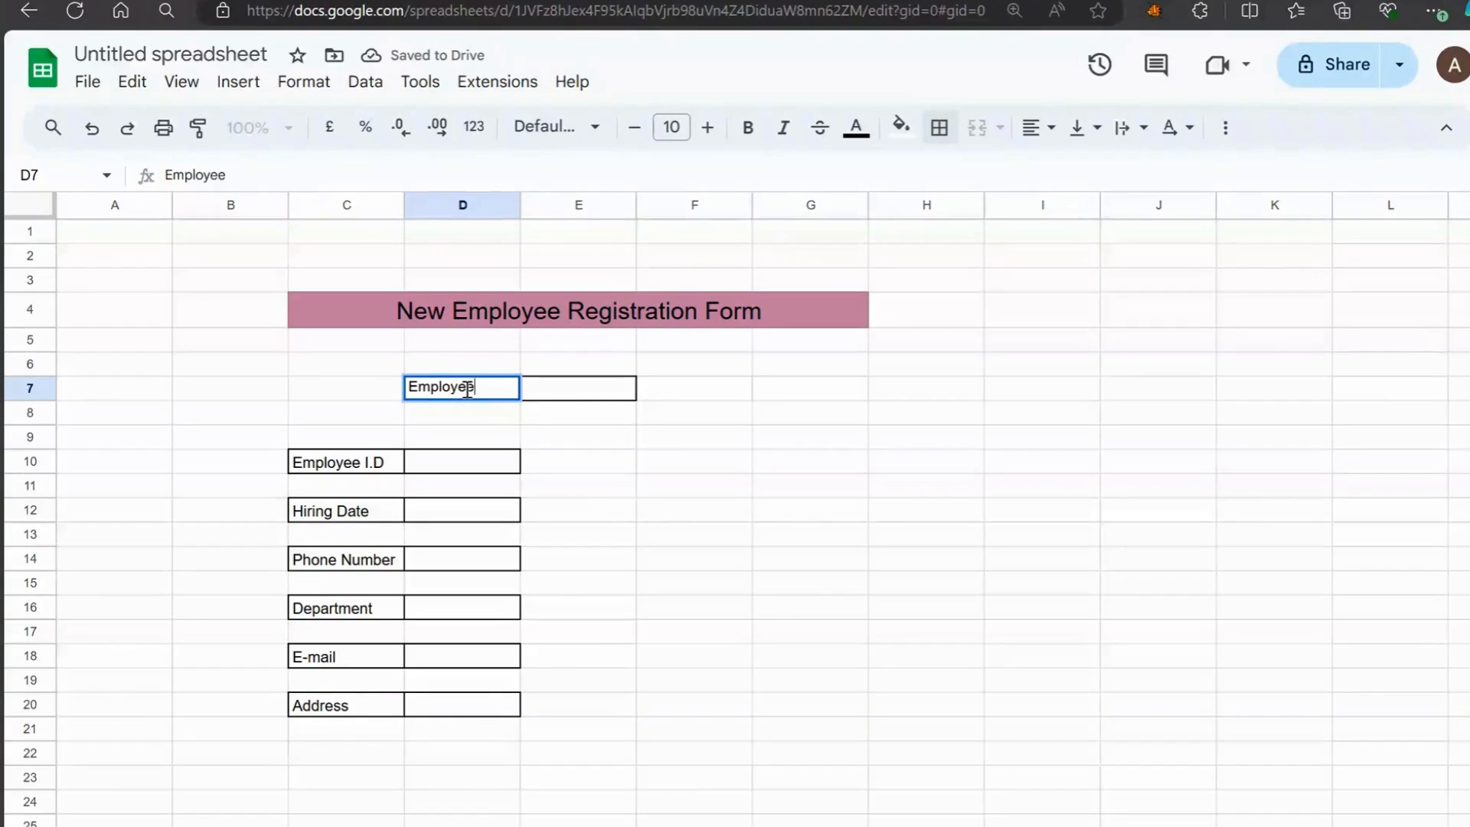
type(" I")
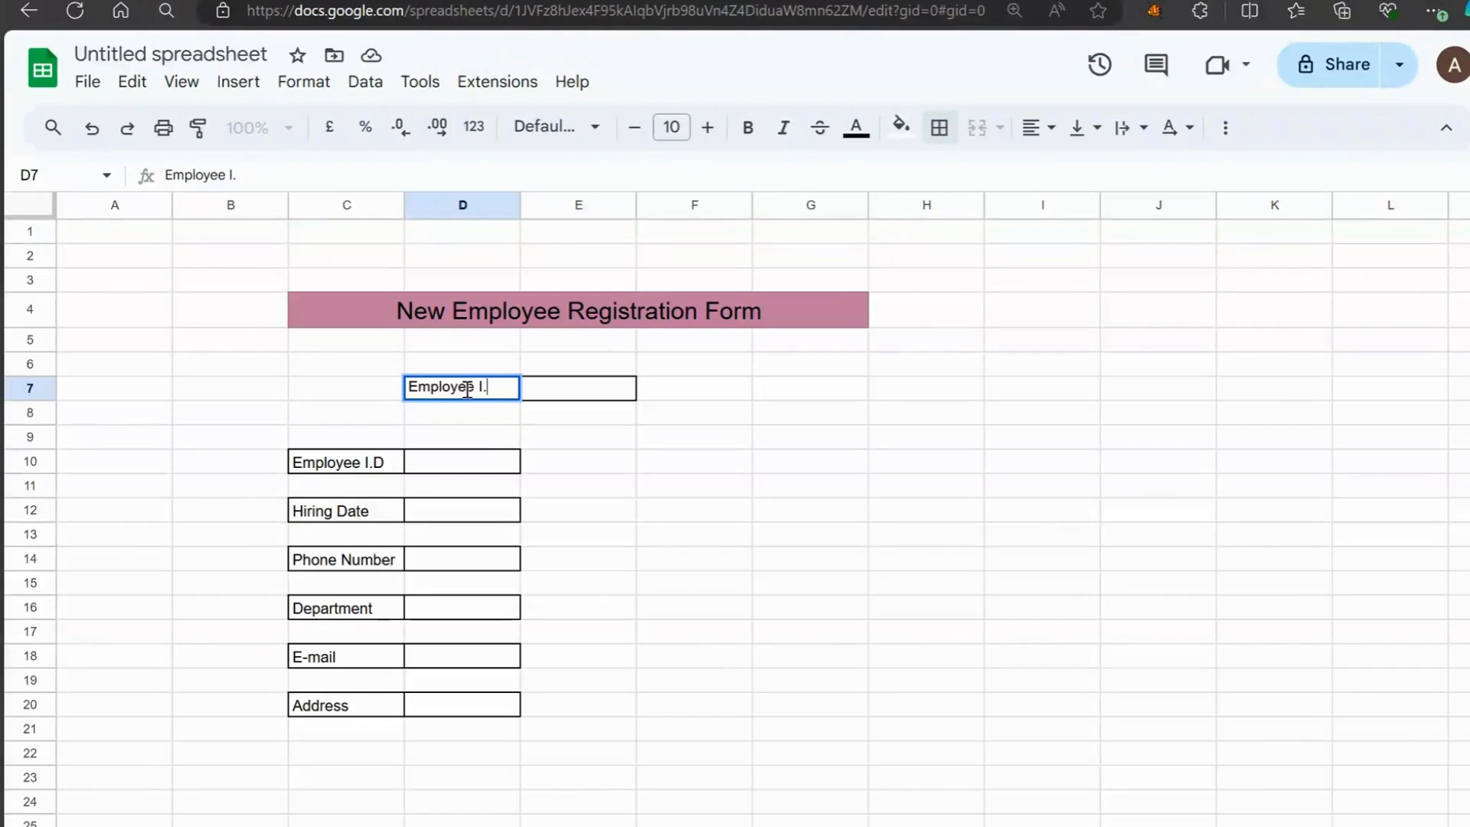
type(".D")
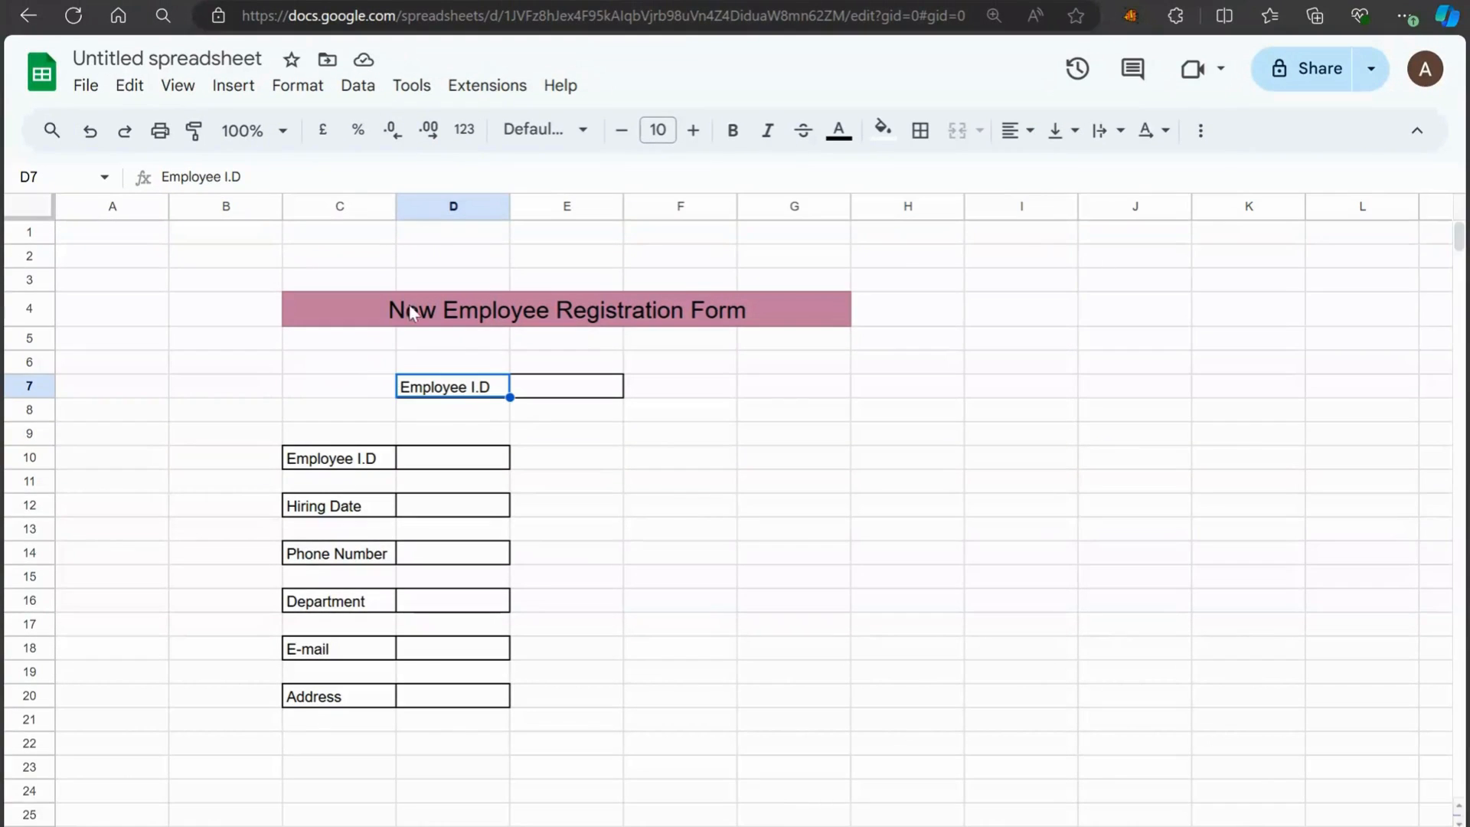
Step: Hide the sheet gridlines
left_click(178, 85)
mouse_move(233, 85)
mouse_move(176, 87)
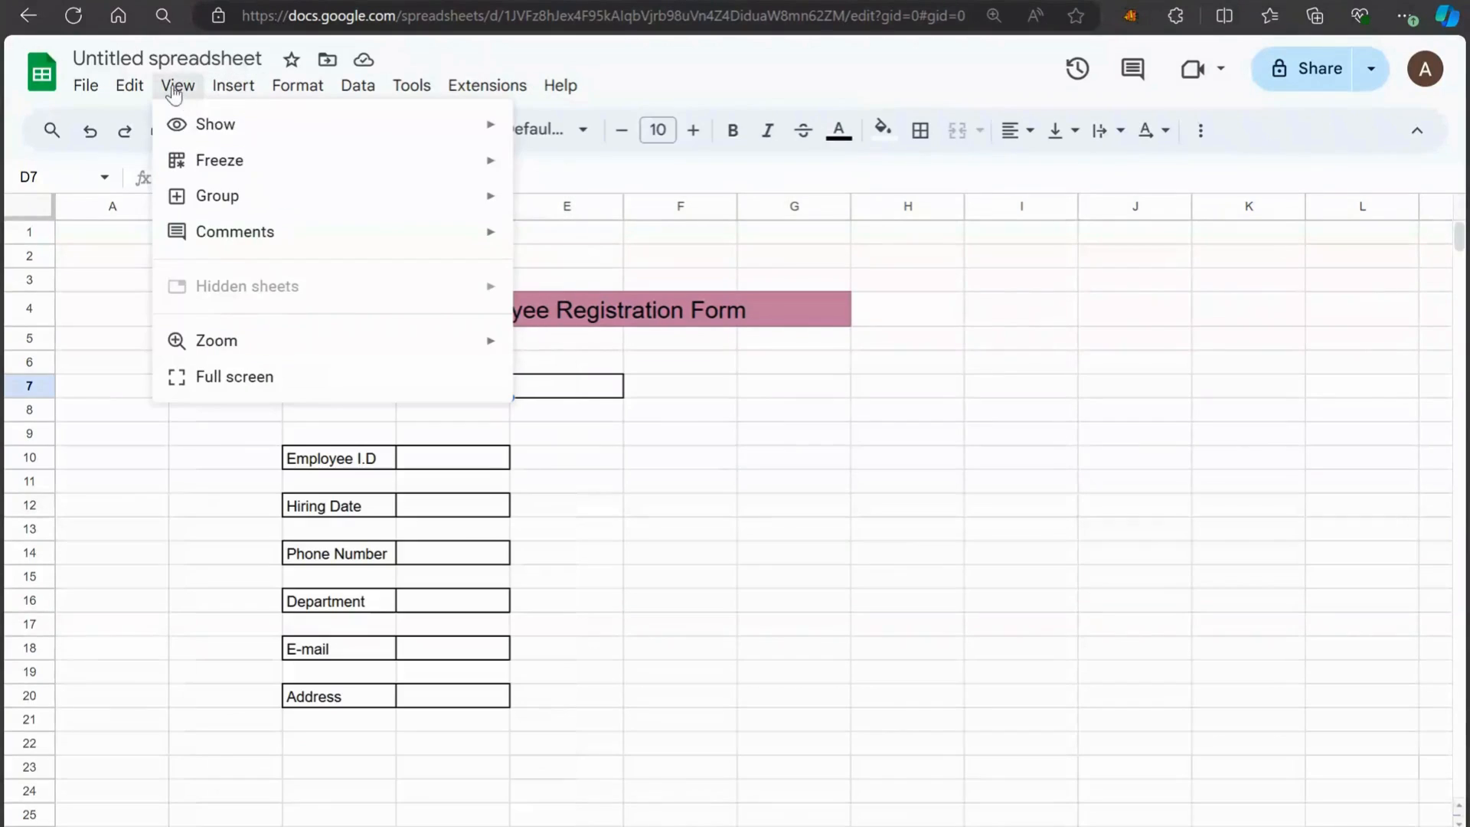
mouse_move(203, 125)
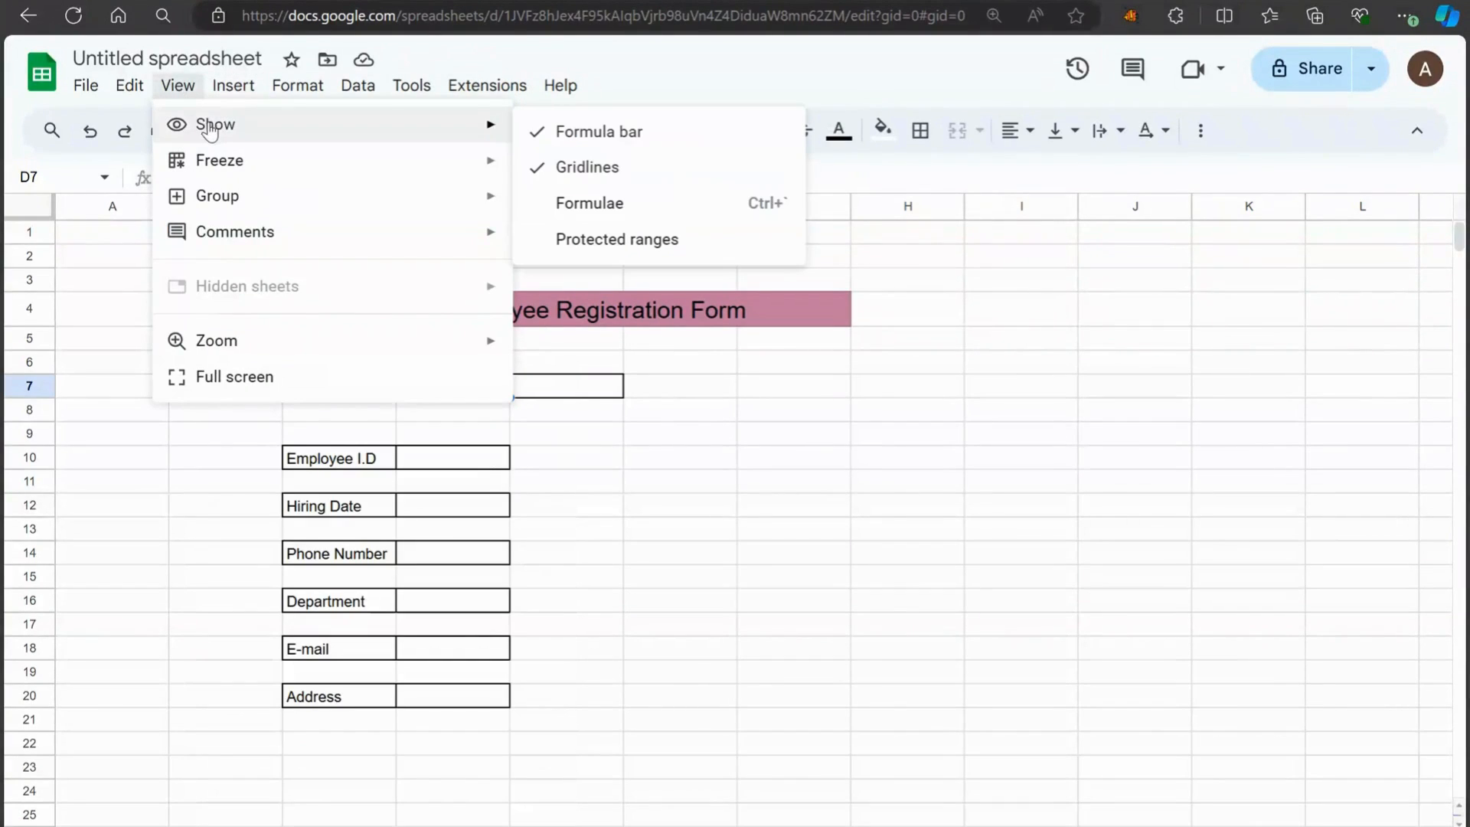
left_click(594, 165)
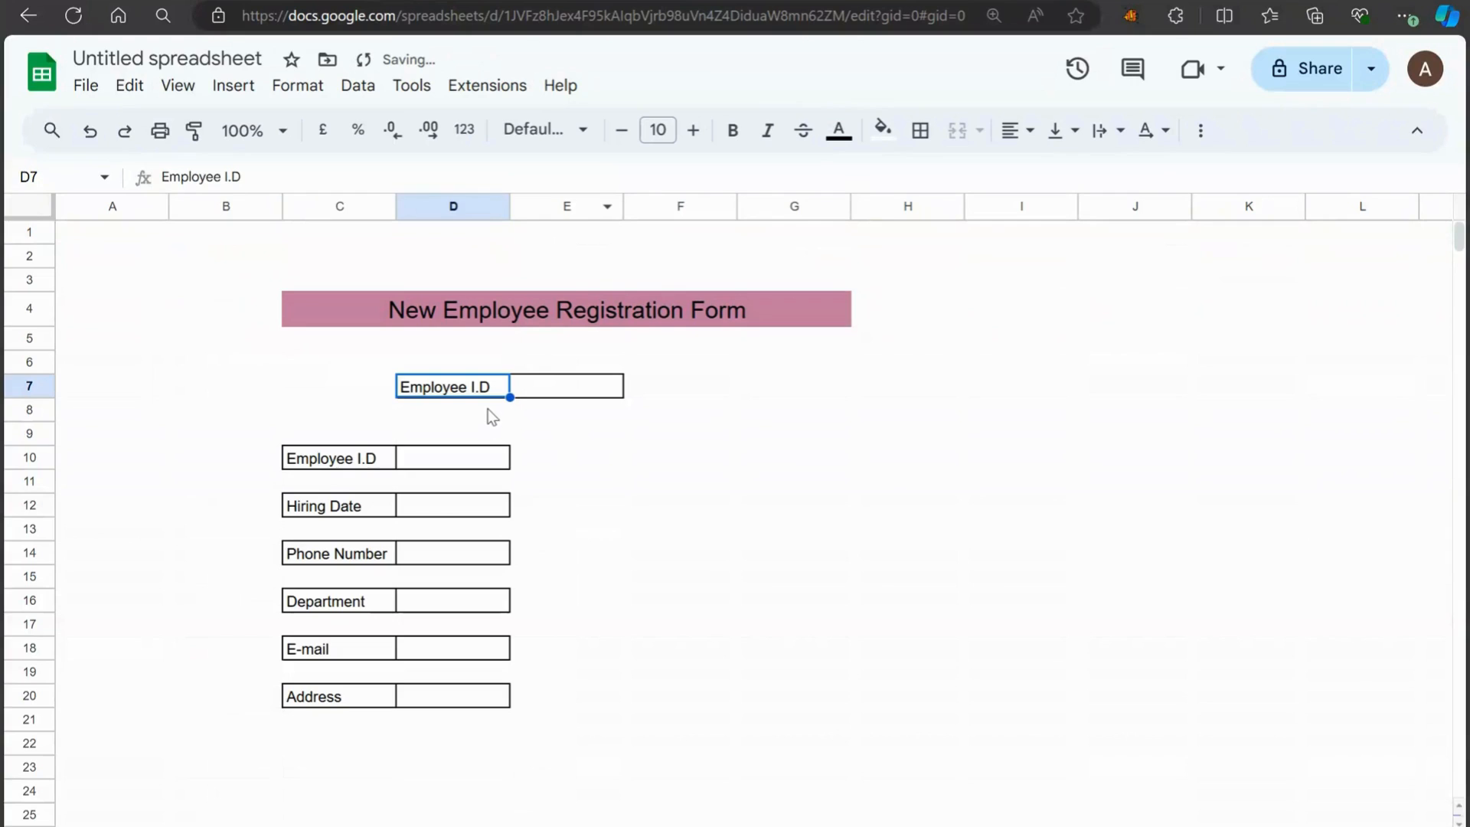
Step: Apply an outer border around B2:I23 to frame the whole form
left_click_drag(177, 254, 973, 774)
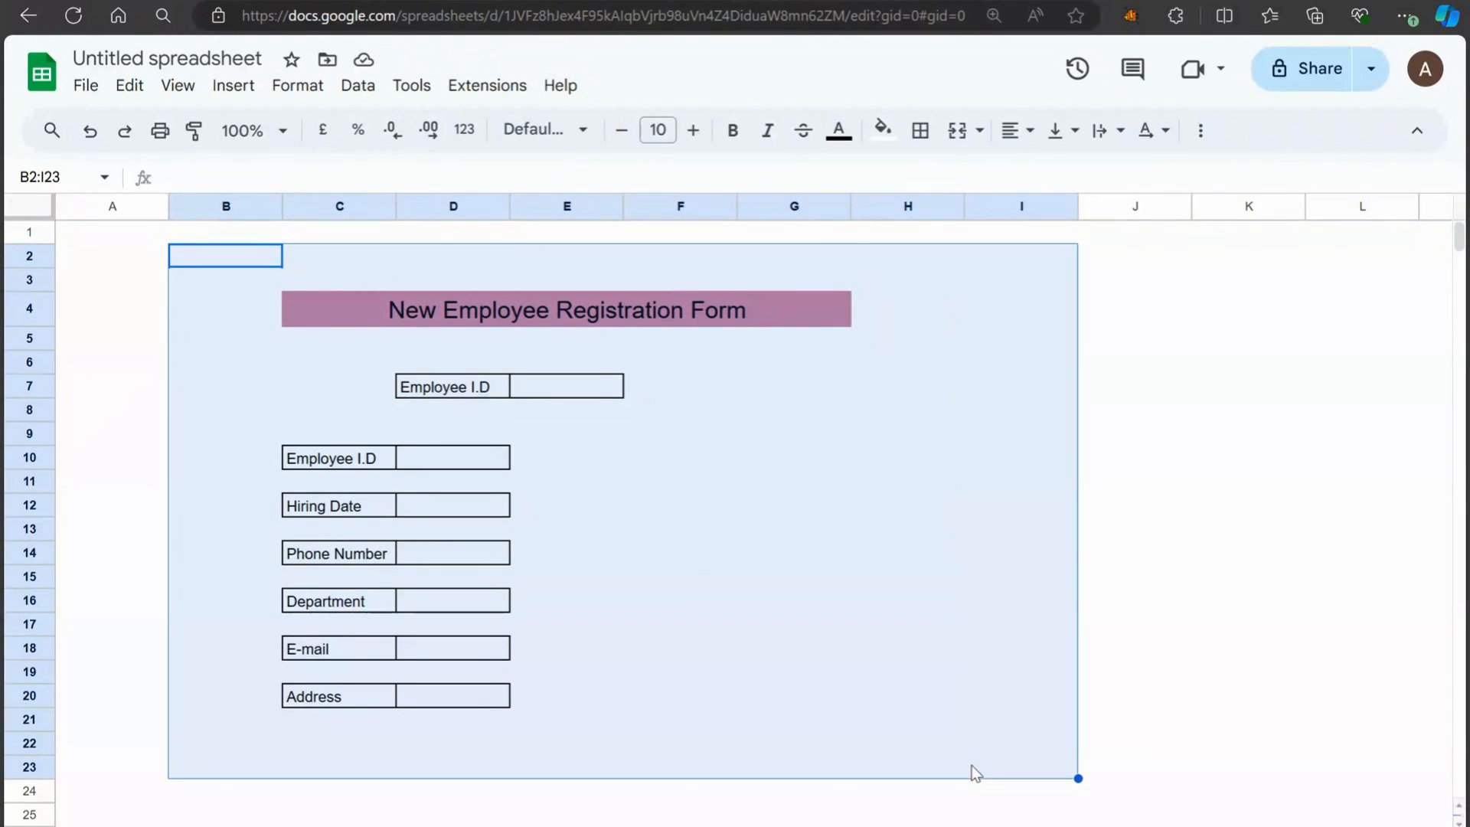
left_click(929, 138)
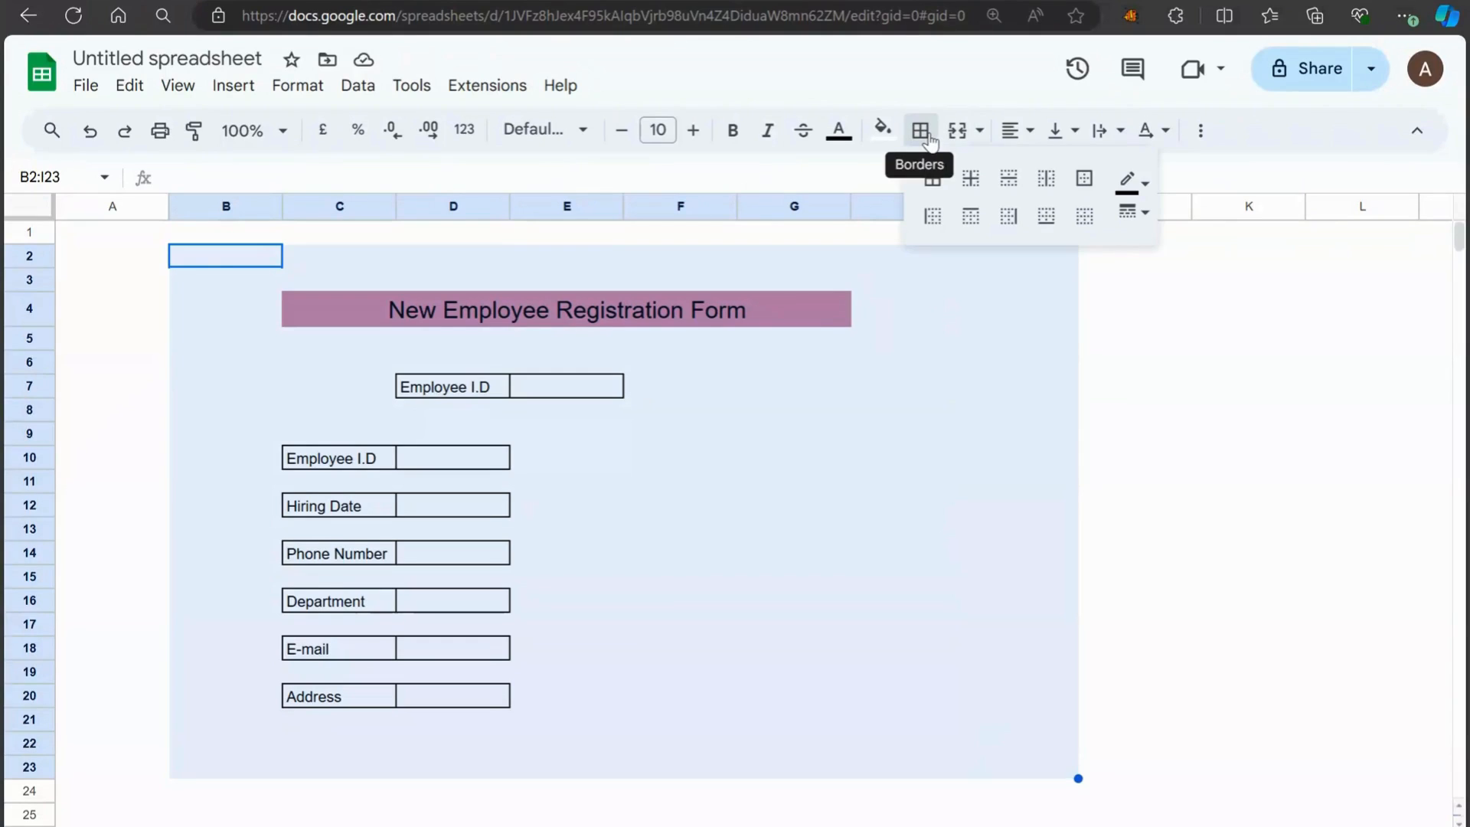
left_click(1083, 184)
Step: Fill the framed form area with a light blue-grey background colour
left_click_drag(250, 264, 261, 774)
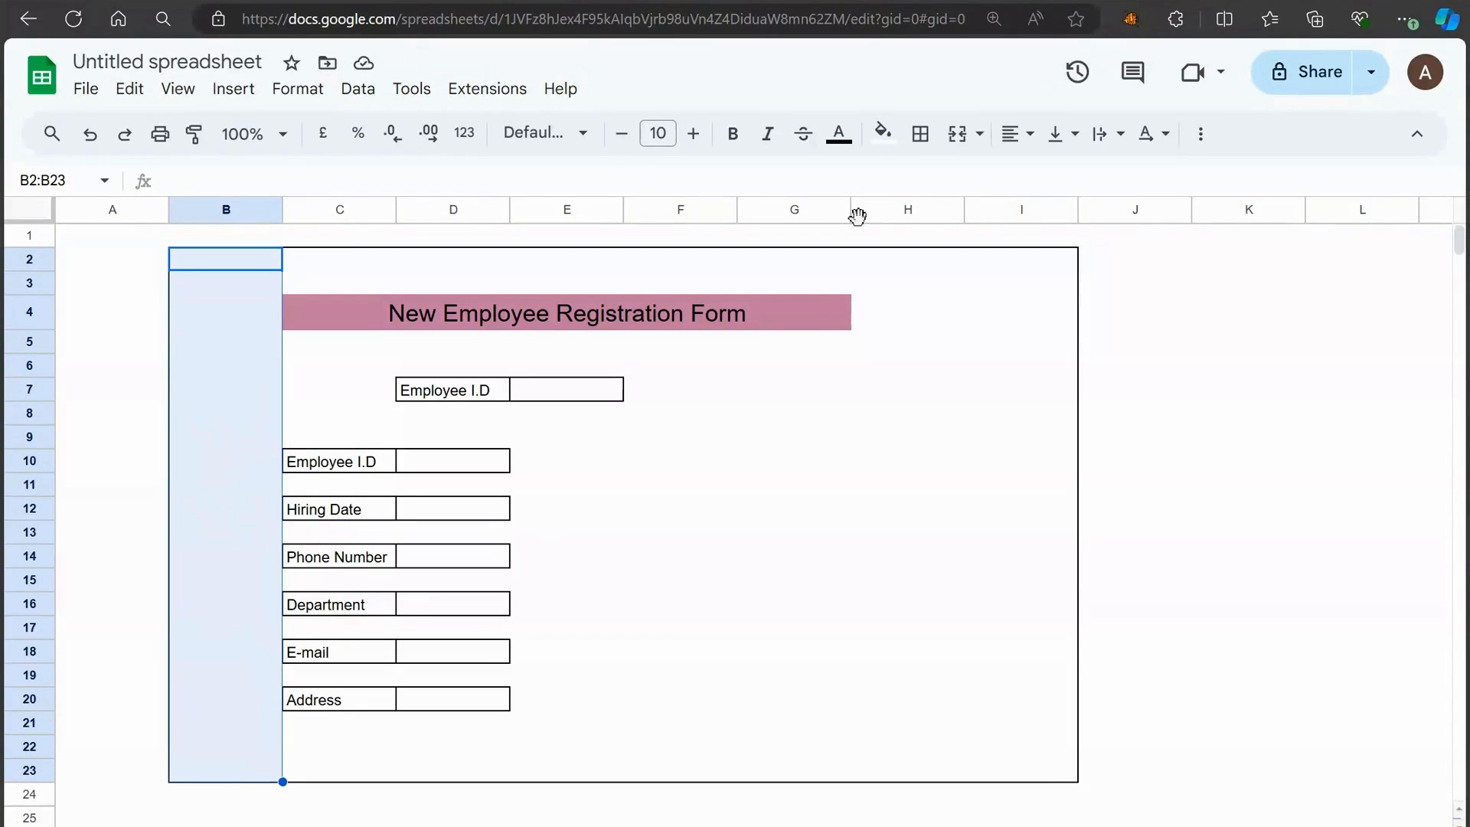
left_click(882, 133)
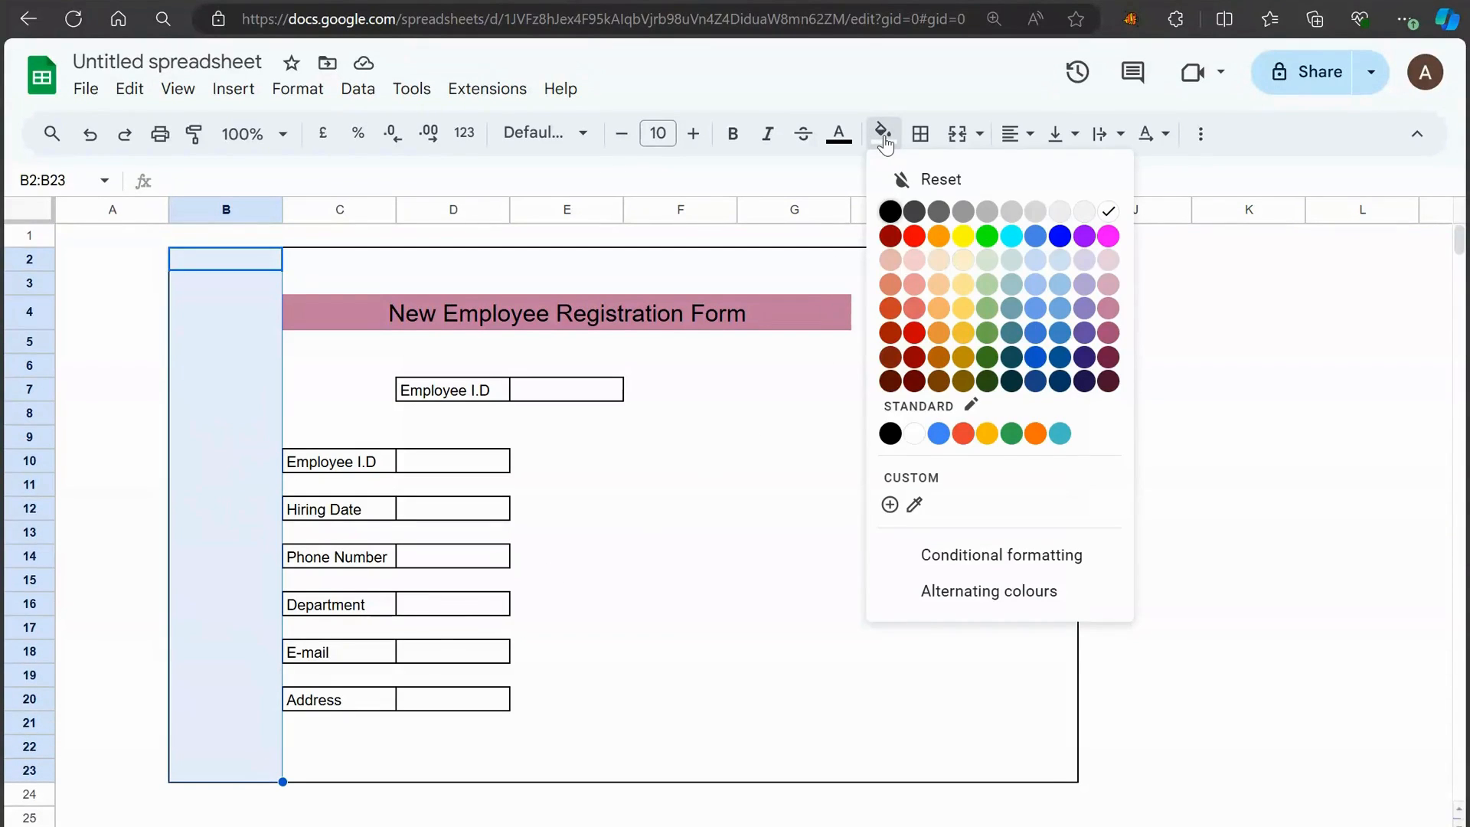
left_click(1013, 285)
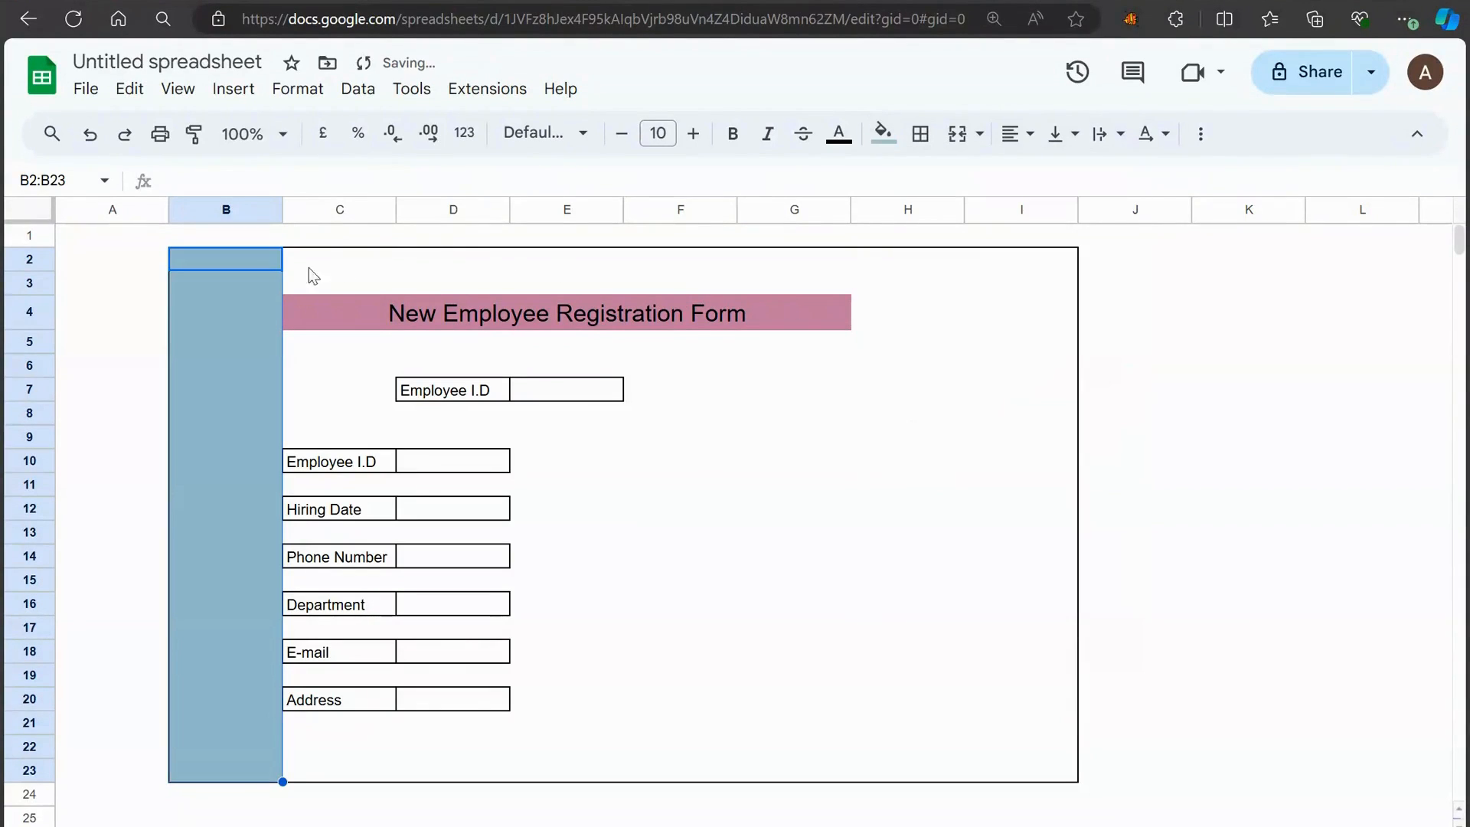
left_click_drag(255, 274, 765, 268)
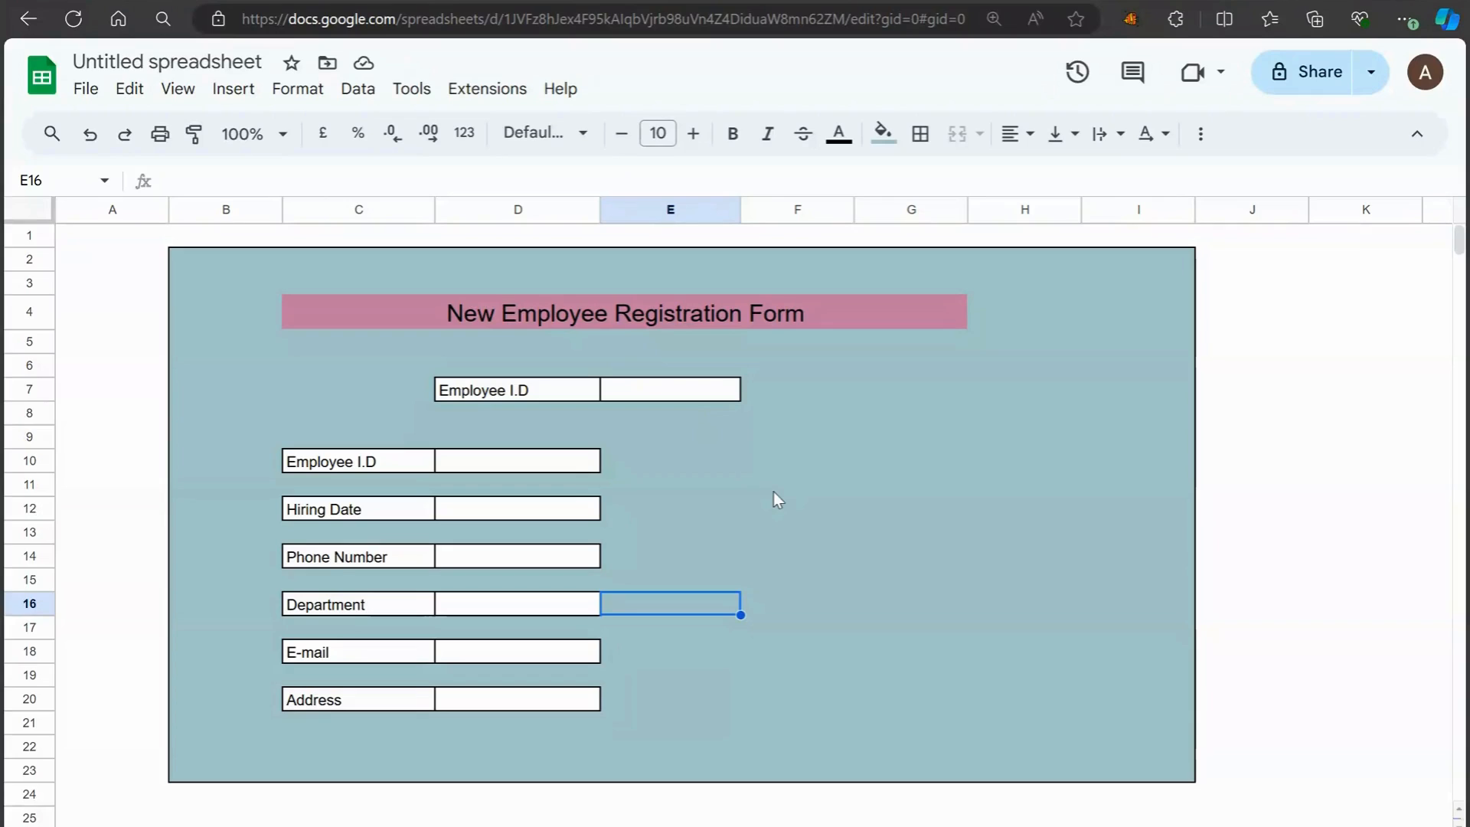
Step: Add a data validation rule to D12 that requires a valid date and rejects invalid input
left_click(522, 507)
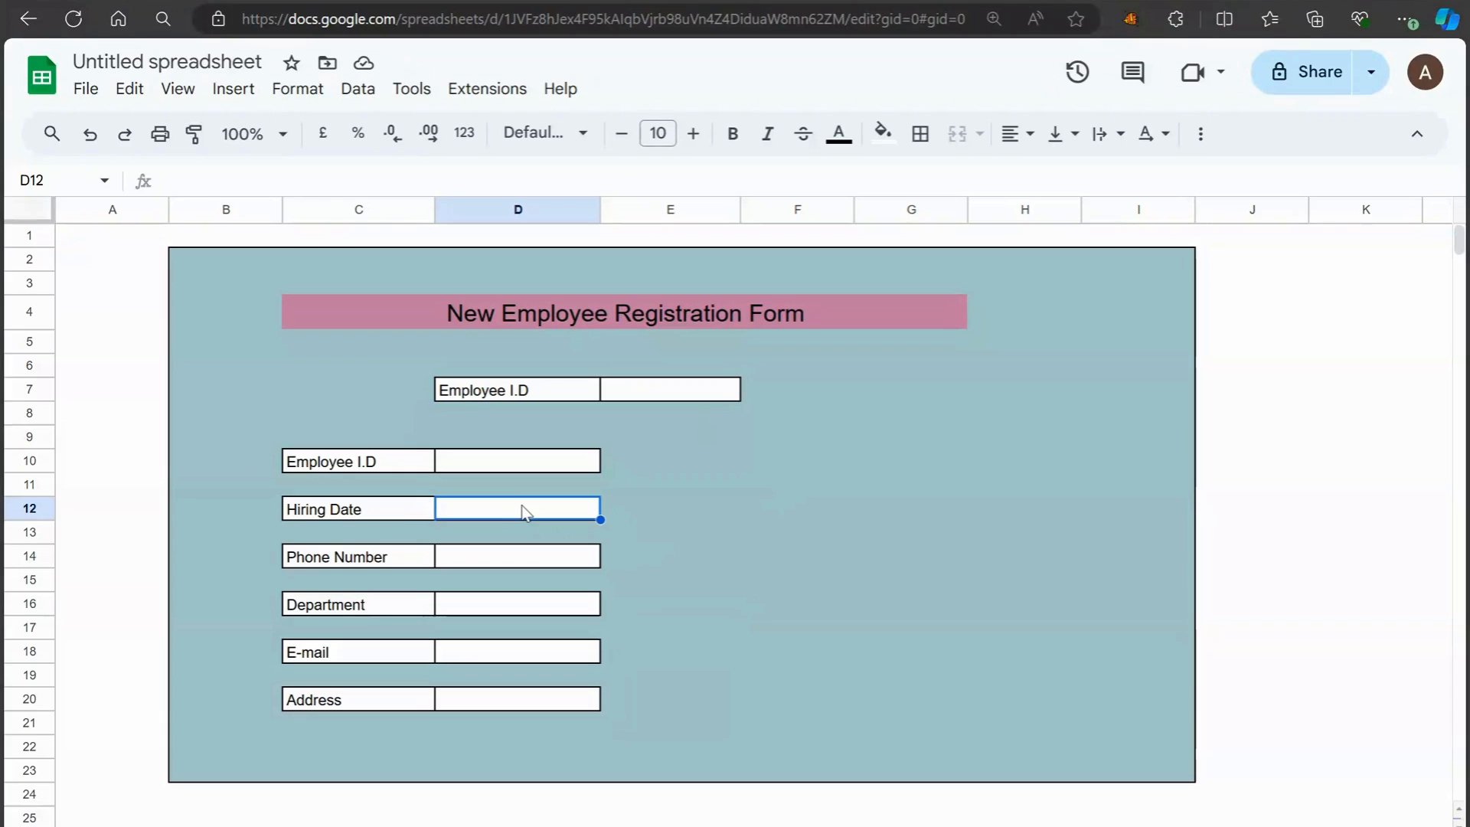
left_click(357, 89)
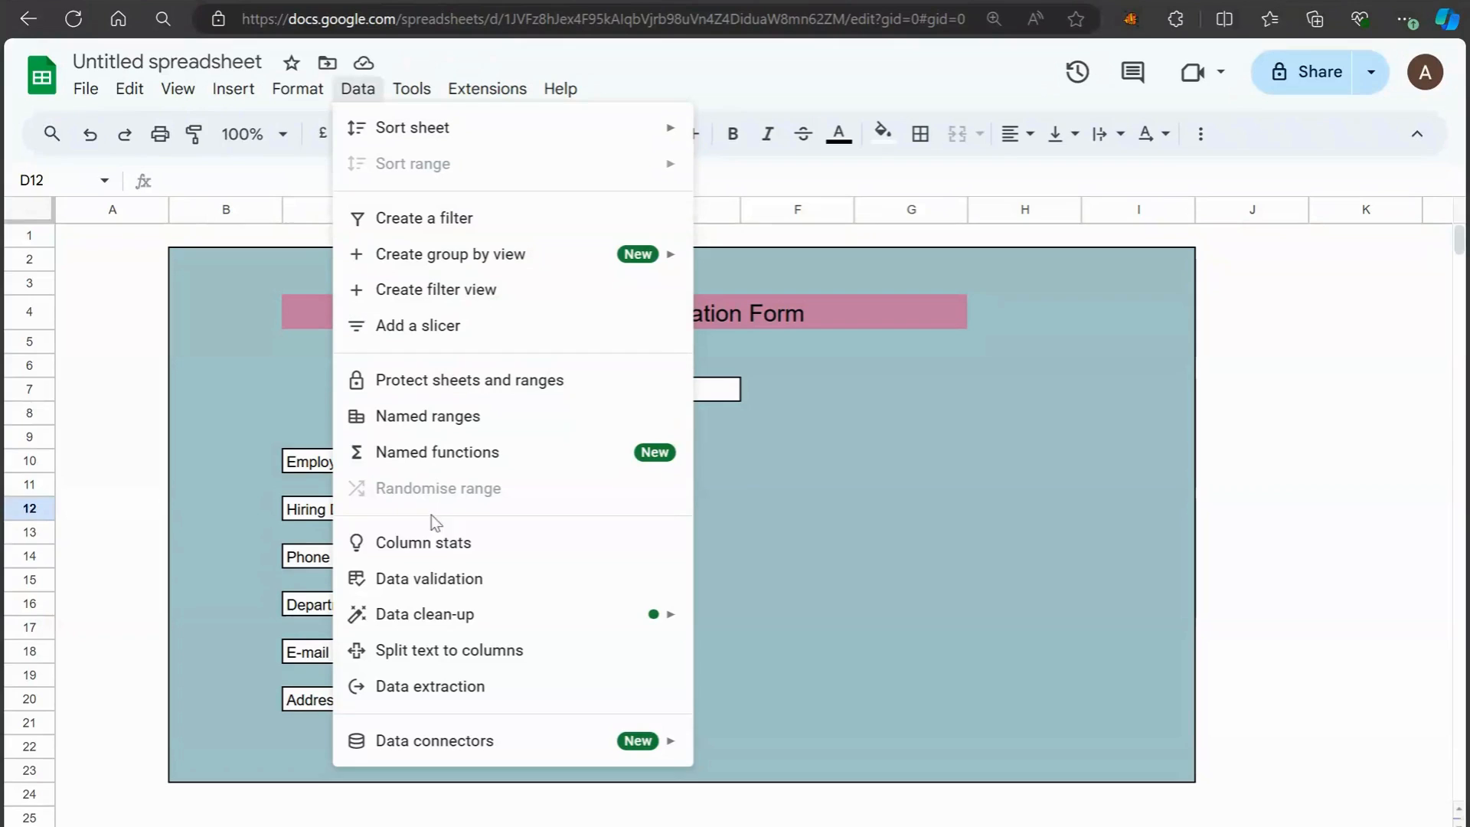
left_click(439, 586)
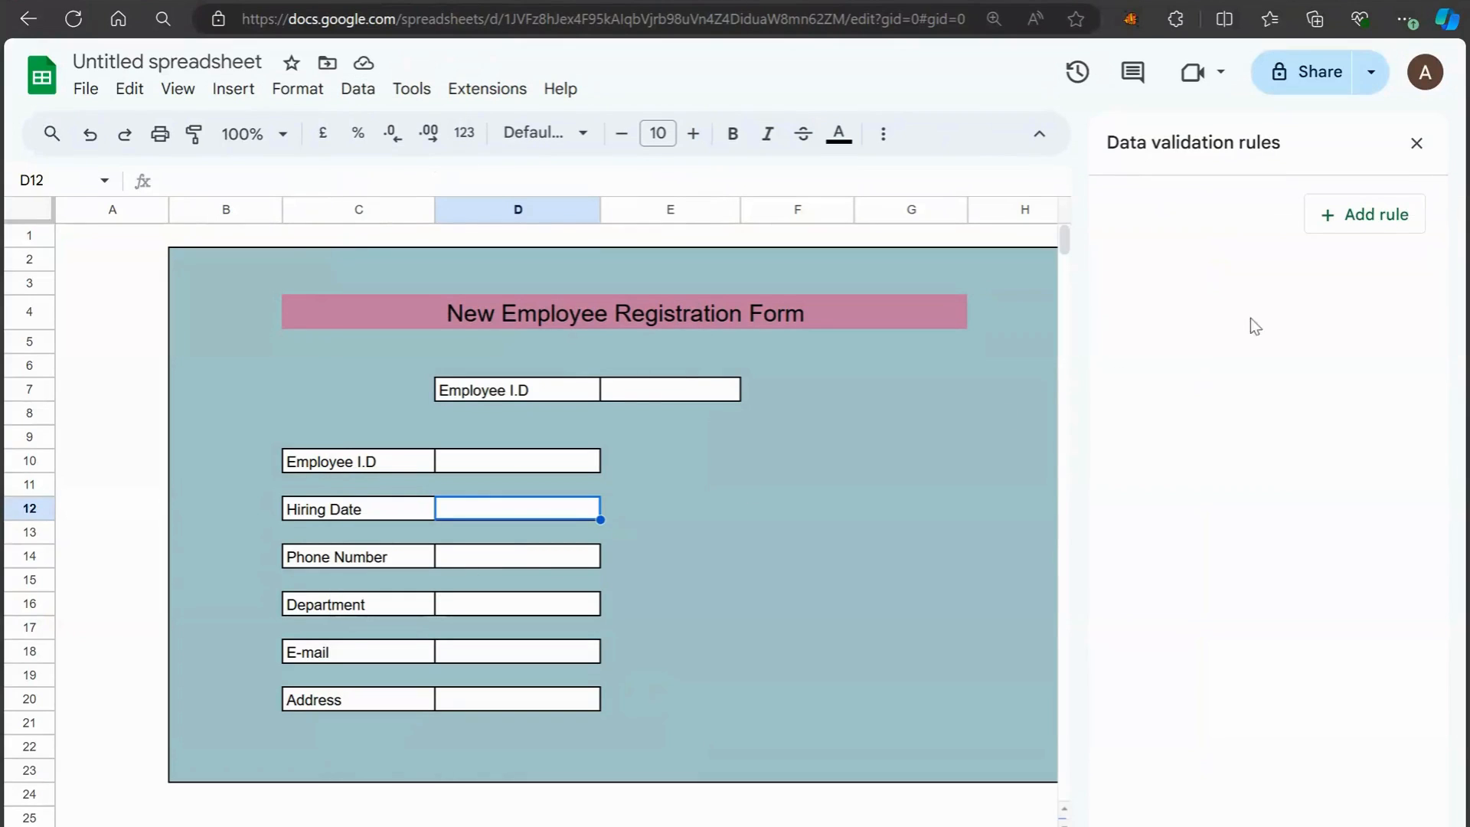
left_click(1376, 221)
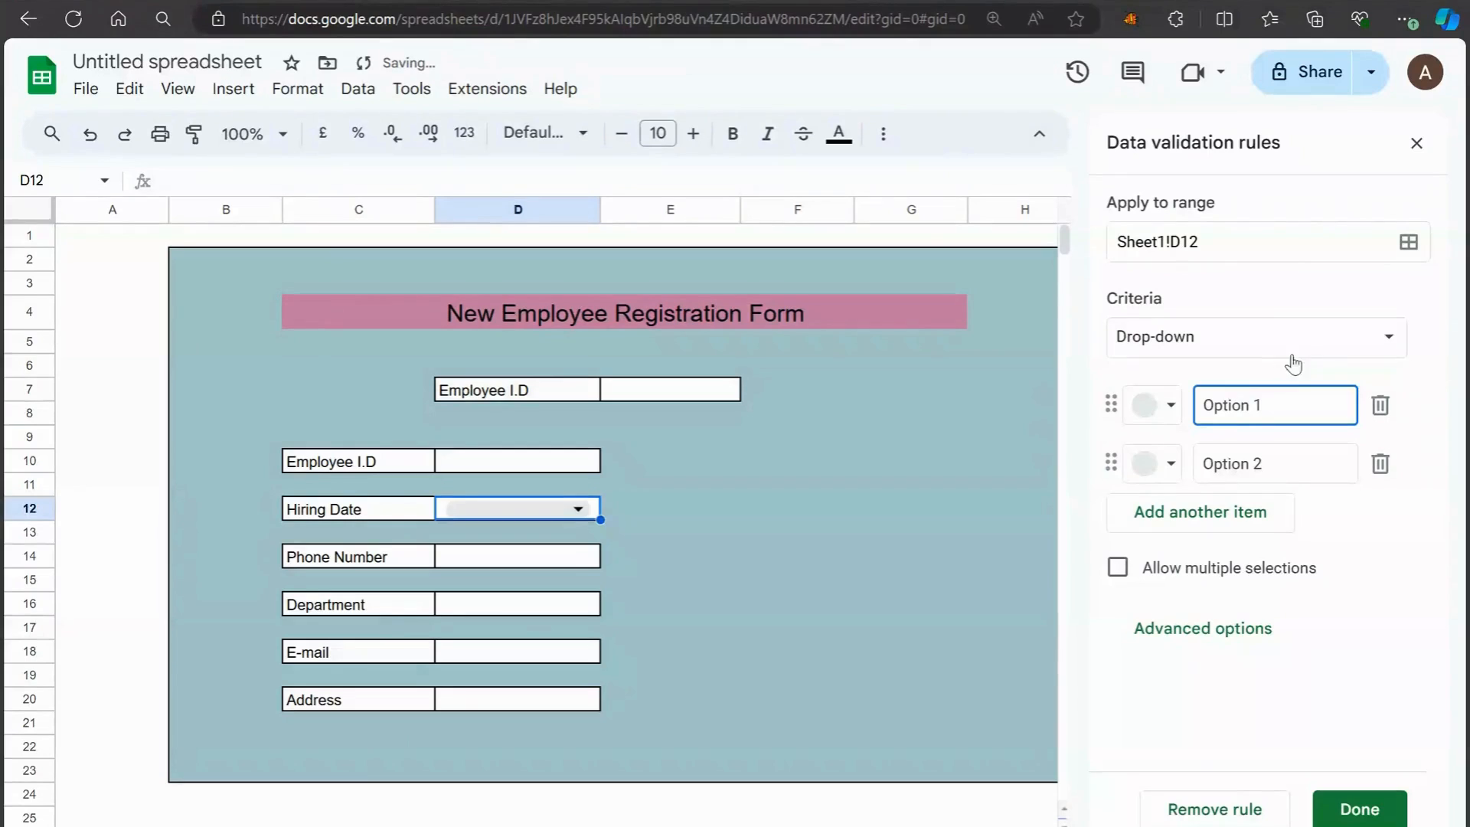
left_click(1386, 343)
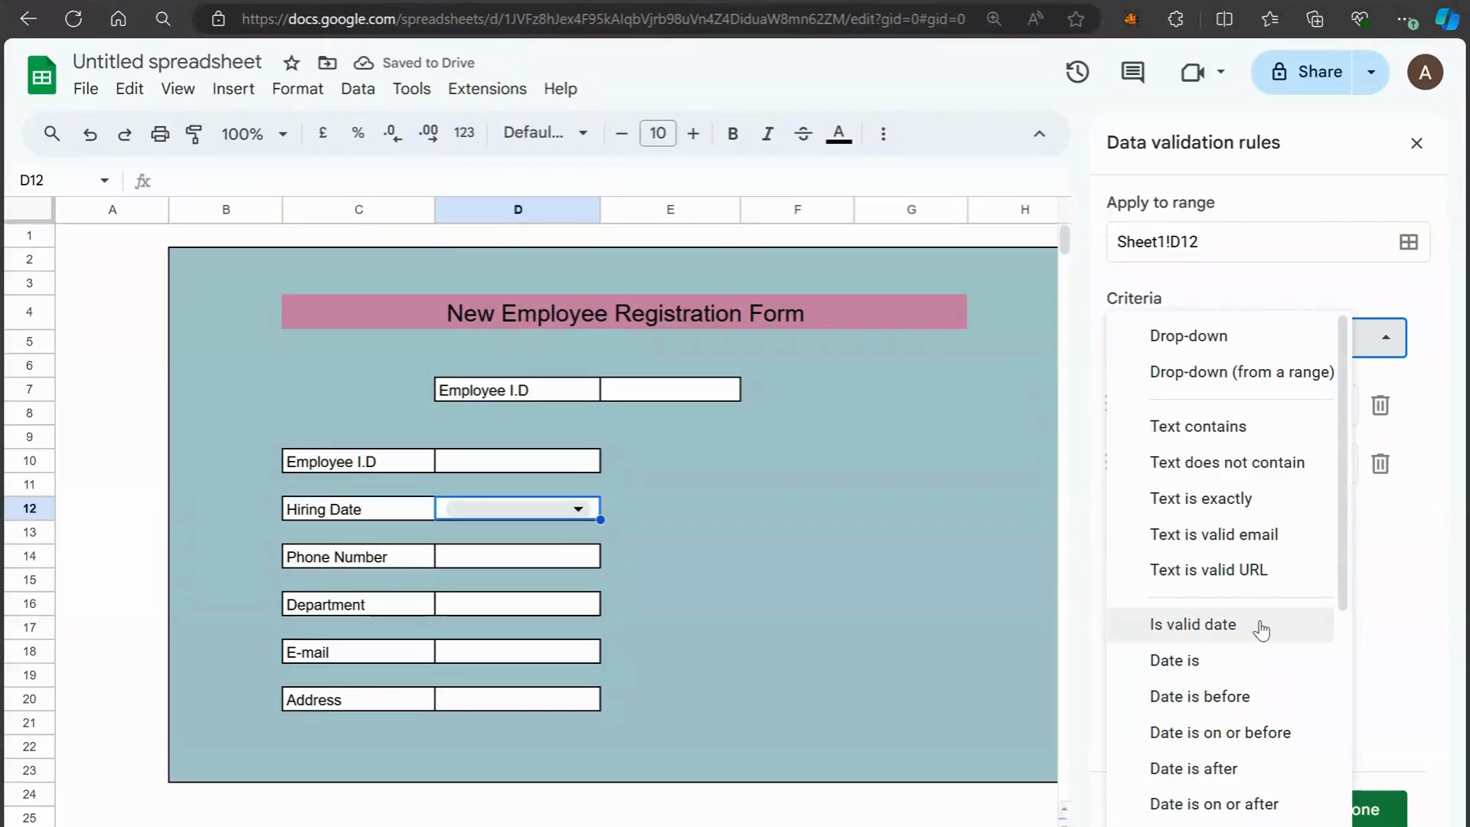
left_click(1158, 627)
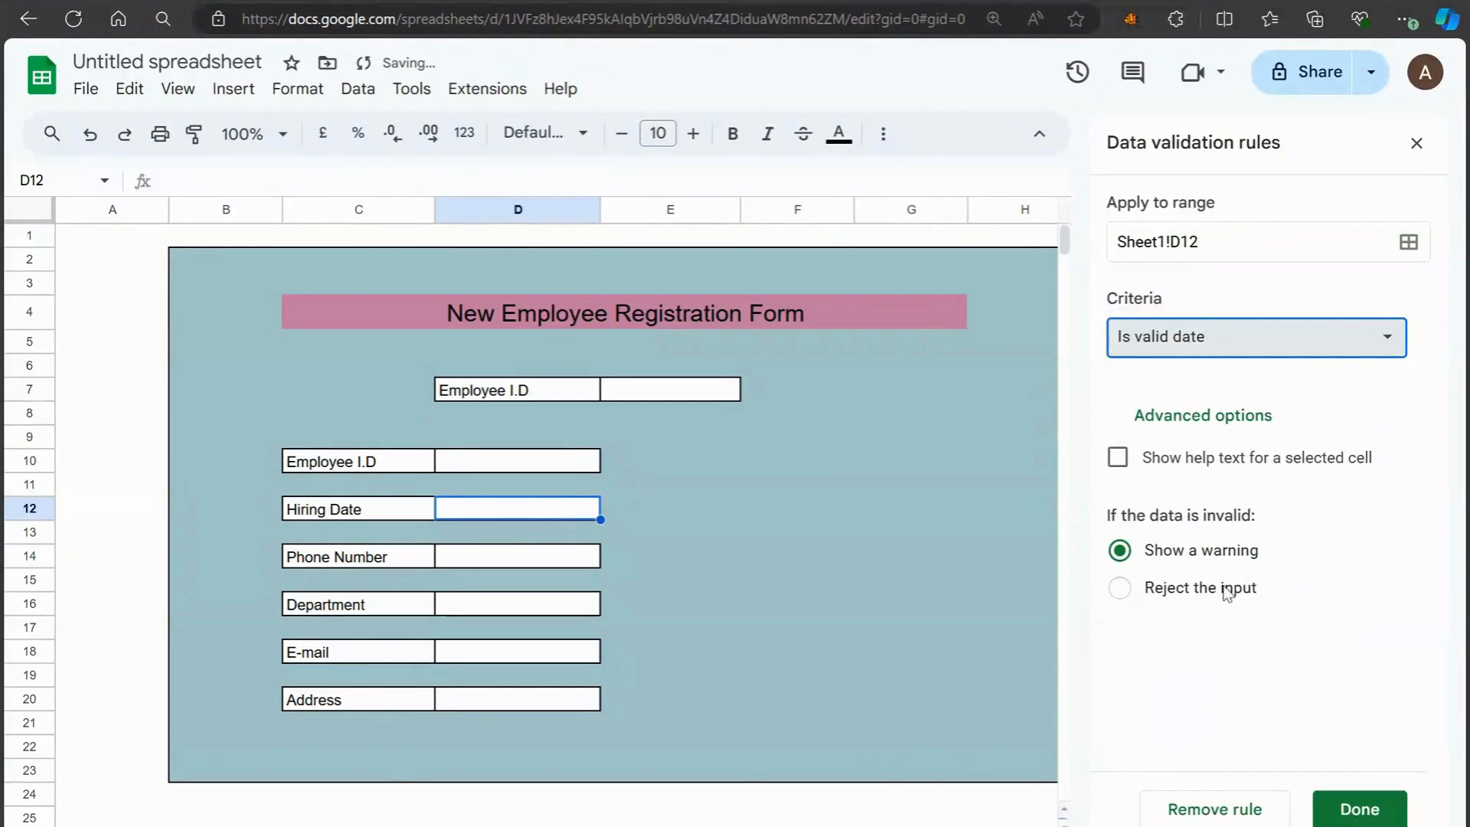
left_click(1129, 592)
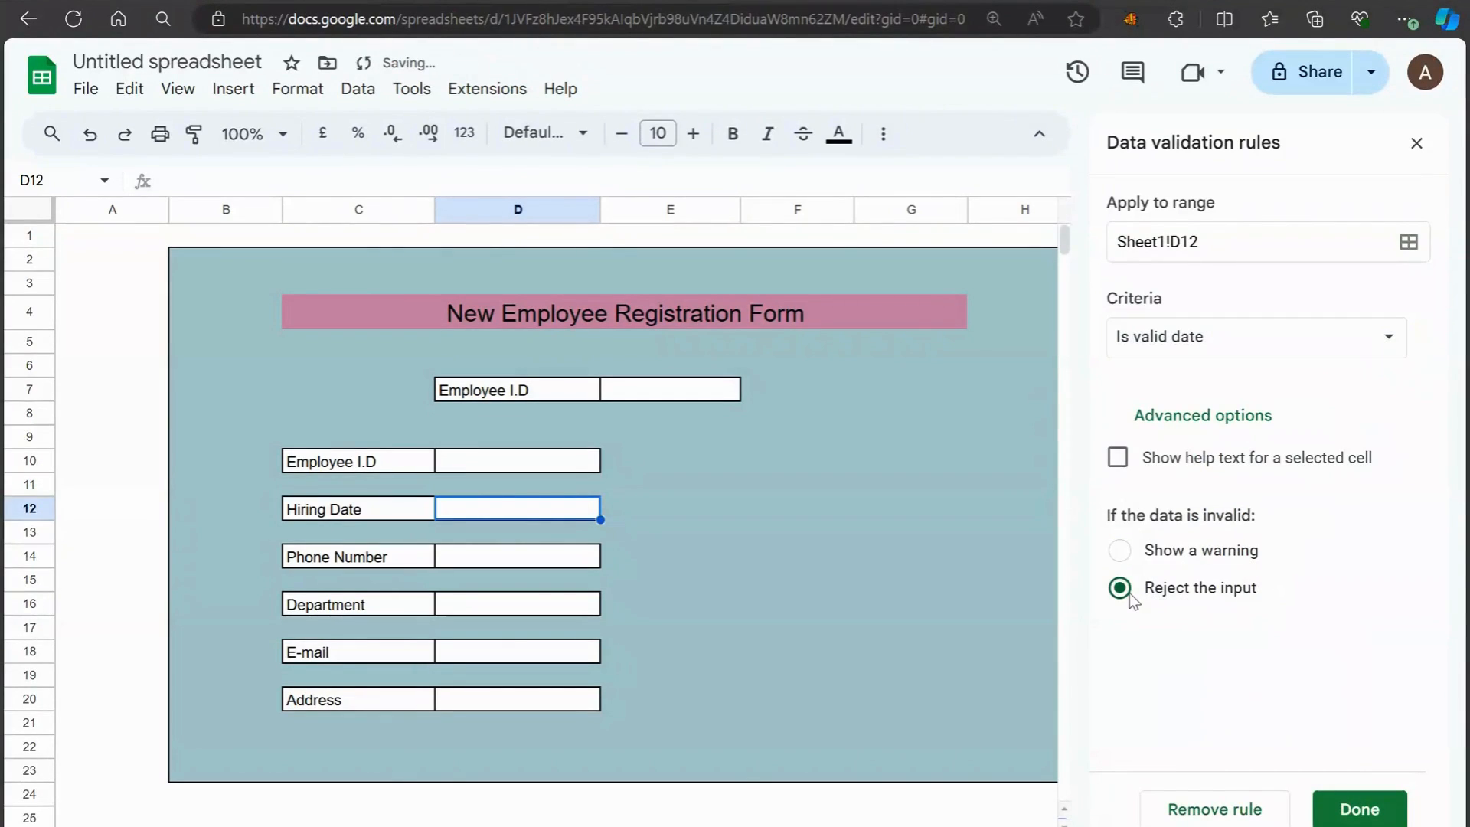
Step: Confirm the D12 date rule and open its date picker to browse back through the months
left_click(1360, 809)
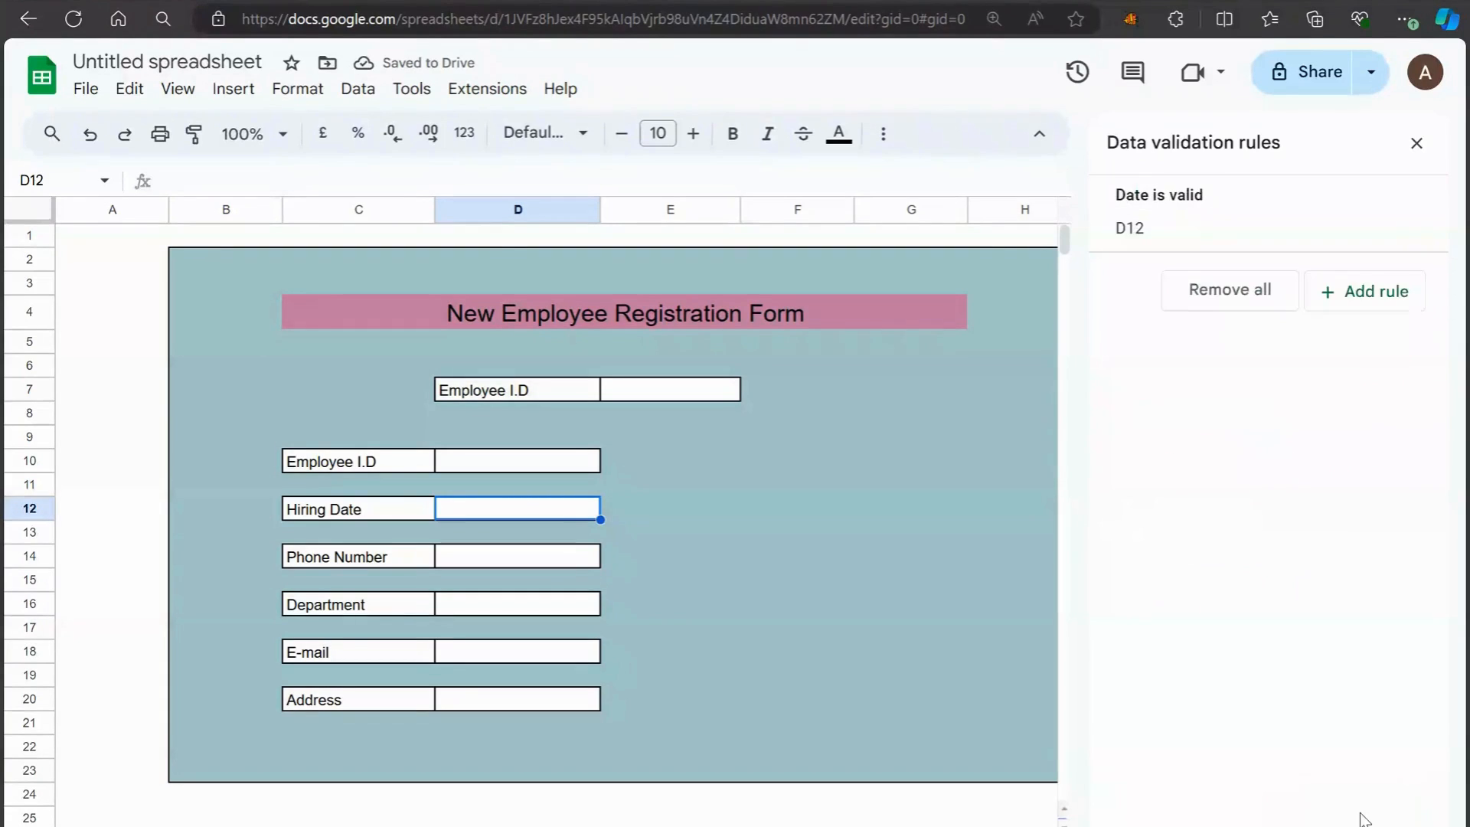
double_click(566, 511)
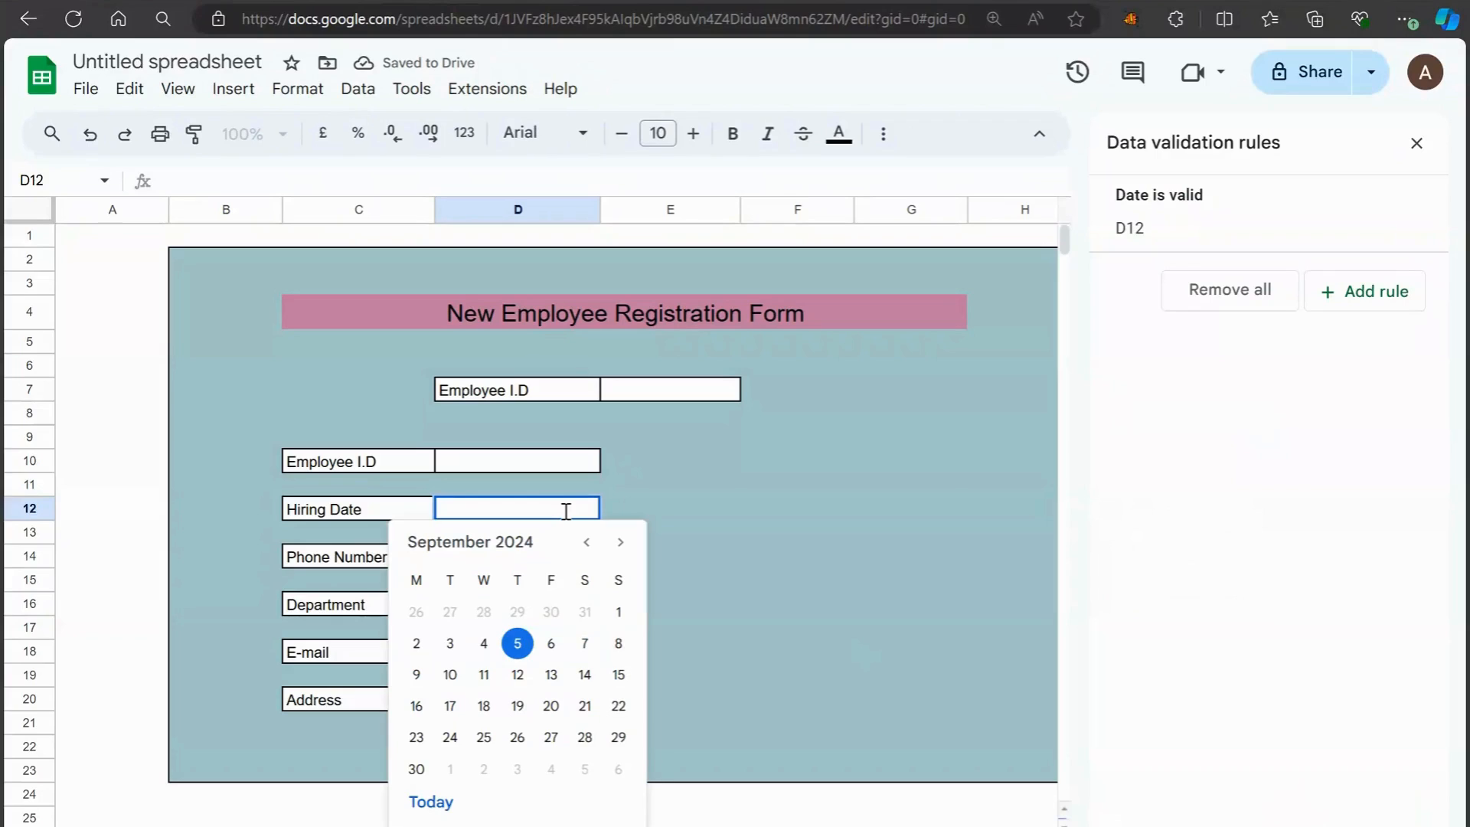
left_click(620, 544)
left_click(587, 543)
left_click(587, 543)
left_click(587, 544)
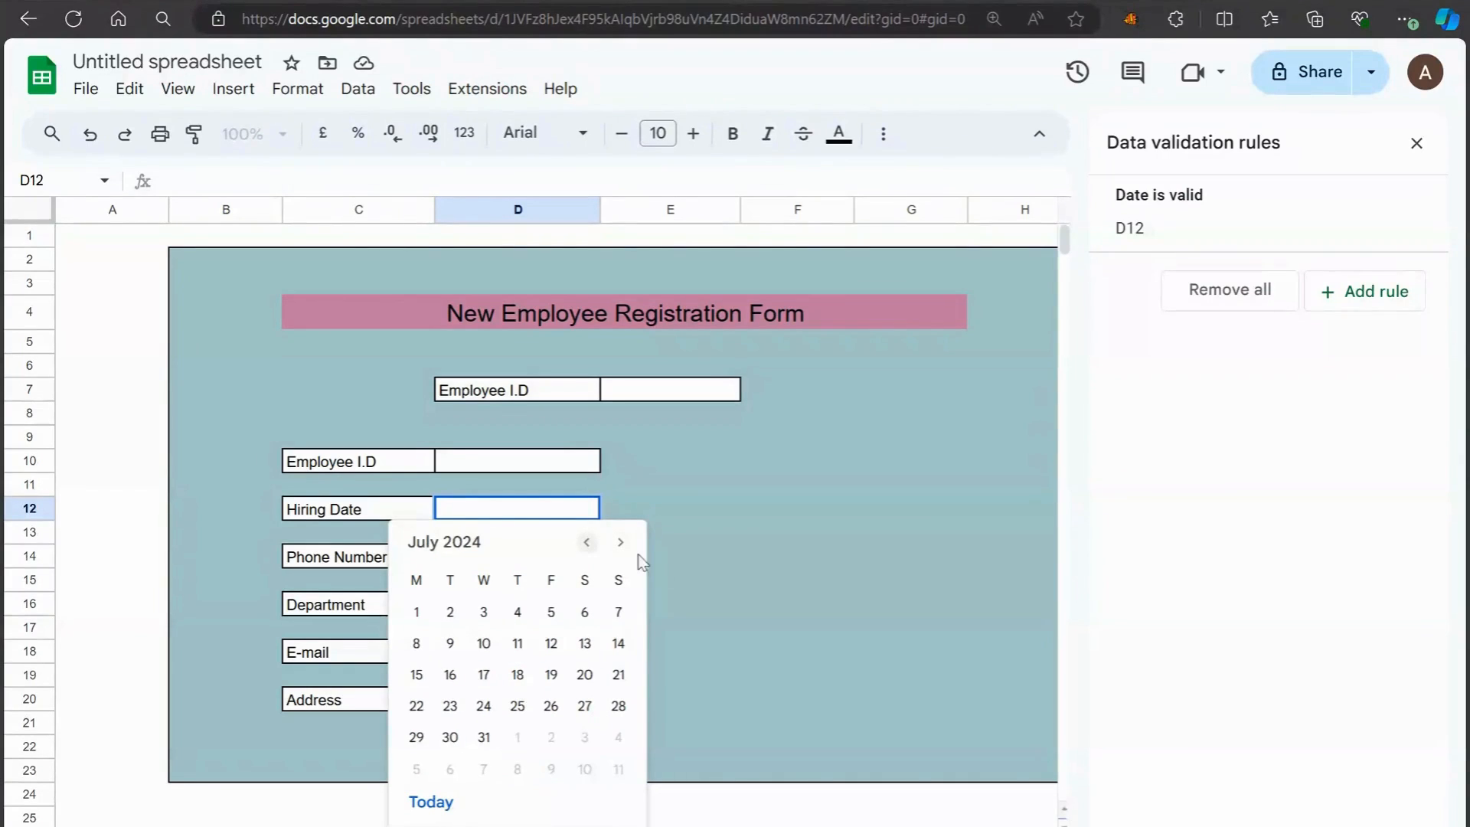
left_click(671, 565)
Step: Add a validation rule to D18 that requires a valid email and rejects invalid input
left_click(511, 655)
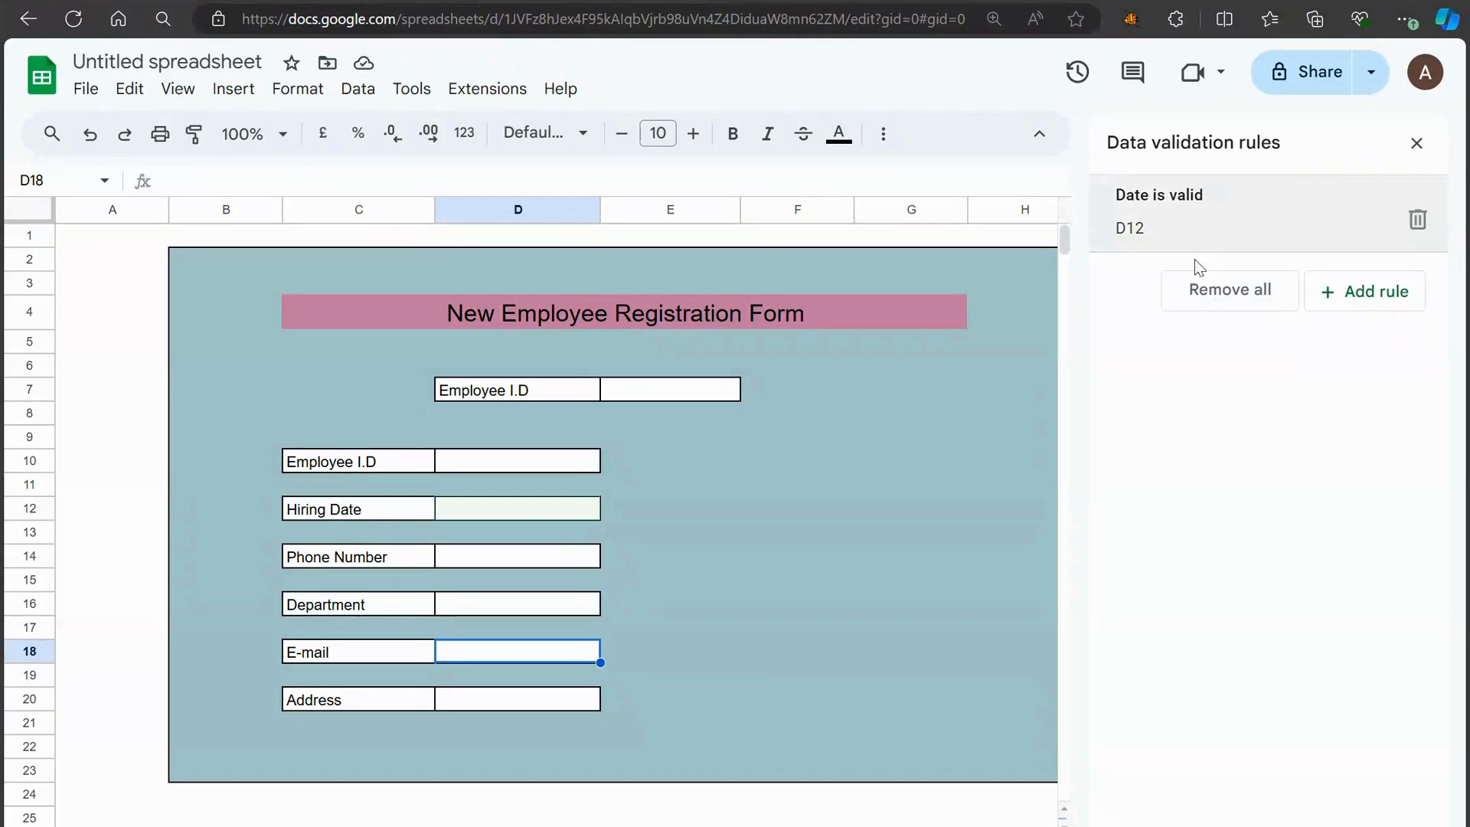
left_click(1374, 301)
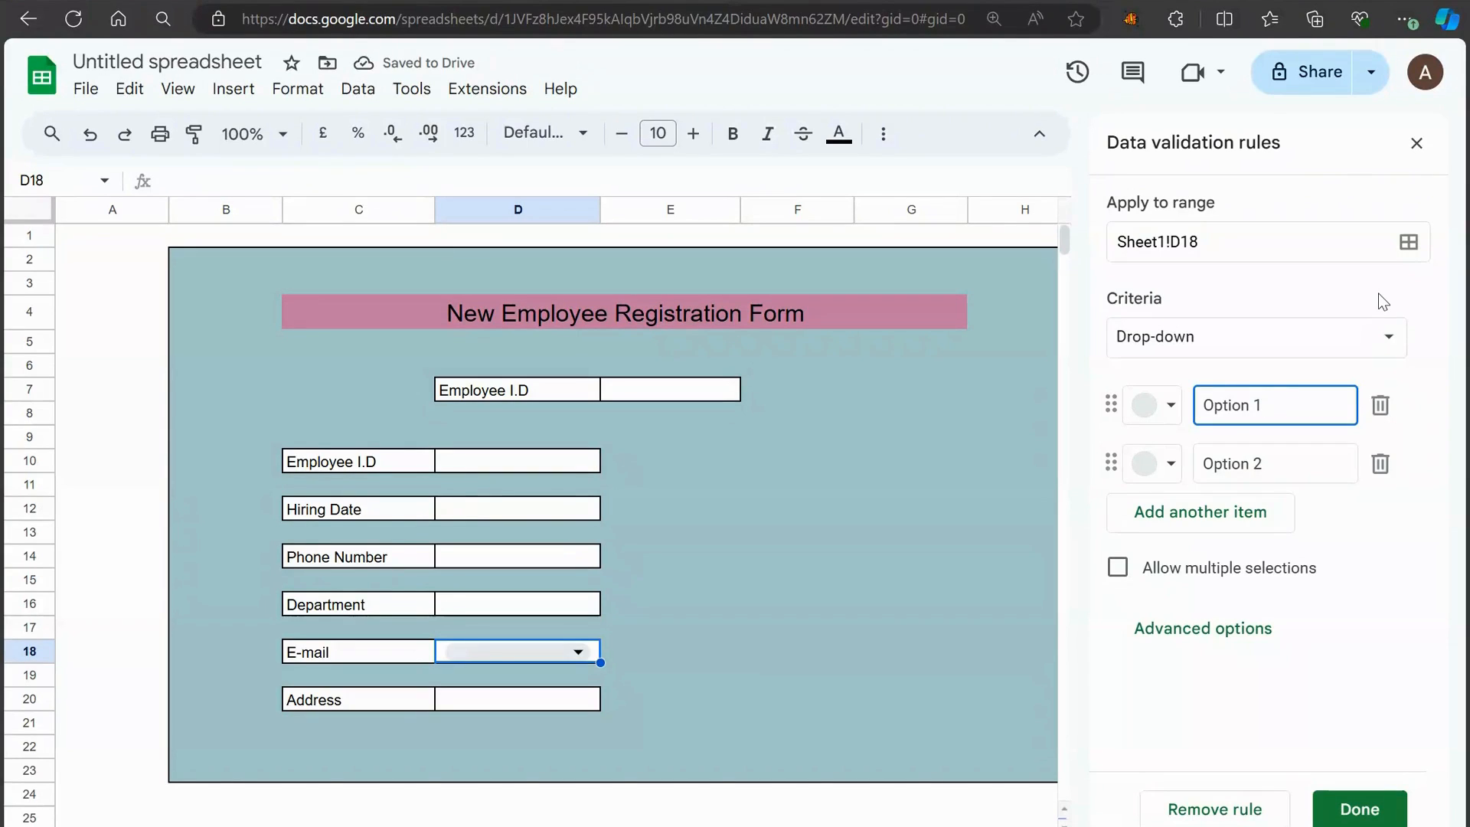
left_click(1388, 341)
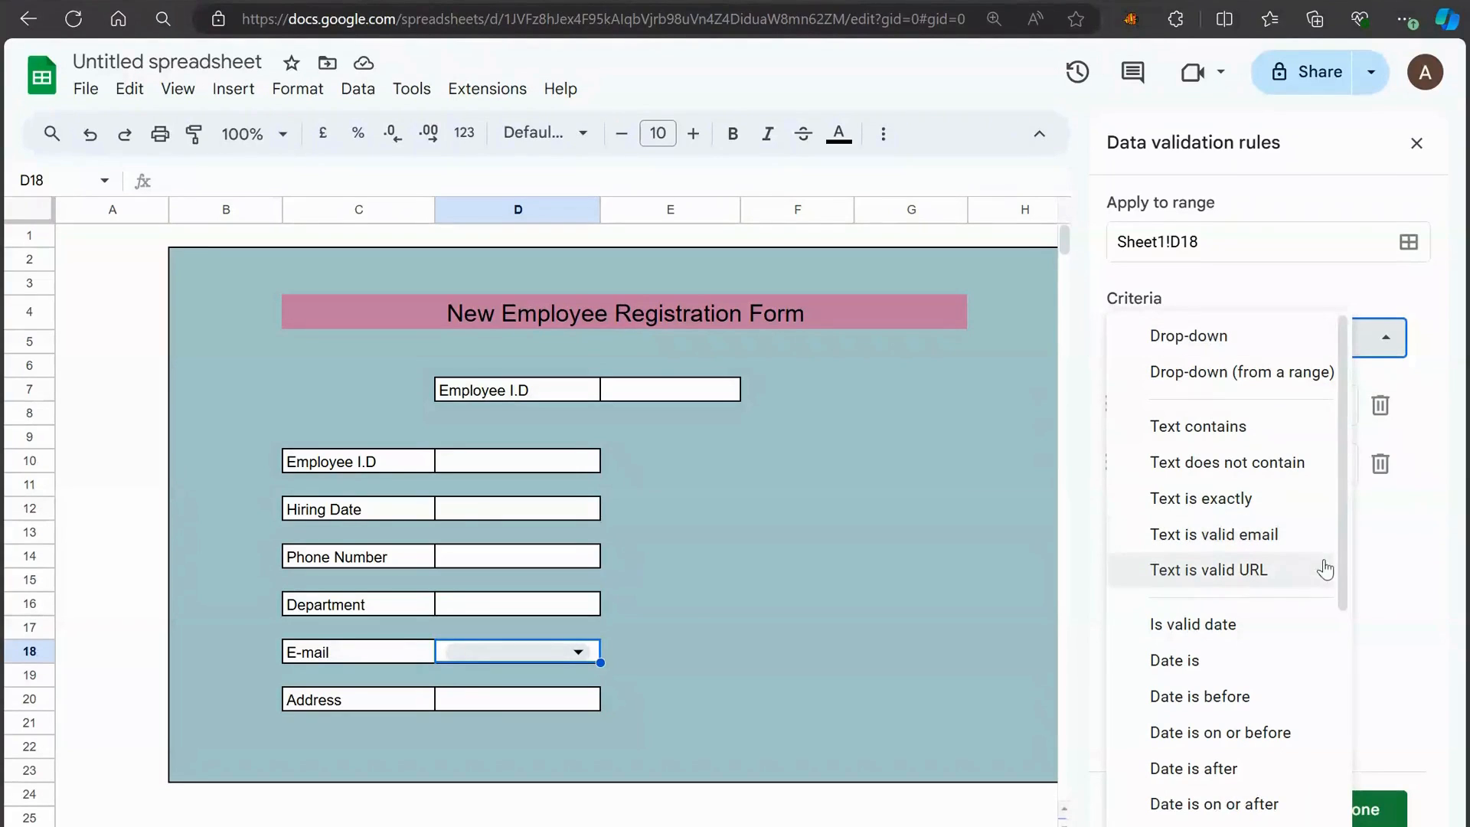
left_click(1256, 538)
left_click(1123, 590)
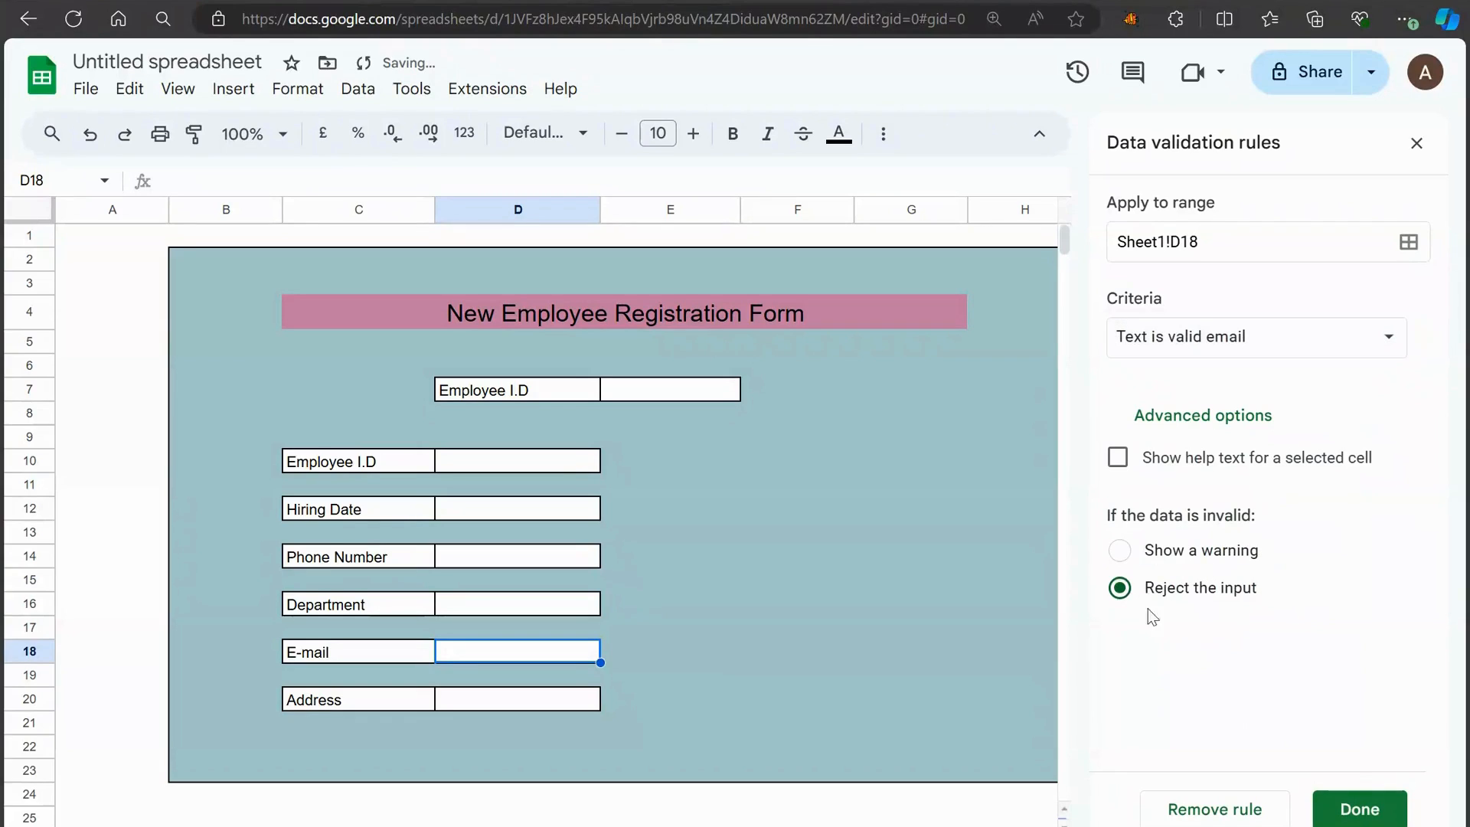
left_click(1365, 809)
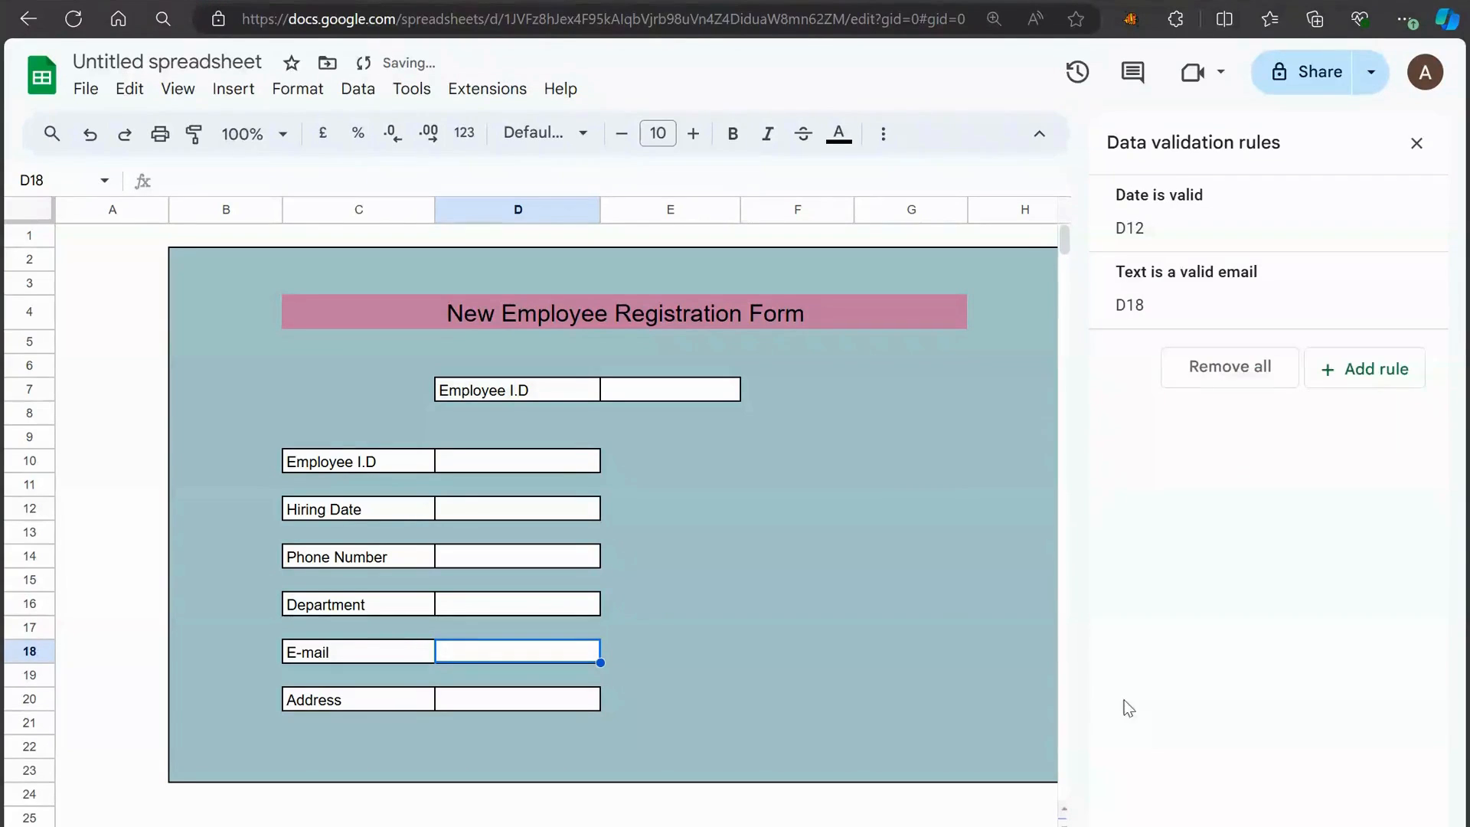
Step: Add a drop-down validation rule to D16 with HR as the first option
left_click(565, 605)
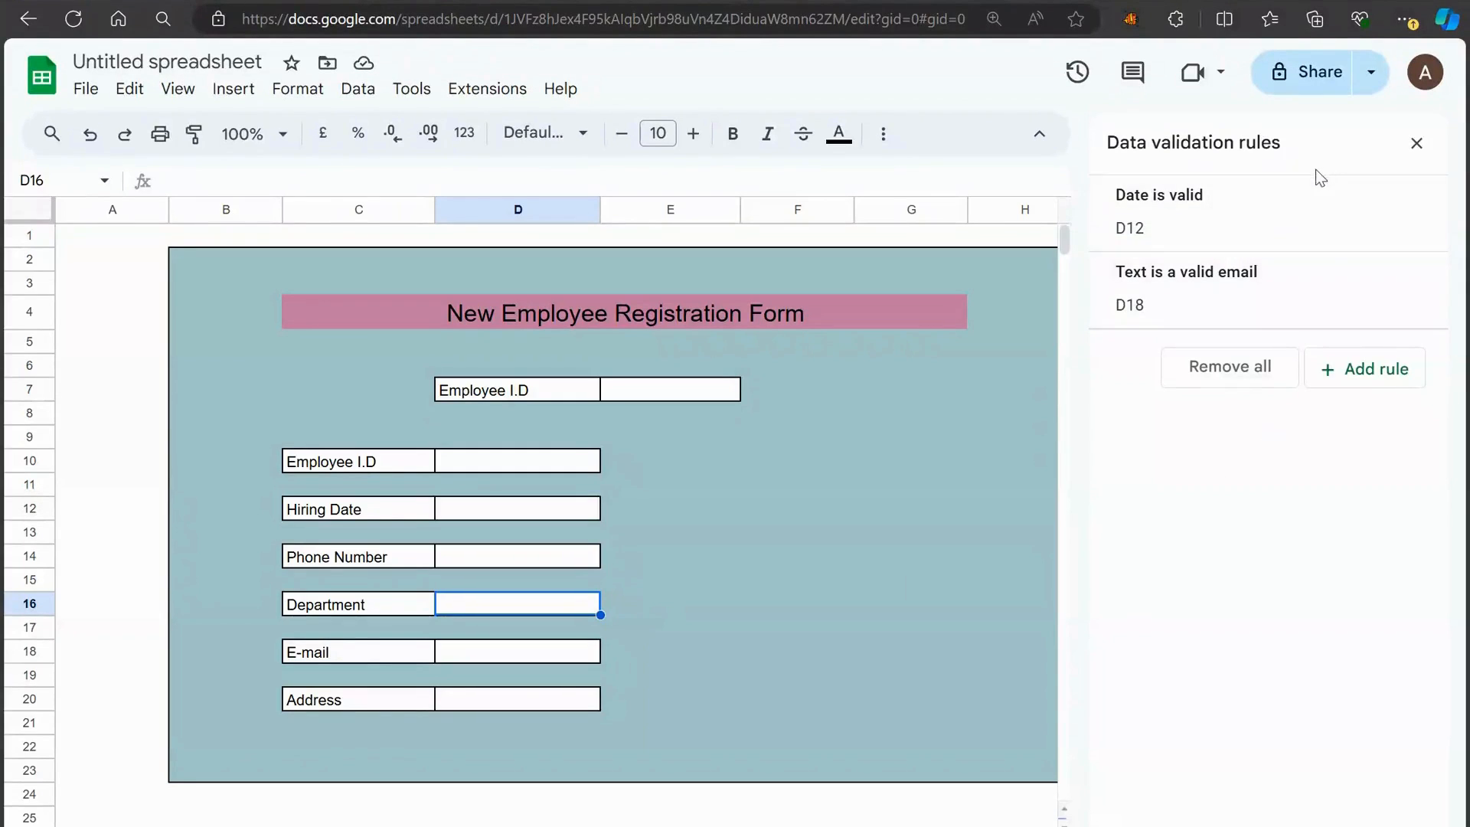
left_click(1373, 375)
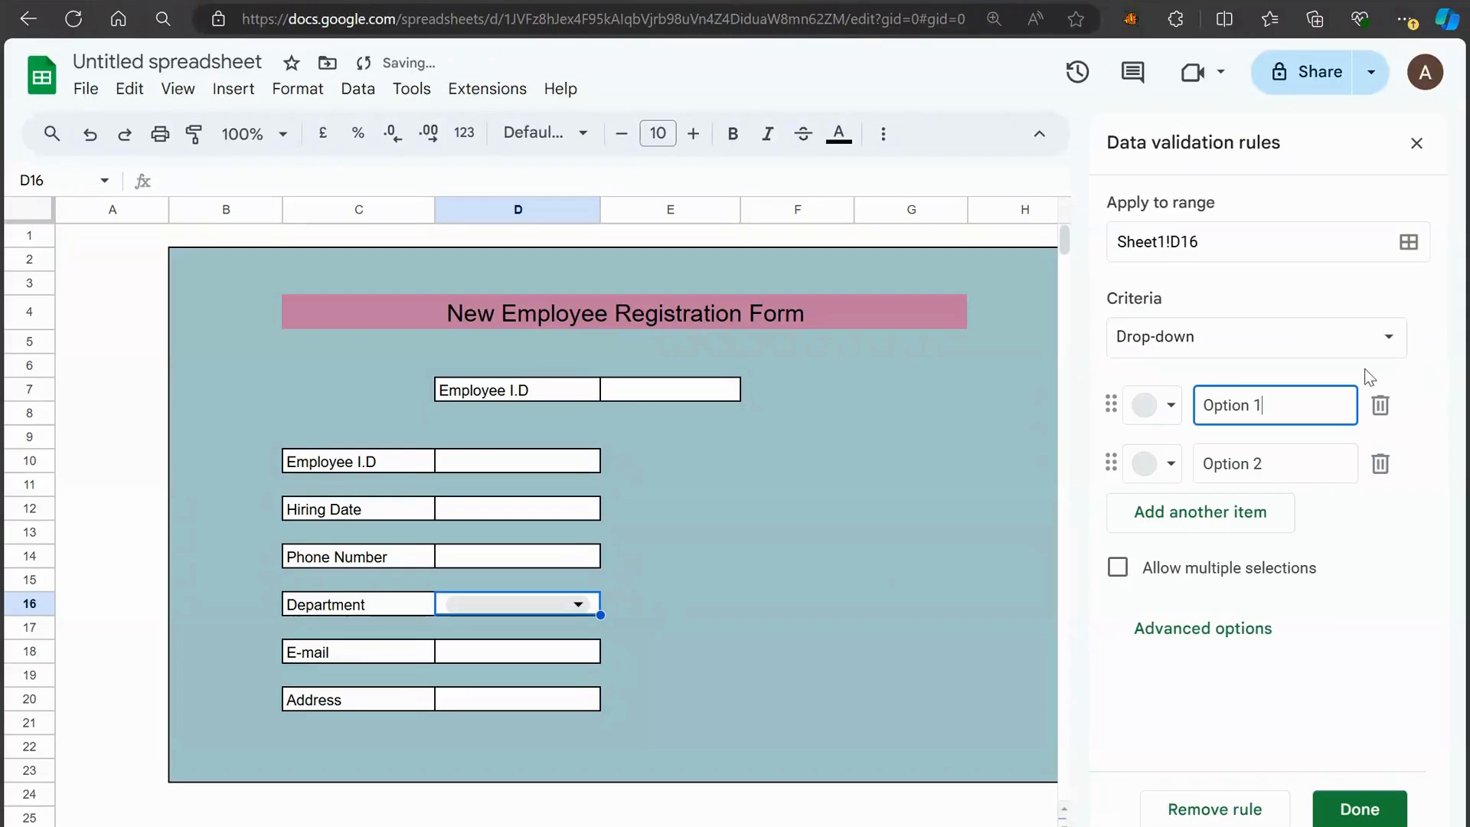
left_click(1384, 334)
left_click(1280, 346)
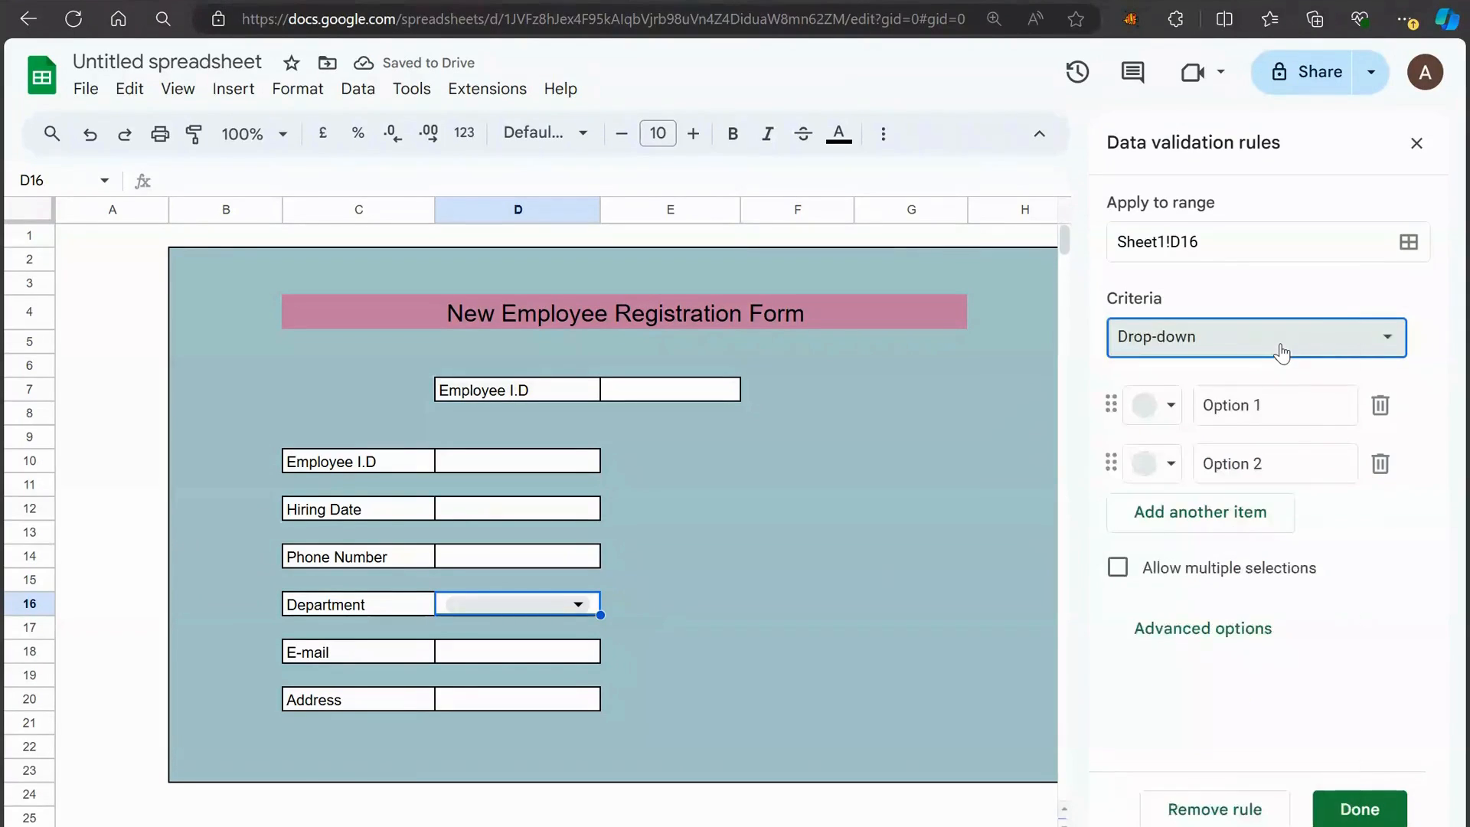
left_click(1284, 405)
key("BackSpace")
key("BackSpace")
key("BackSpace")
key("BackSpace")
key("BackSpace")
key("BackSpace")
key("BackSpace")
key("BackSpace")
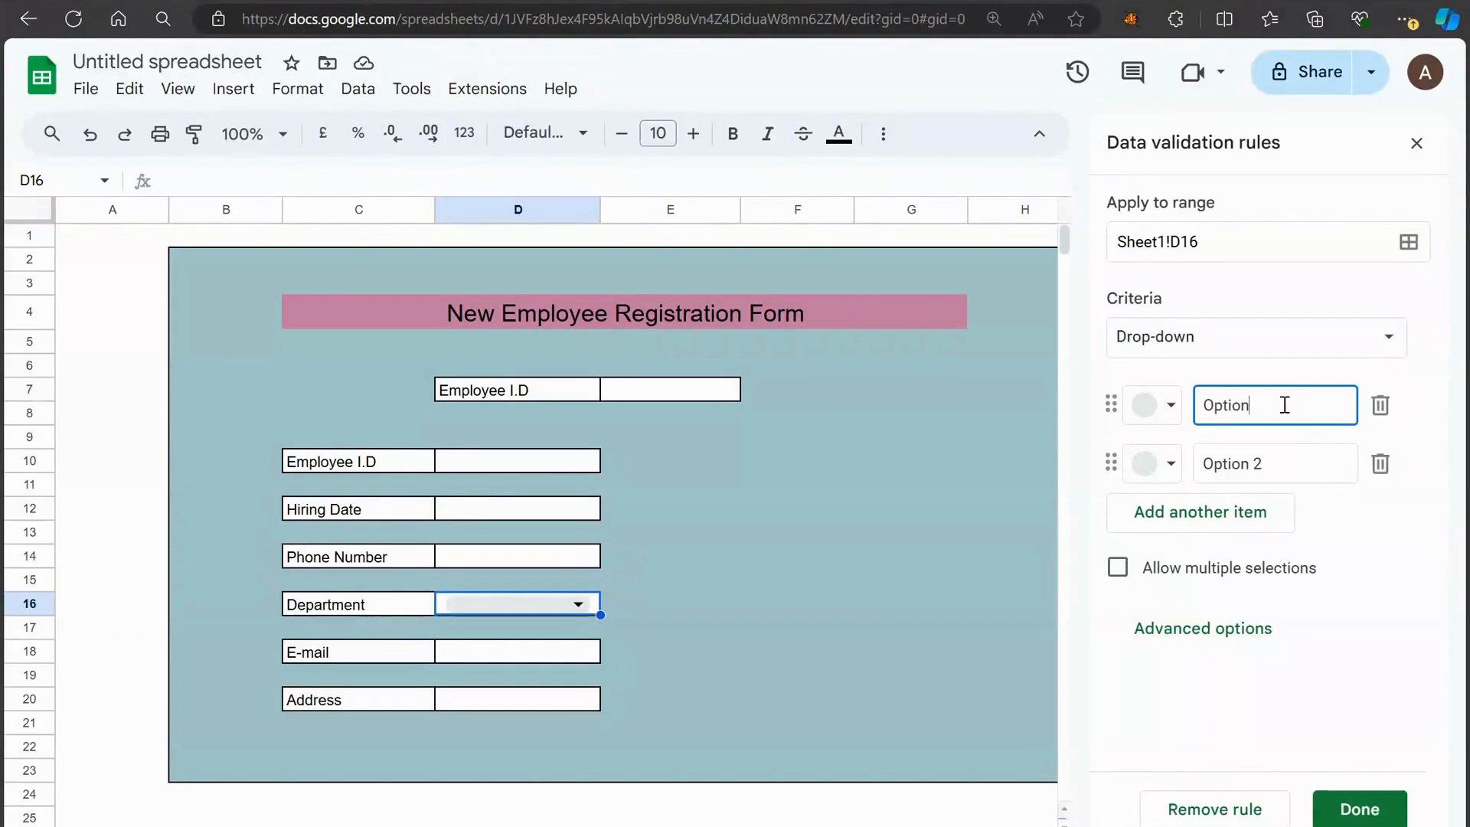
type("HR")
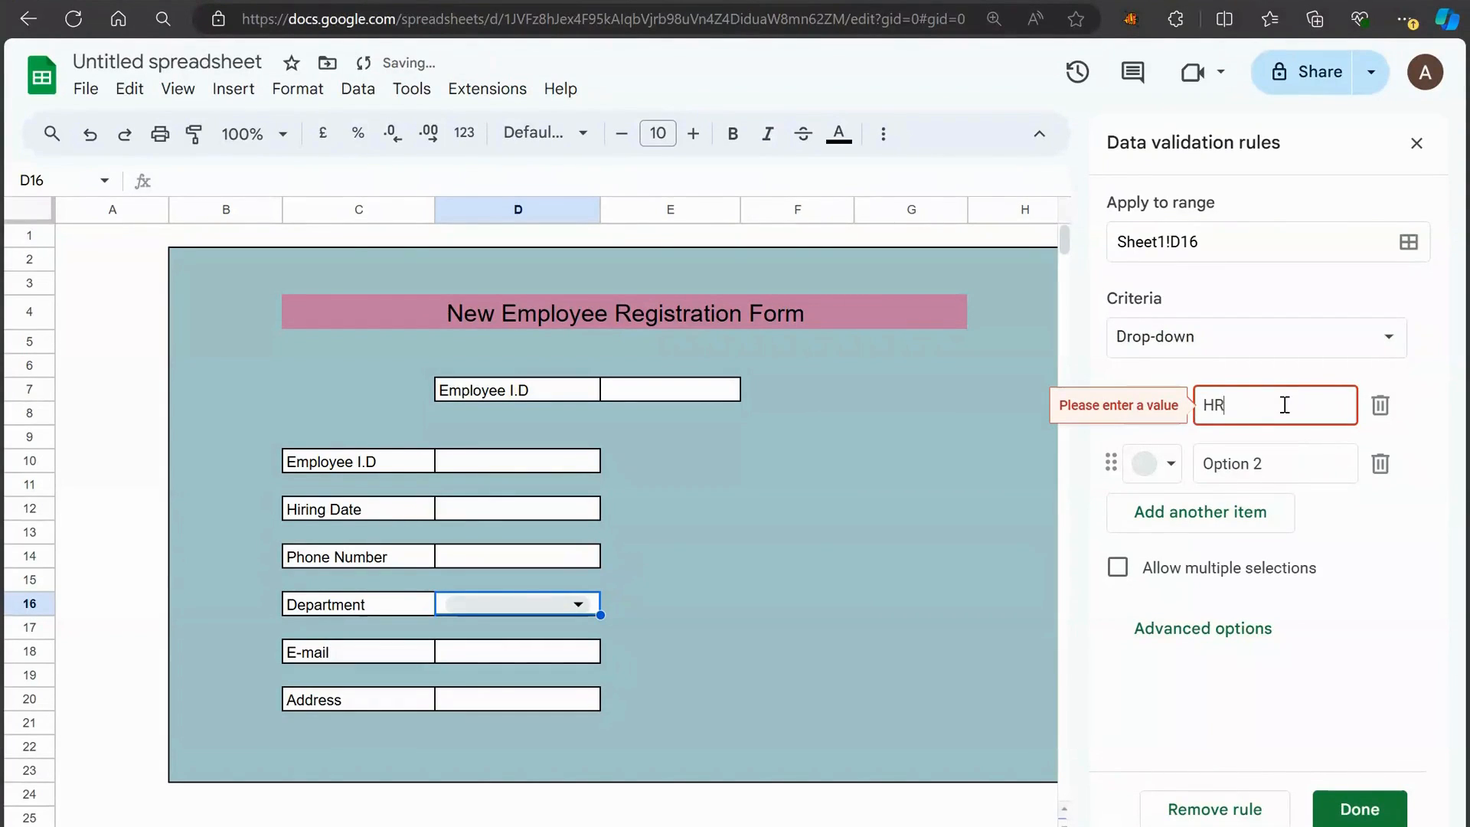
Step: Add R & D, Finance and Sale as further drop-down options, save the rule and check the list in D16
left_click(1277, 466)
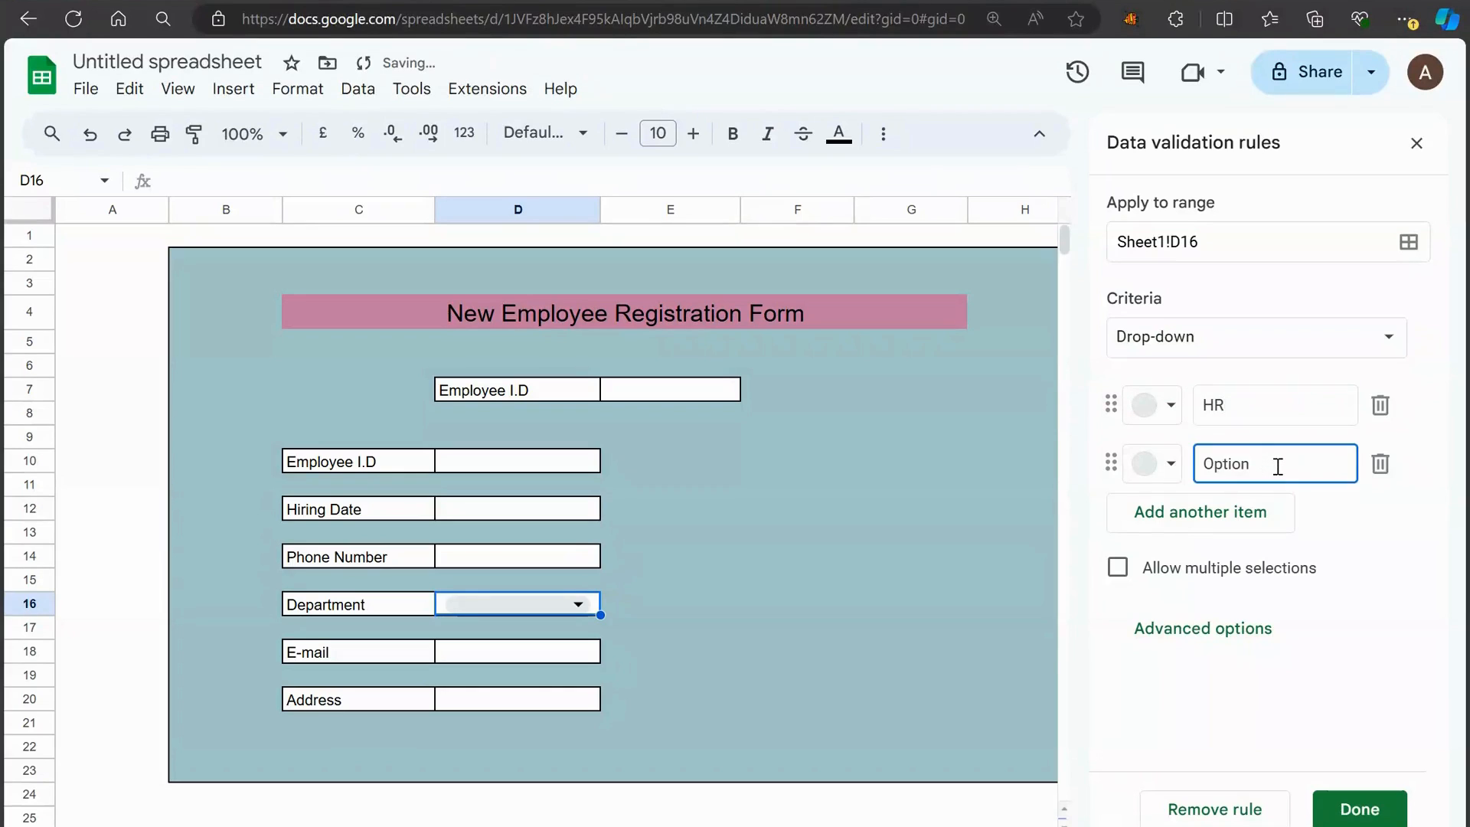
key("BackSpace")
key("BackSpace")
key("BackSpace")
key("BackSpace")
key("BackSpace")
key("BackSpace")
type("R & D")
left_click(1220, 514)
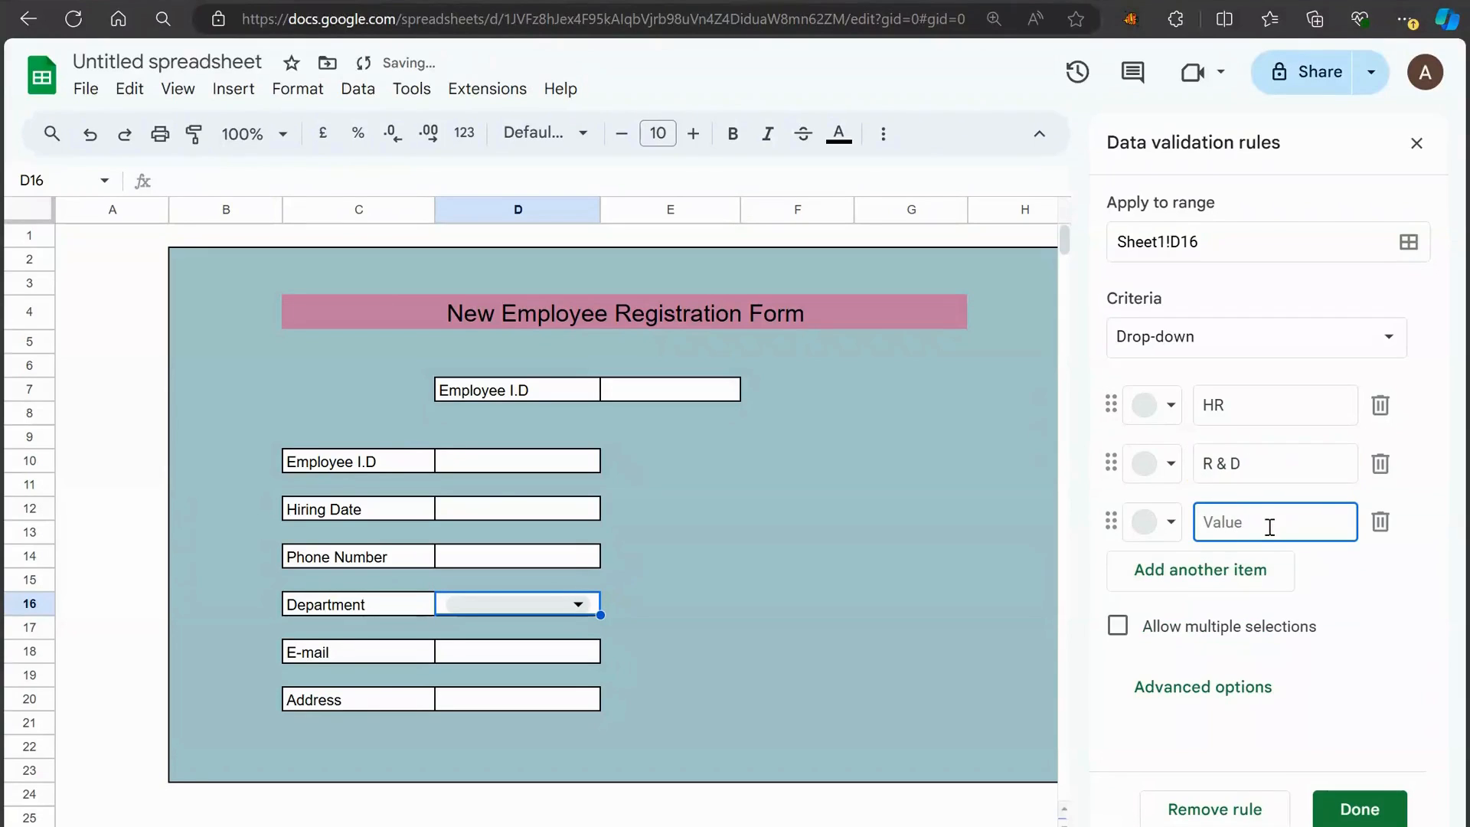
type("Finance")
left_click(1215, 570)
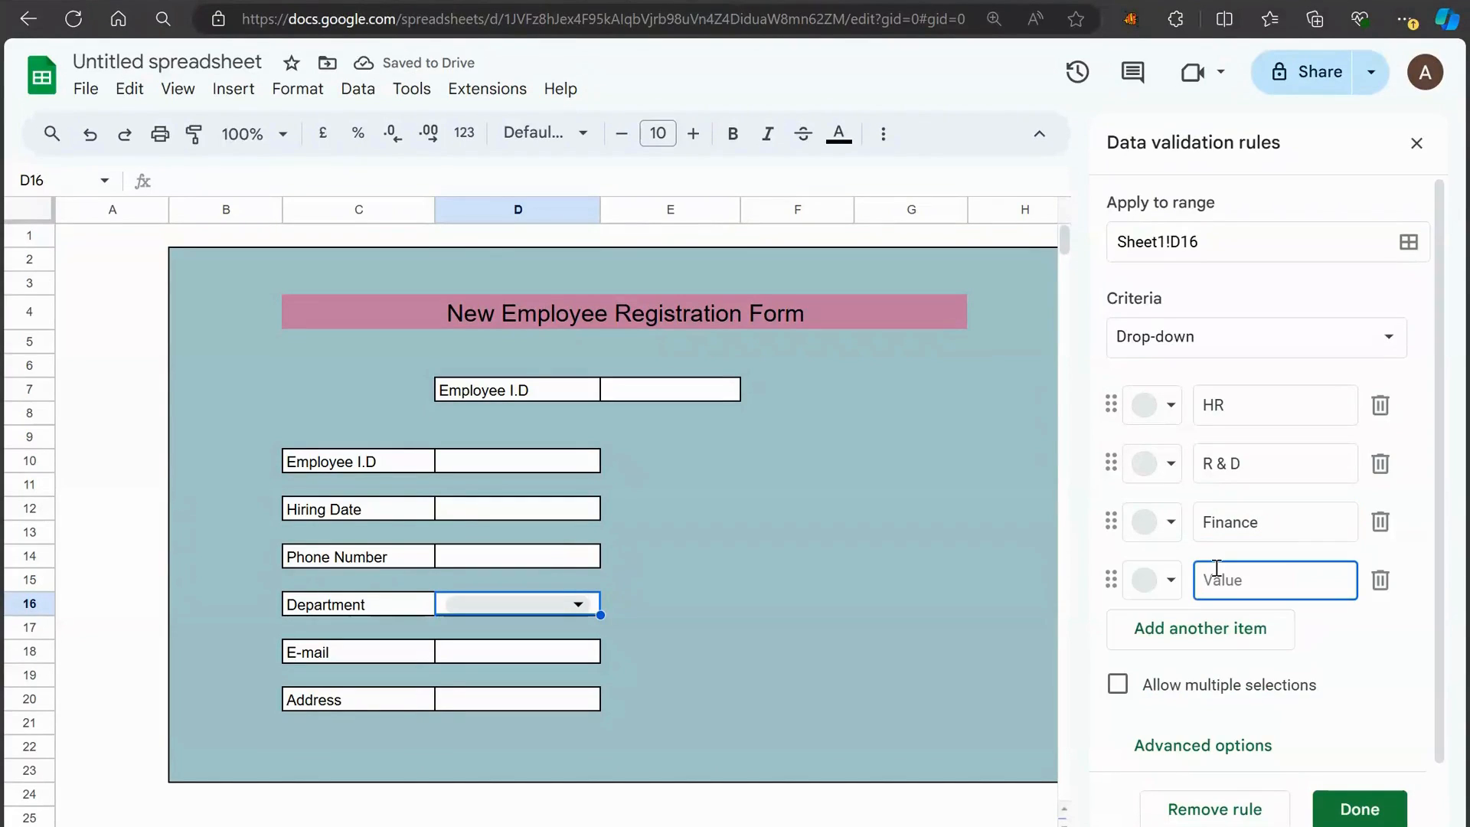
type("Sale")
left_click(1361, 812)
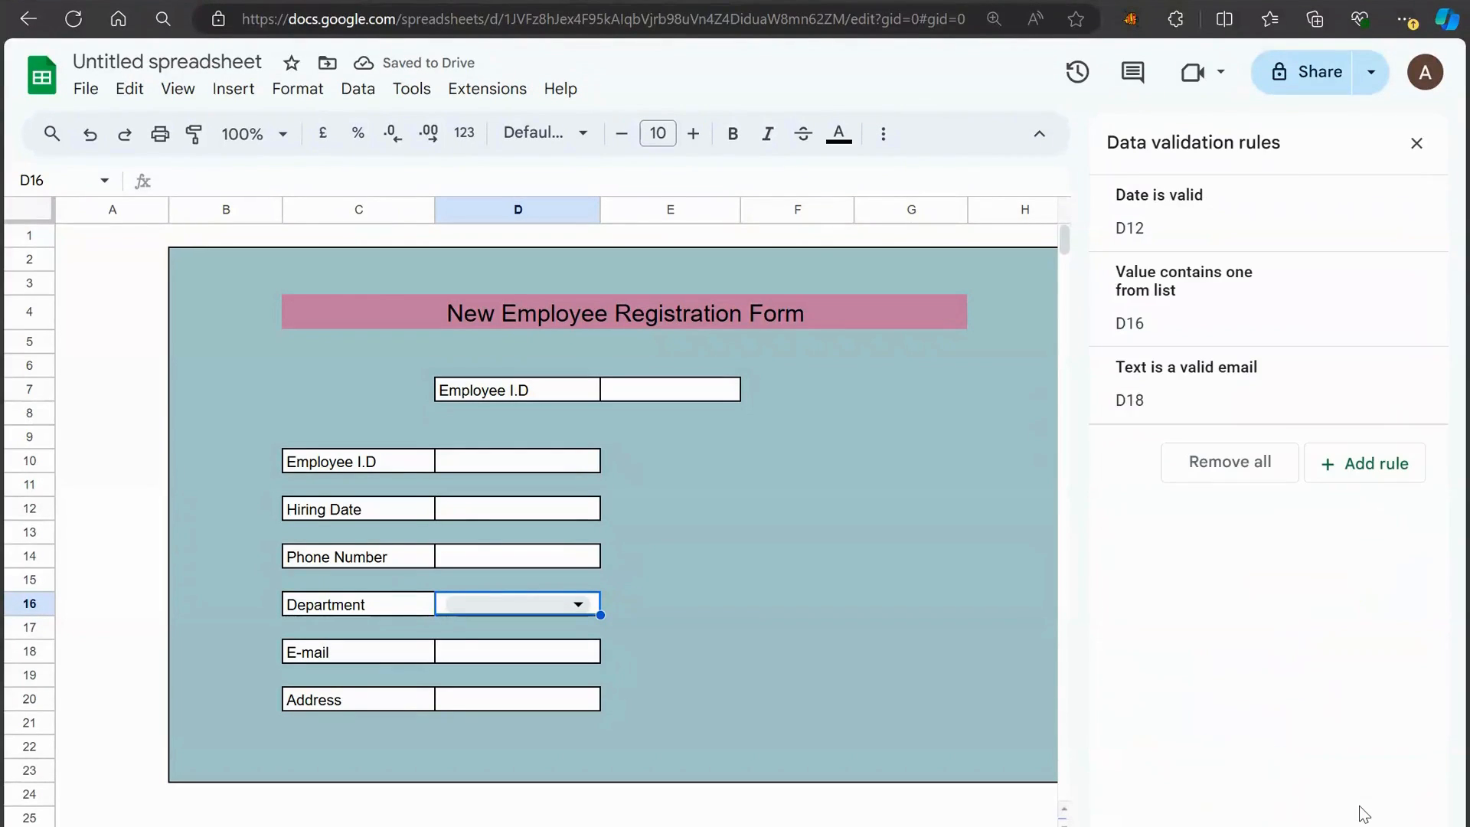
left_click(595, 607)
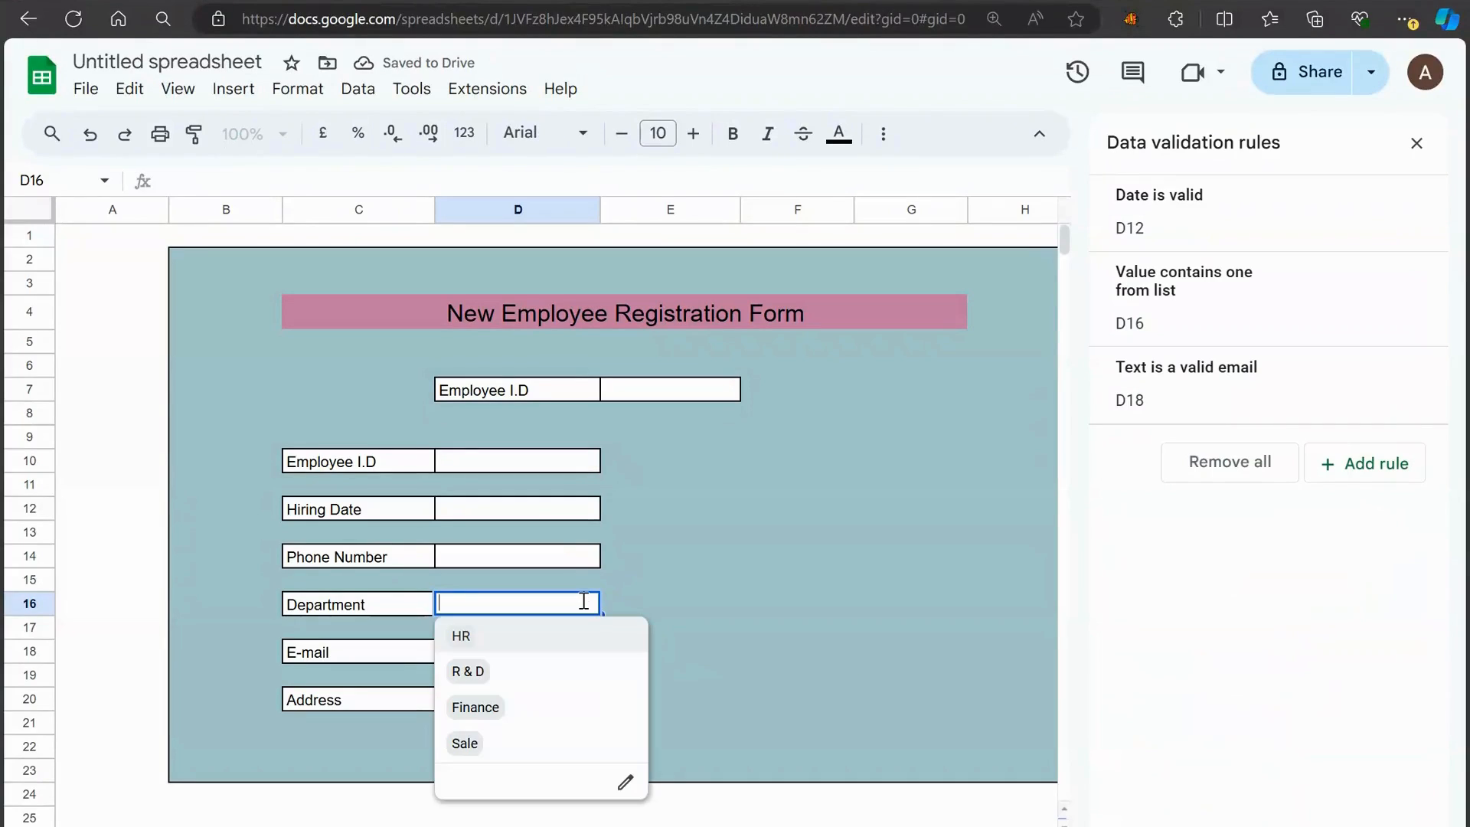
left_click(766, 623)
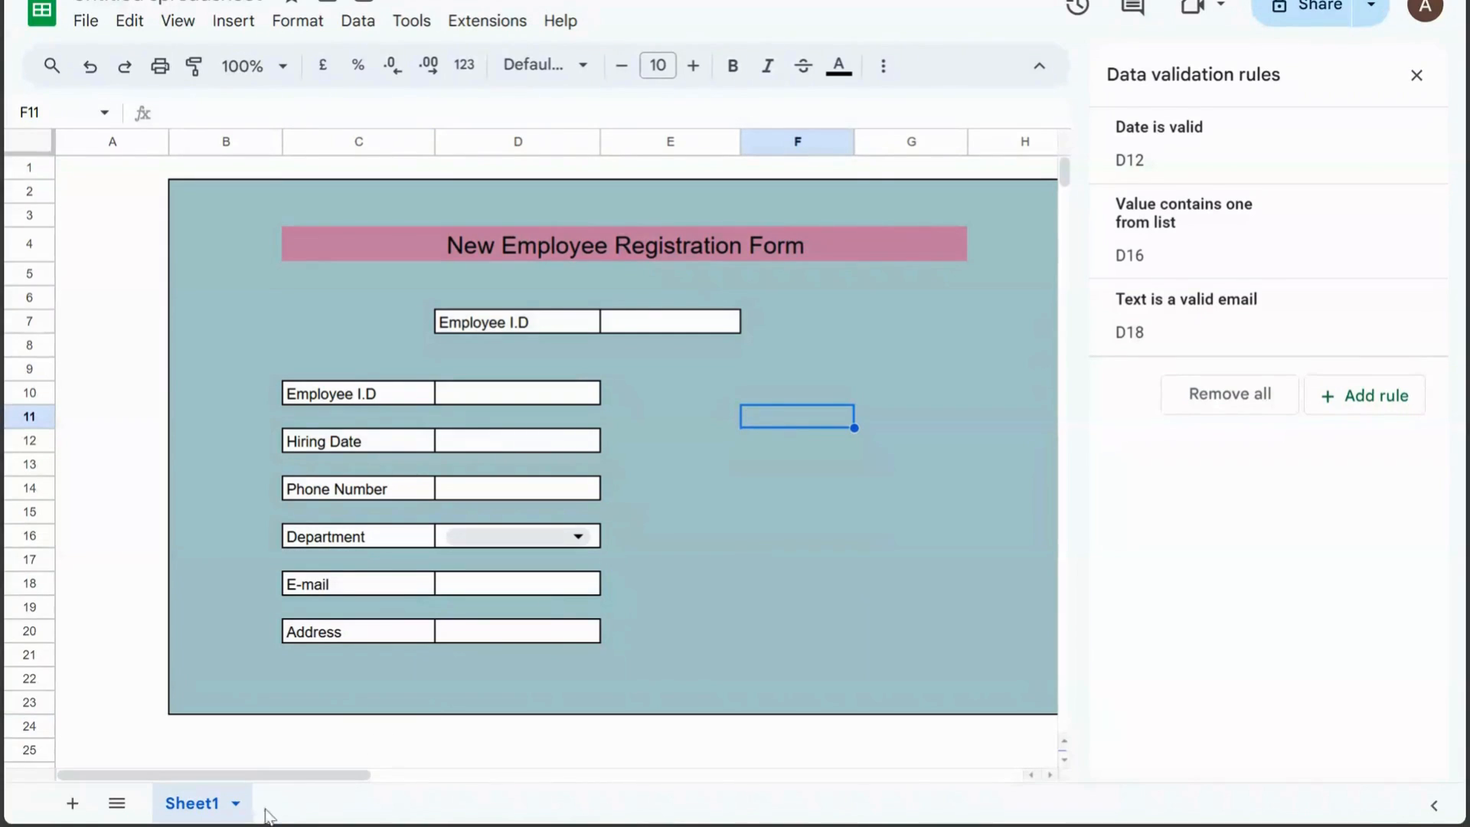
Step: Rename the form sheet to Form
double_click(220, 810)
type("Form")
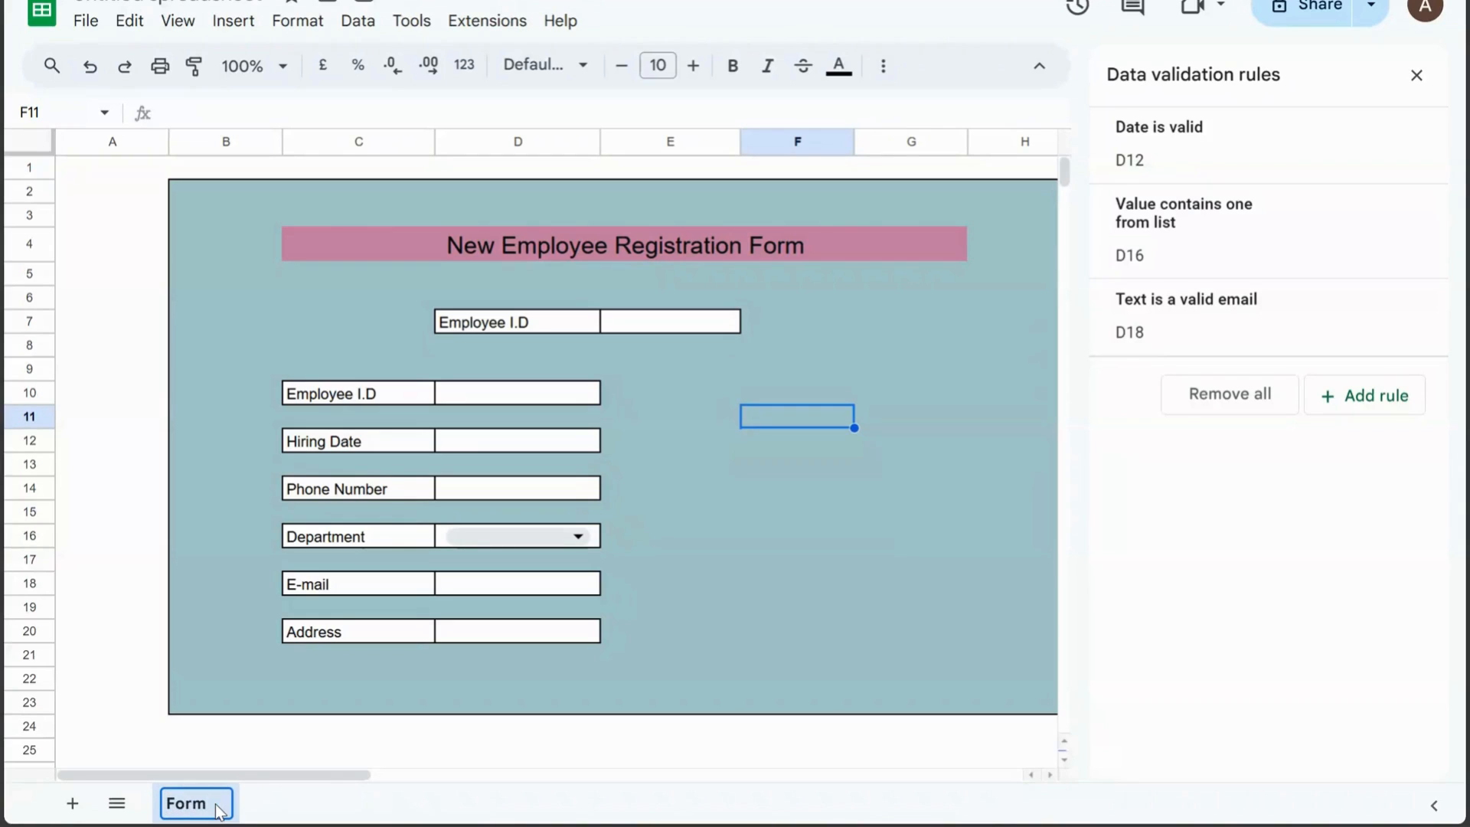
key("Return")
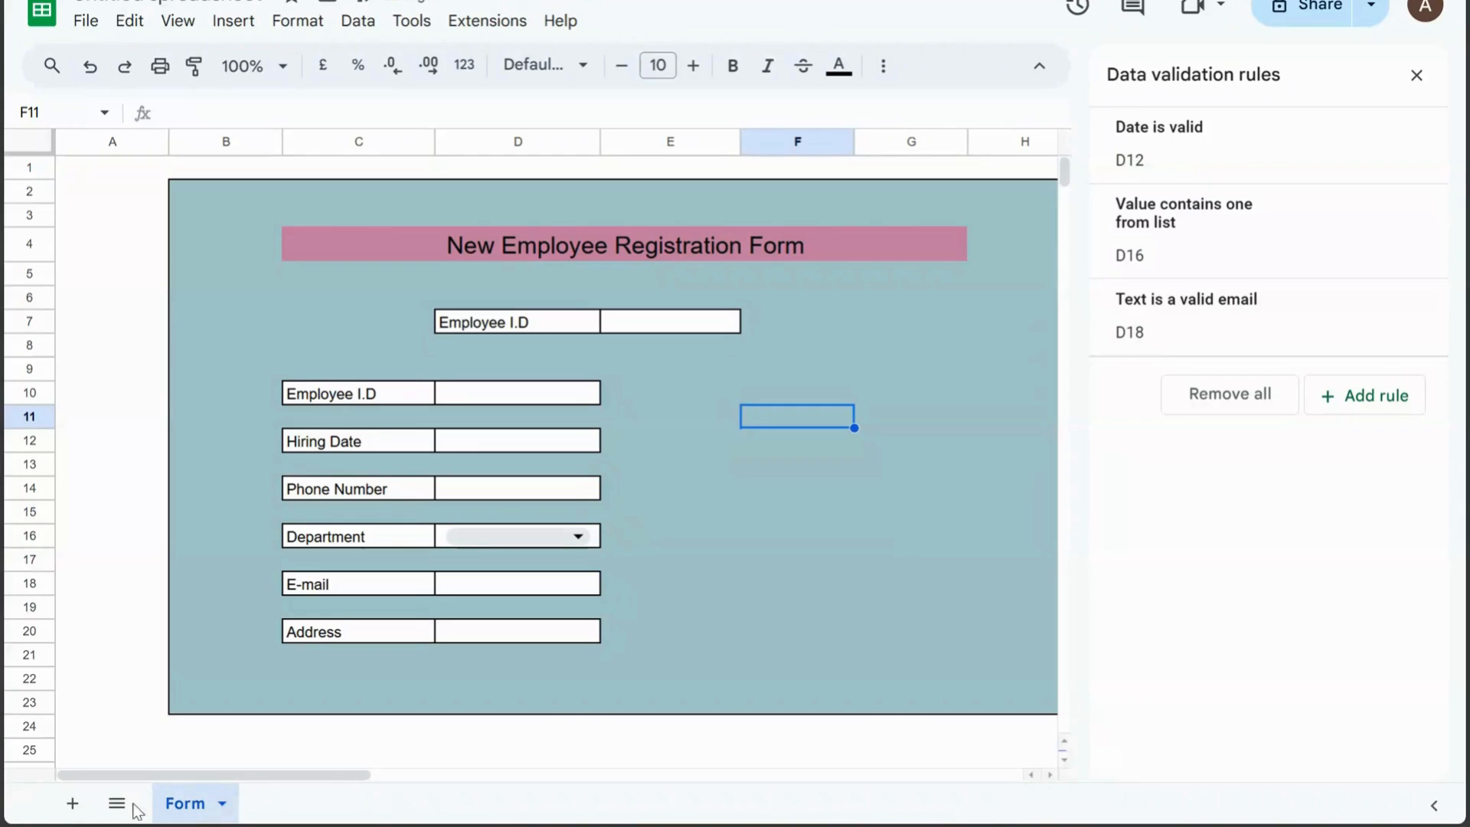
Step: Add four new blank sheets to the spreadsheet
left_click(72, 806)
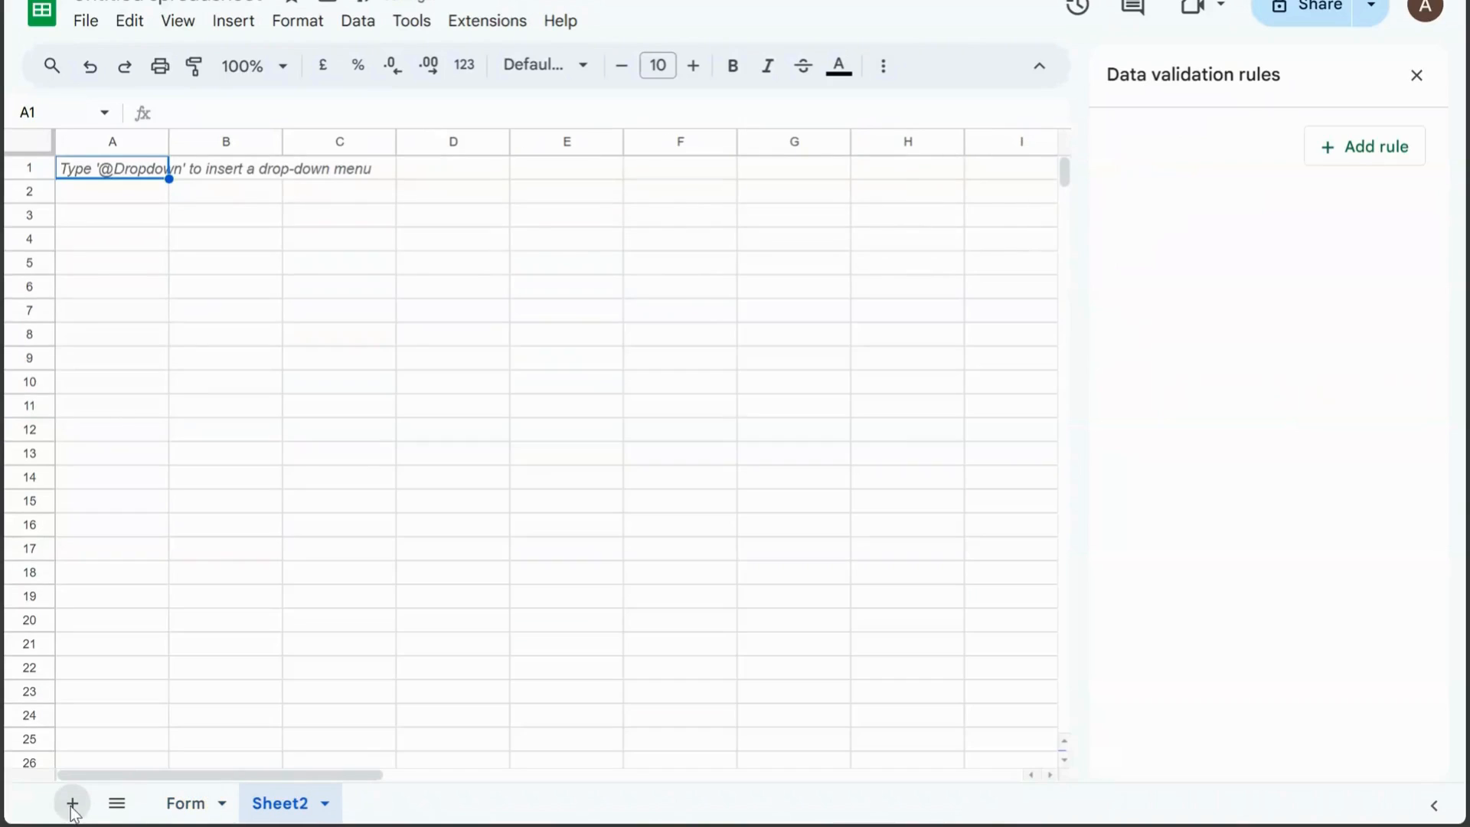
left_click(72, 806)
left_click(72, 805)
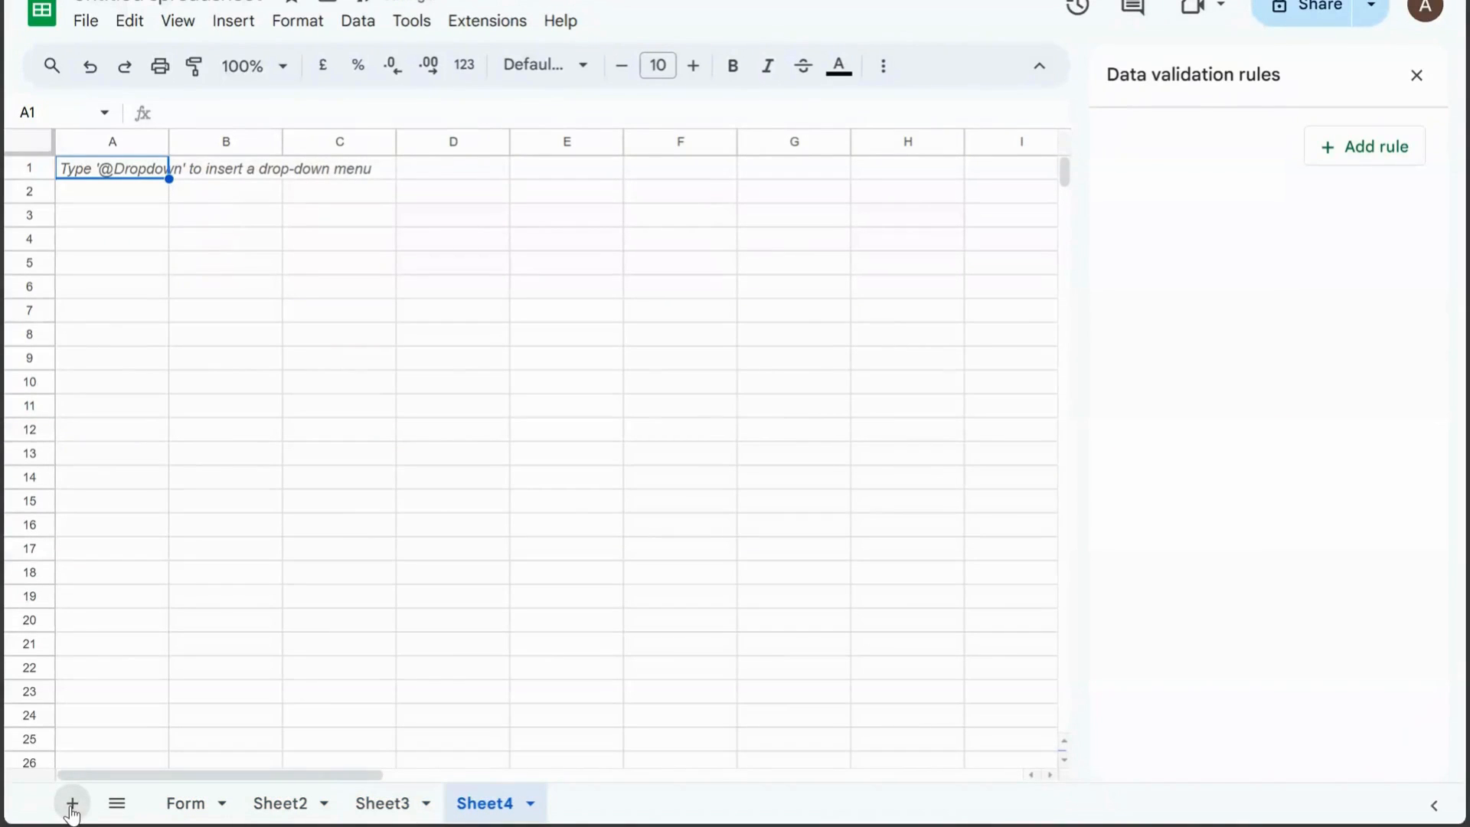
left_click(71, 805)
Step: Rename the four new sheets to HR, R & D, Finance and Sale
double_click(296, 804)
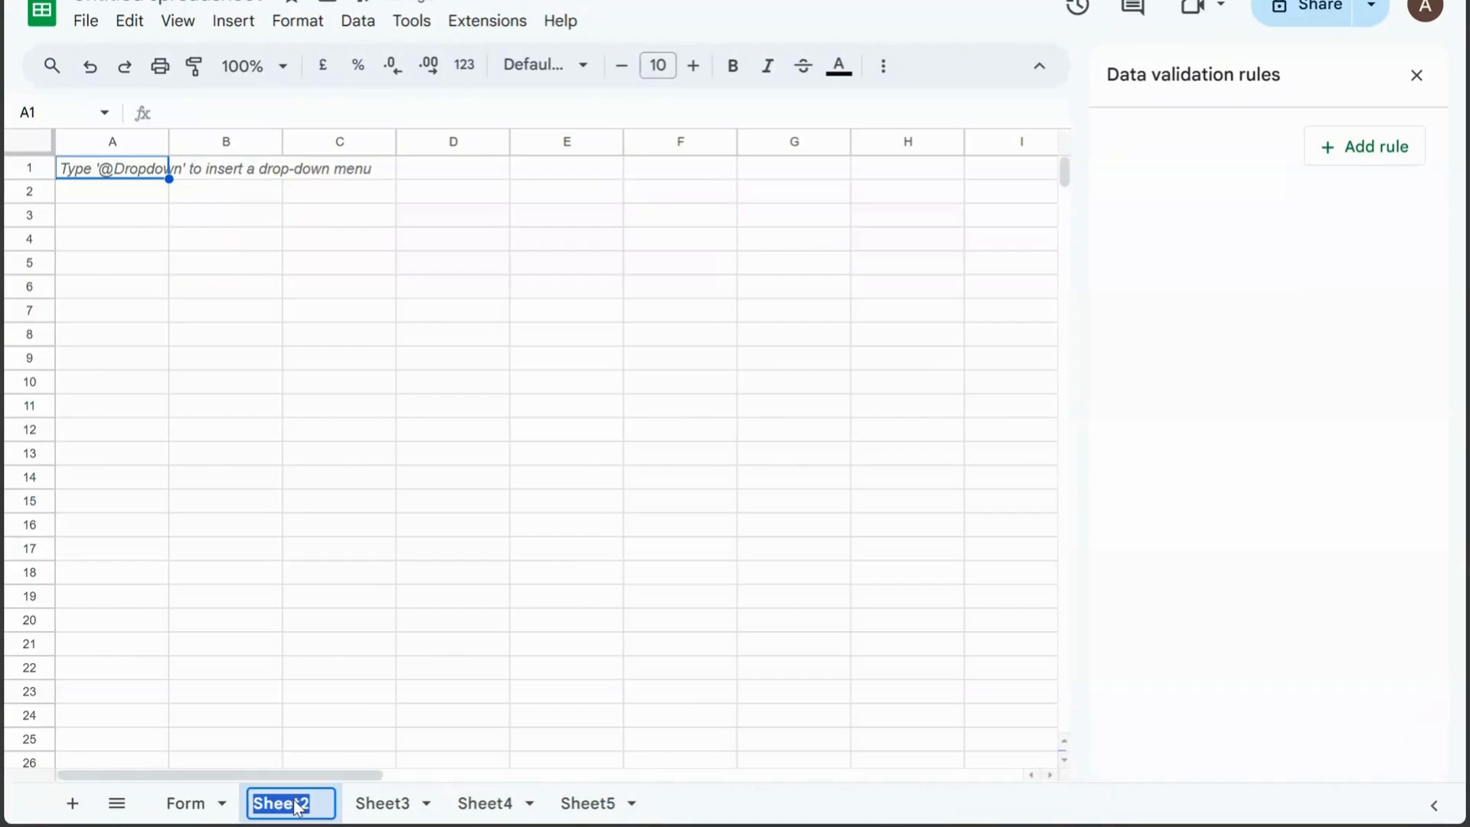
type("HR")
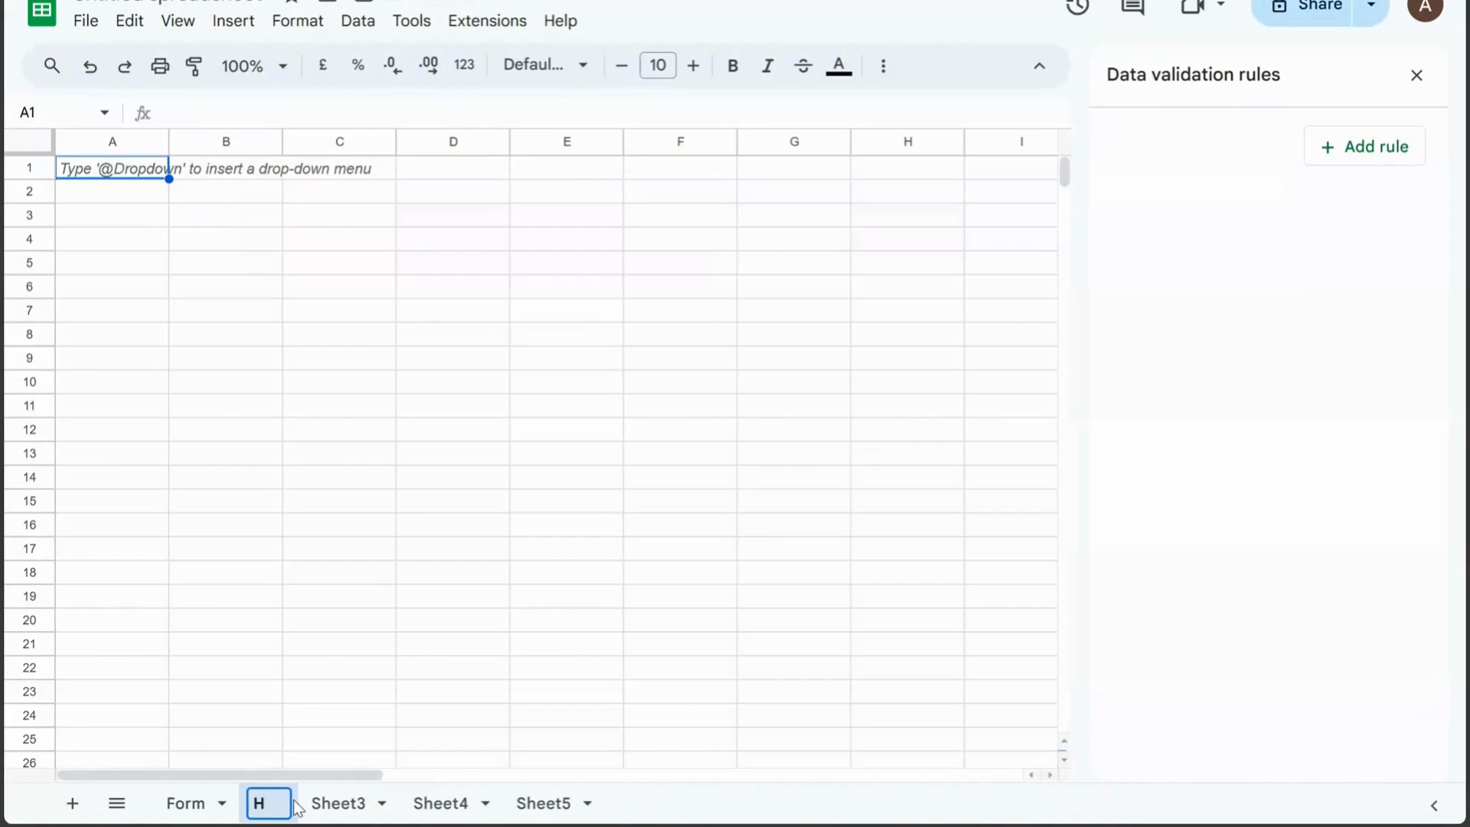
double_click(346, 806)
type("R")
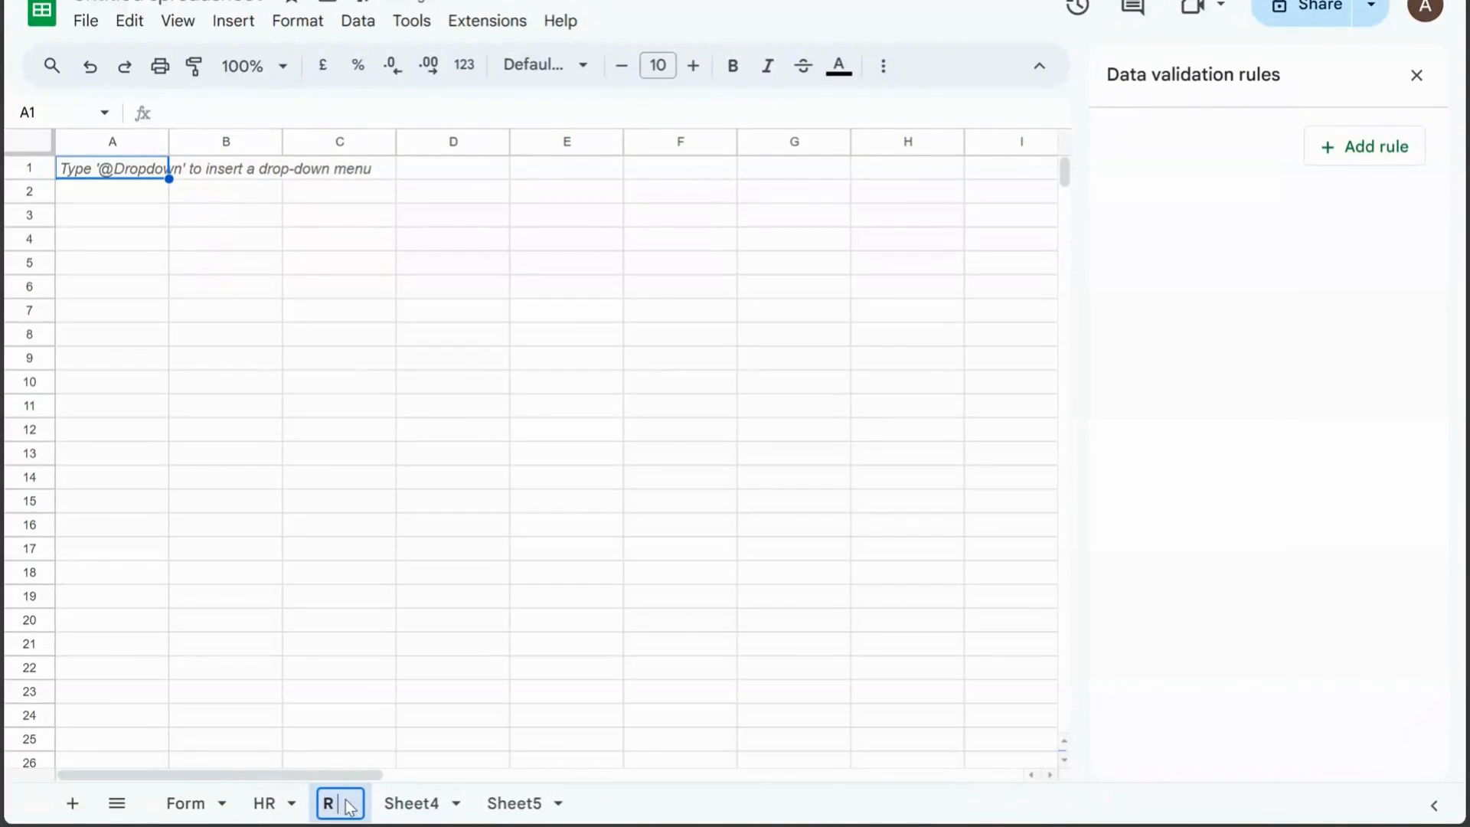
type(" & D")
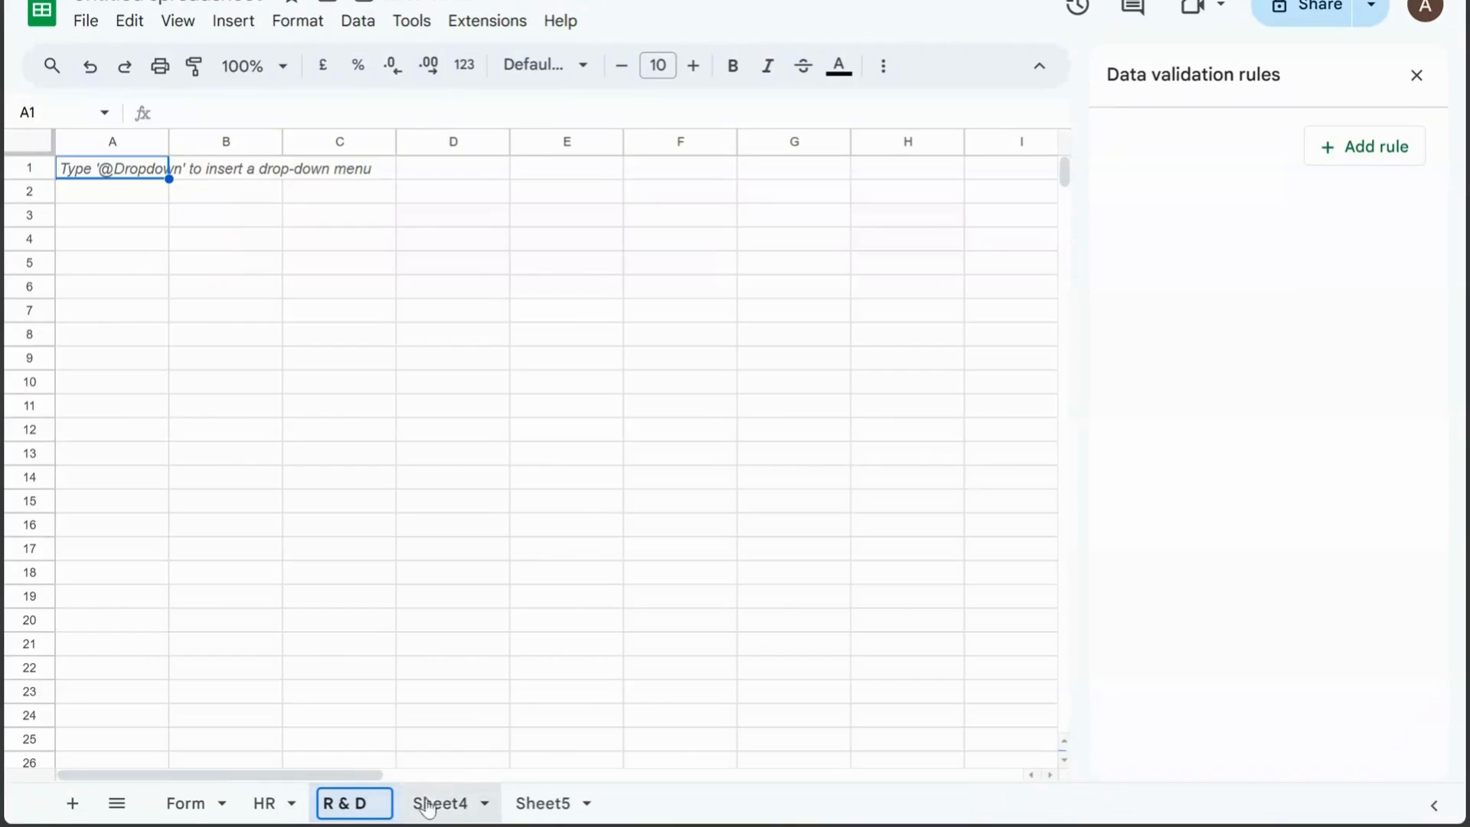
double_click(461, 806)
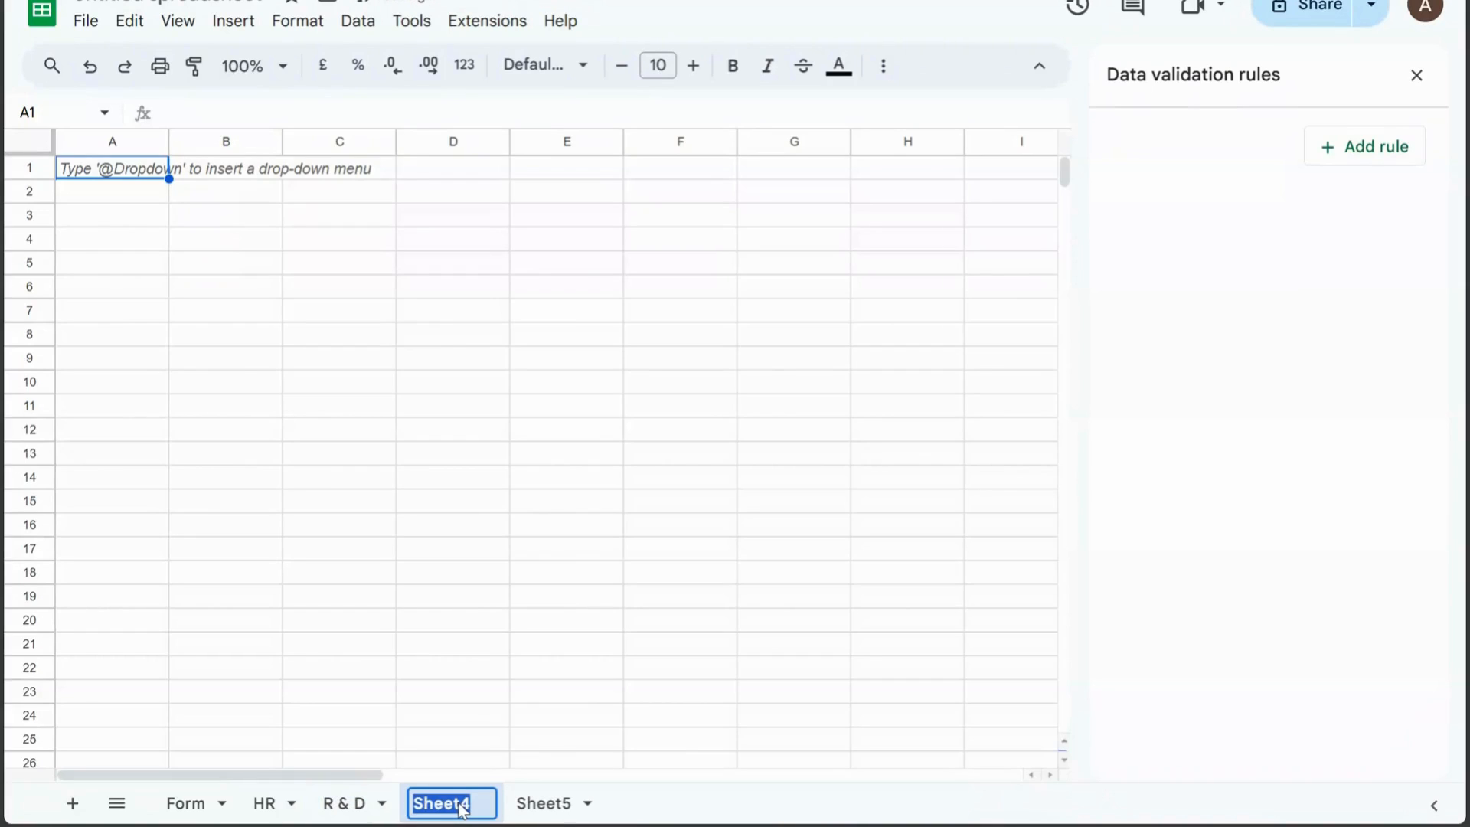
type("Finance")
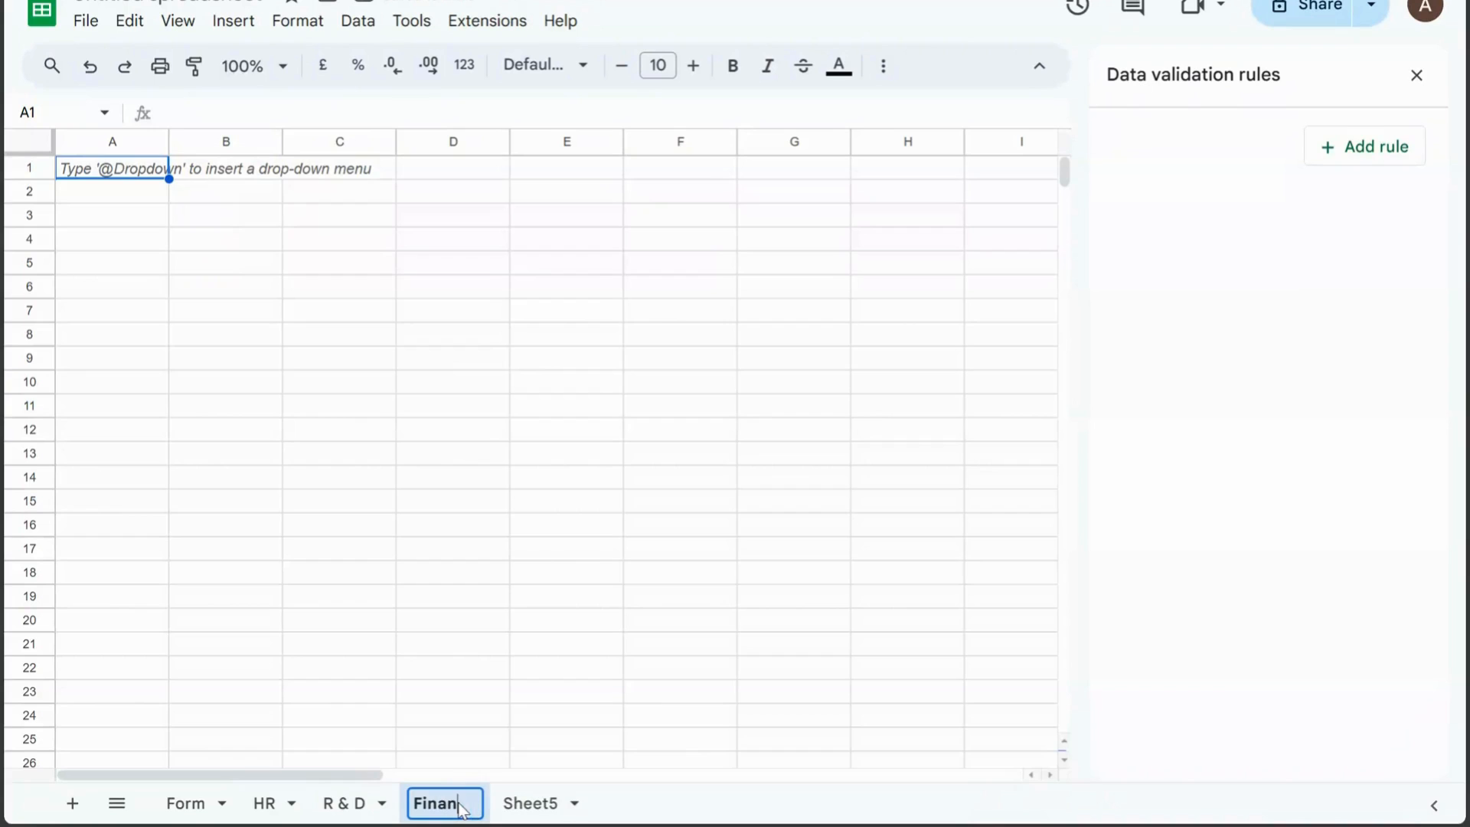
double_click(564, 806)
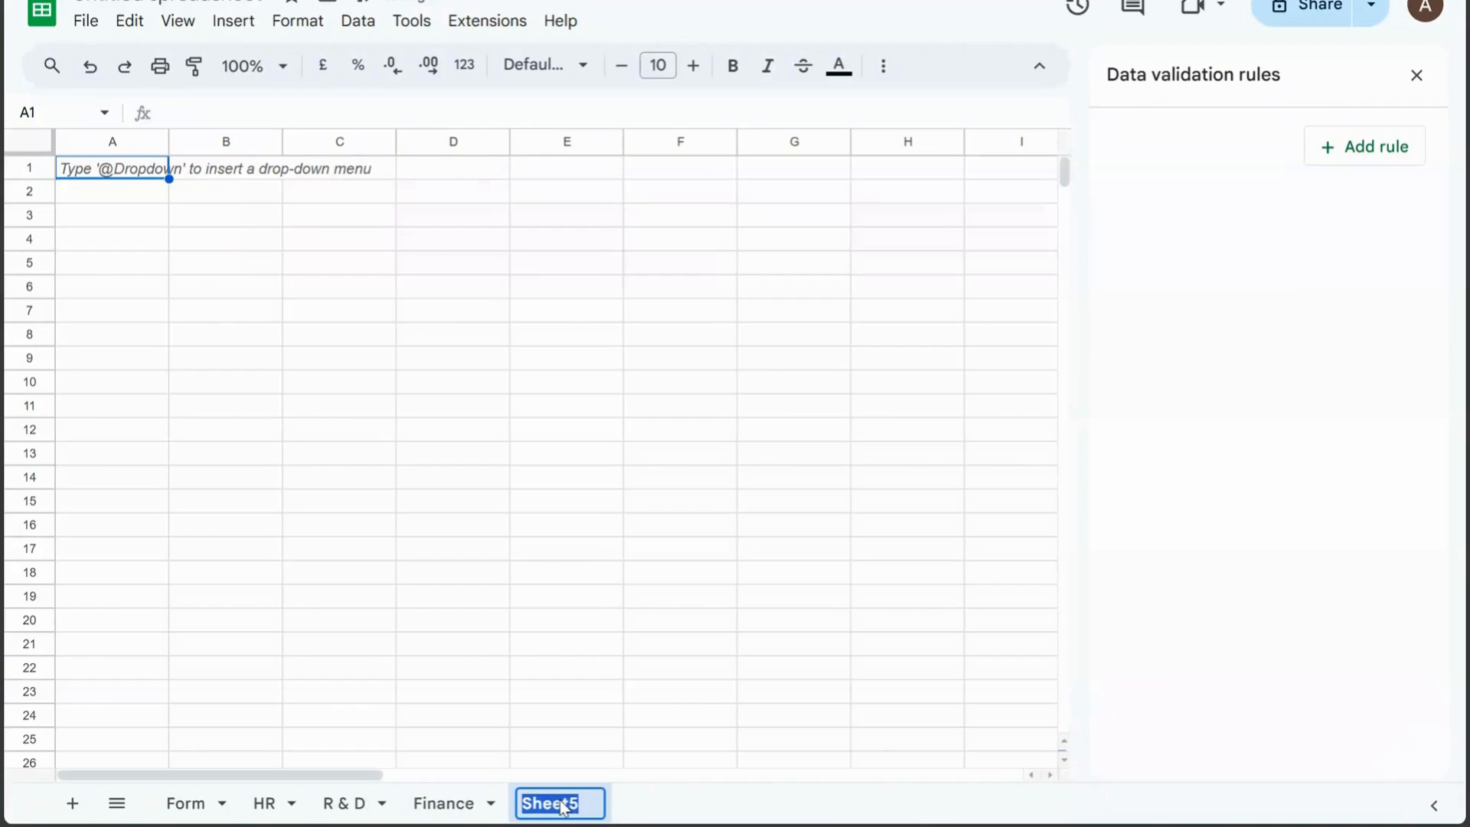
type("Sale")
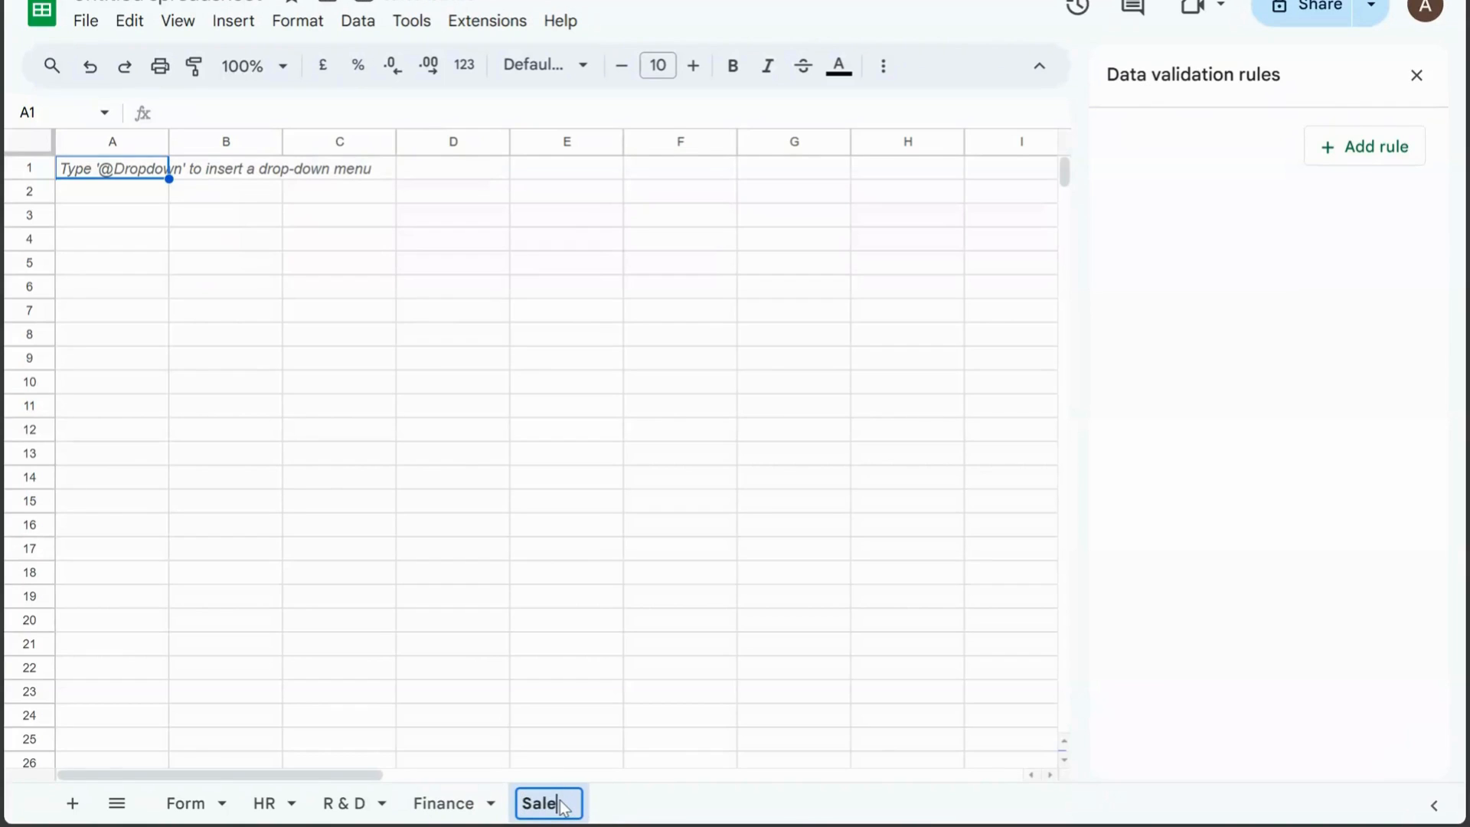
Step: On the HR sheet, enter the headers Employee I.D, Hiring Date and Phone NUmber in A1 to C1
left_click(702, 720)
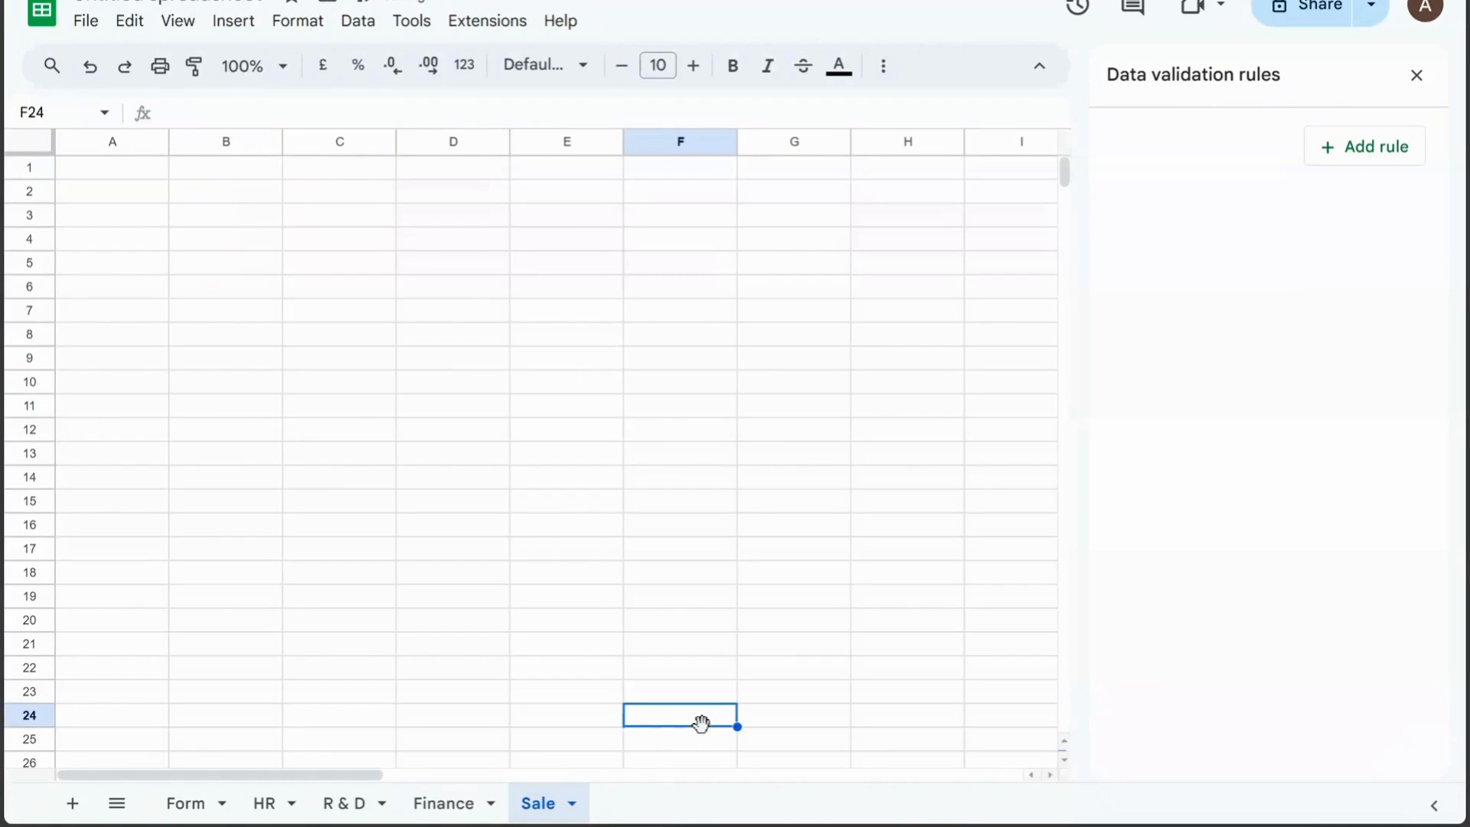
left_click(262, 803)
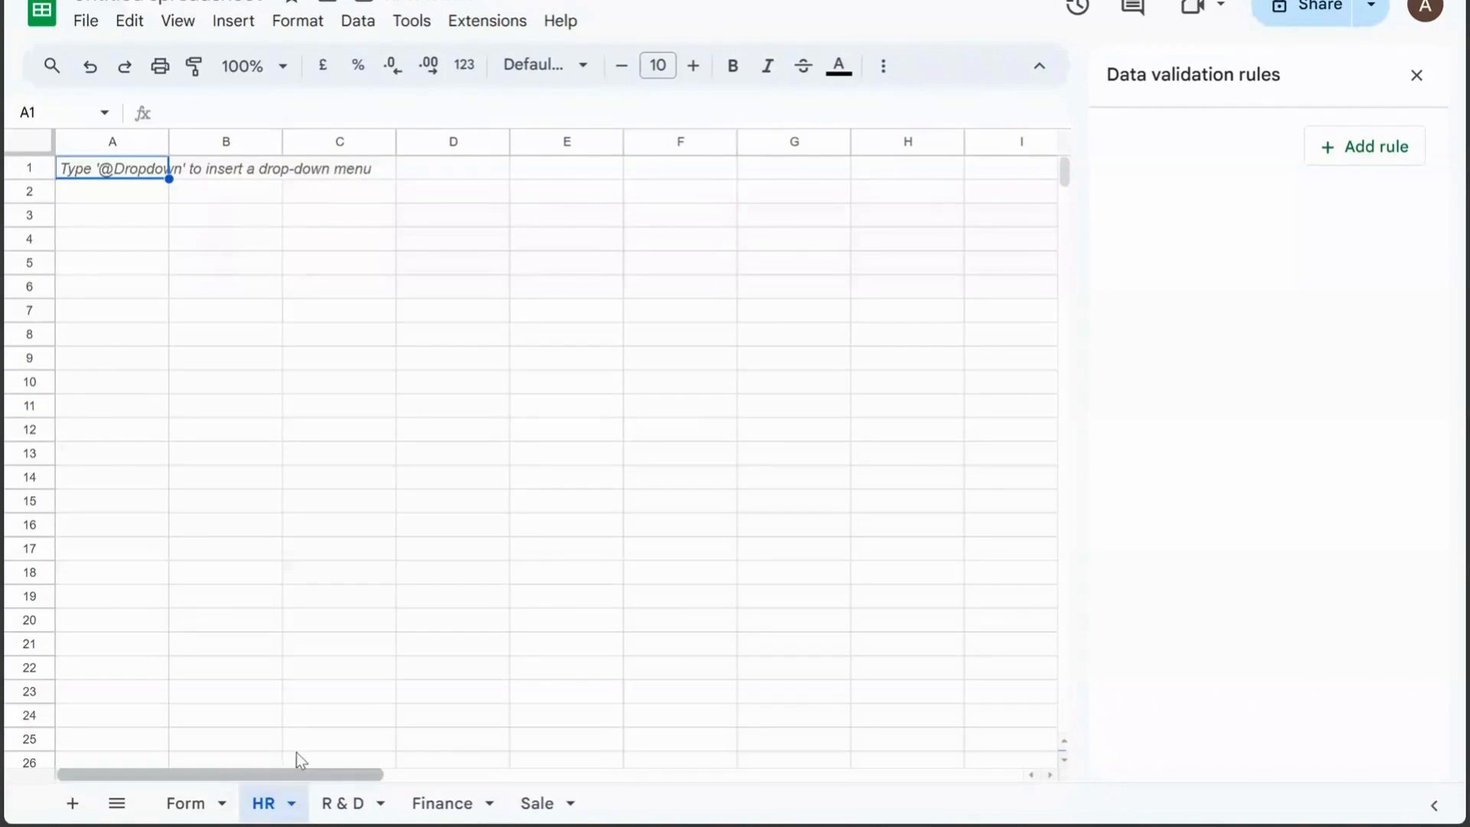
type("Employee")
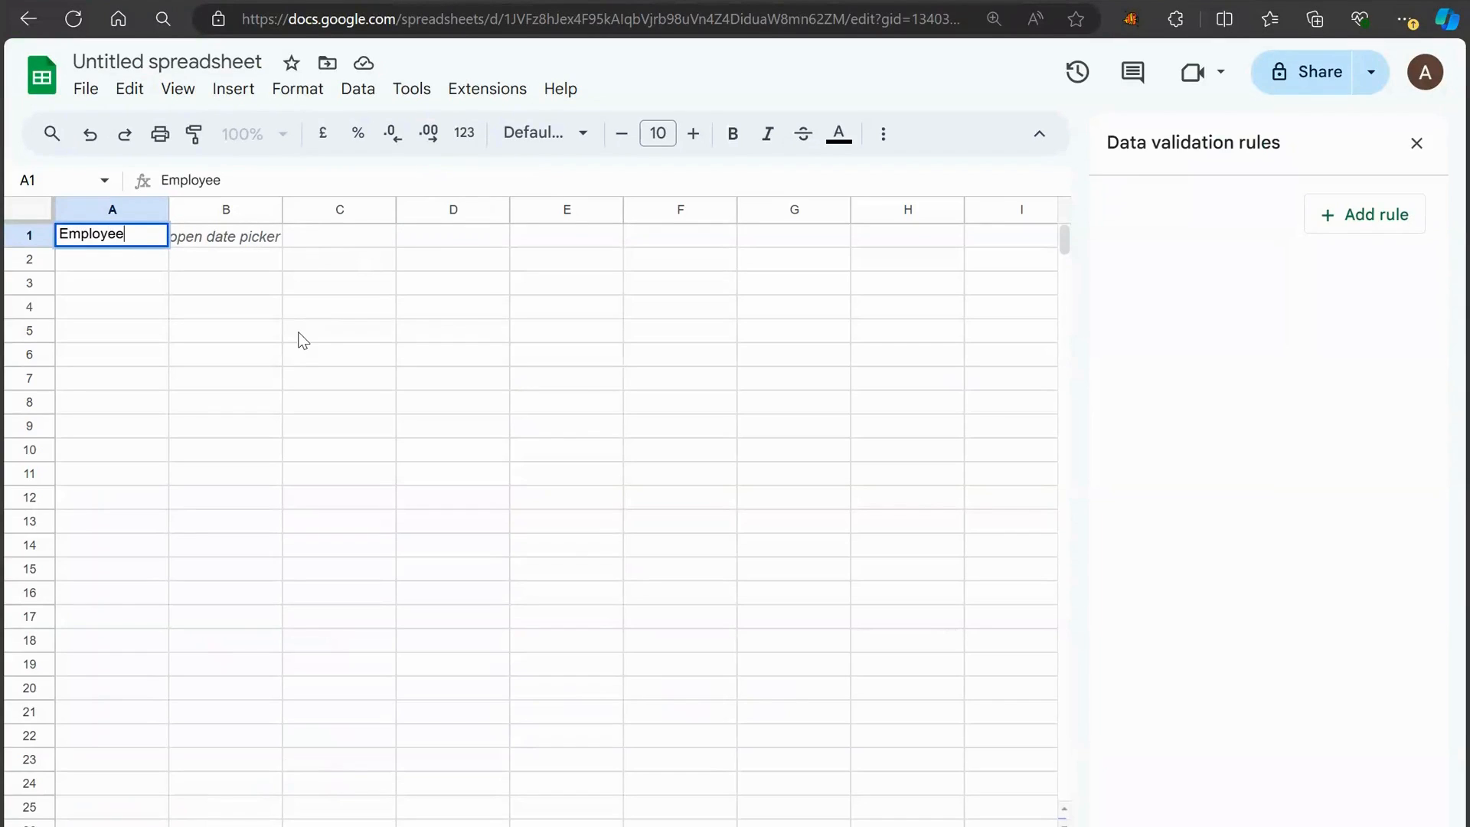
type(" I.D")
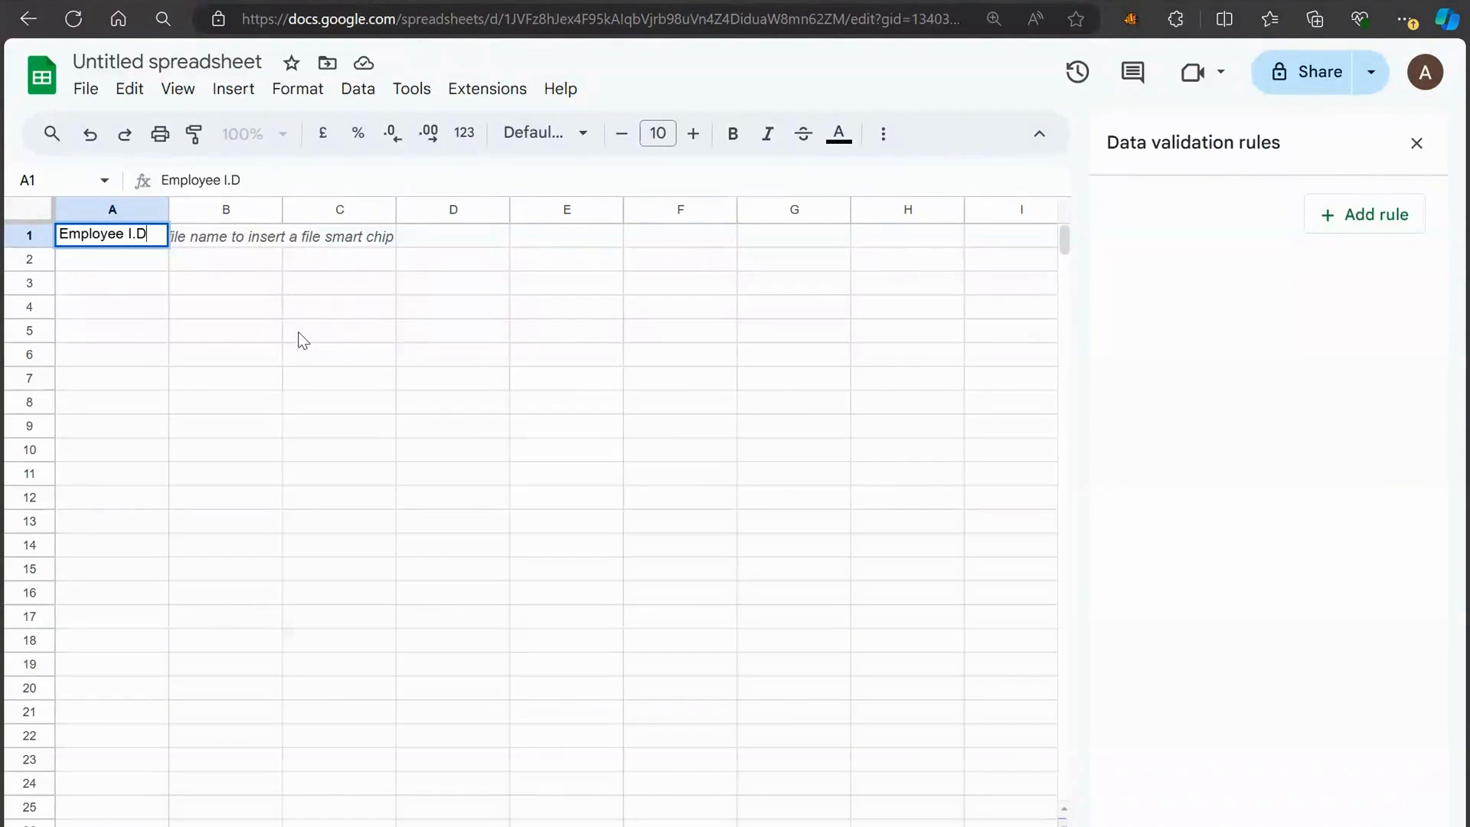
key("Tab")
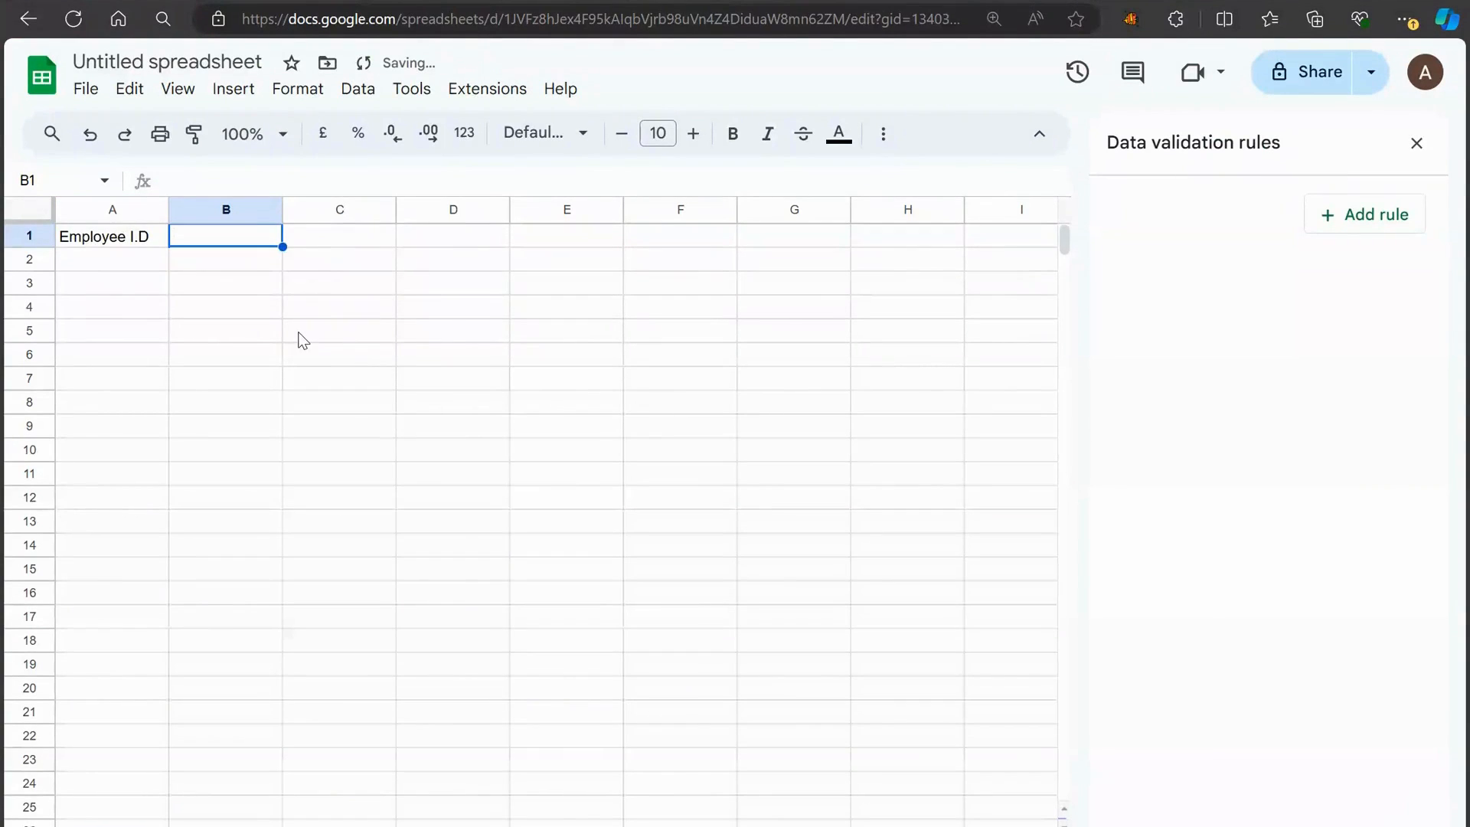
type("Hir")
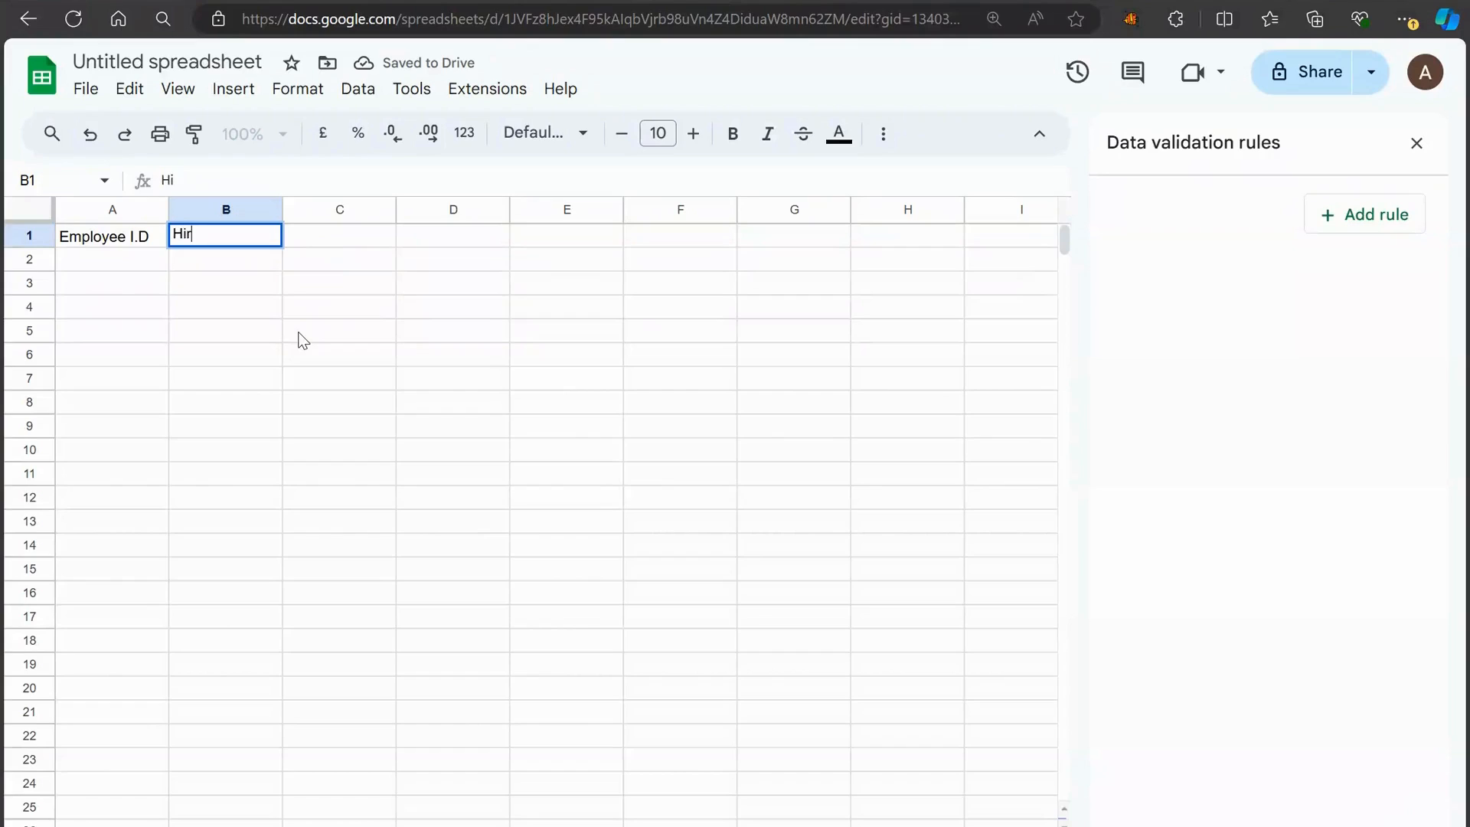
type("ing Date")
key("Tab")
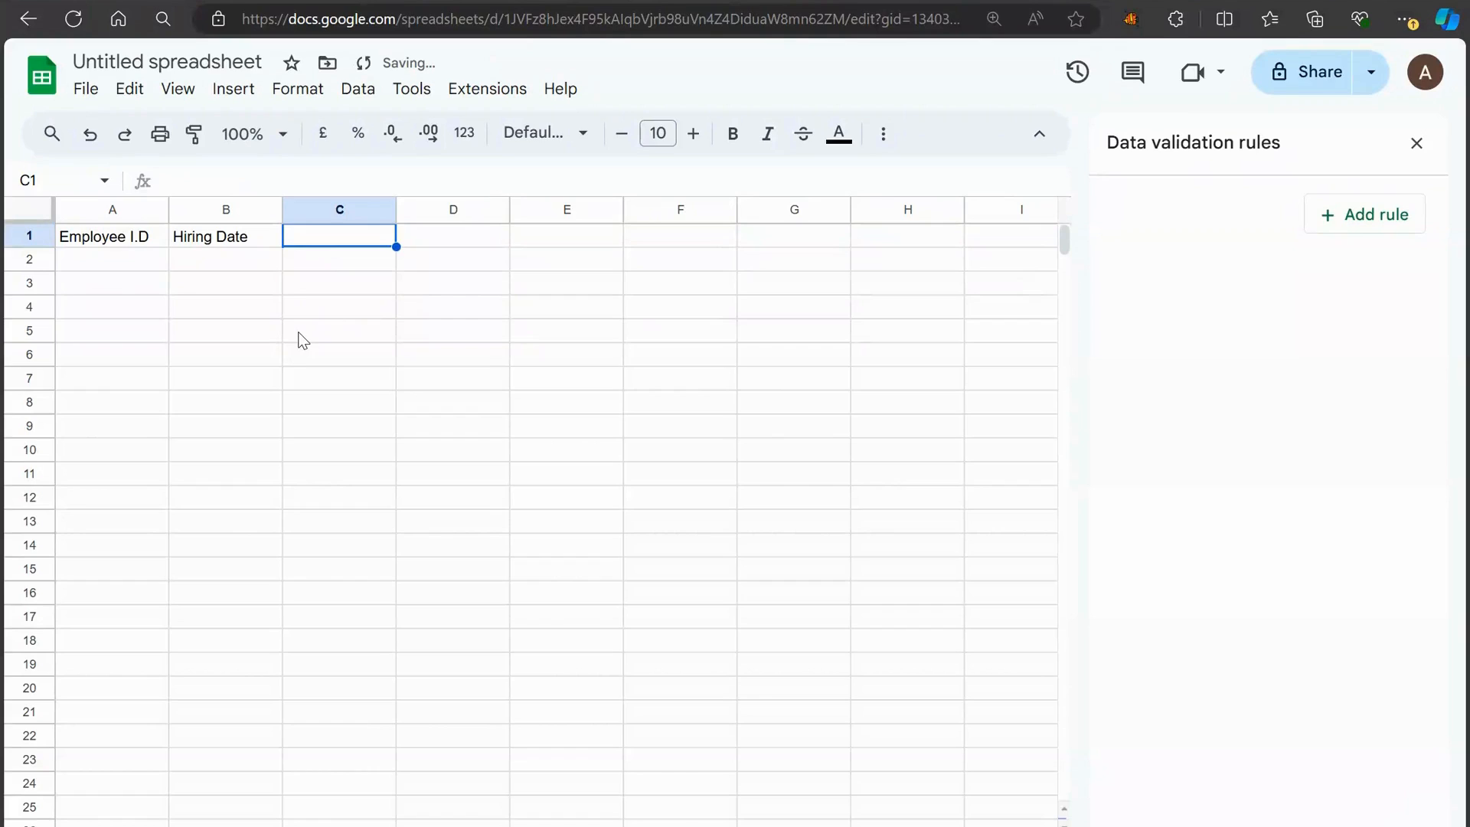
type("Phone")
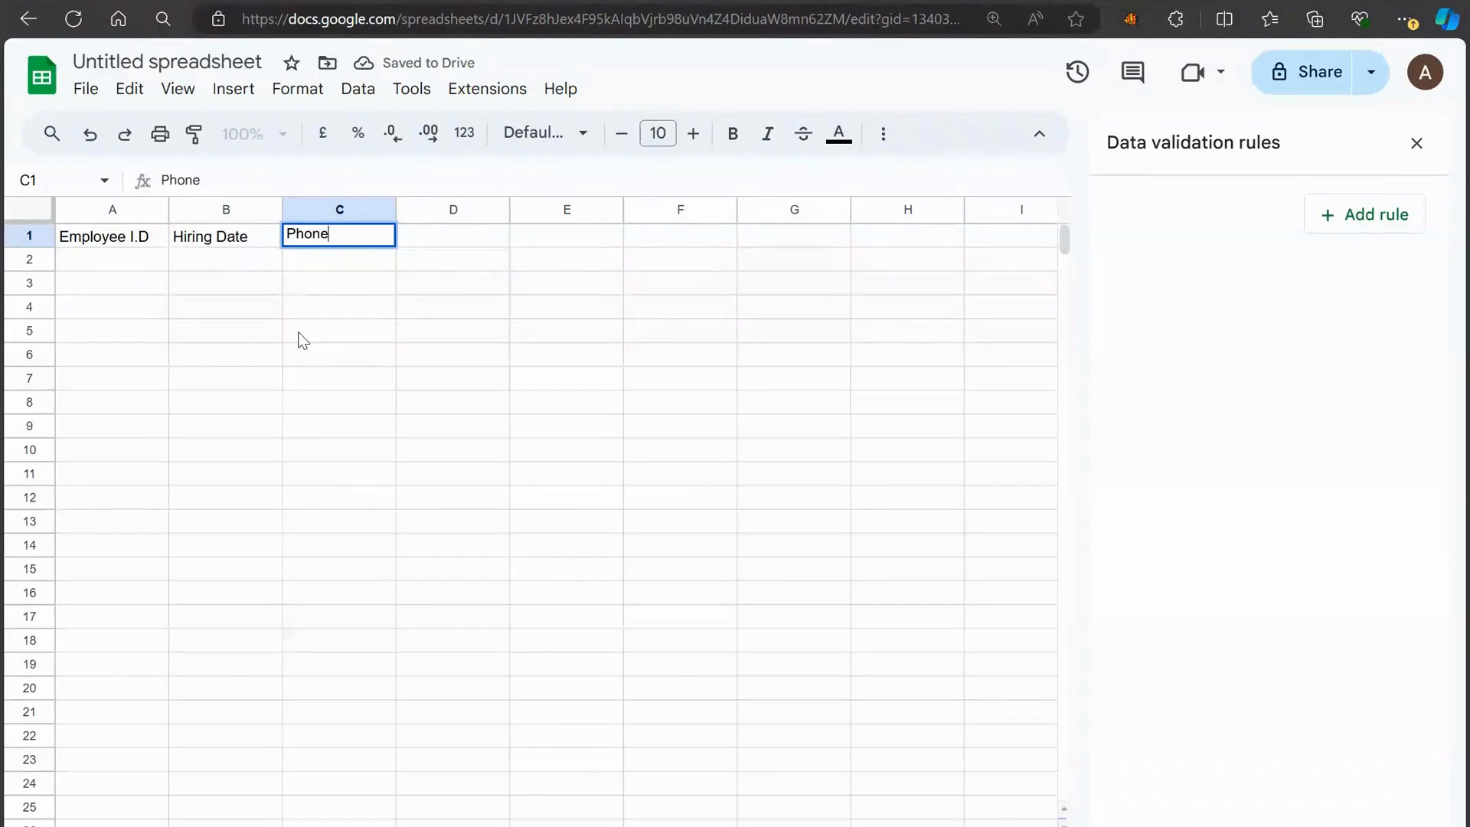
type(" NUmber")
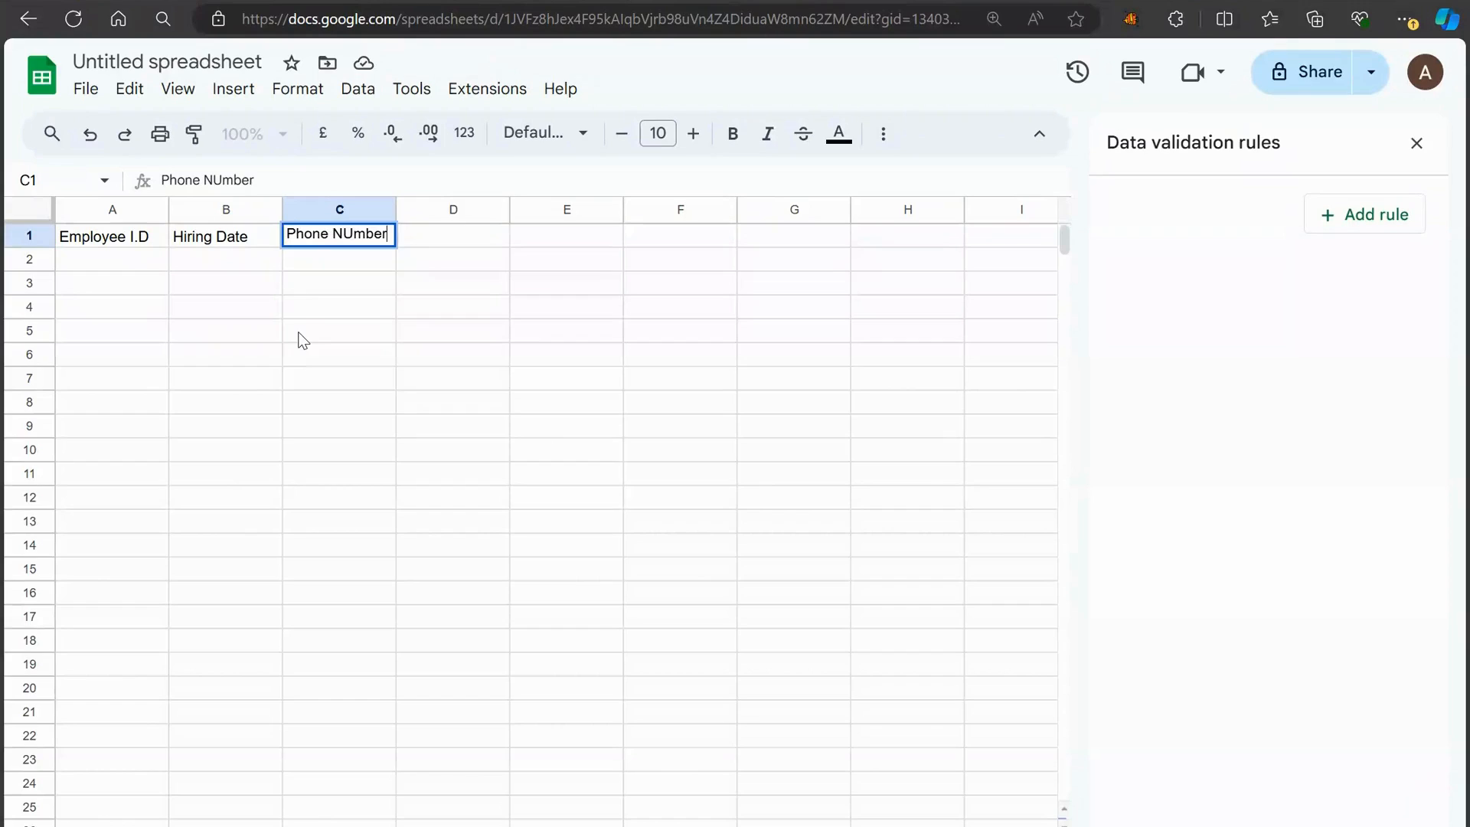
key("Tab")
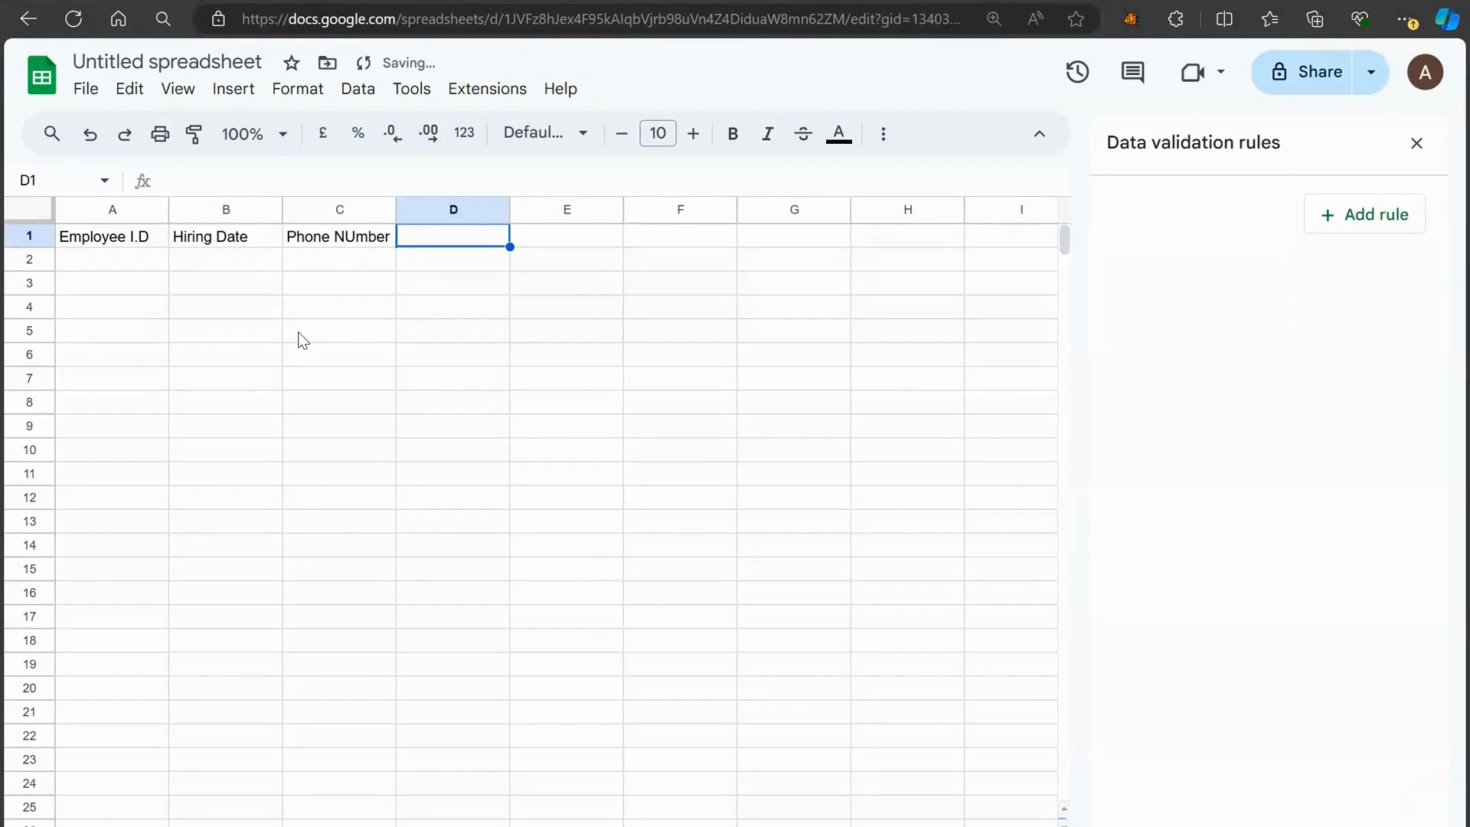
Step: Continue the HR headers with Department, E-mail and Address in D1 to F1
type("Dep")
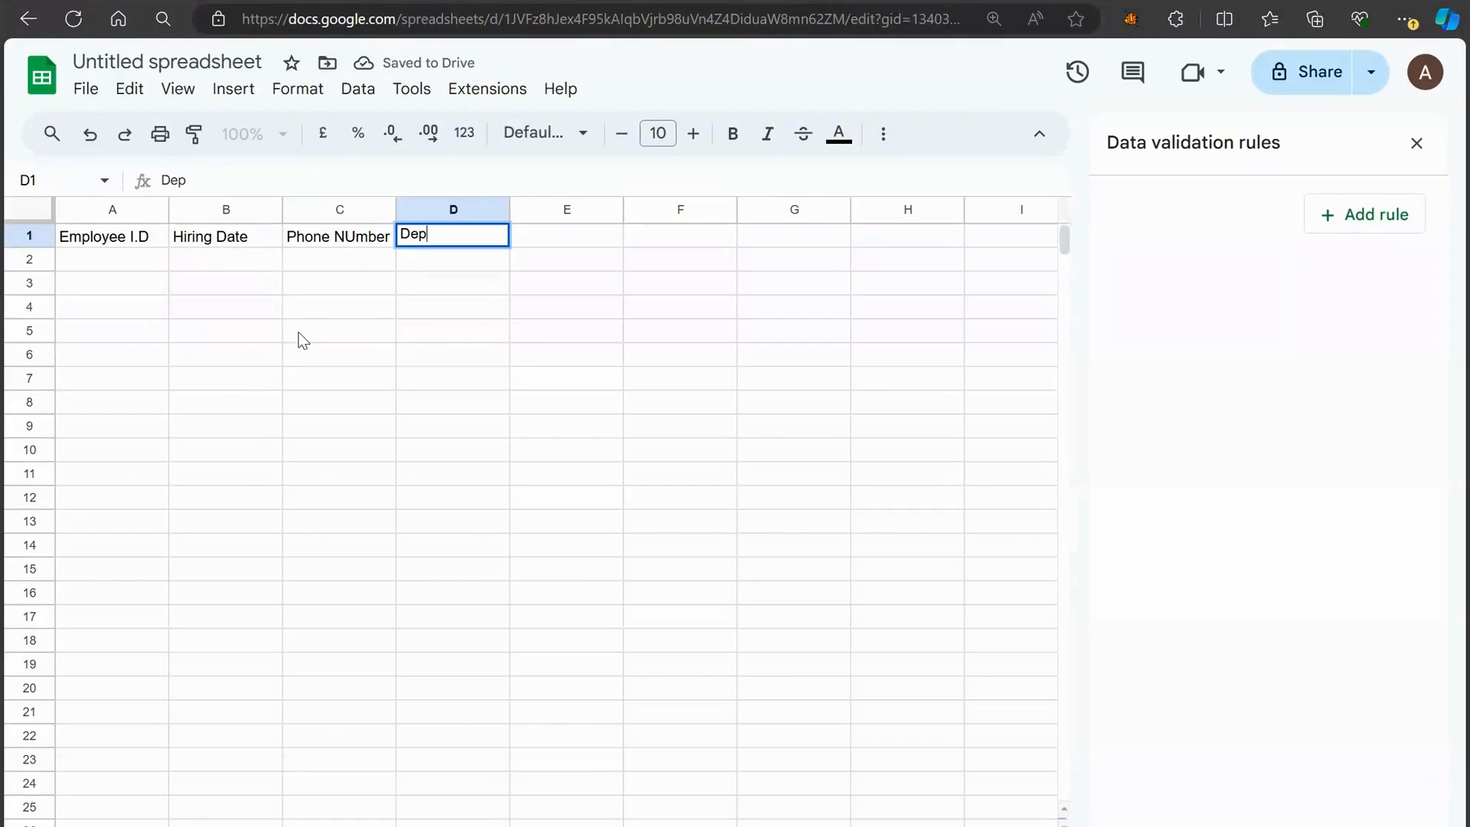
type("artment")
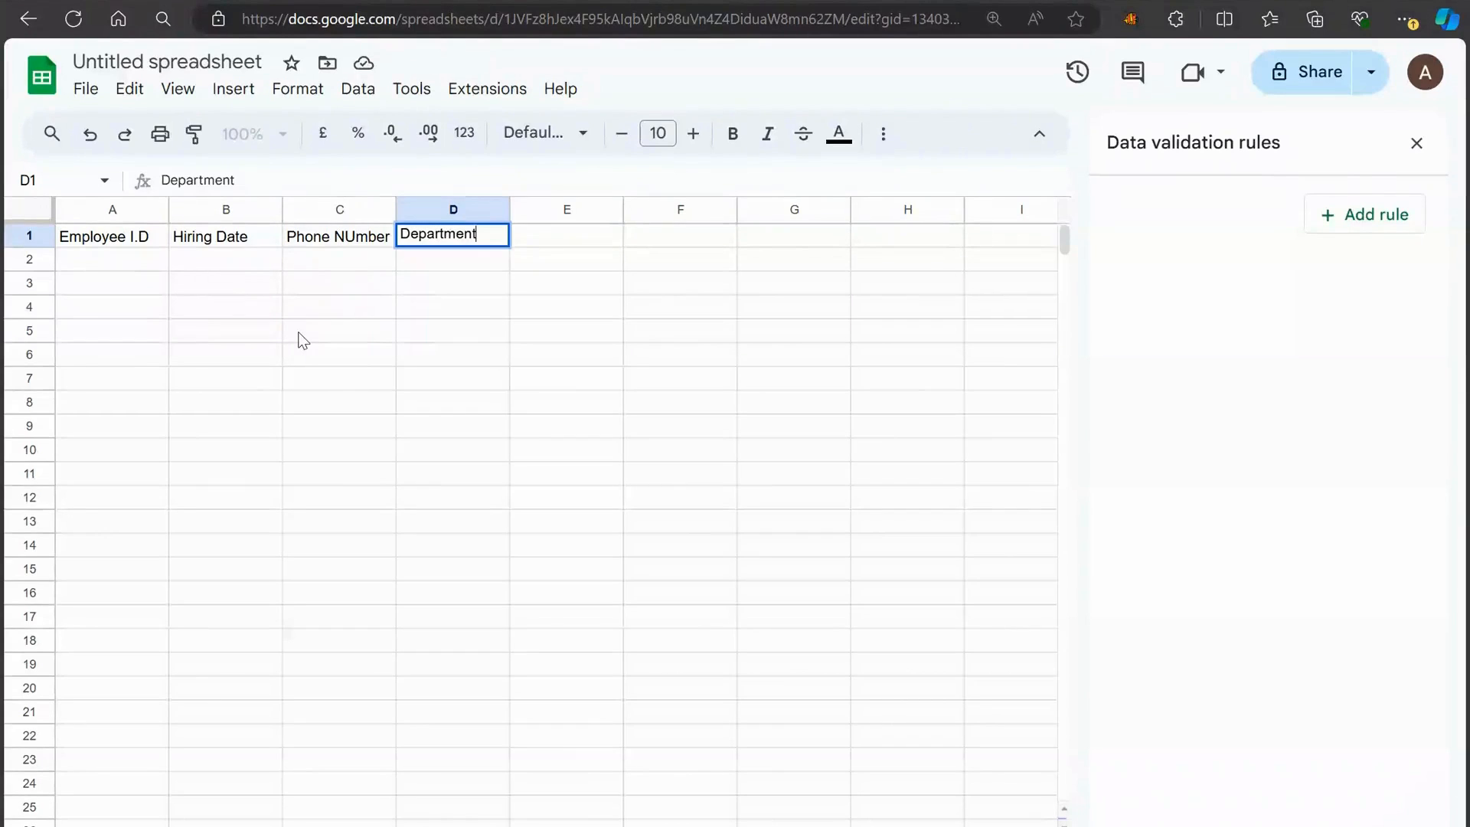
key("Tab")
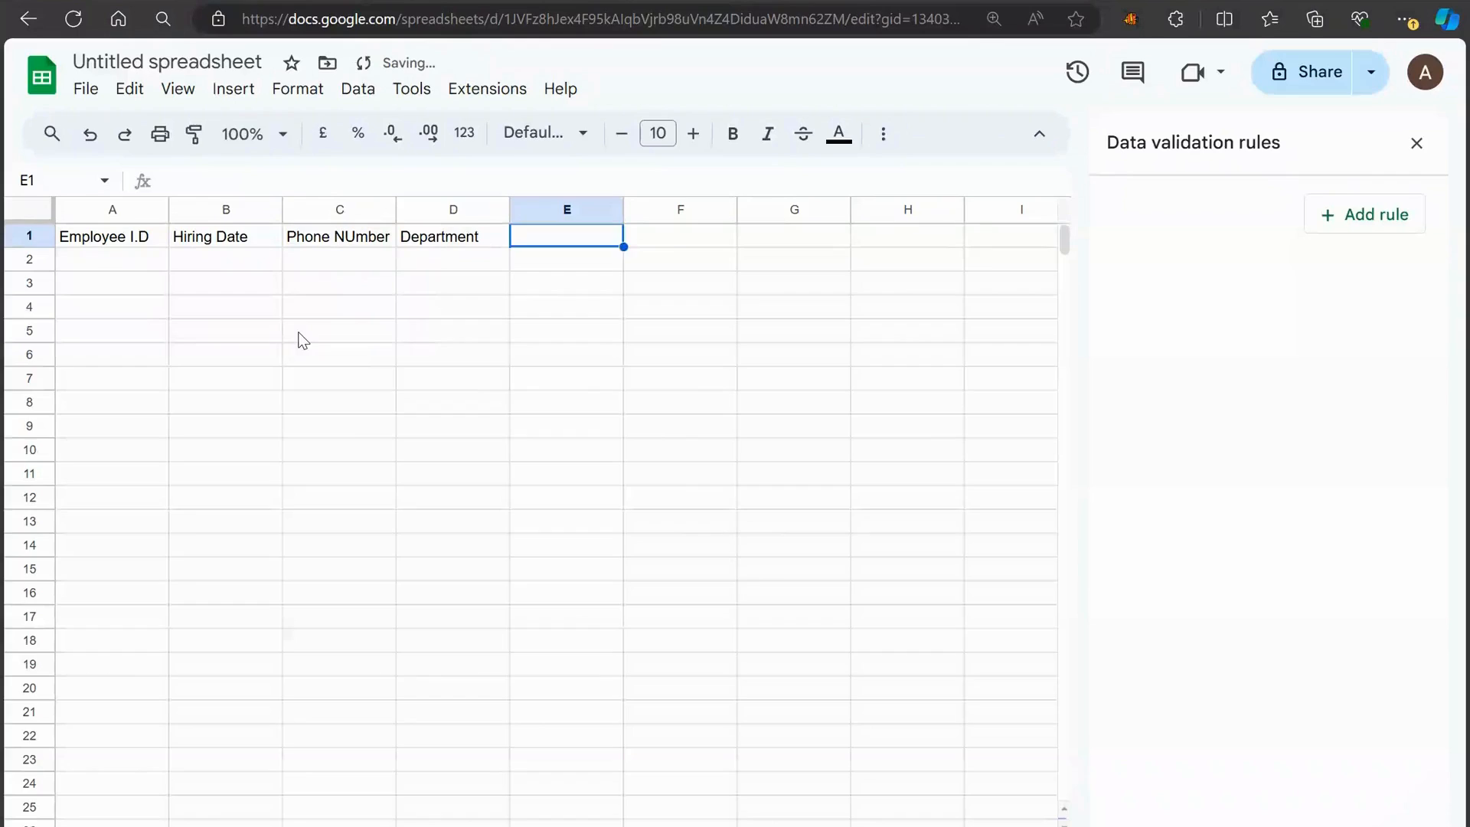
type("E-mail")
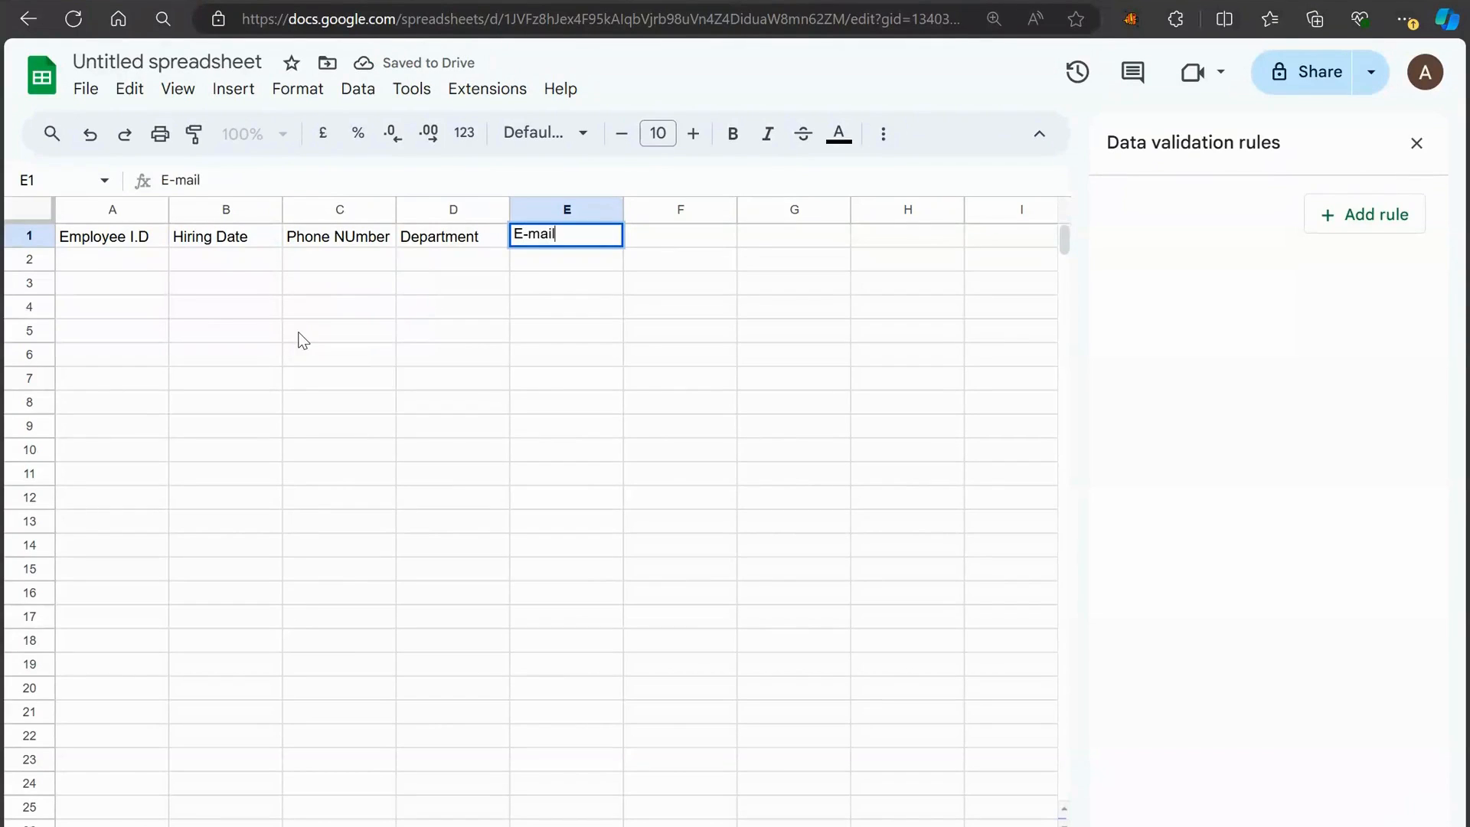
key("Tab")
type("A")
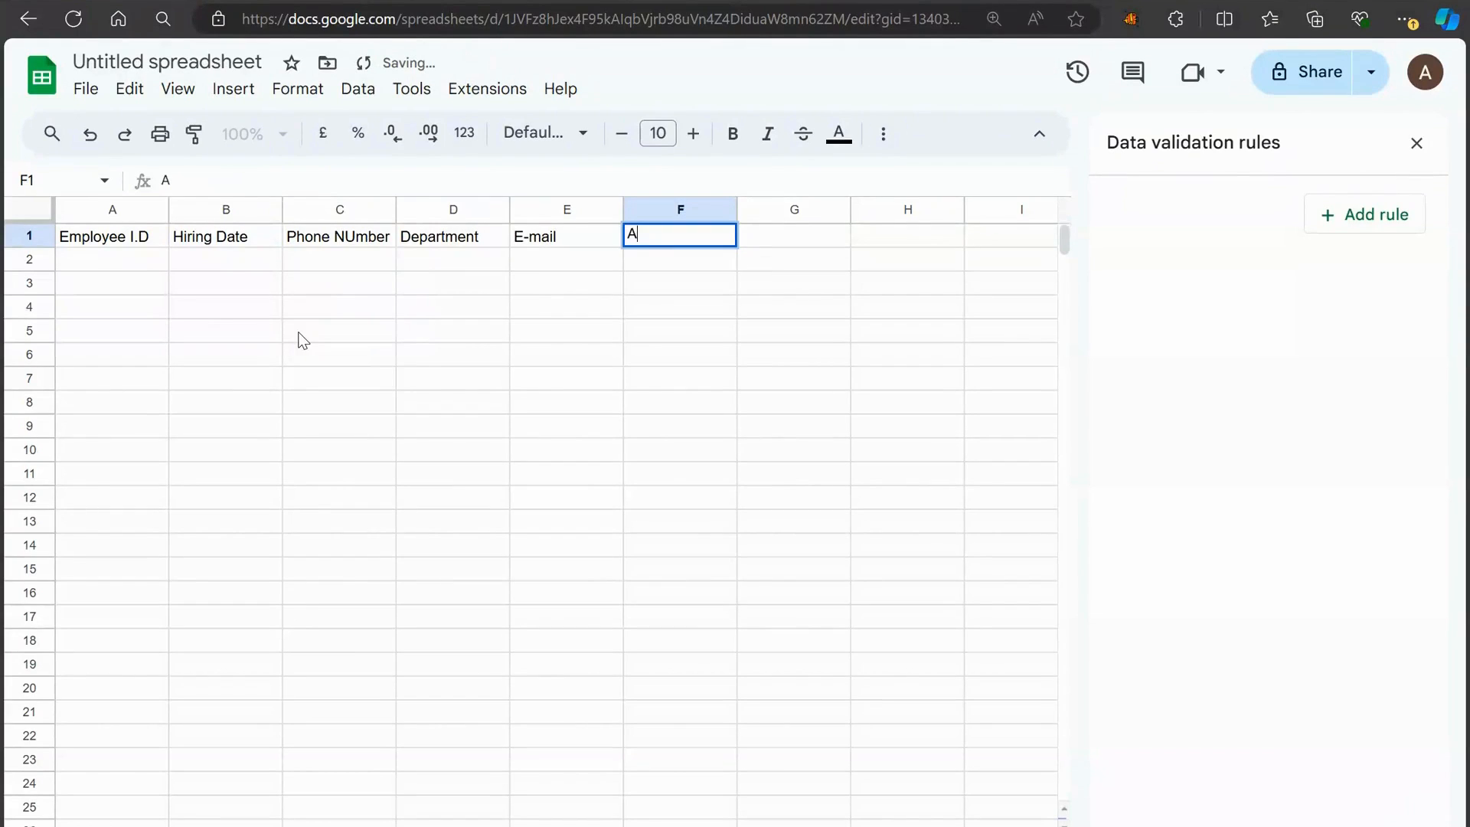
type("ddew")
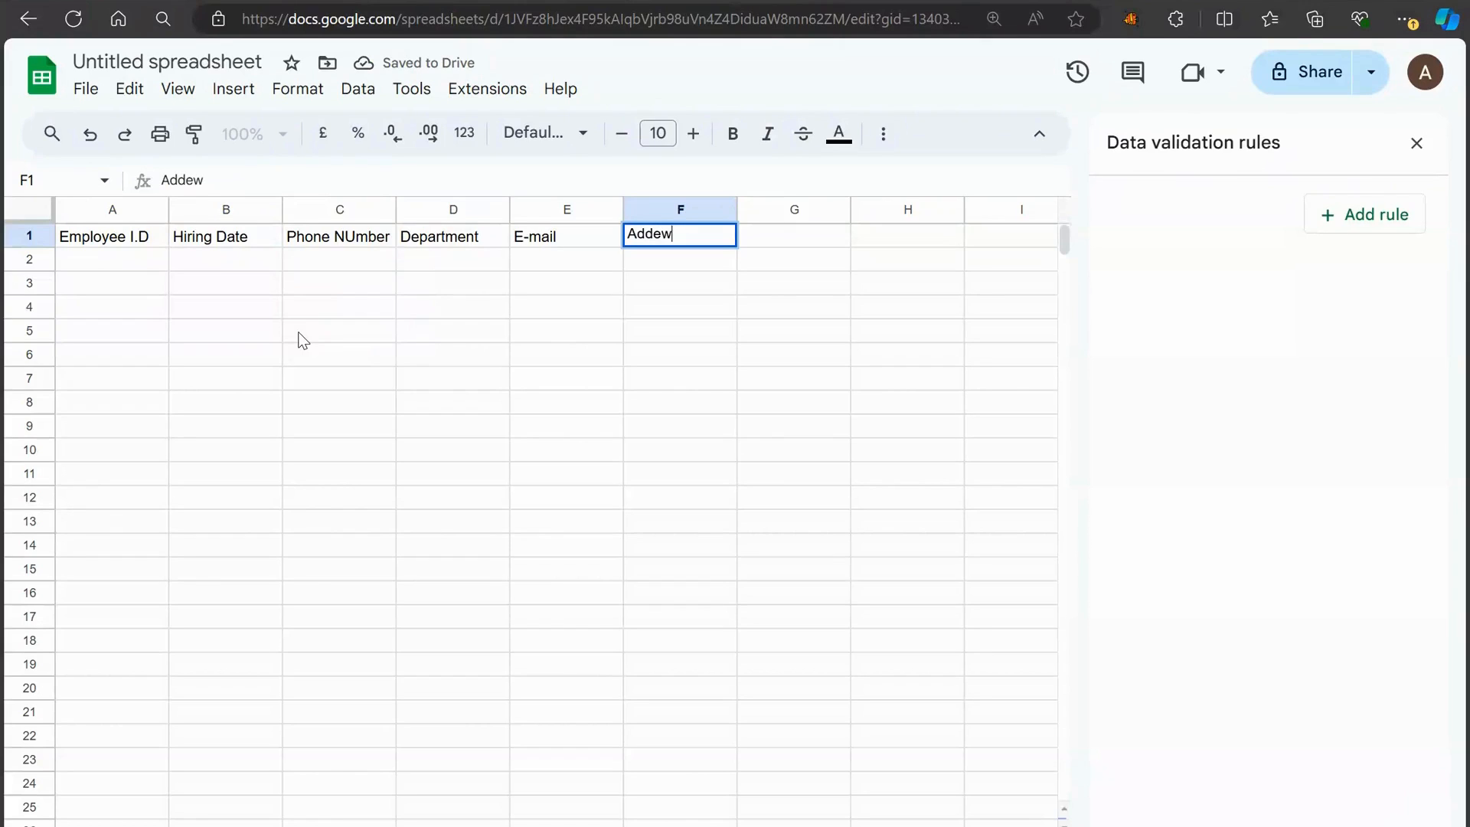
key("BackSpace")
key("BackSpace")
type("ress")
key("Tab")
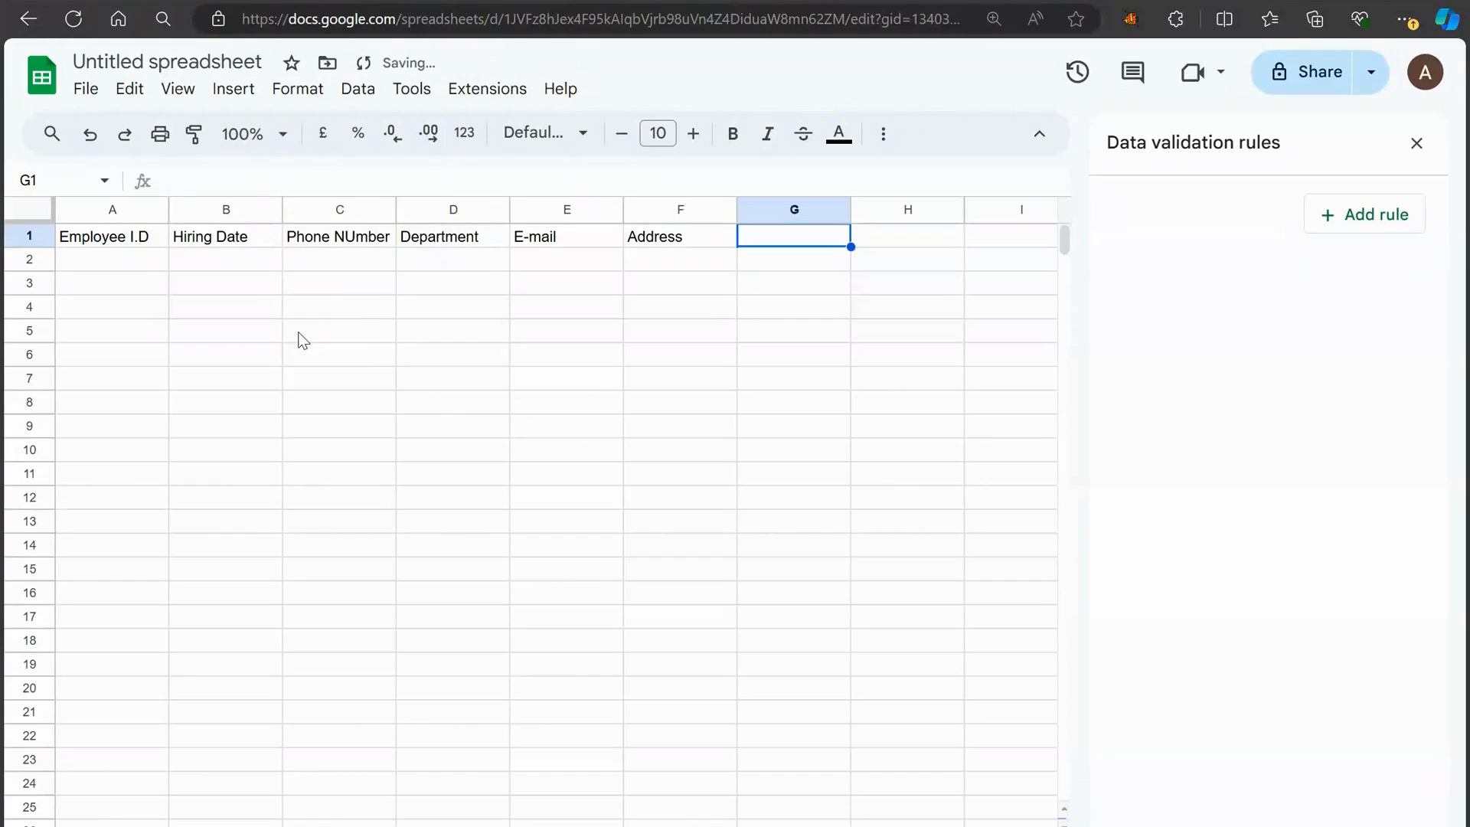
Step: Correct the C1 header to read Phone Number
double_click(354, 239)
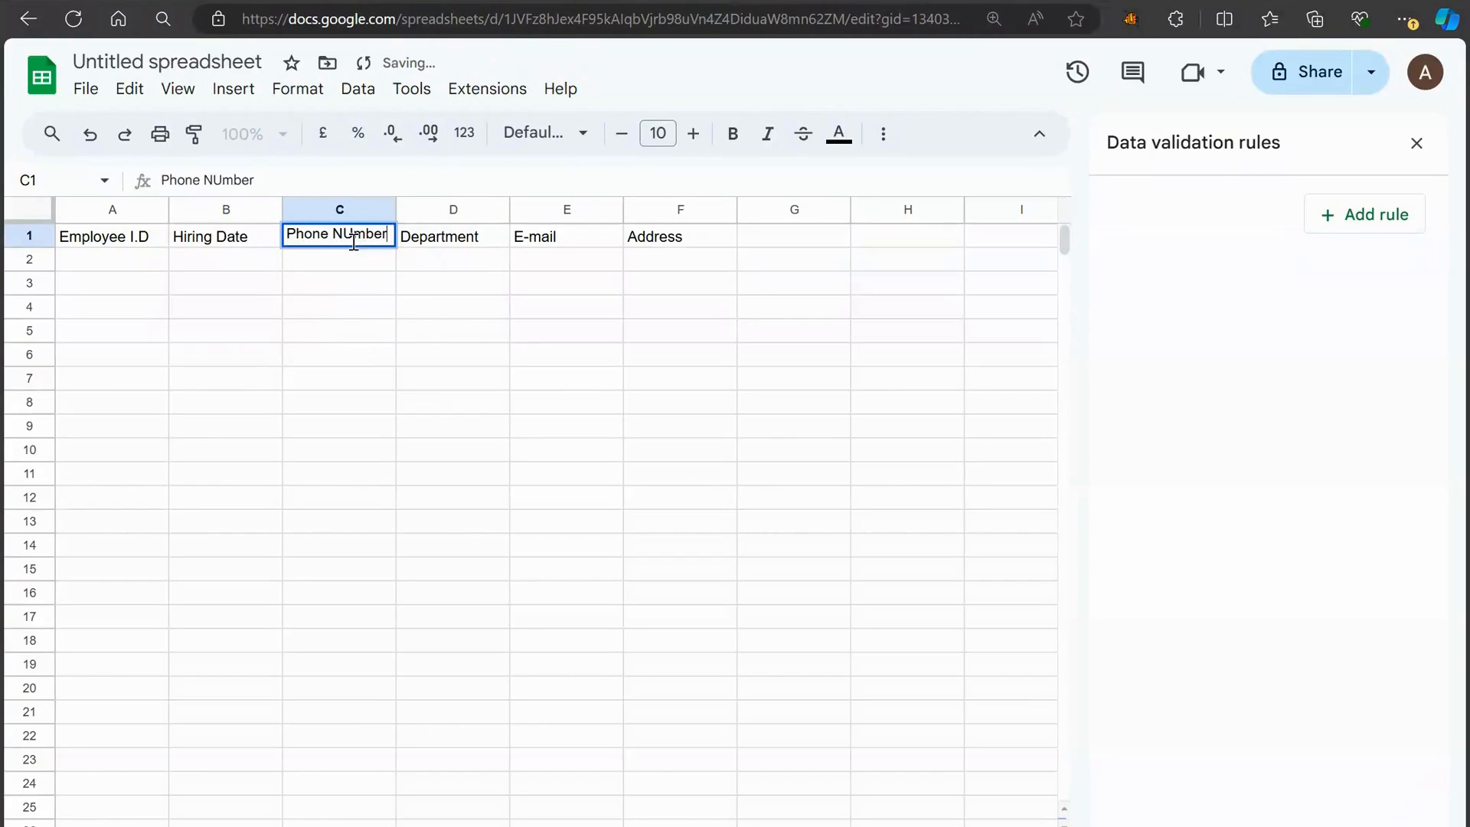
left_click(223, 180)
key("BackSpace")
type("u")
left_click(450, 263)
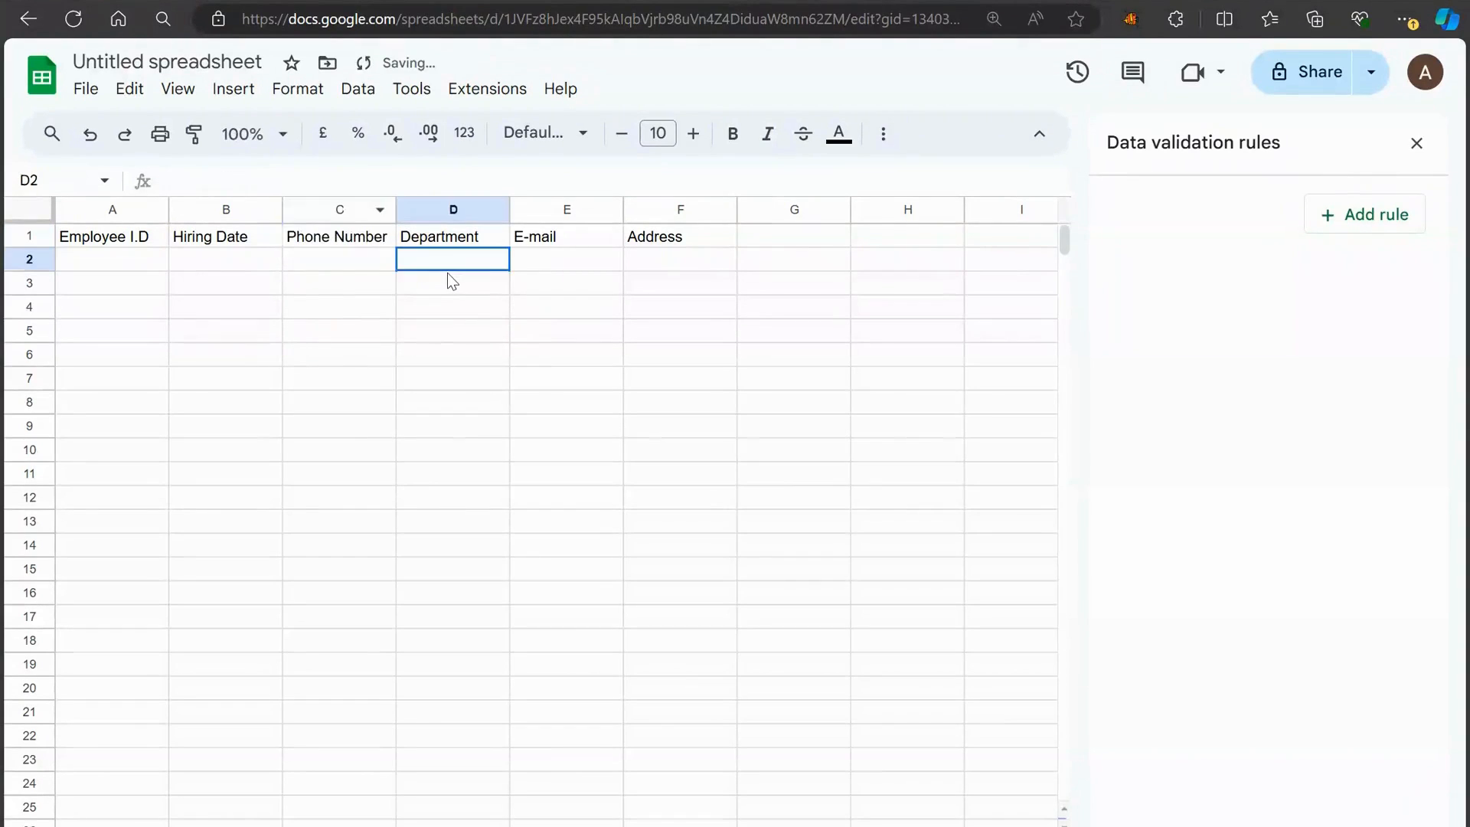
Step: Copy the header row A1:F1 and paste it into A1 of another department sheet
left_click_drag(123, 238, 687, 246)
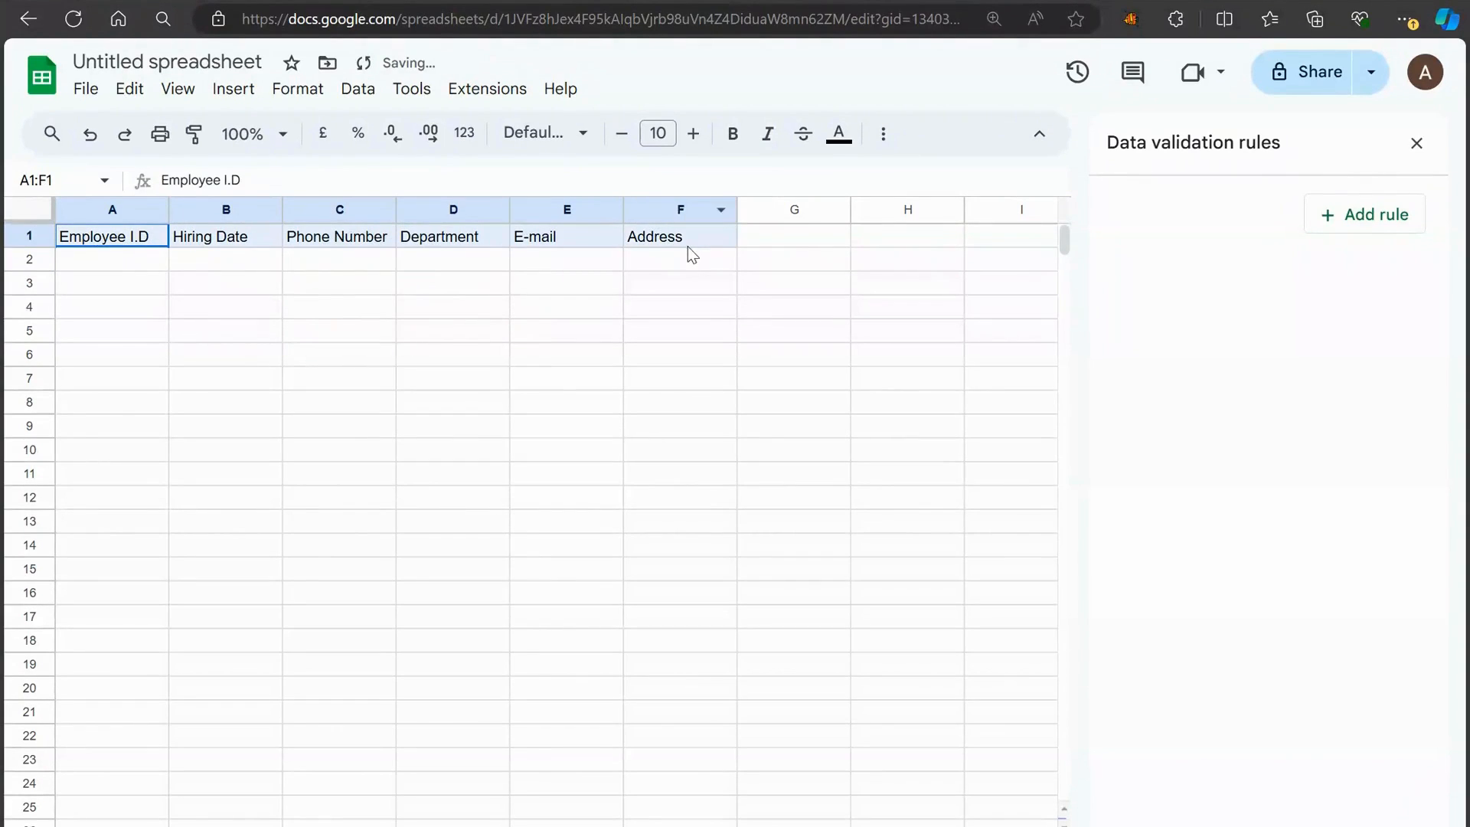
key("ctrl+c")
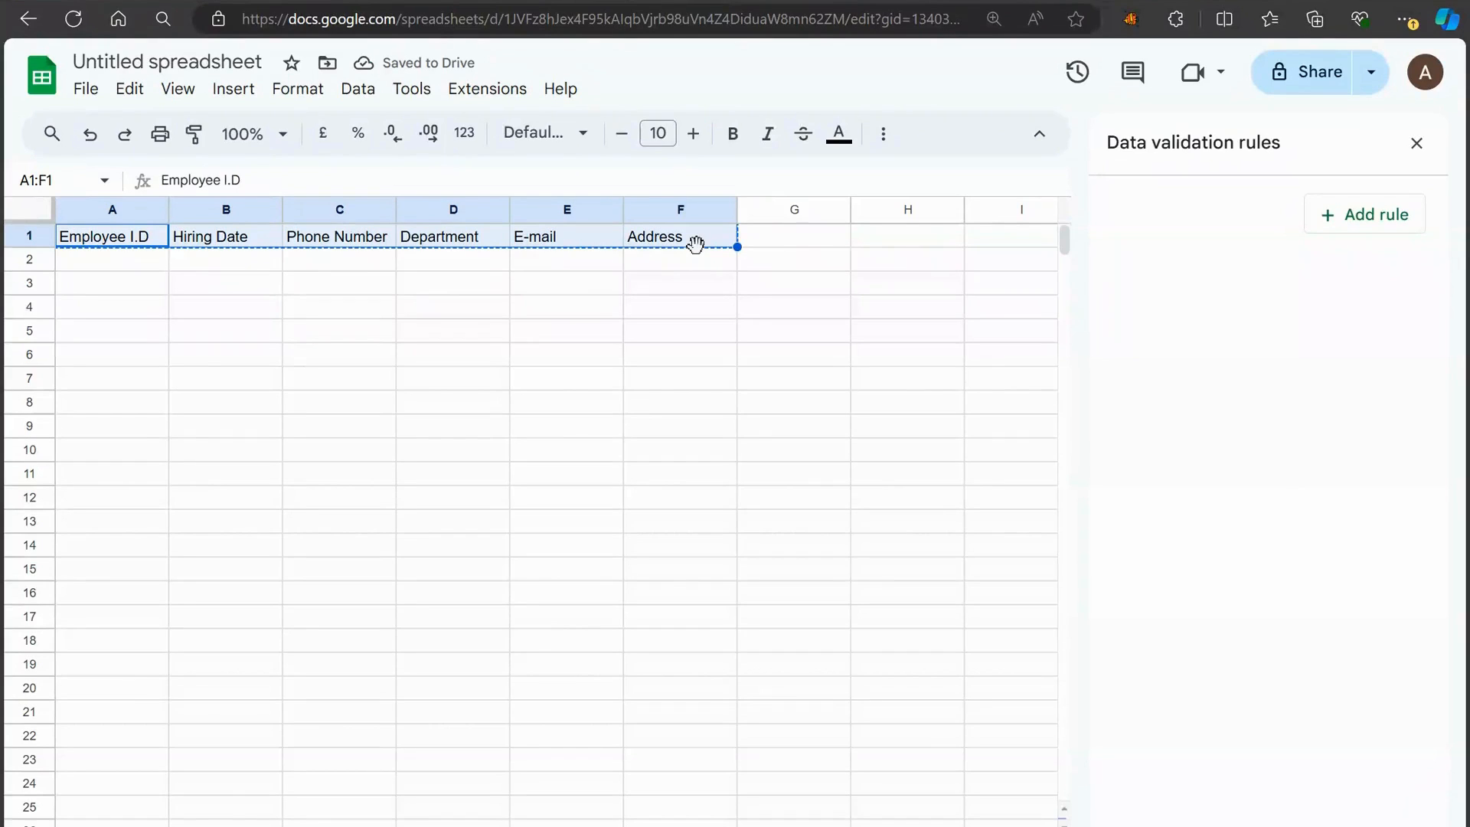
left_click(292, 818)
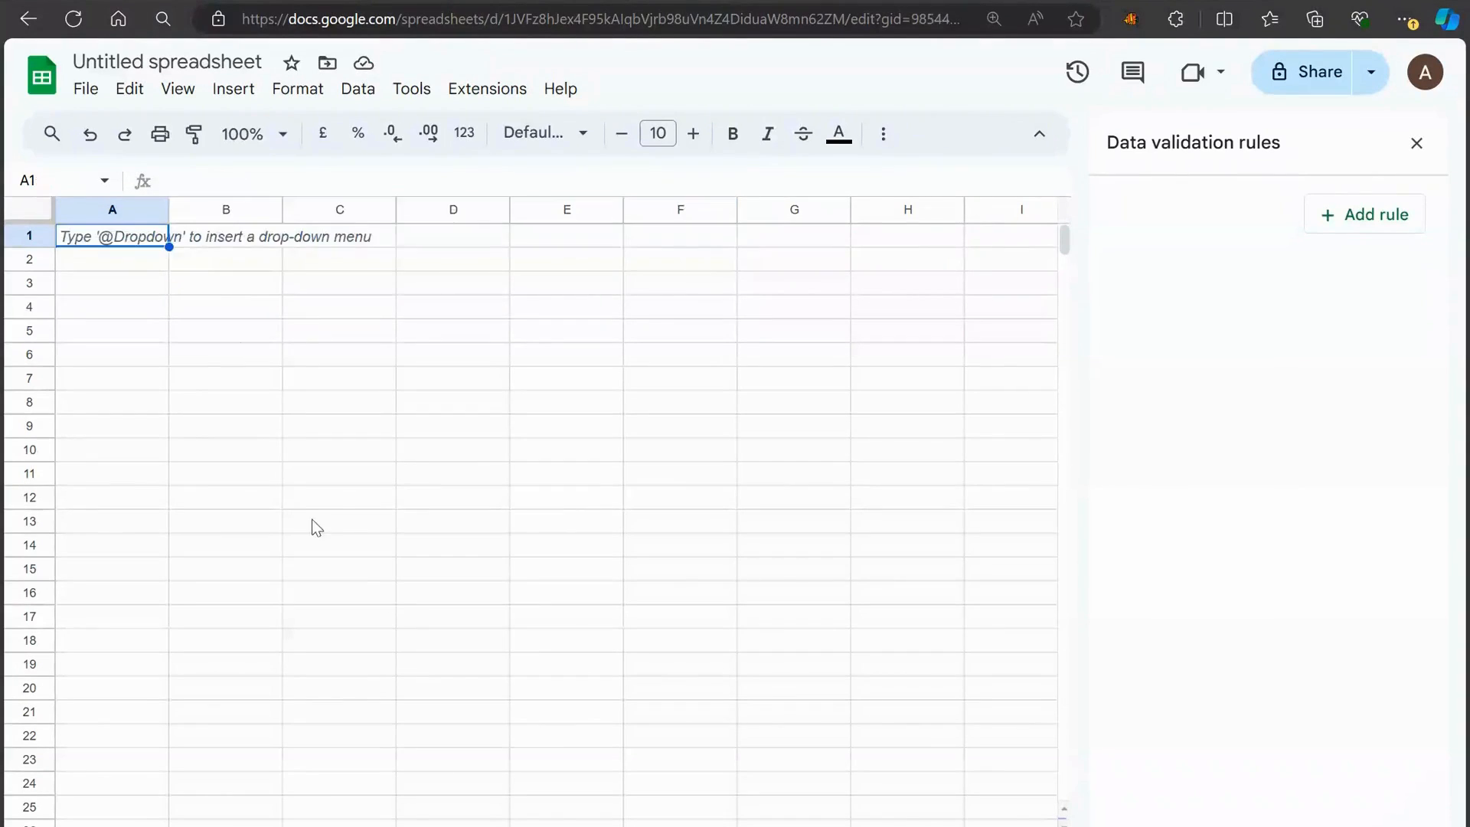
key("ctrl+v")
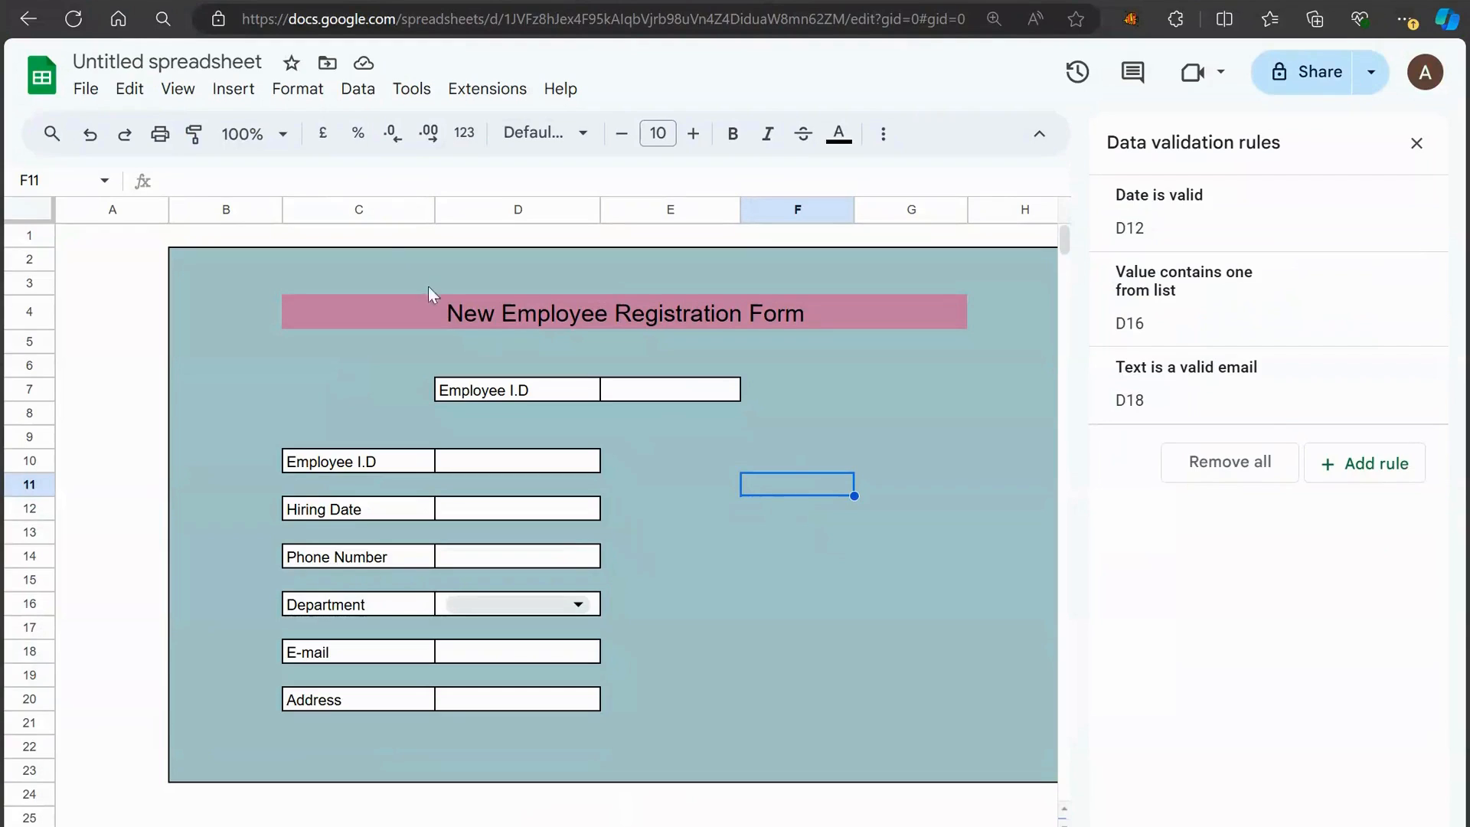
Step: On the Form sheet, insert a new drawing and draw a rounded rectangle in it
left_click(239, 89)
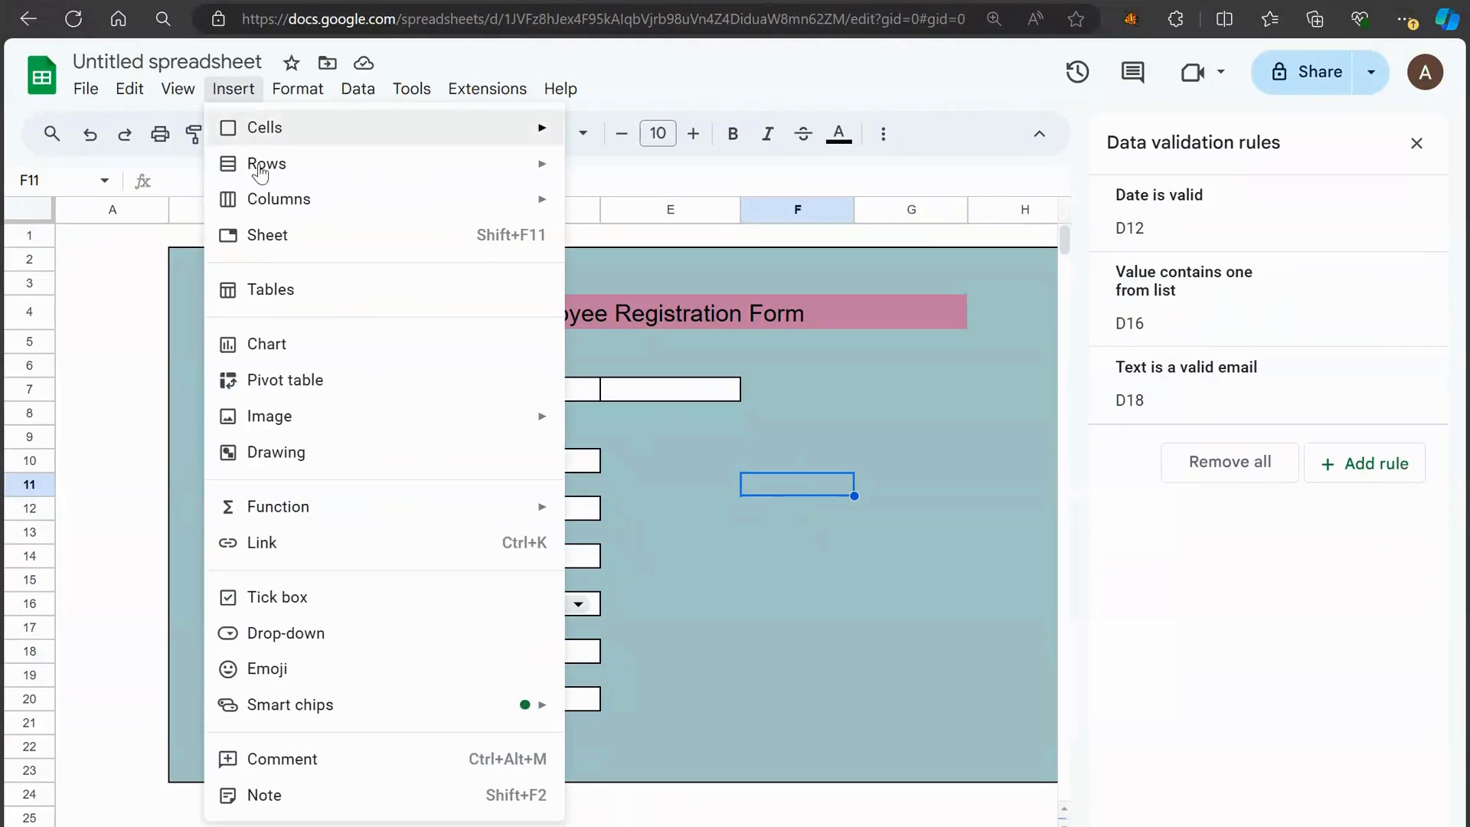
left_click(291, 452)
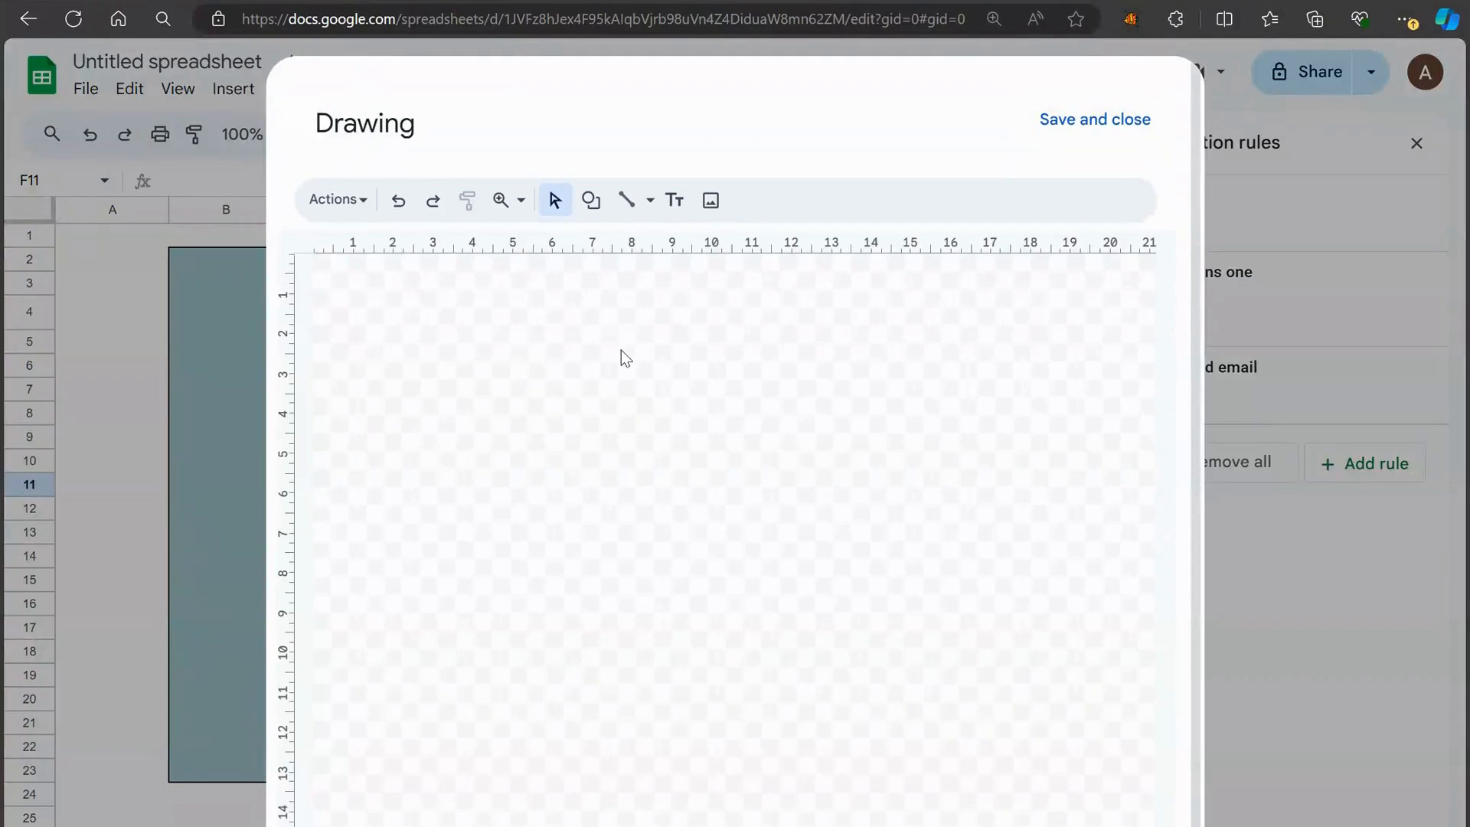
left_click(592, 203)
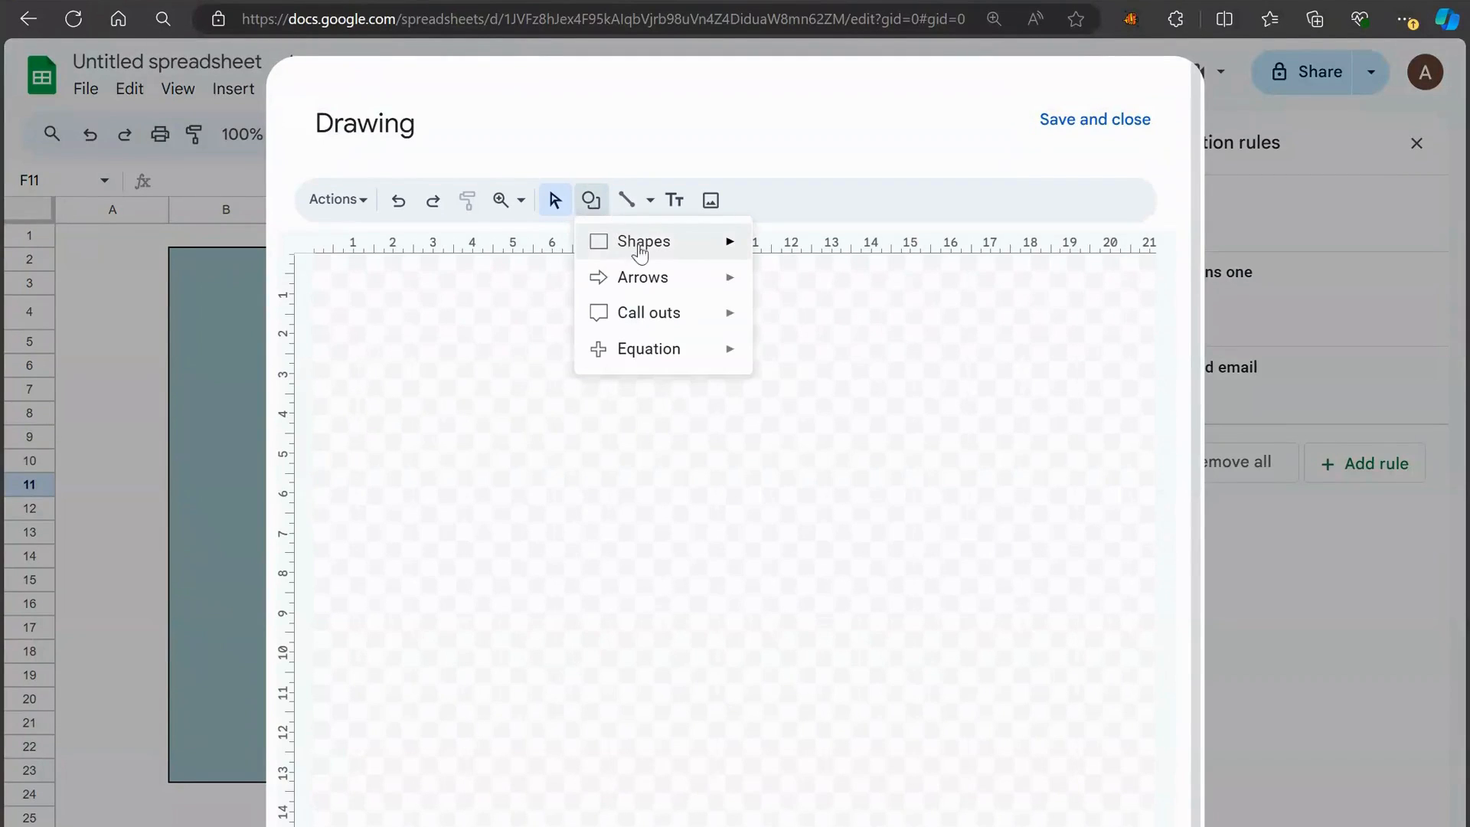
mouse_move(712, 255)
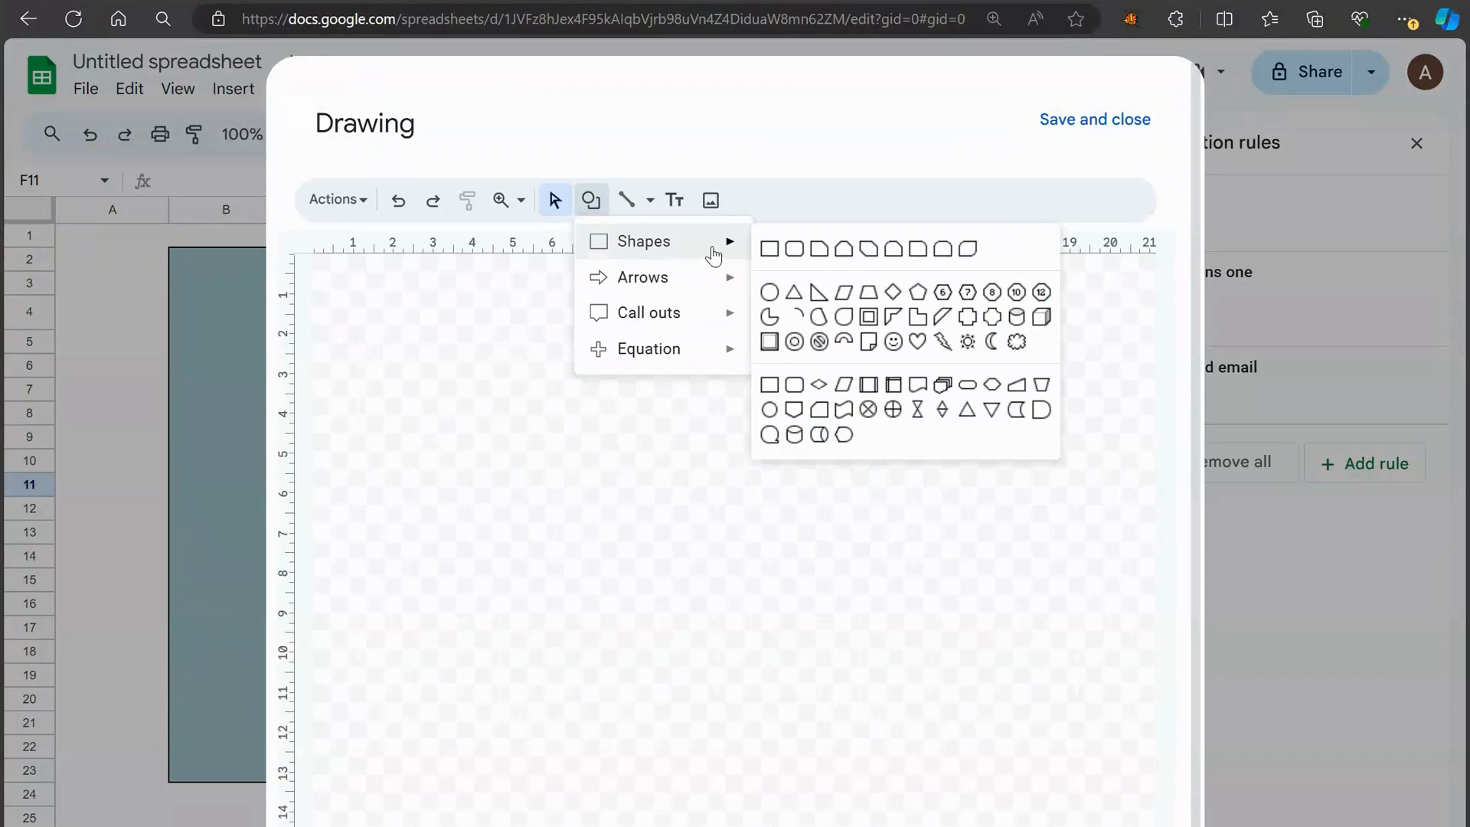
left_click(794, 249)
left_click_drag(549, 390, 774, 474)
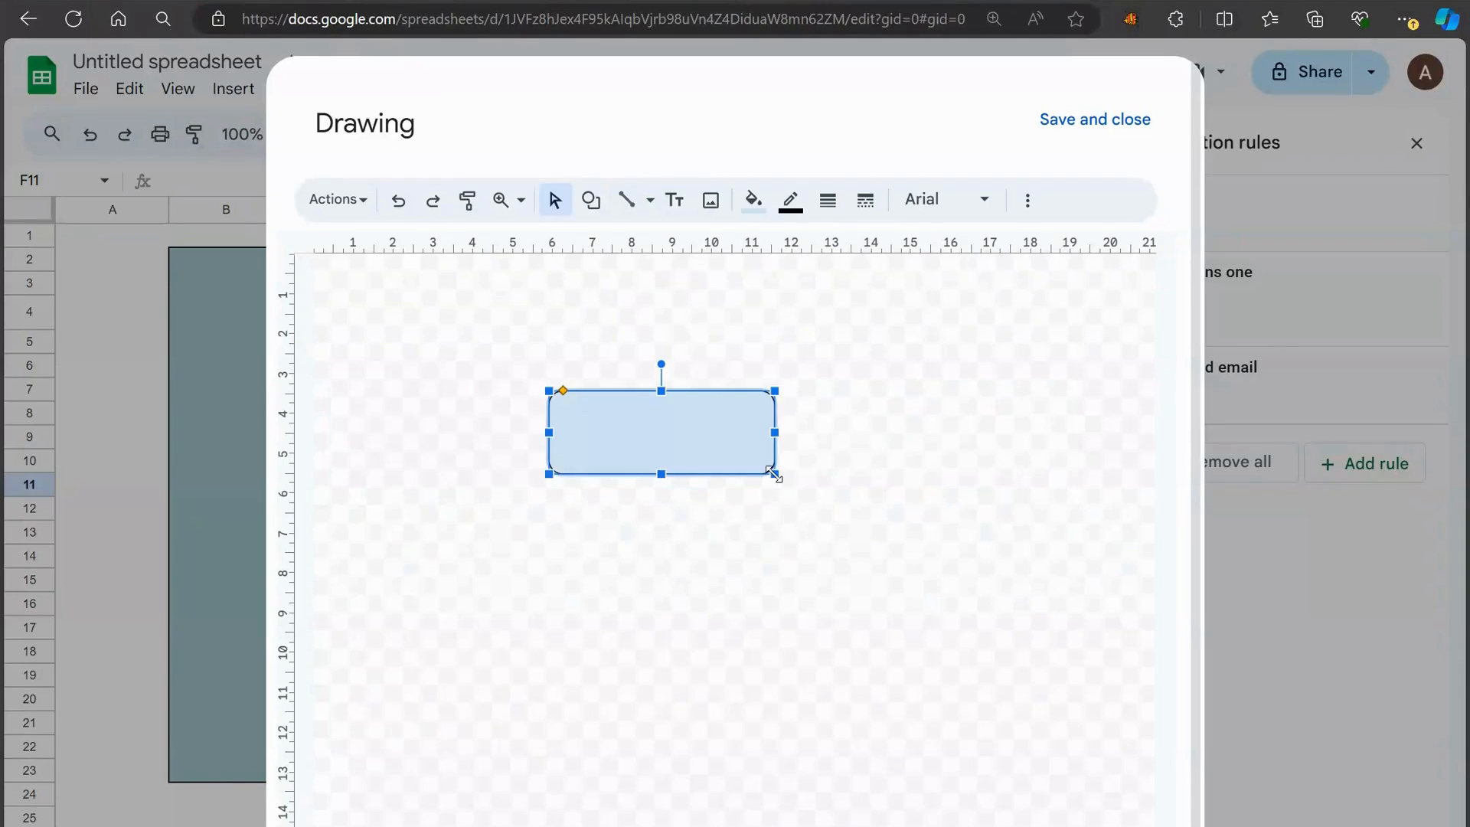
Step: Label the rounded rectangle Search and centre its text
double_click(607, 431)
type("Search")
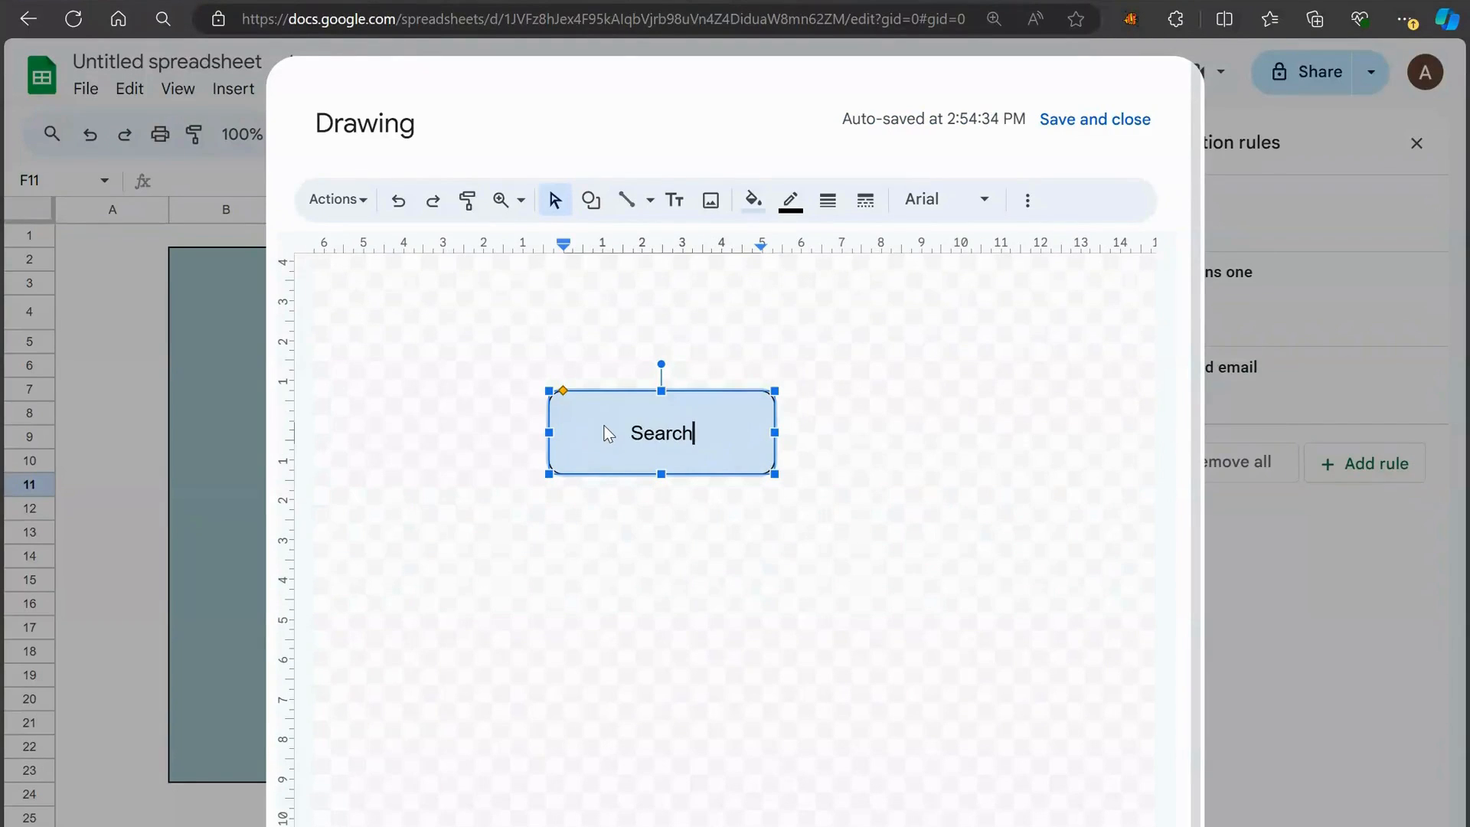
left_click_drag(712, 430, 620, 421)
left_click(1028, 201)
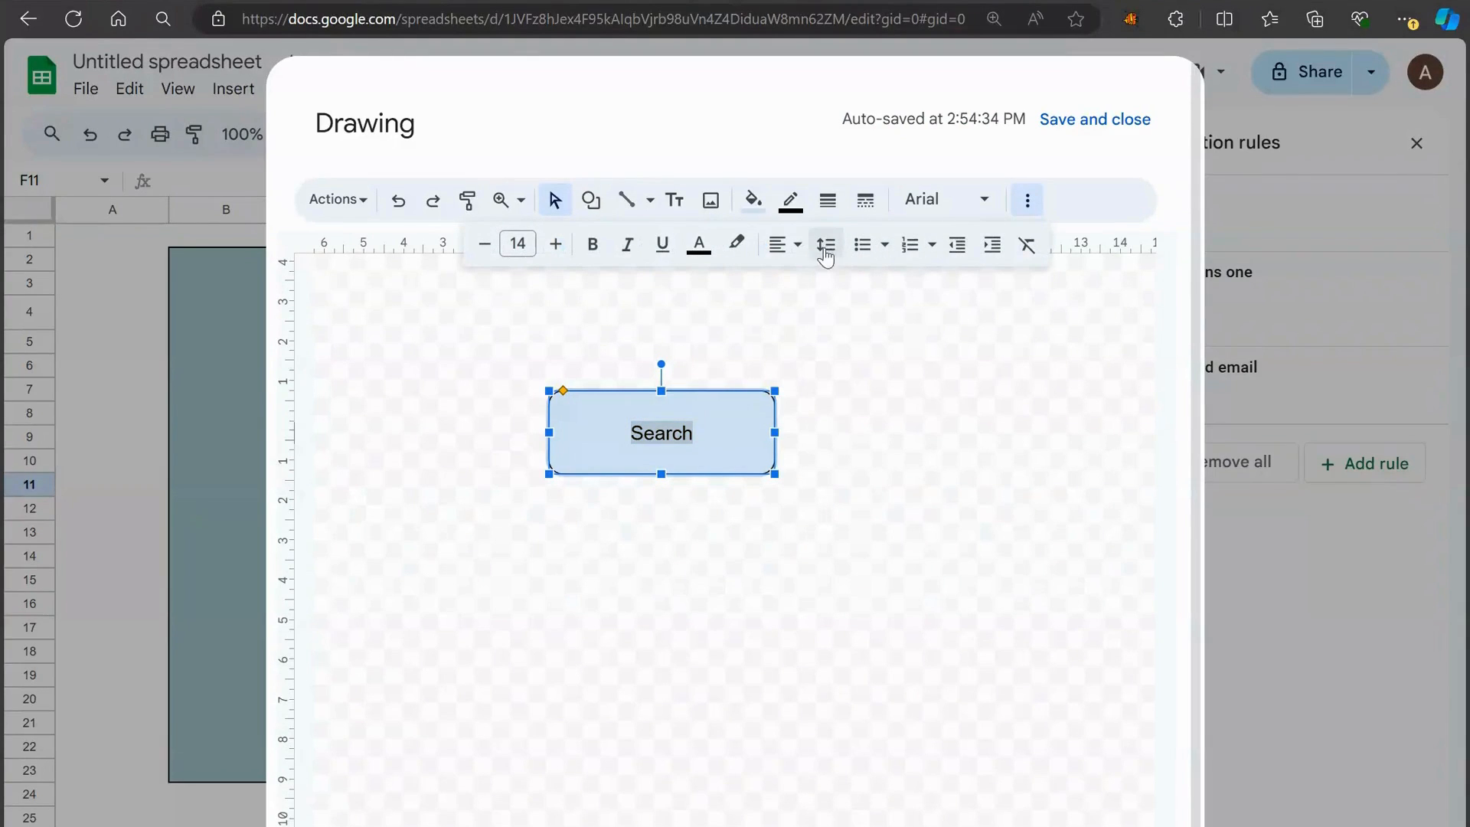
left_click(793, 246)
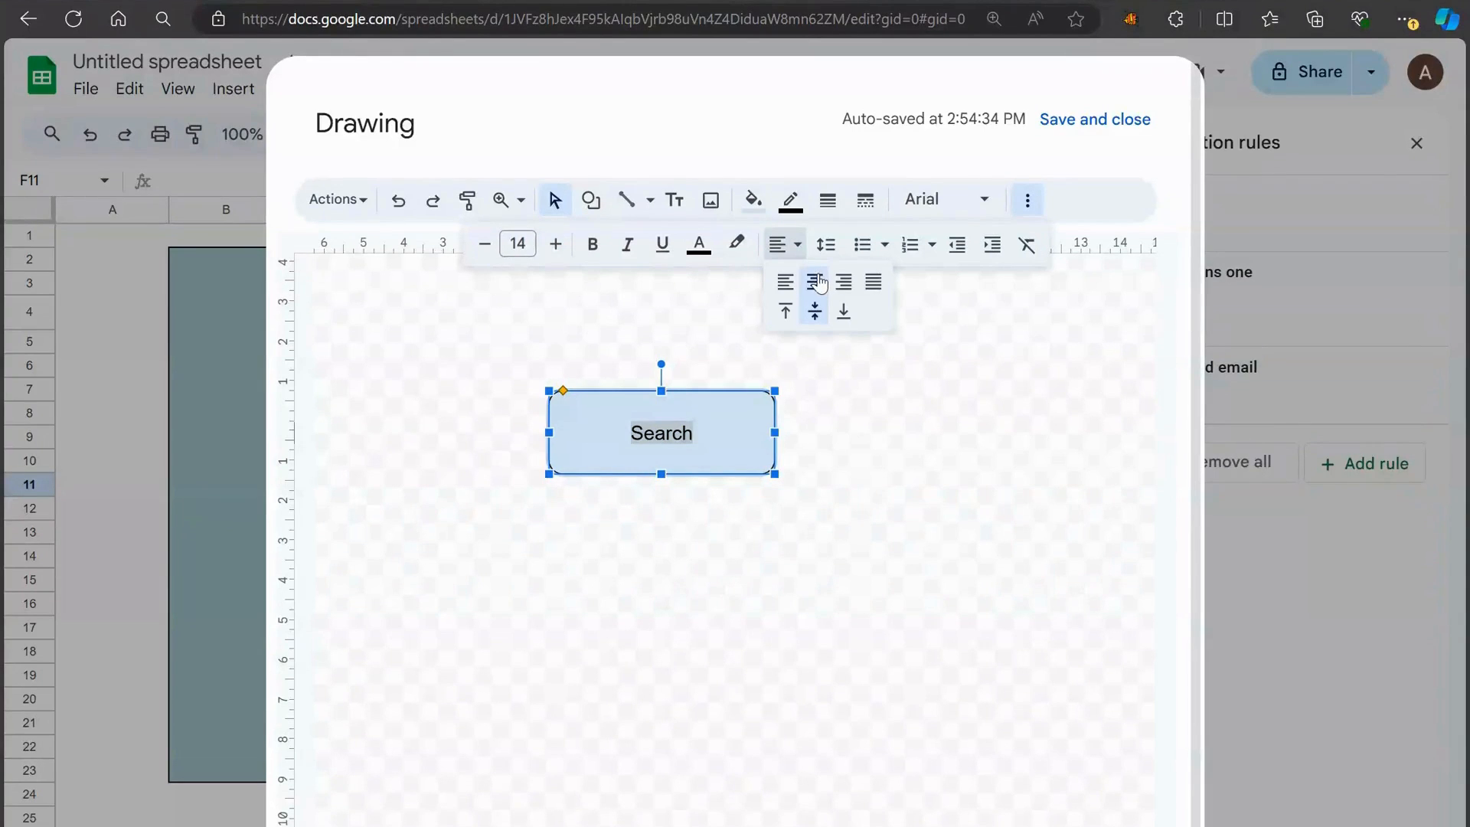
left_click(817, 283)
left_click(793, 245)
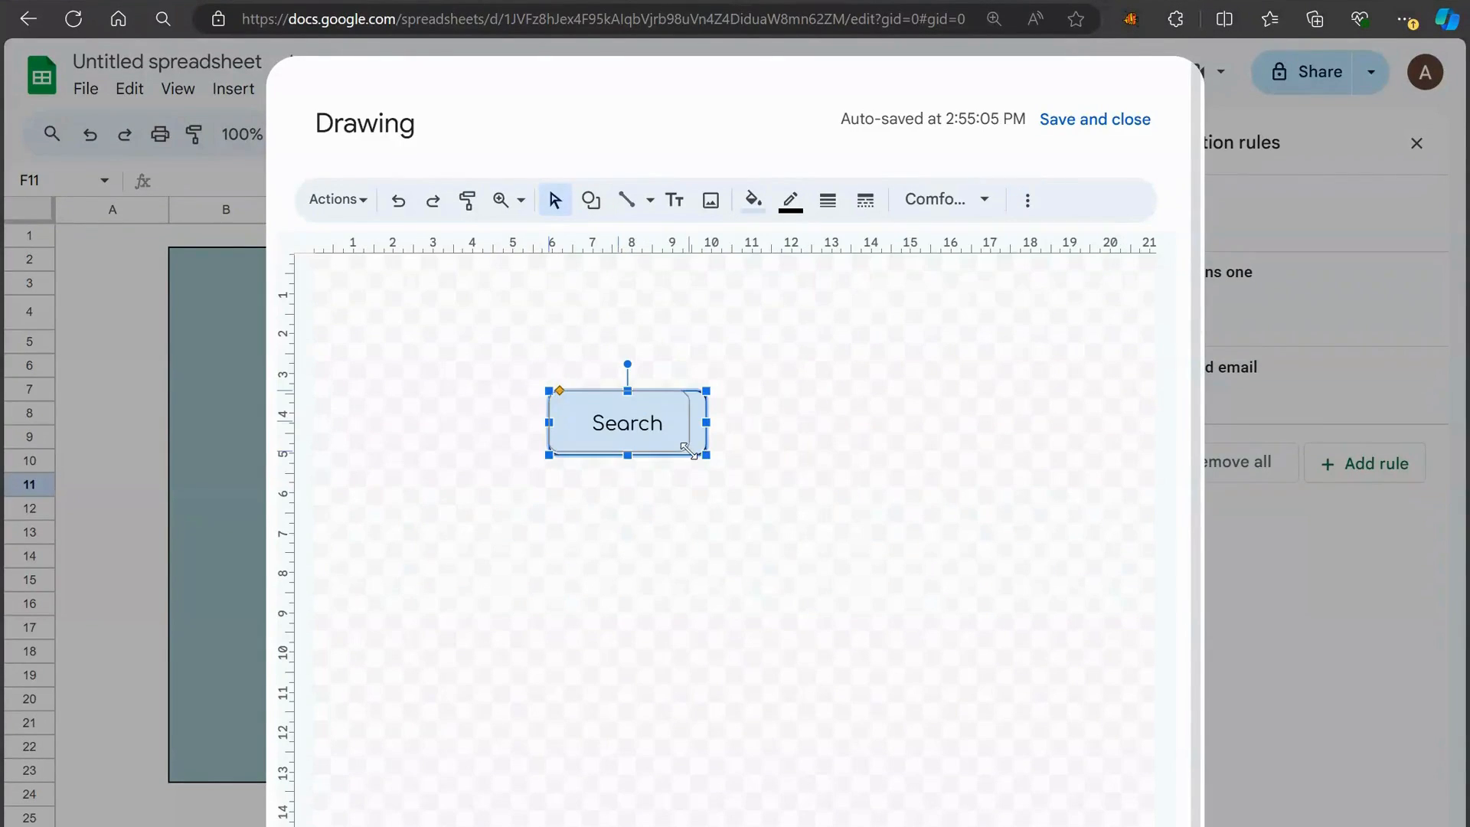
Step: Shrink the Search shape slightly and save the drawing into the sheet
left_click_drag(709, 455, 688, 451)
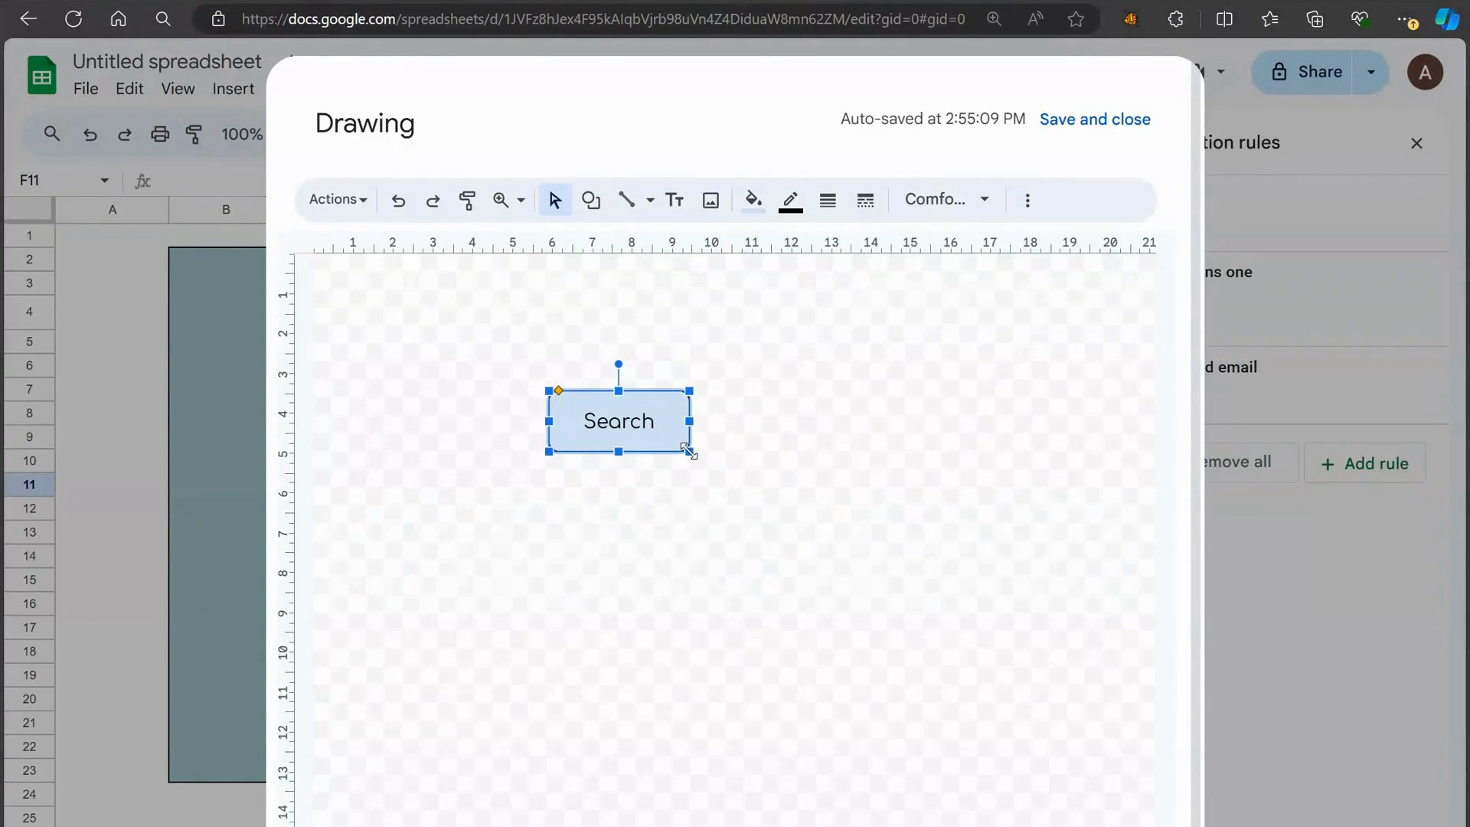
left_click(1098, 125)
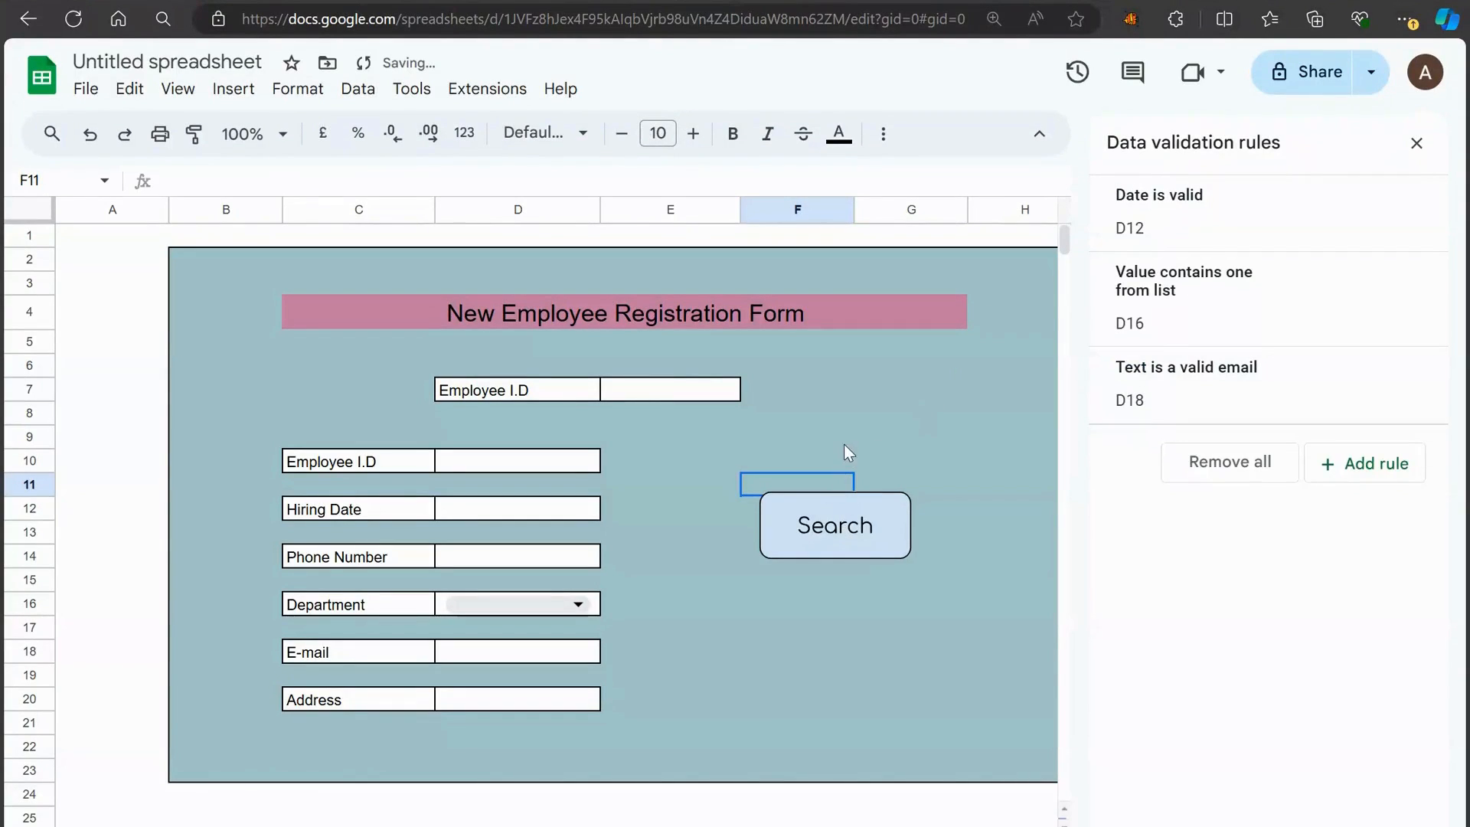
Step: Move the Search button up beside the Employee I.D search box in row 7
left_click(841, 511)
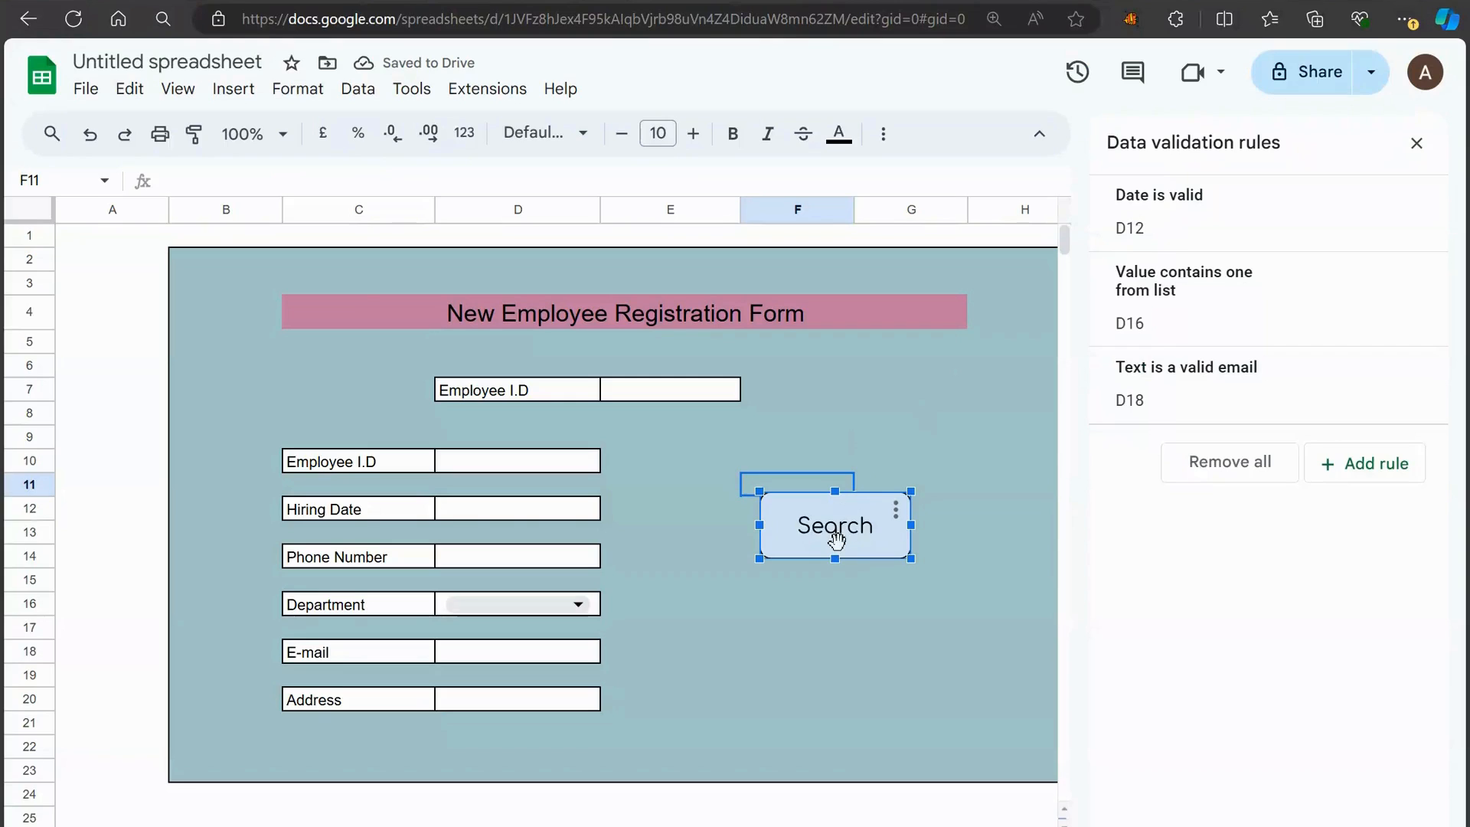
left_click_drag(837, 541, 851, 389)
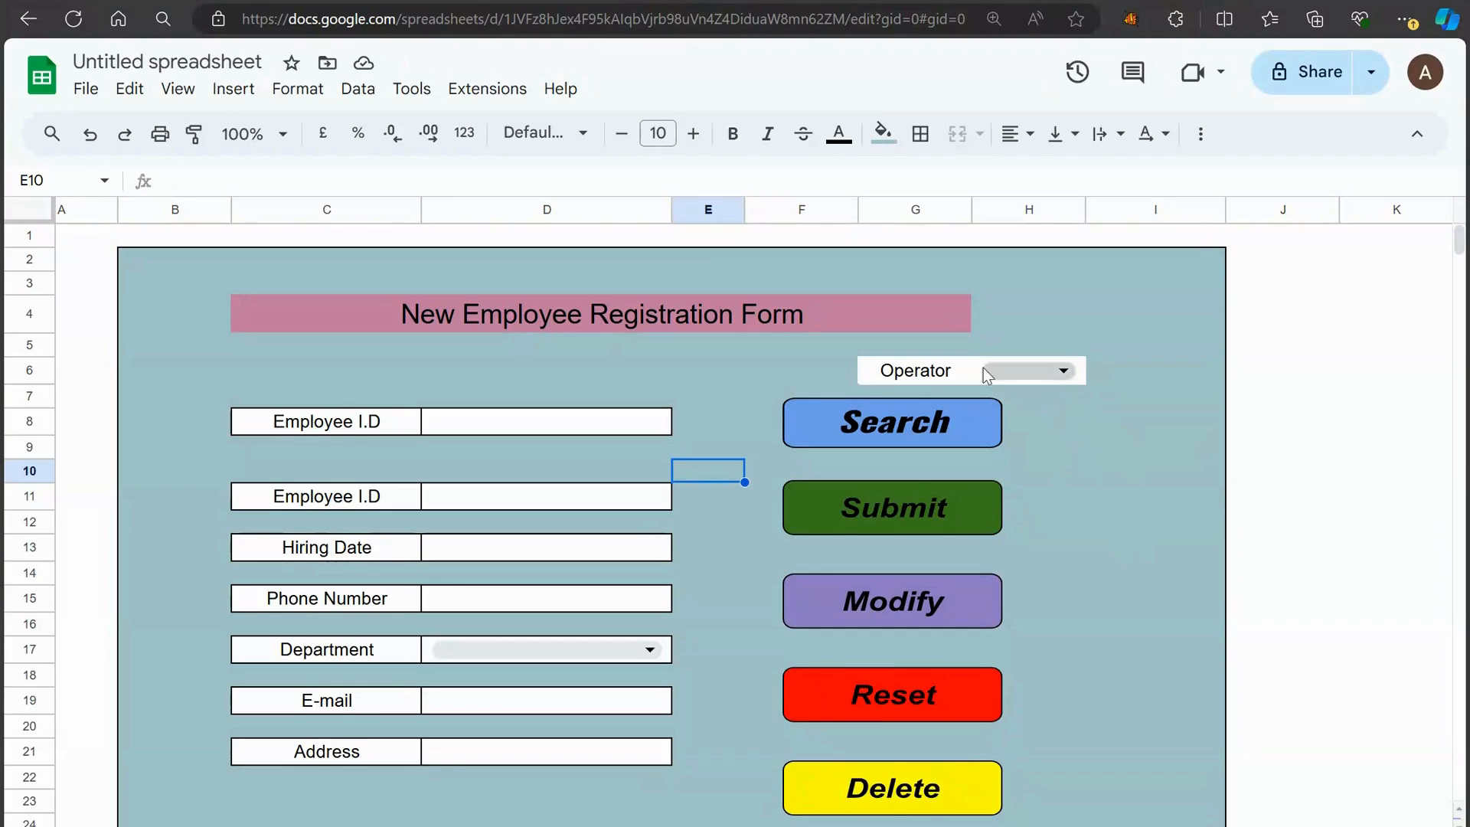
Step: Check the Operator dropdown entries and the header row of the next department sheet
left_click(1065, 370)
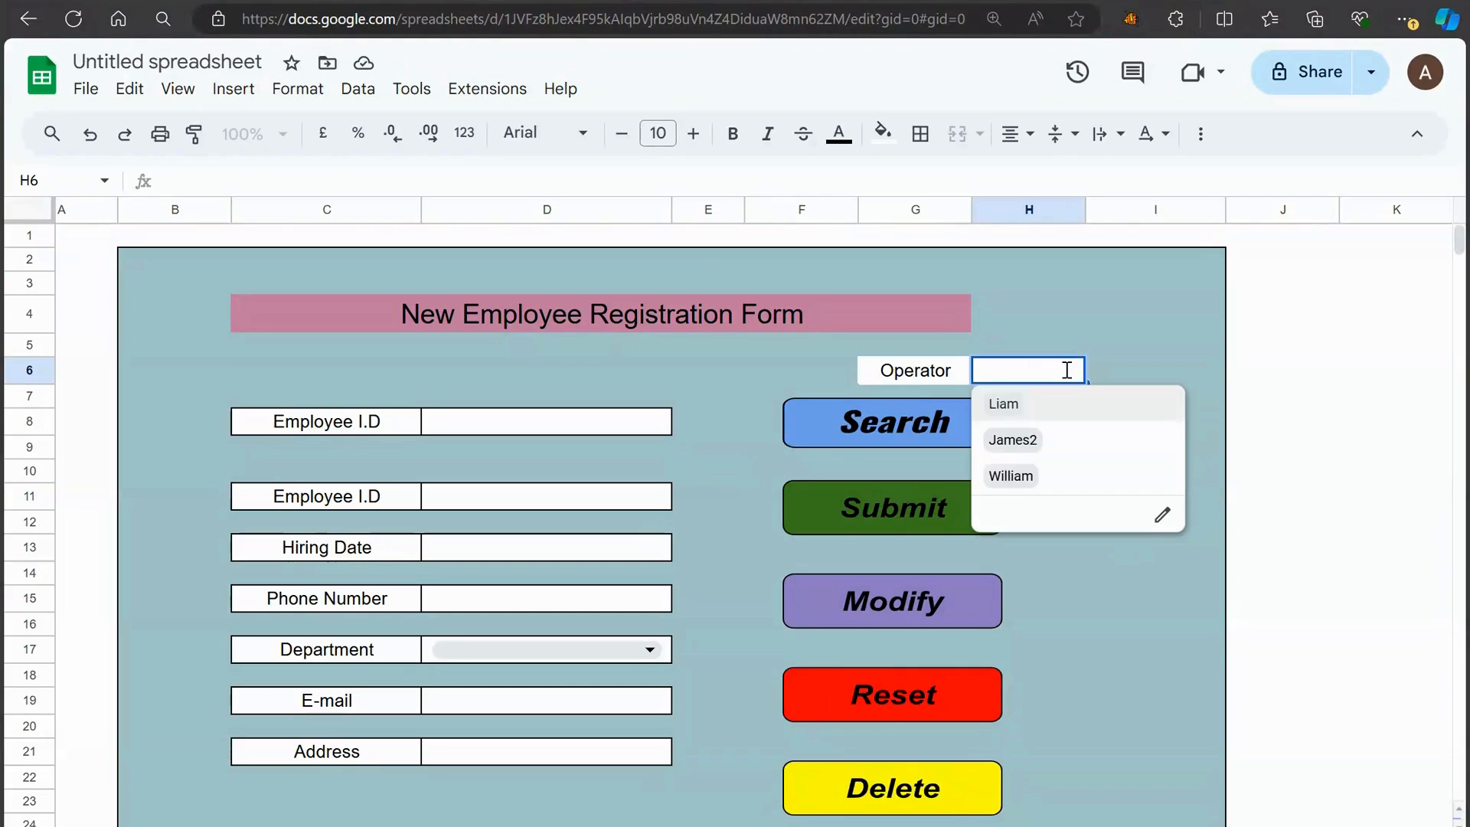
left_click(1101, 622)
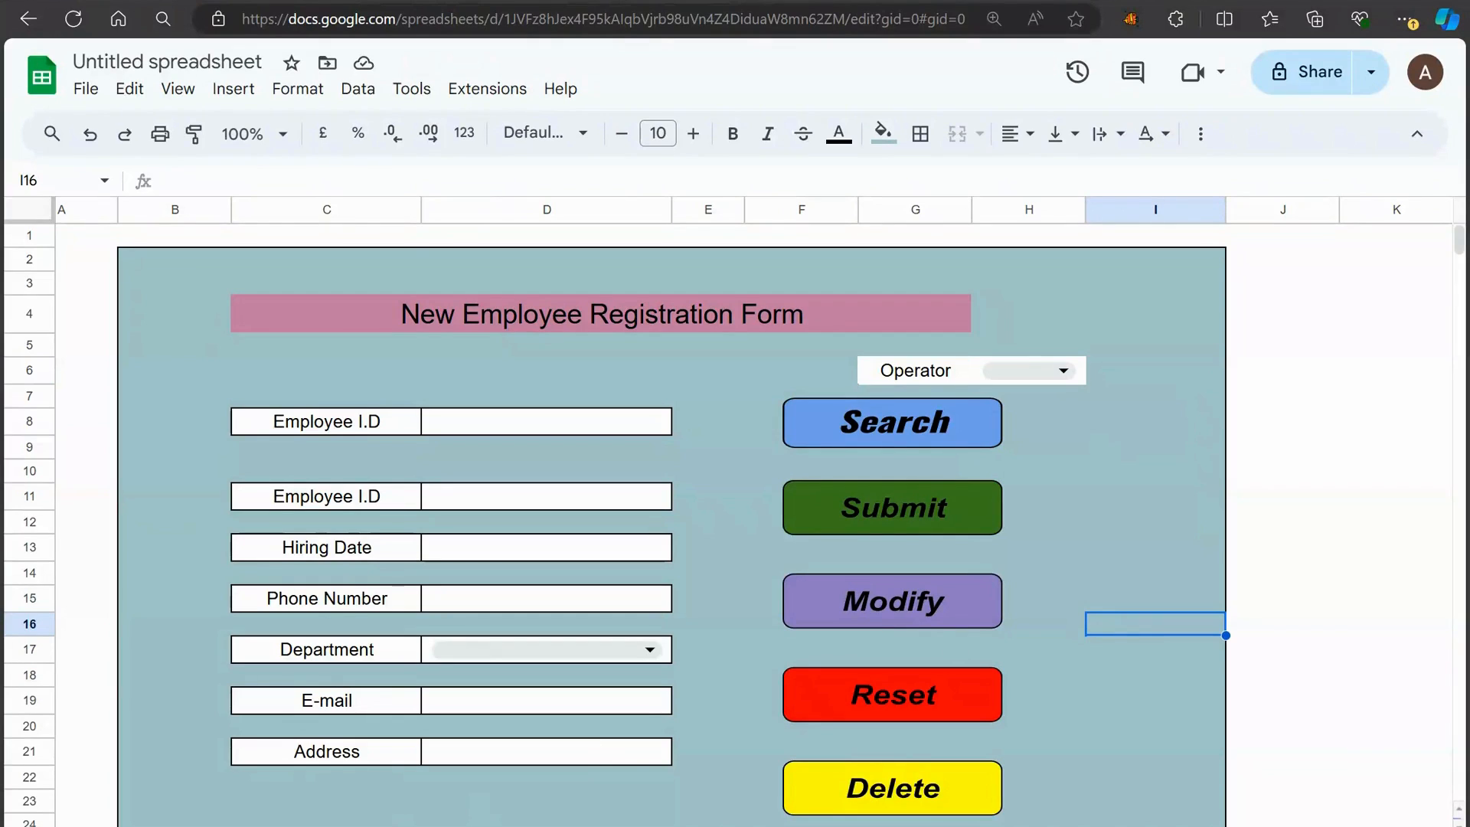
key("ctrl+shift+Page_Down")
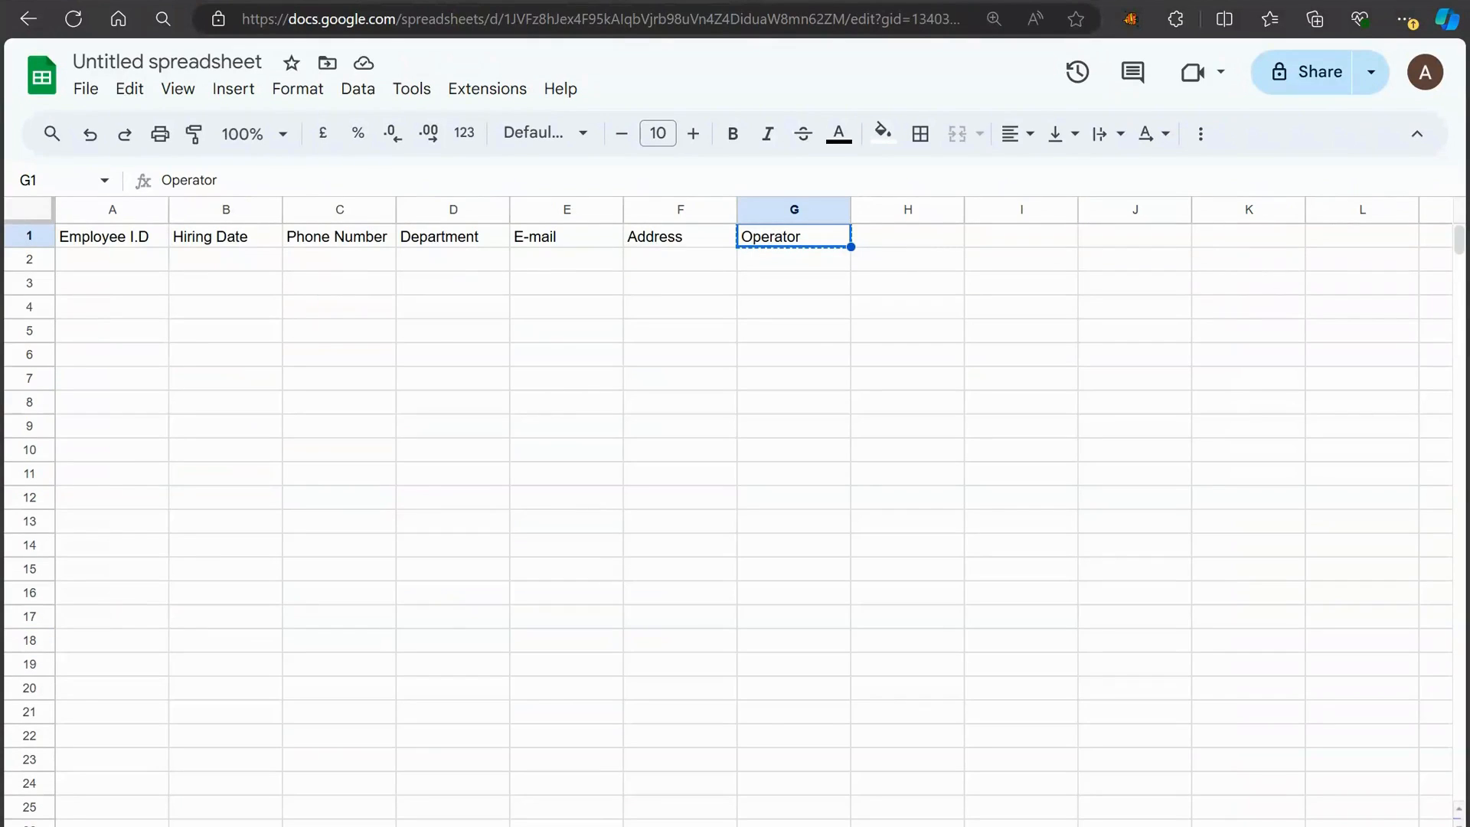
left_click(586, 825)
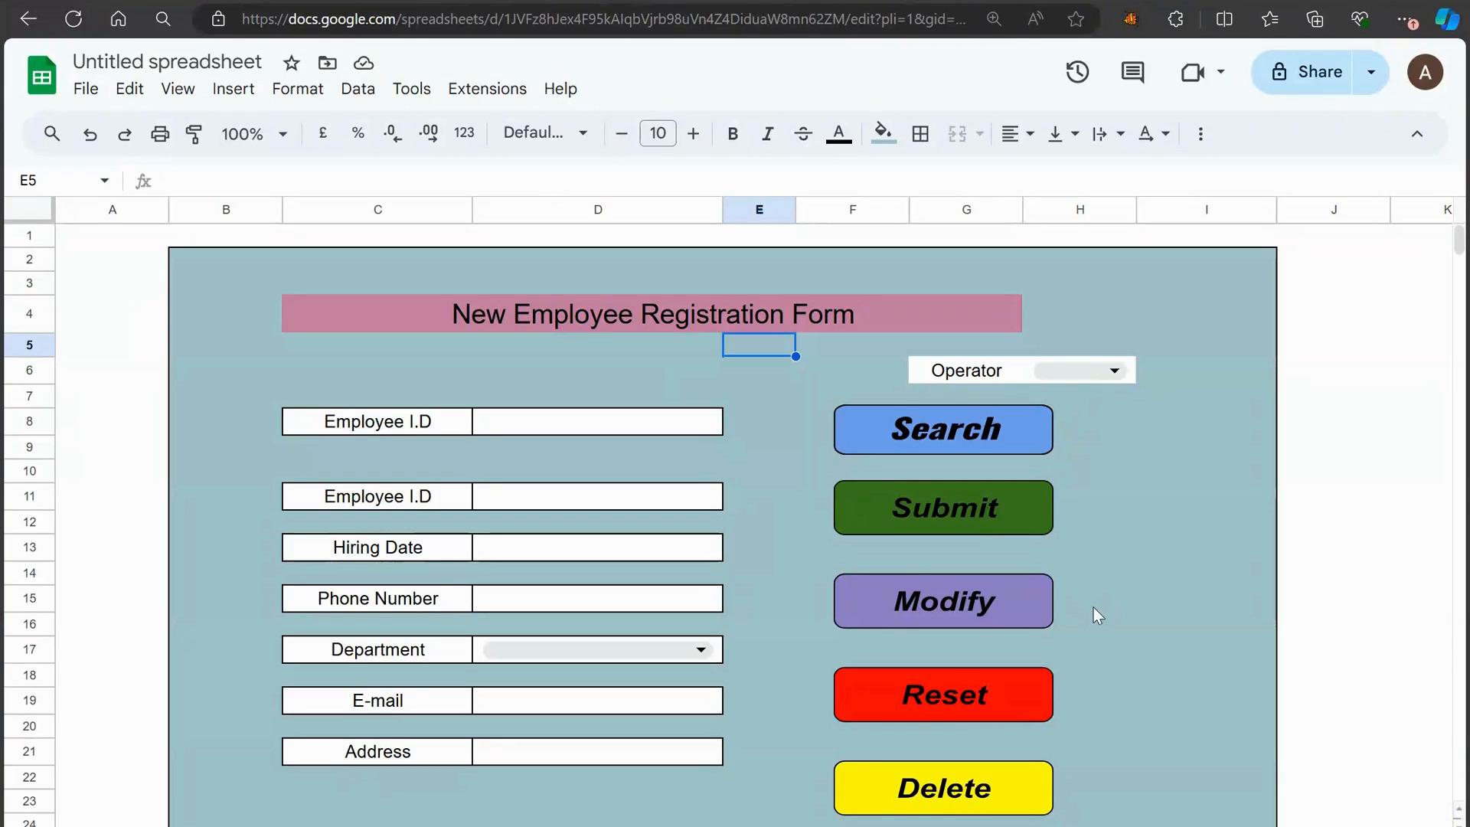
Step: Open Apps Script for the spreadsheet and delete the default myFunction code
left_click(487, 89)
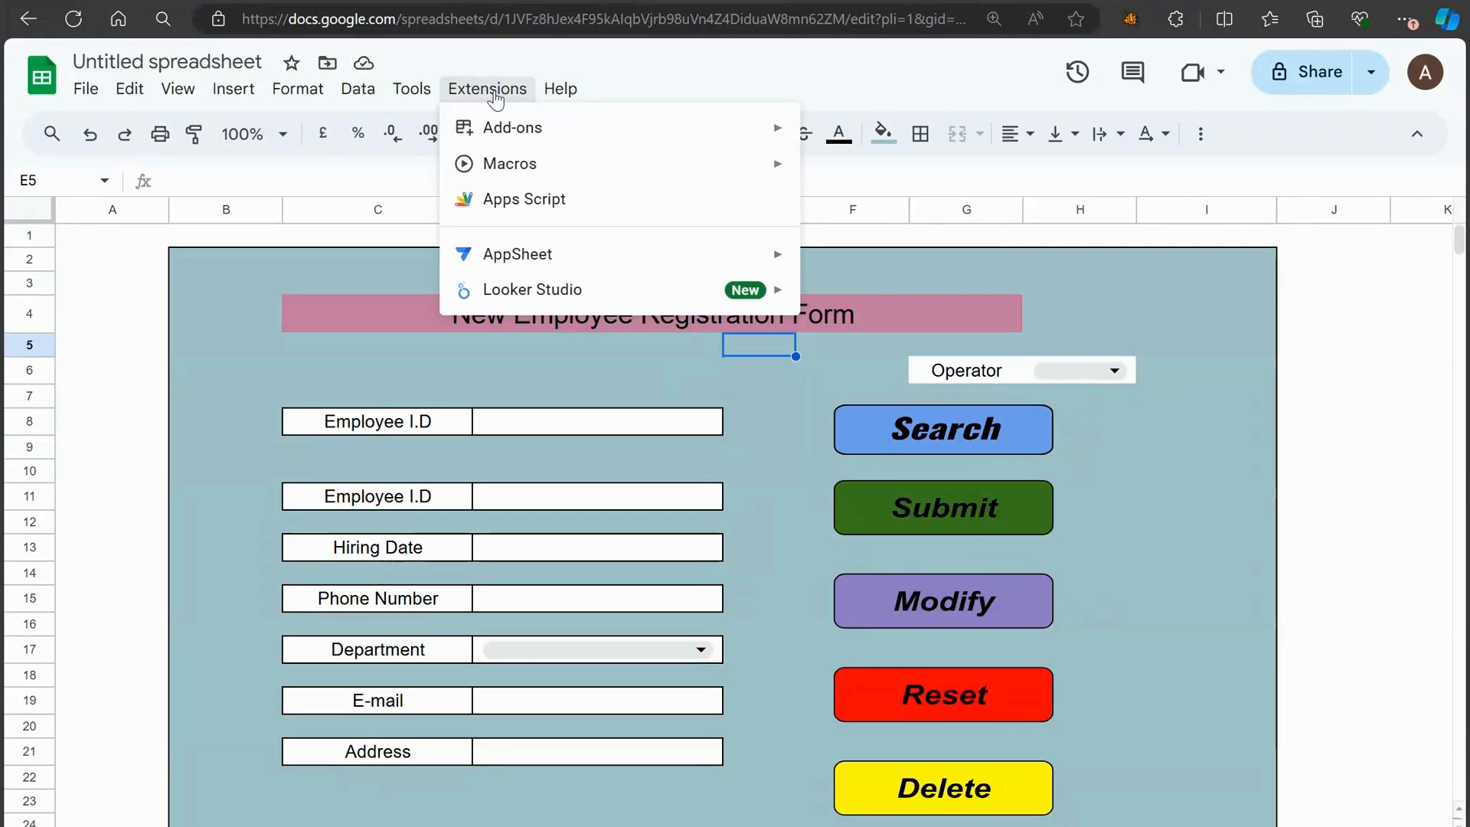
left_click(567, 202)
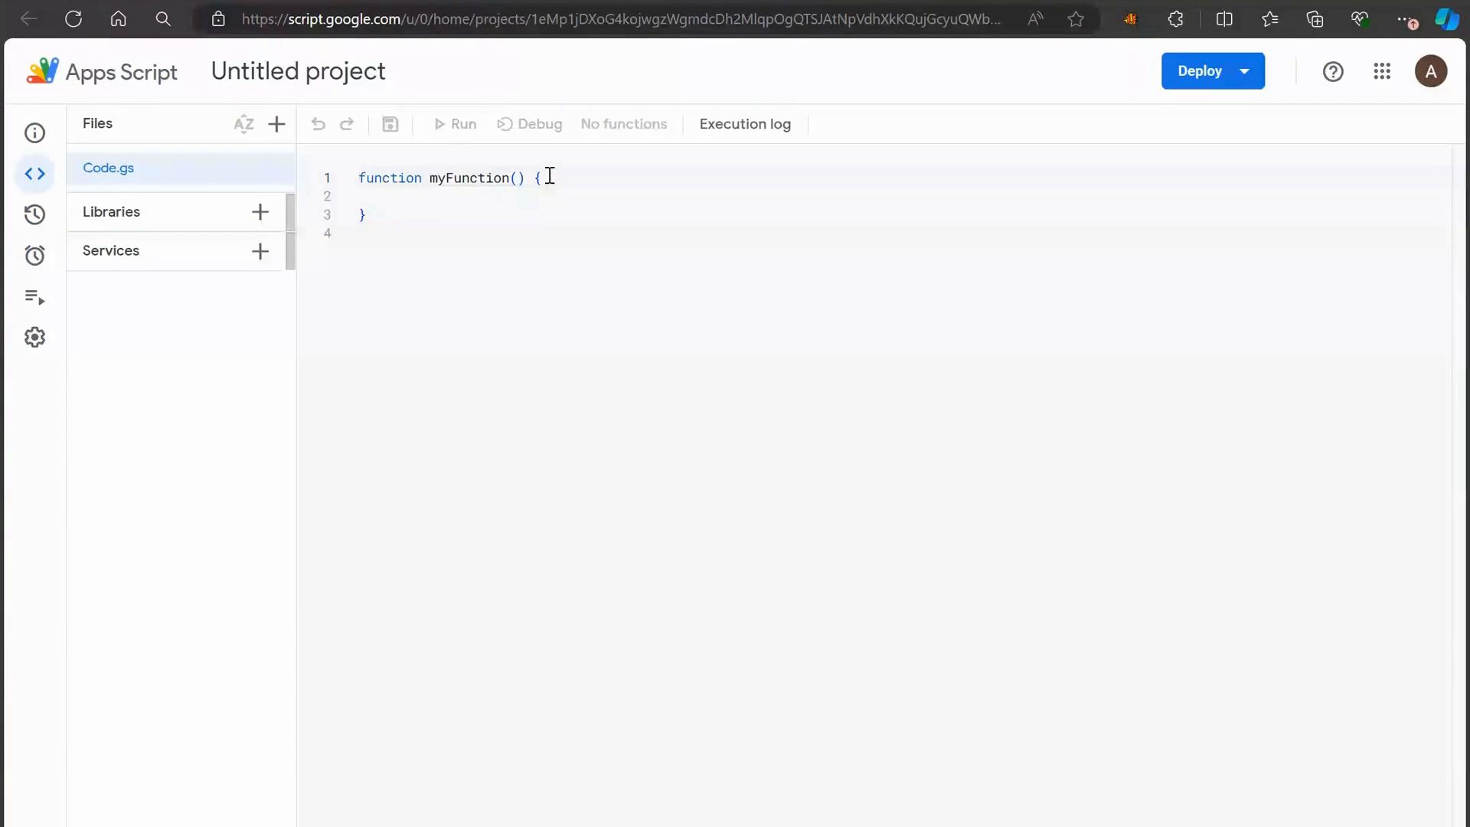
left_click_drag(545, 178, 352, 175)
key("BackSpace")
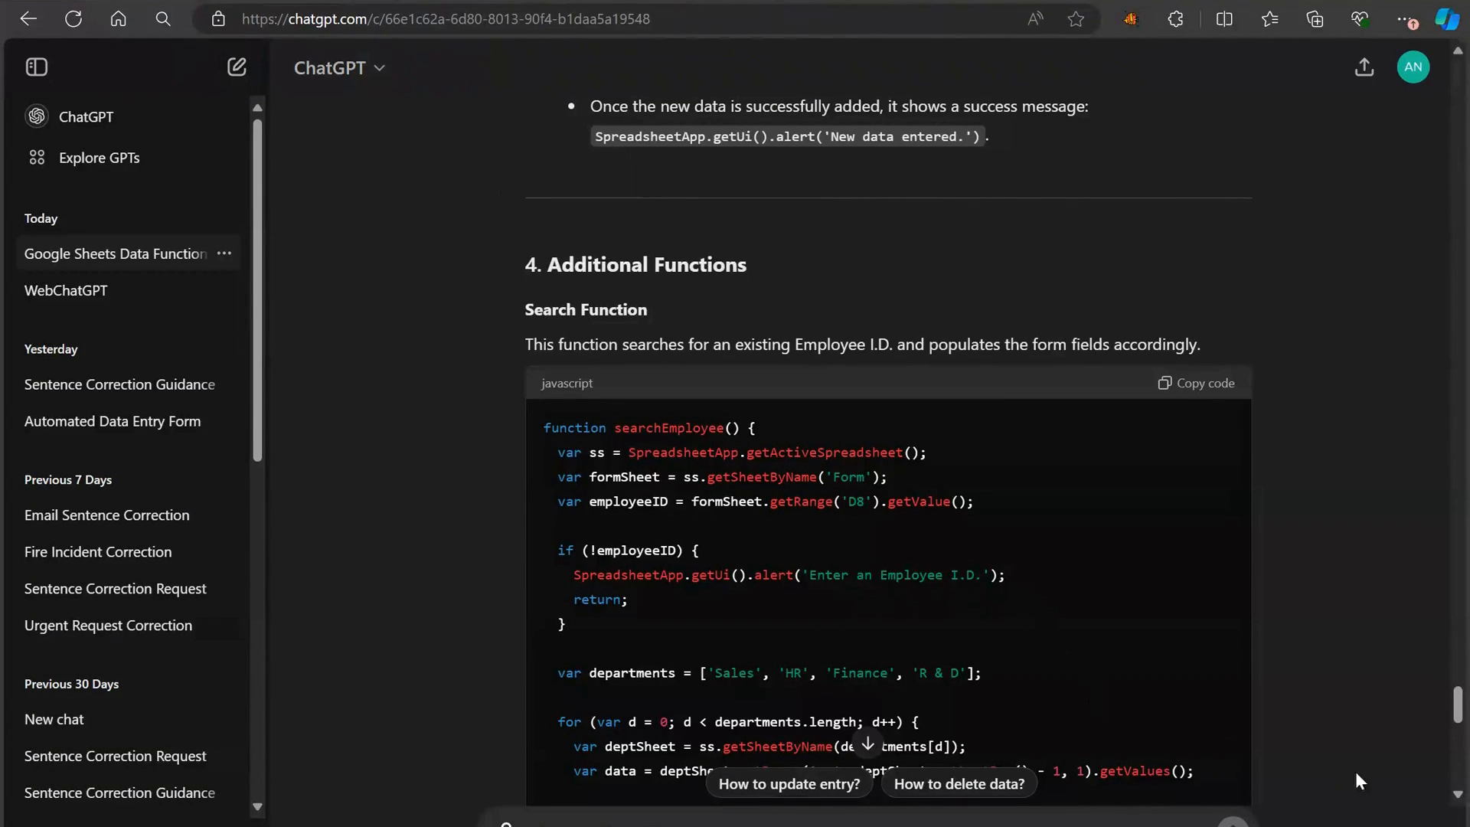
Step: Scroll through the ChatGPT-generated Search and Clear Form script functions
left_click(1457, 795)
left_click(1458, 797)
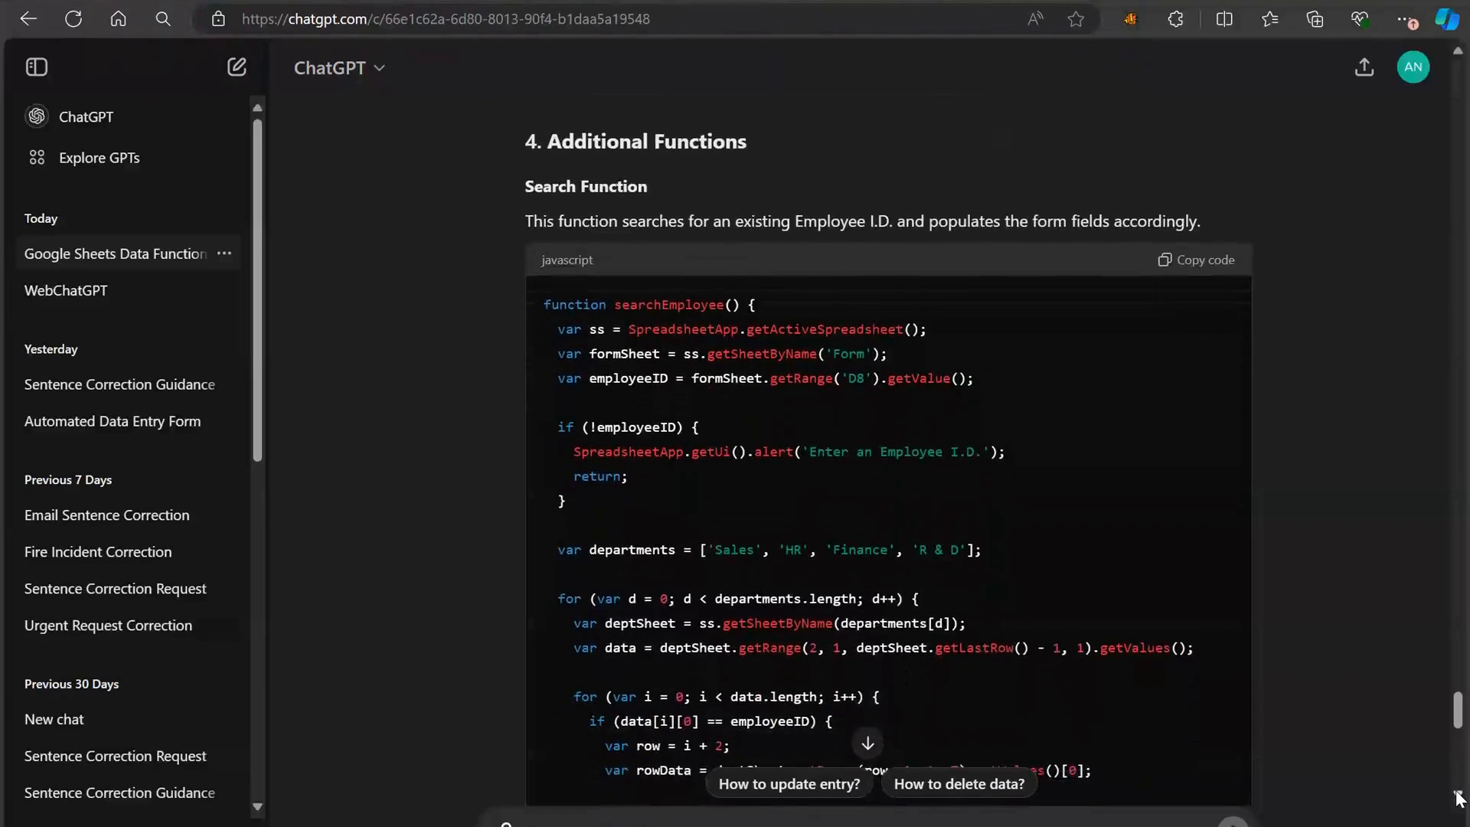
left_click(1458, 797)
left_click(1458, 798)
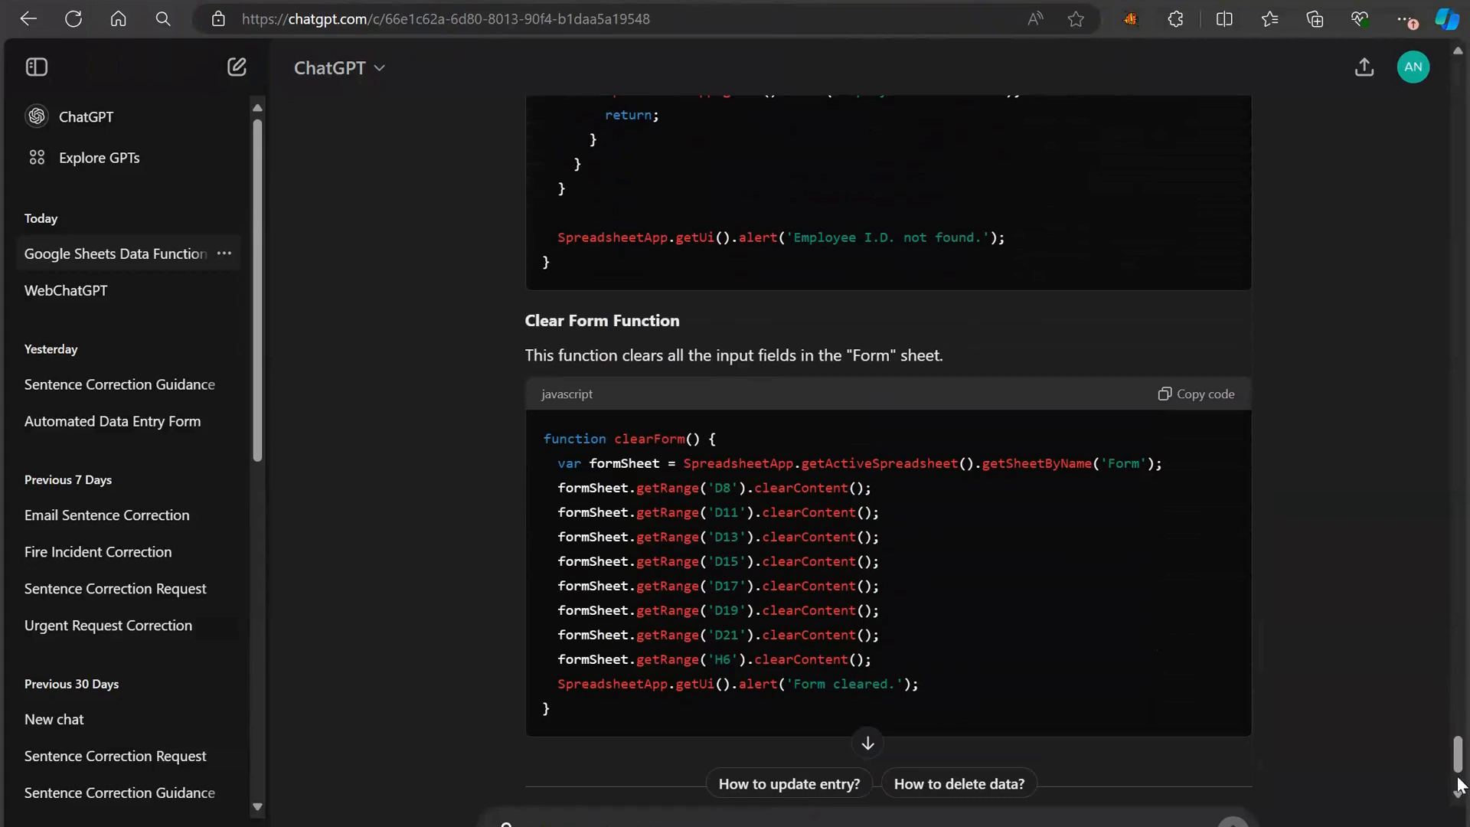
left_click(1455, 58)
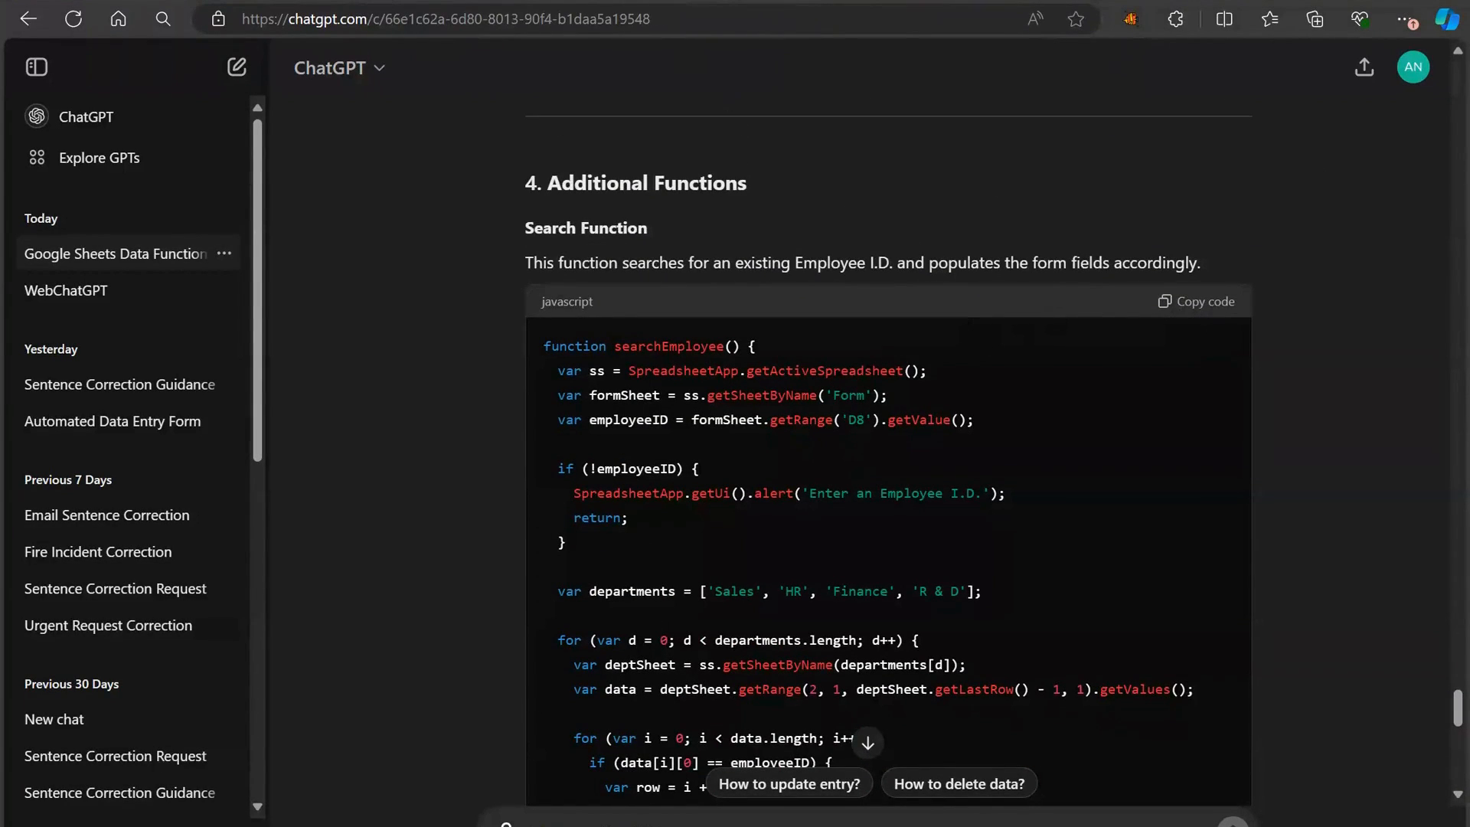
left_click(651, 2)
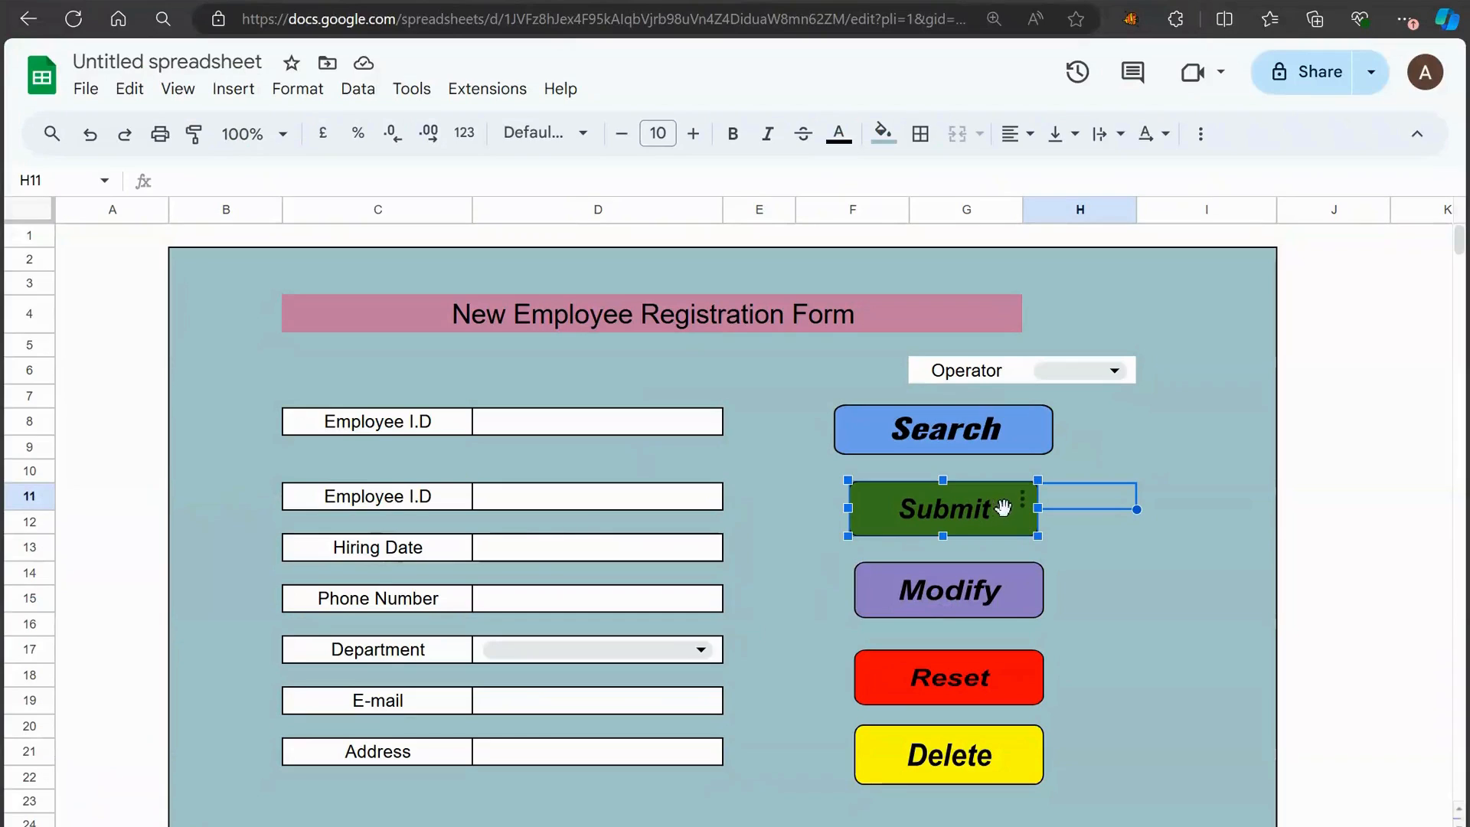
Step: Assign the submitFormData script to the Submit button, copying the function name from ChatGPT
left_click(1024, 503)
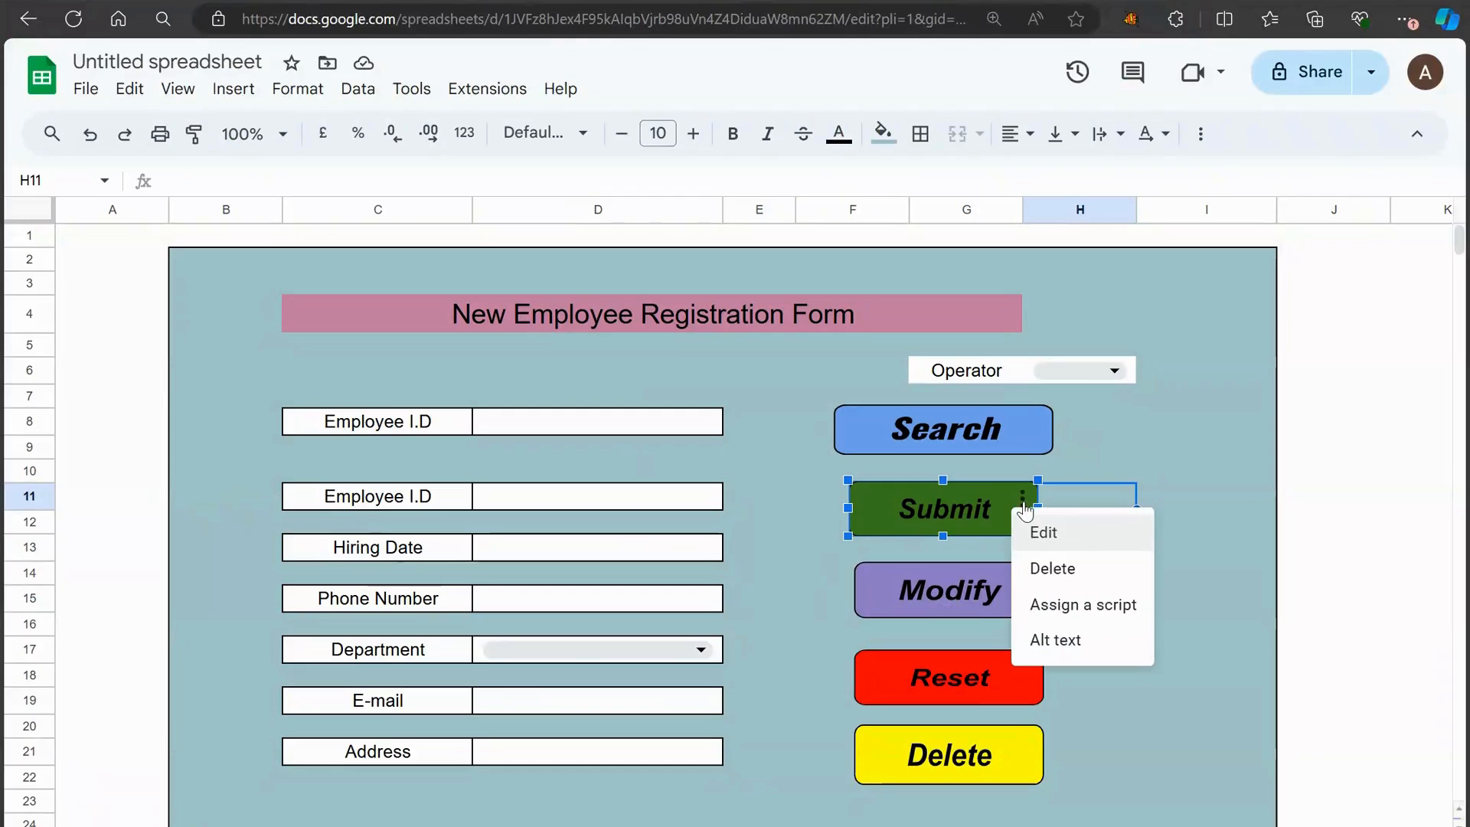
left_click(1076, 606)
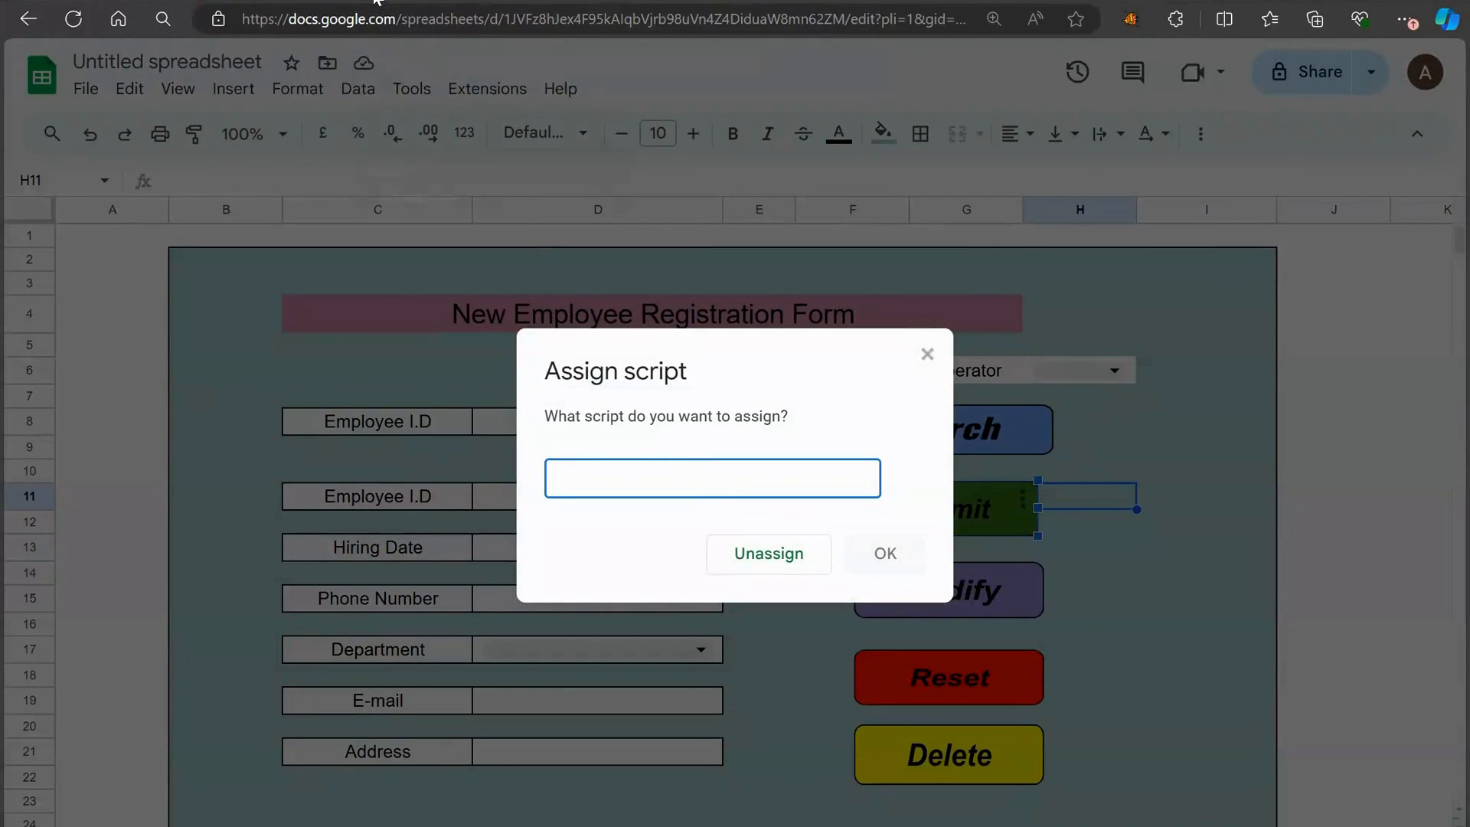
left_click(428, 1)
left_click_drag(1457, 635, 1433, 559)
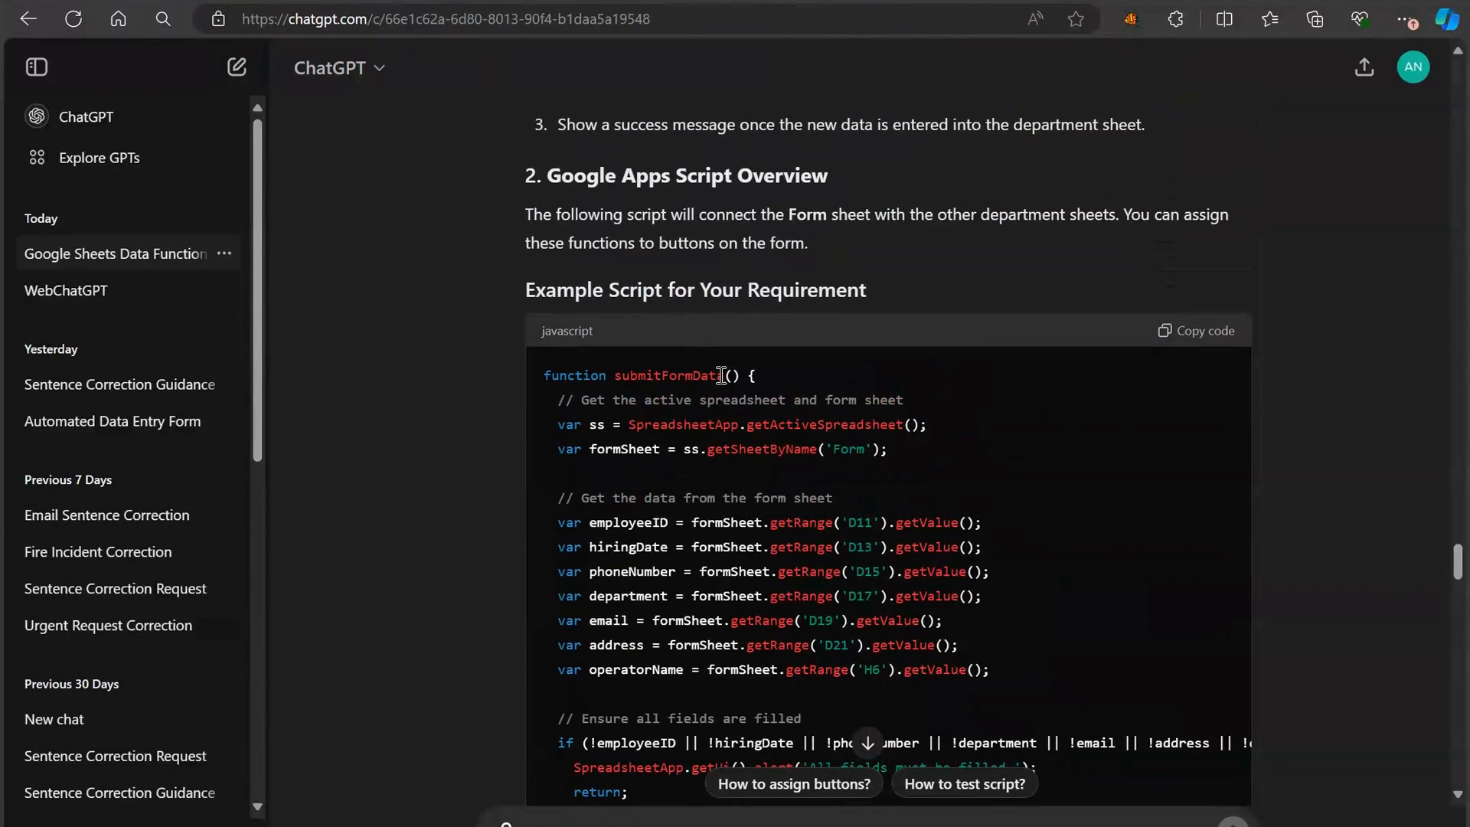
left_click_drag(727, 375, 616, 373)
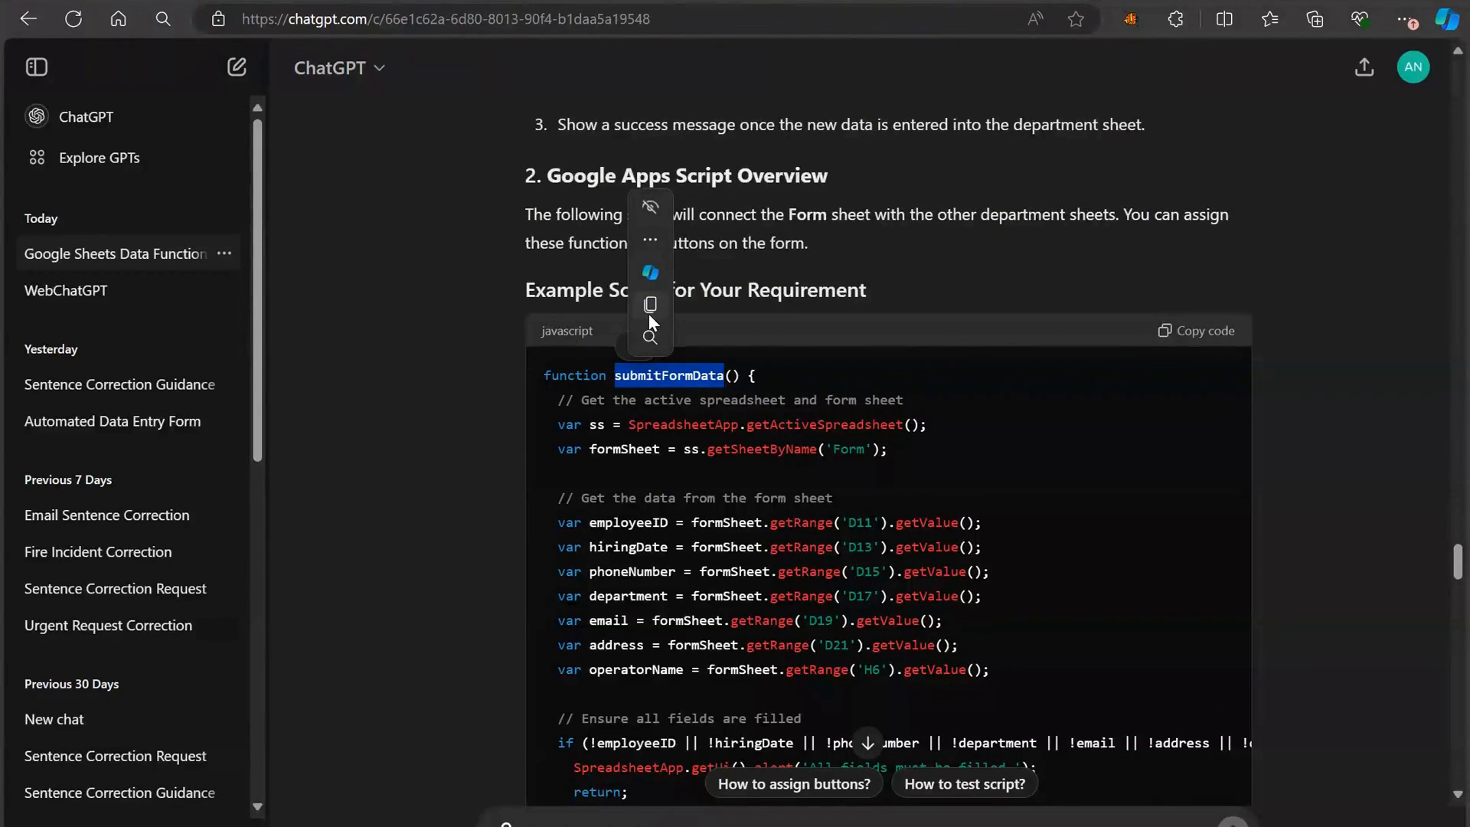
left_click(632, 3)
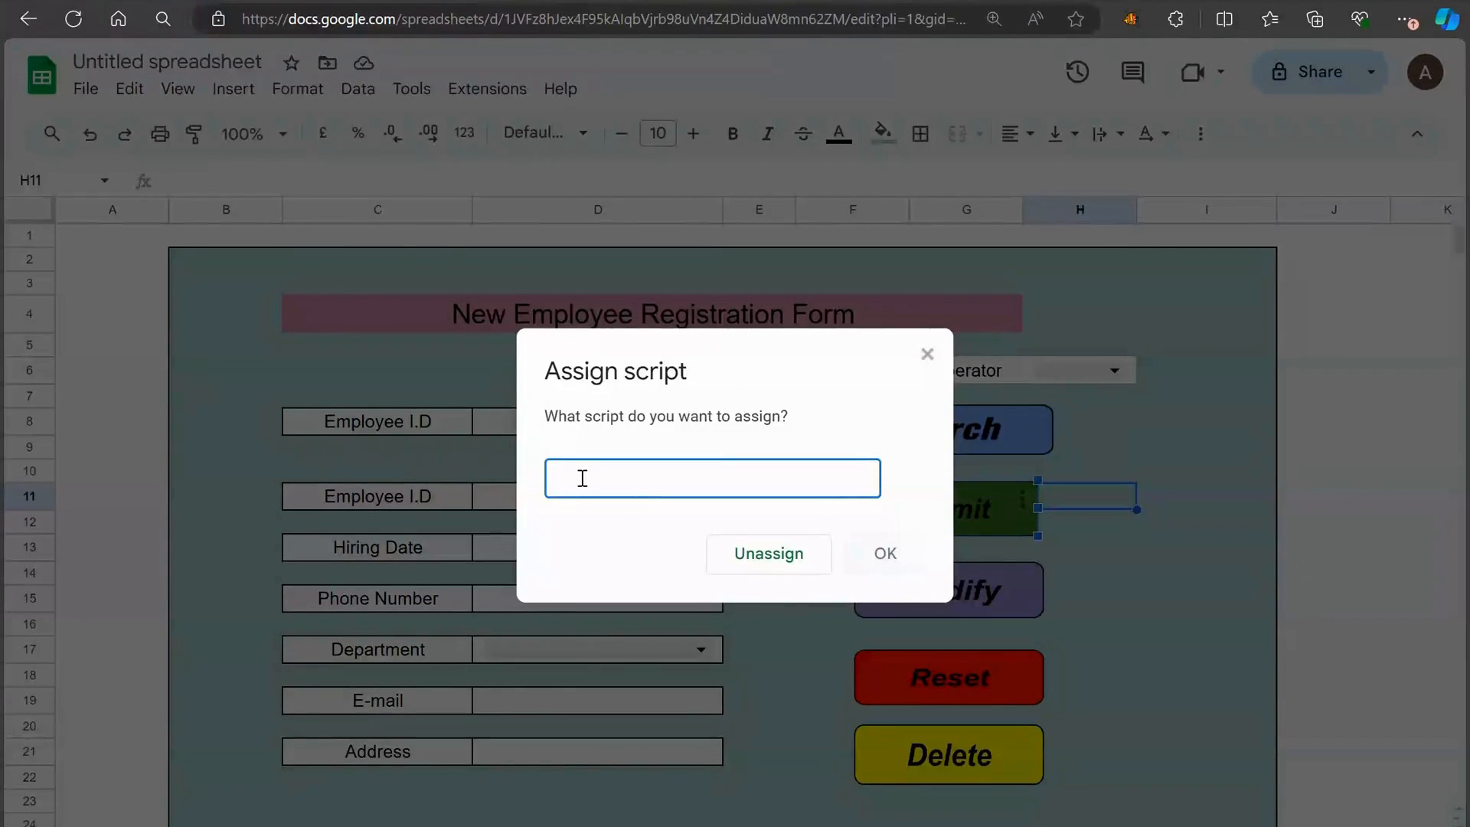
key("ctrl+v")
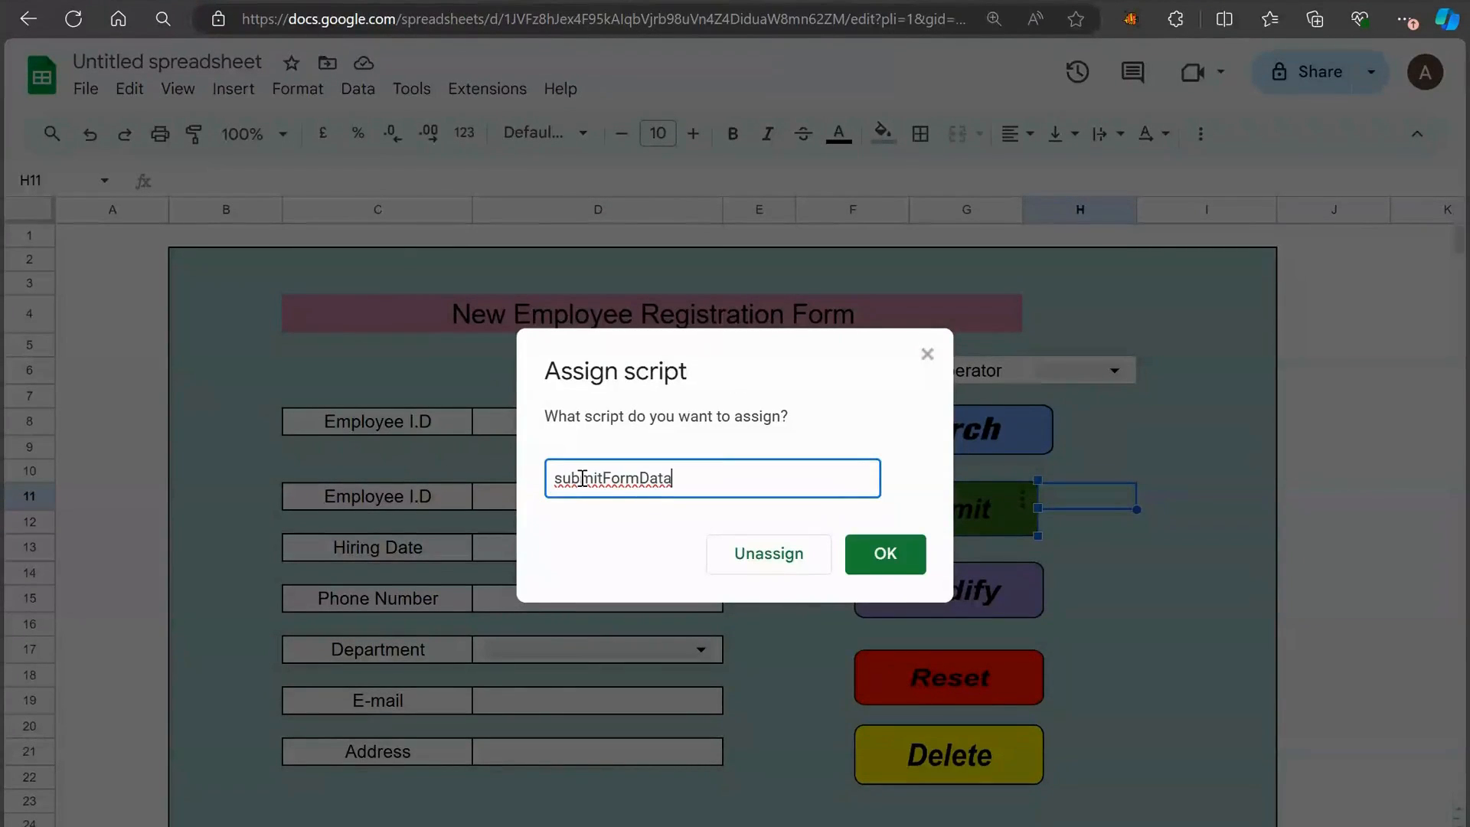
left_click(895, 555)
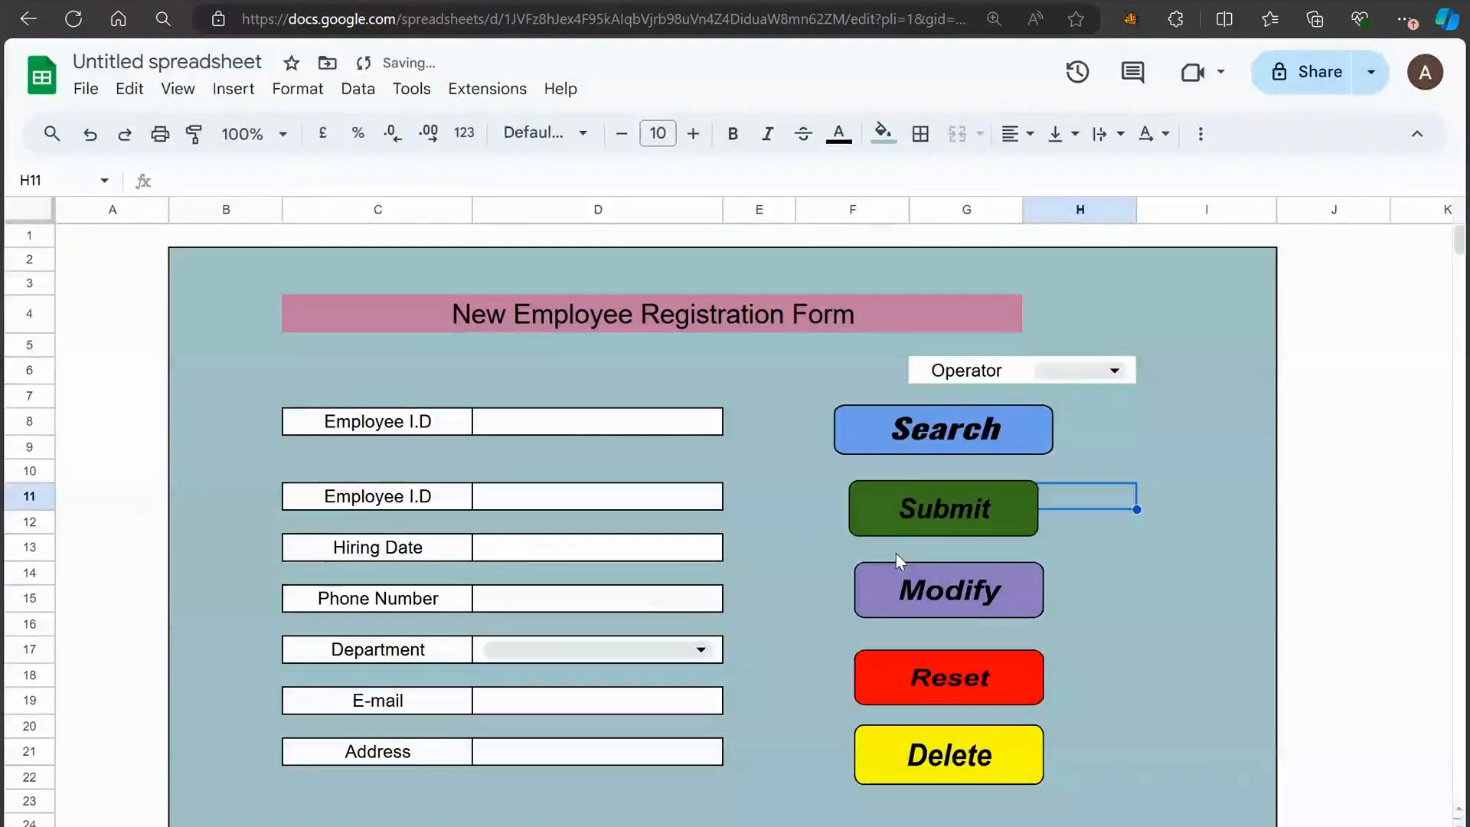
Step: Run the Submit button and authorise Untitled project to access the Google account via the advanced unsafe option
left_click(998, 509)
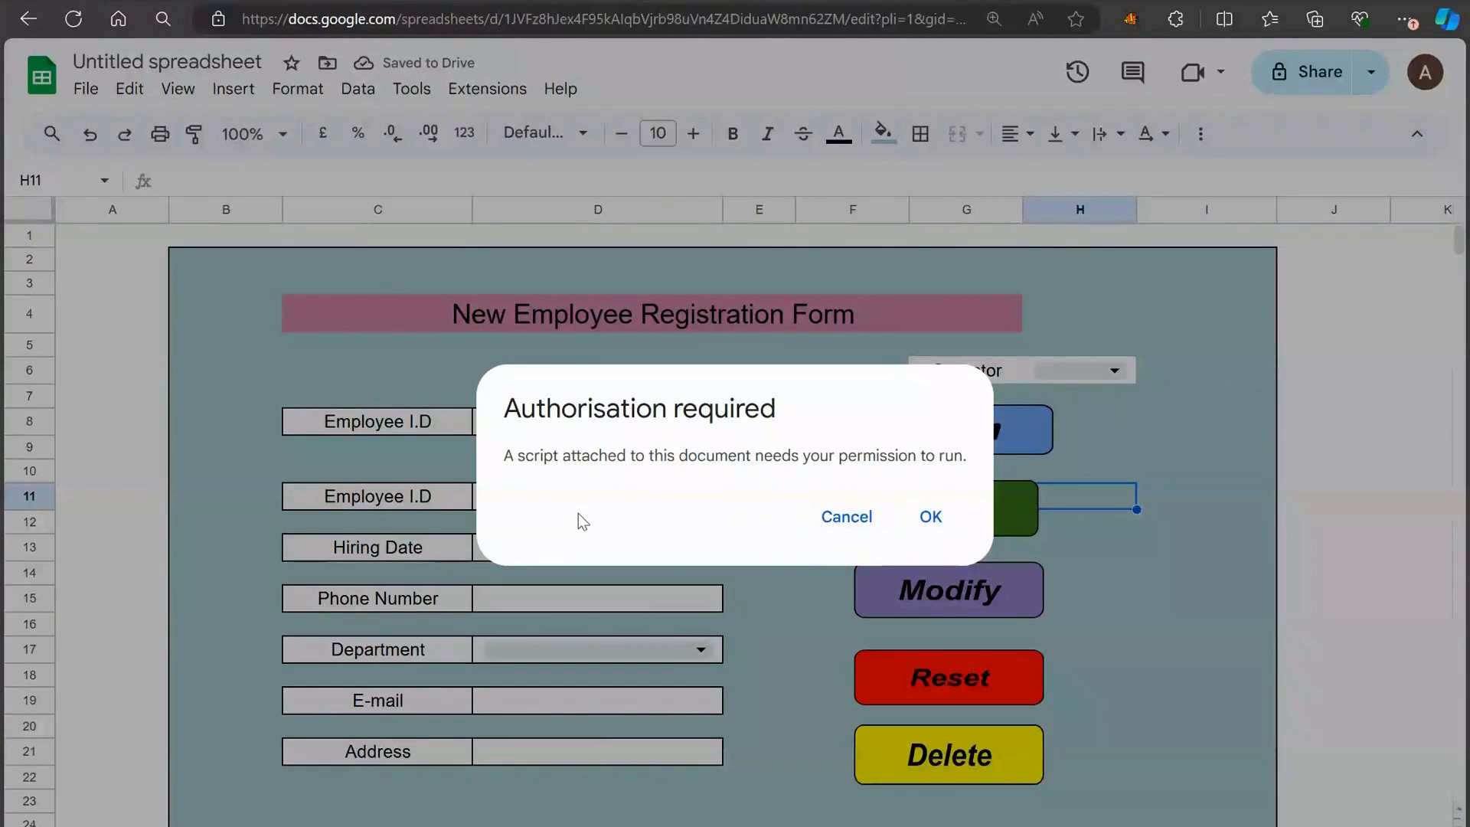
left_click(932, 518)
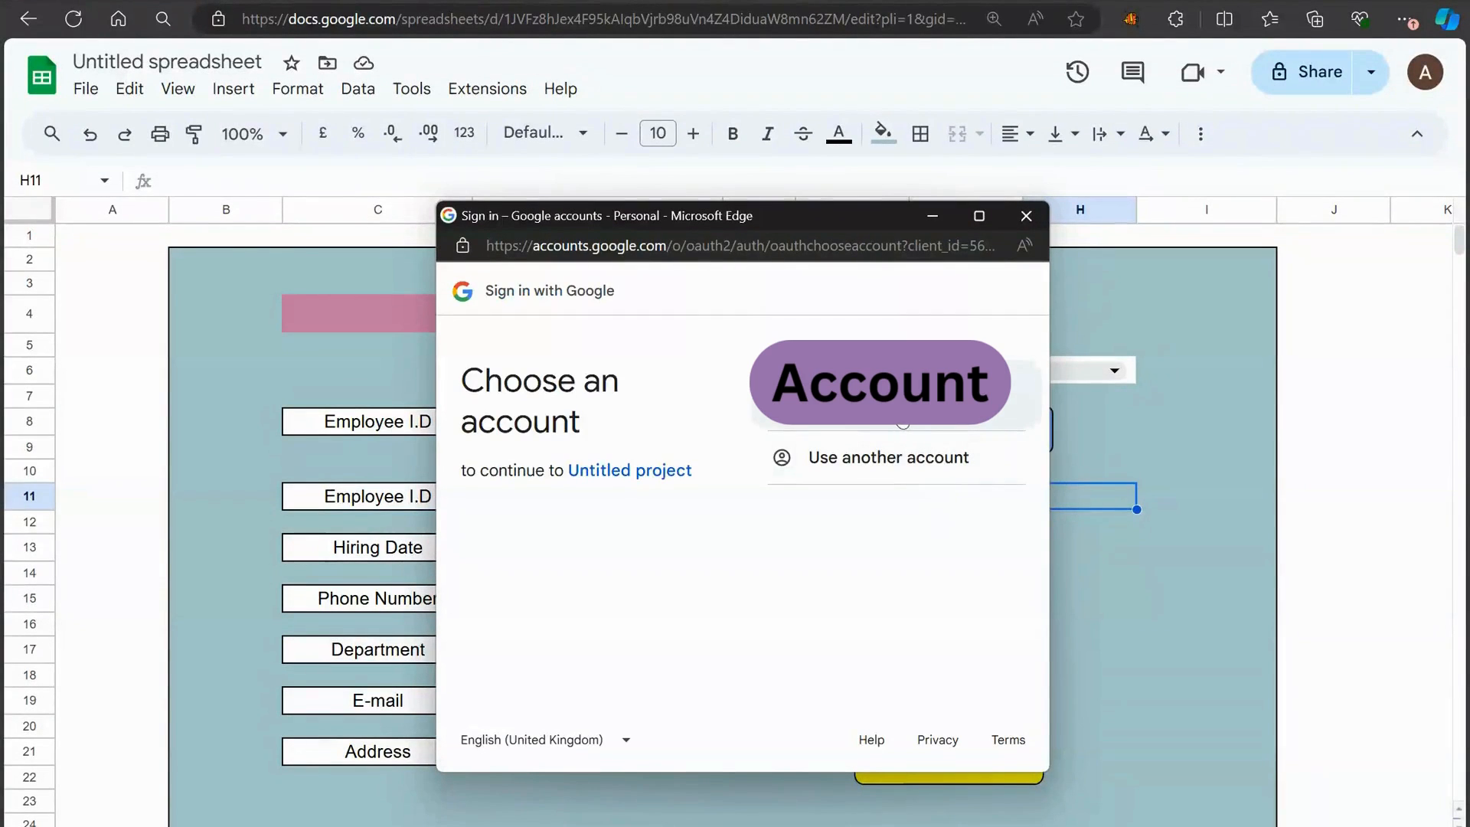
left_click(881, 398)
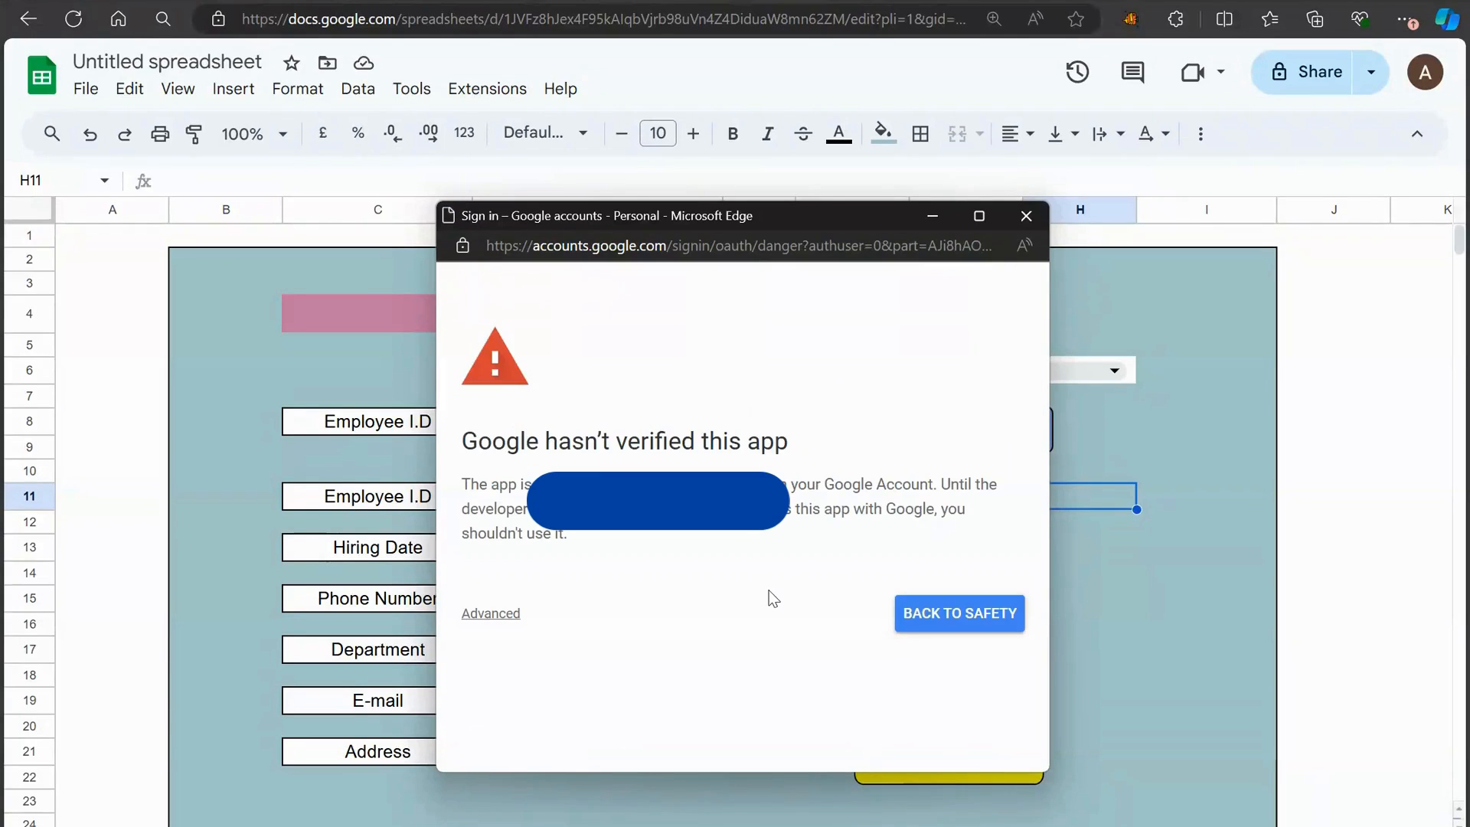
left_click(483, 614)
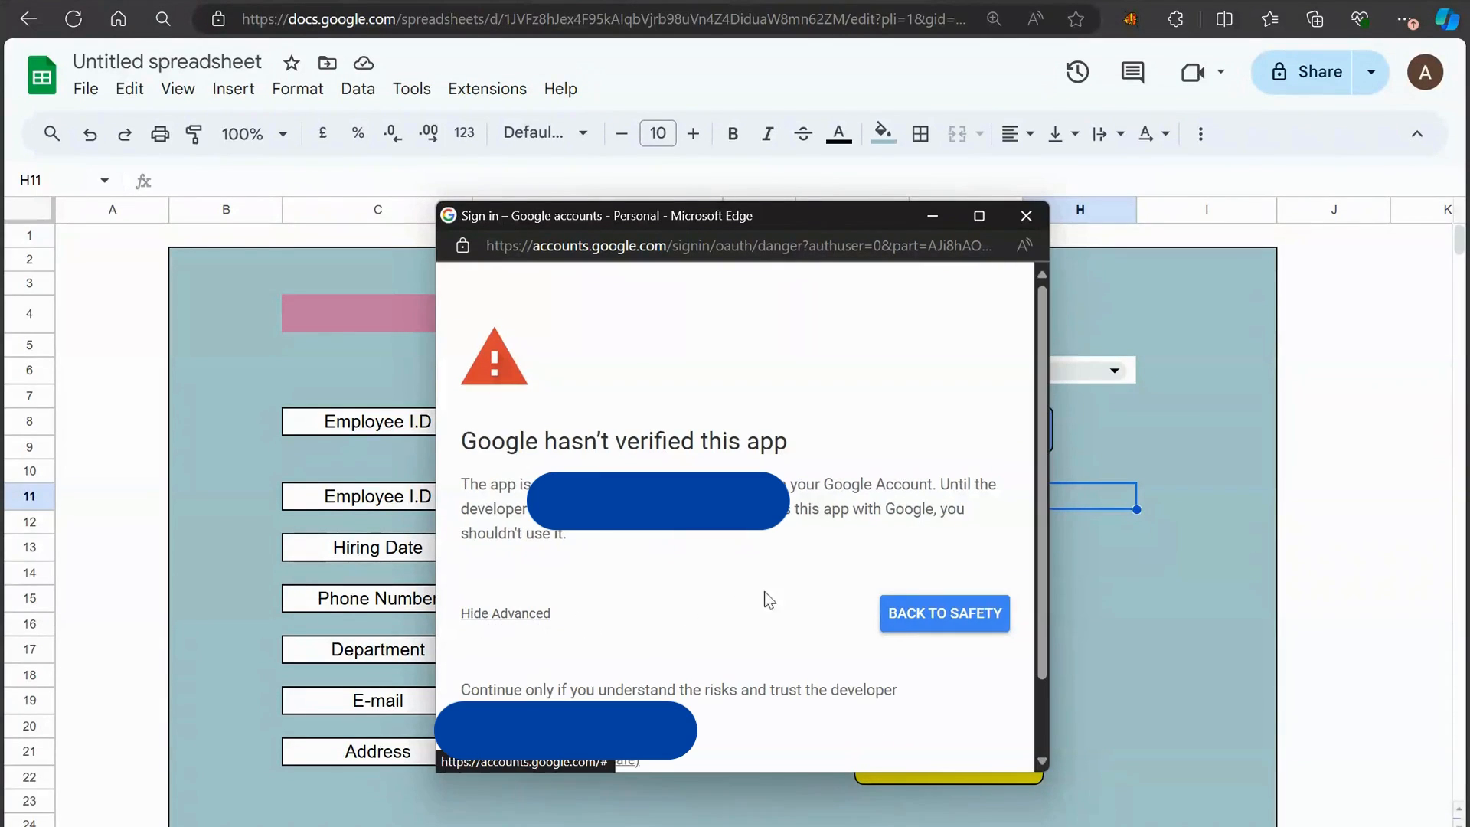
scroll(764, 594, "down", 1)
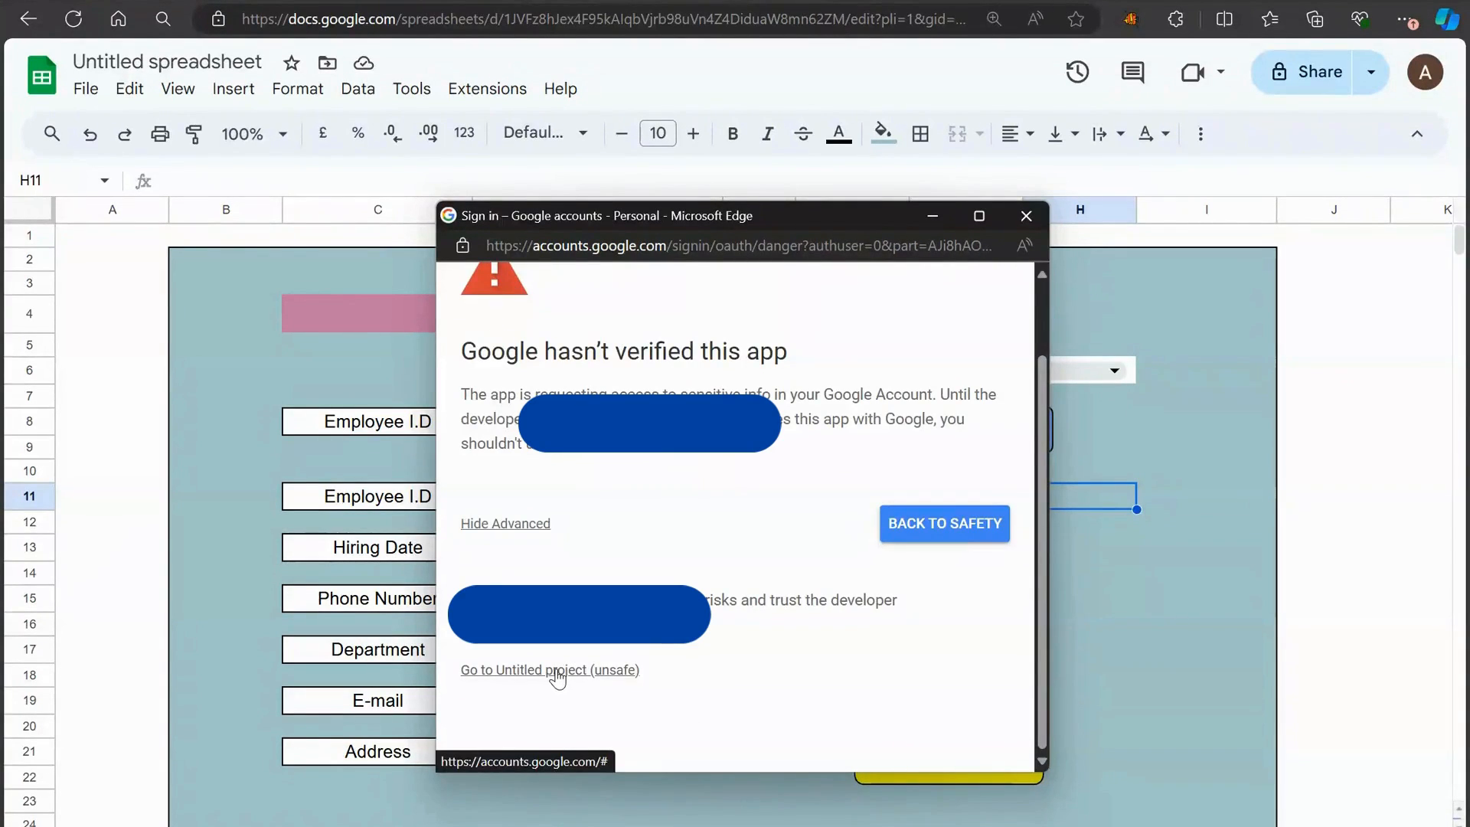
left_click(558, 672)
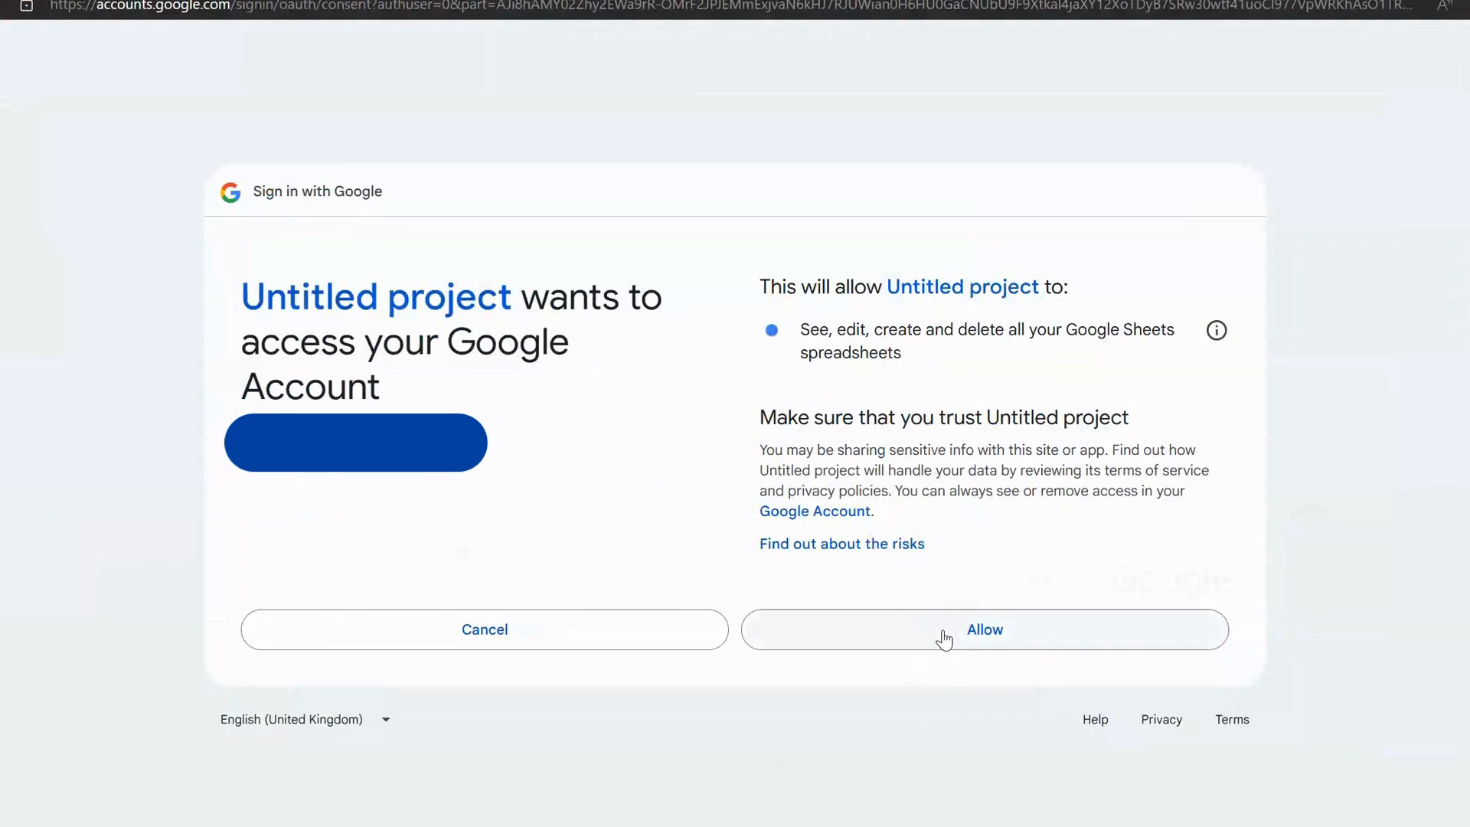
left_click(944, 636)
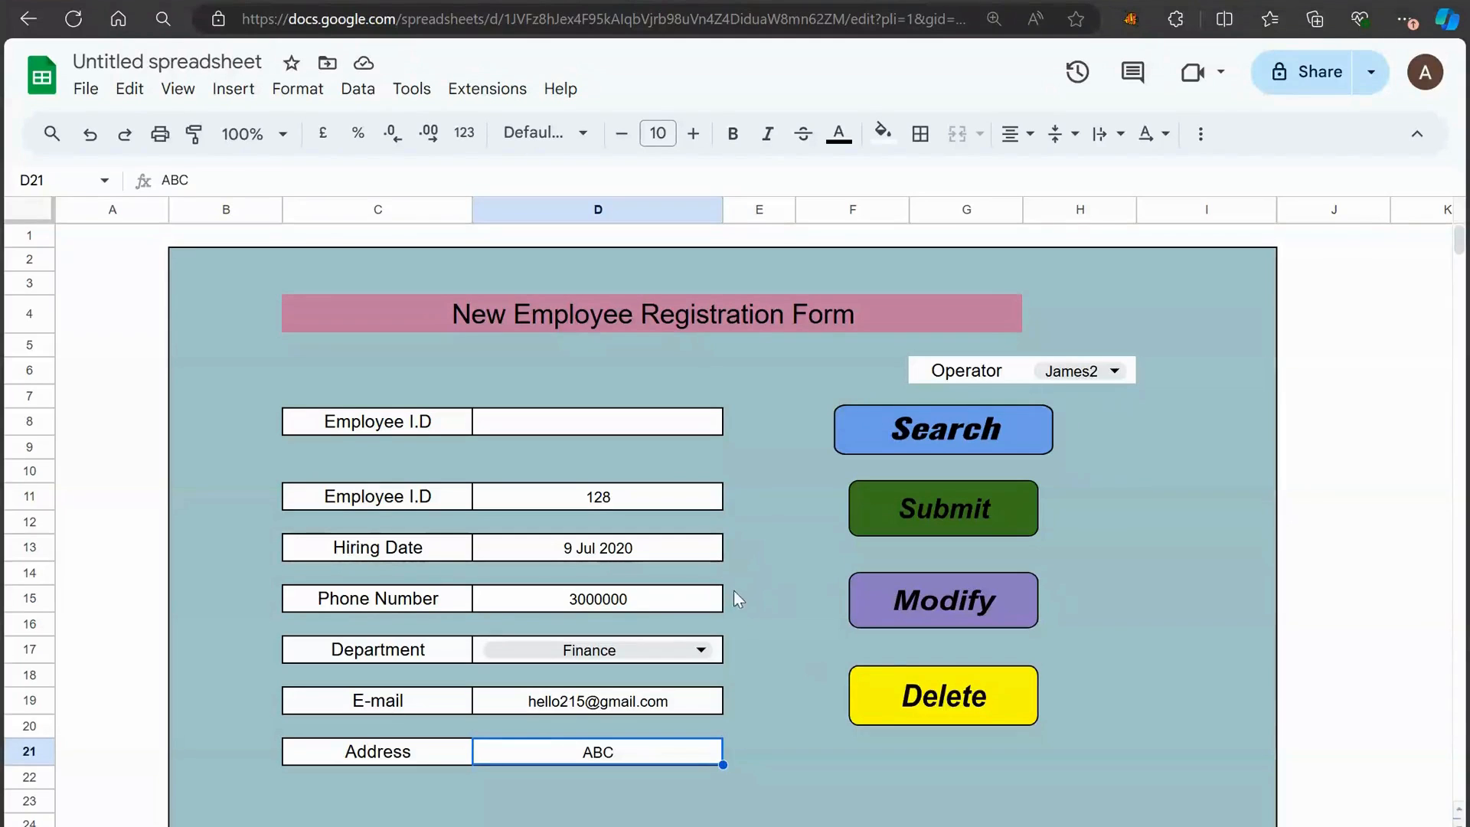
Step: Submit the filled form entries with the Submit button and dismiss the confirmation message
left_click(939, 512)
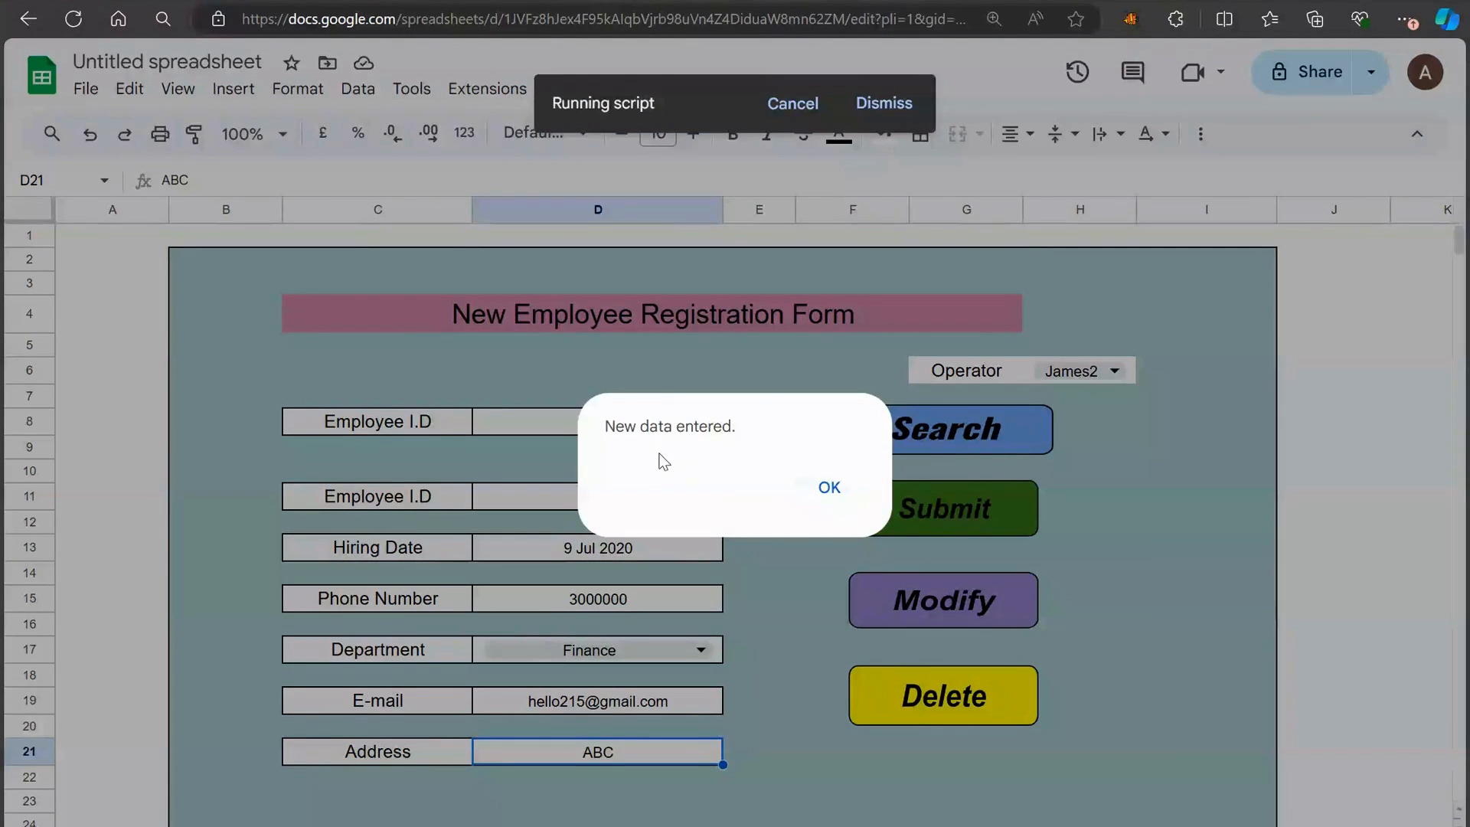
left_click(827, 488)
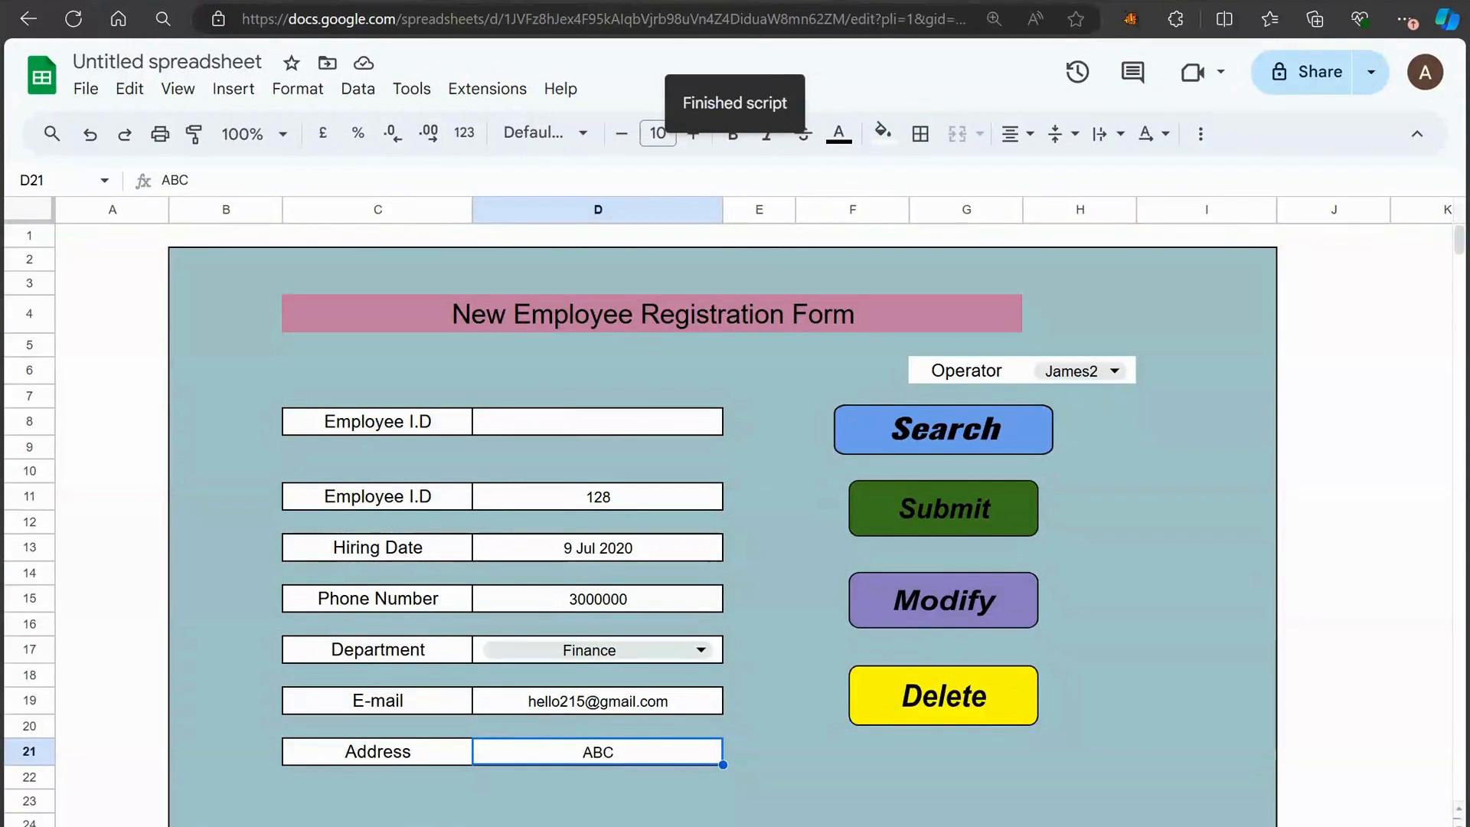
Step: Copy the clearForm function code from ChatGPT into the script and save the project
left_click(509, 825)
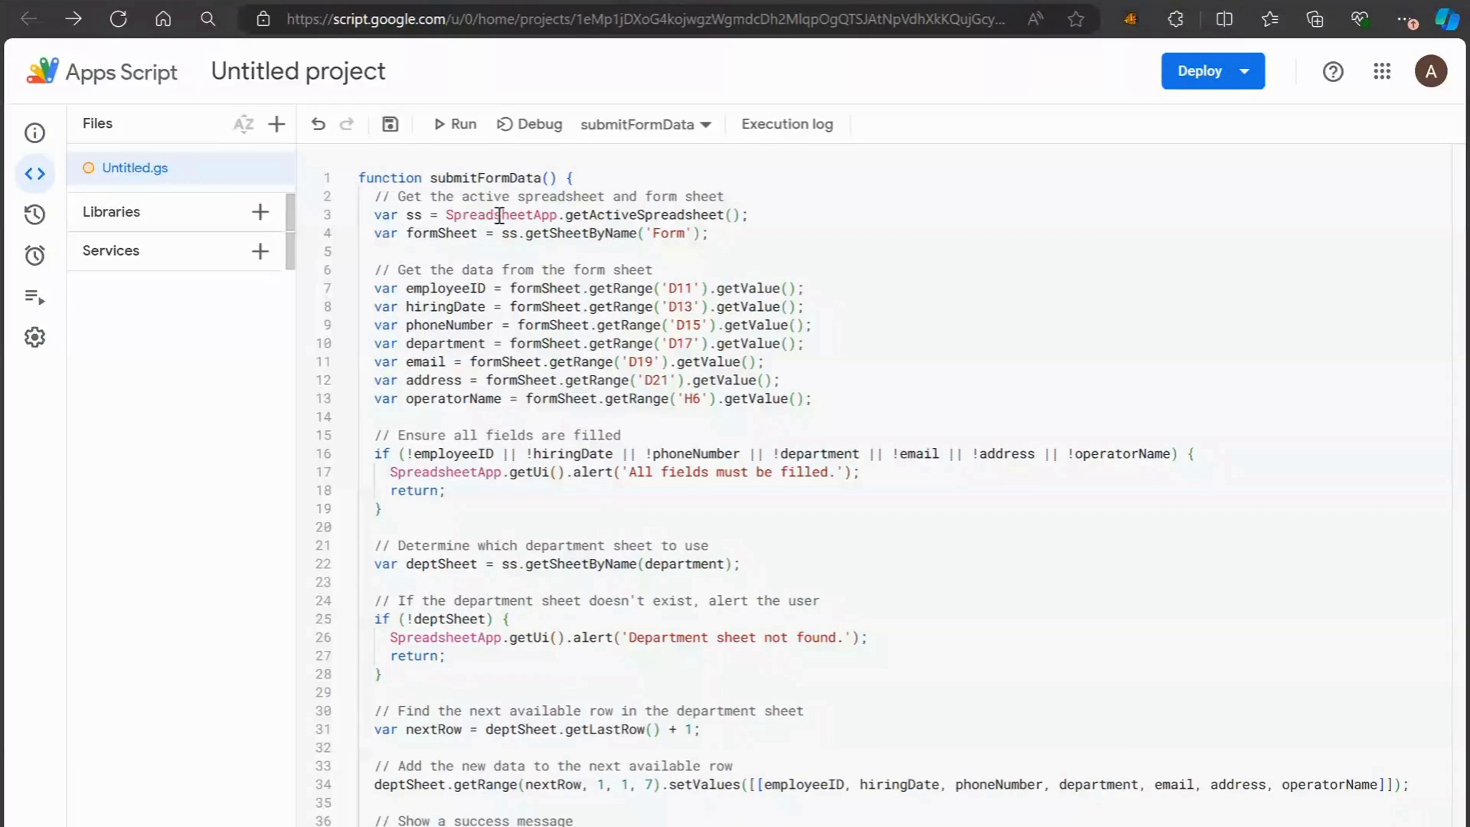
left_click(395, 2)
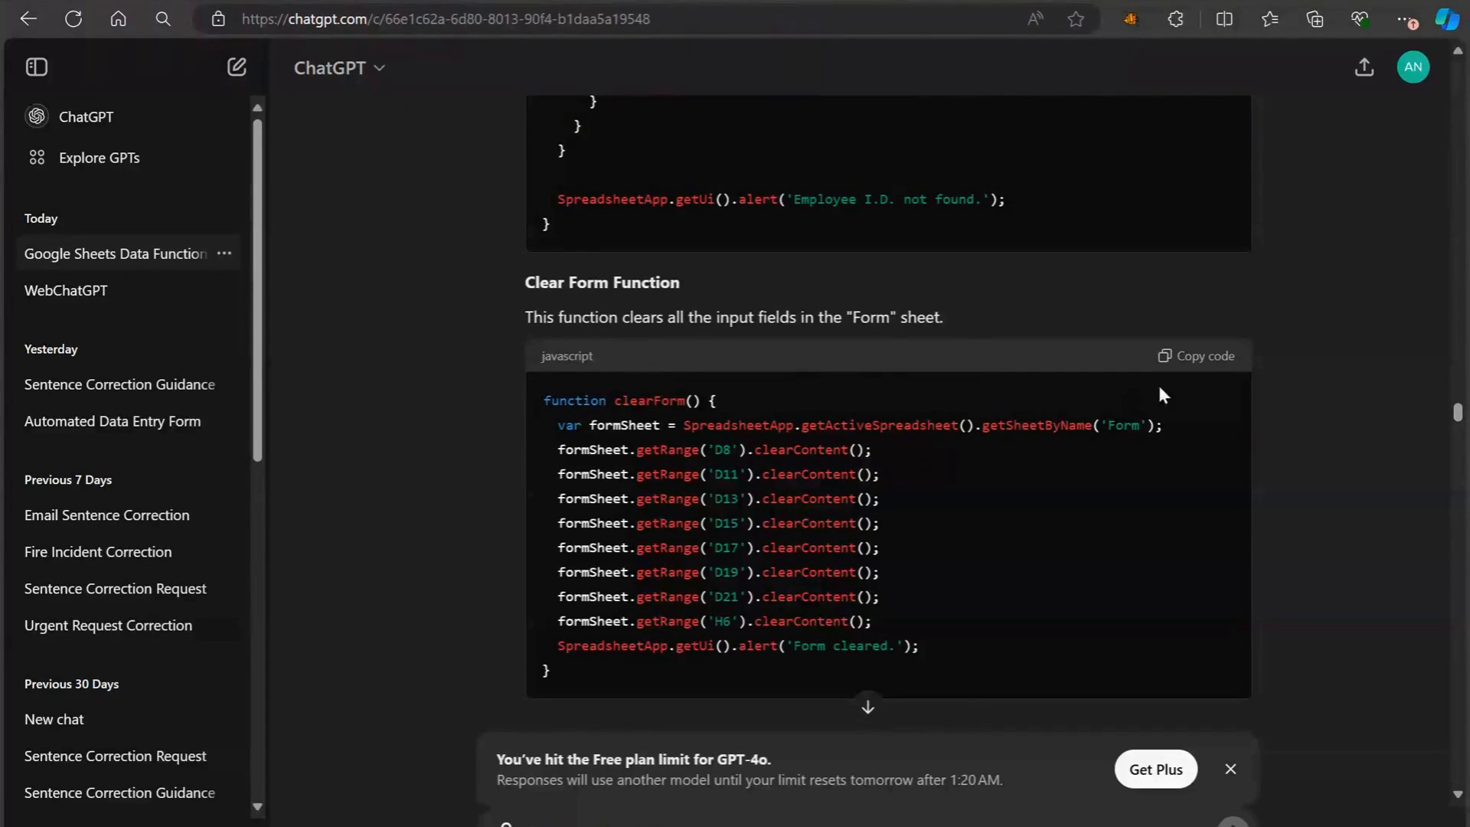
left_click(1196, 359)
left_click(665, 1)
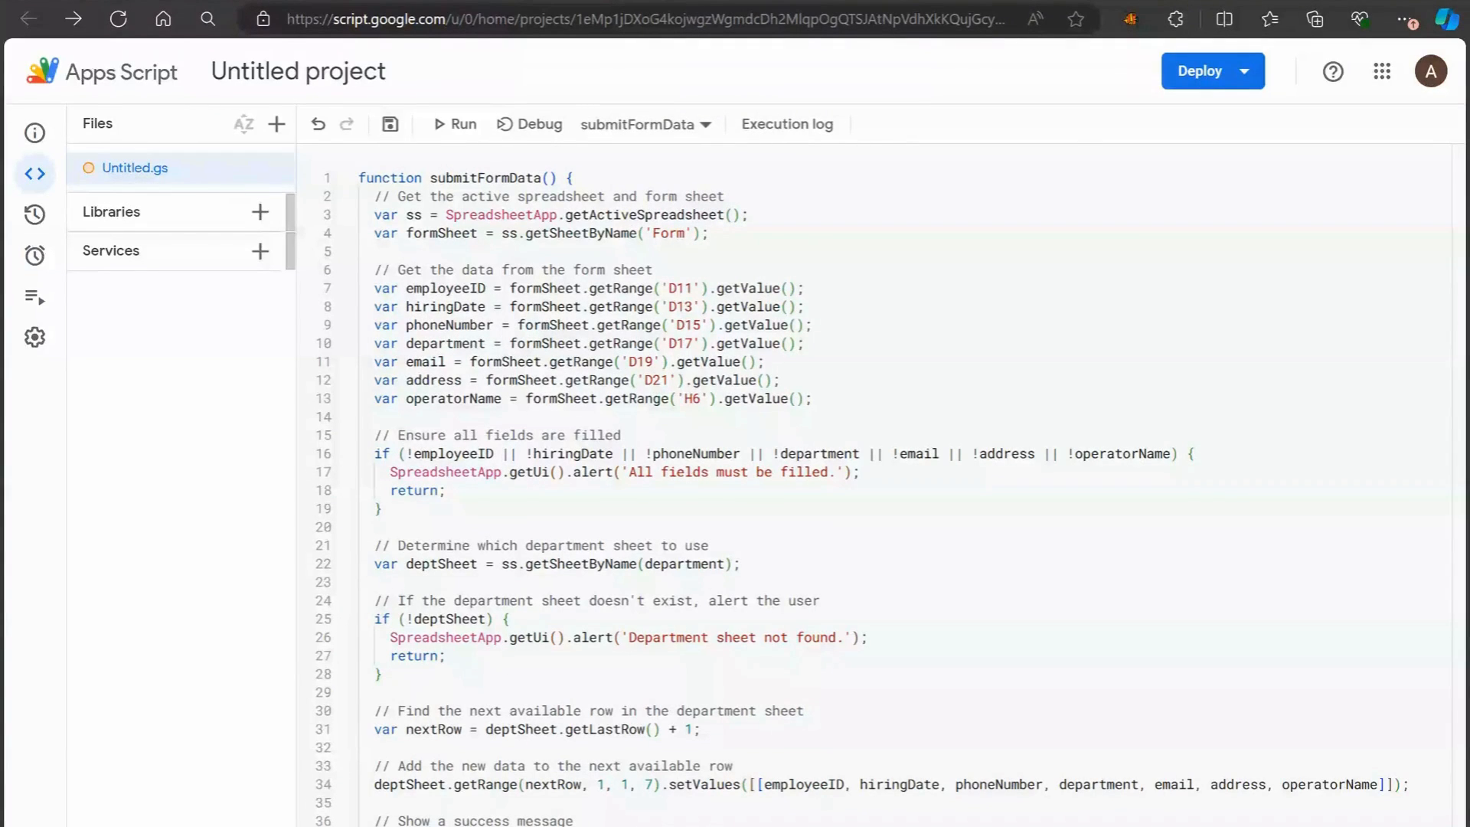
scroll(873, 482, "down", 3)
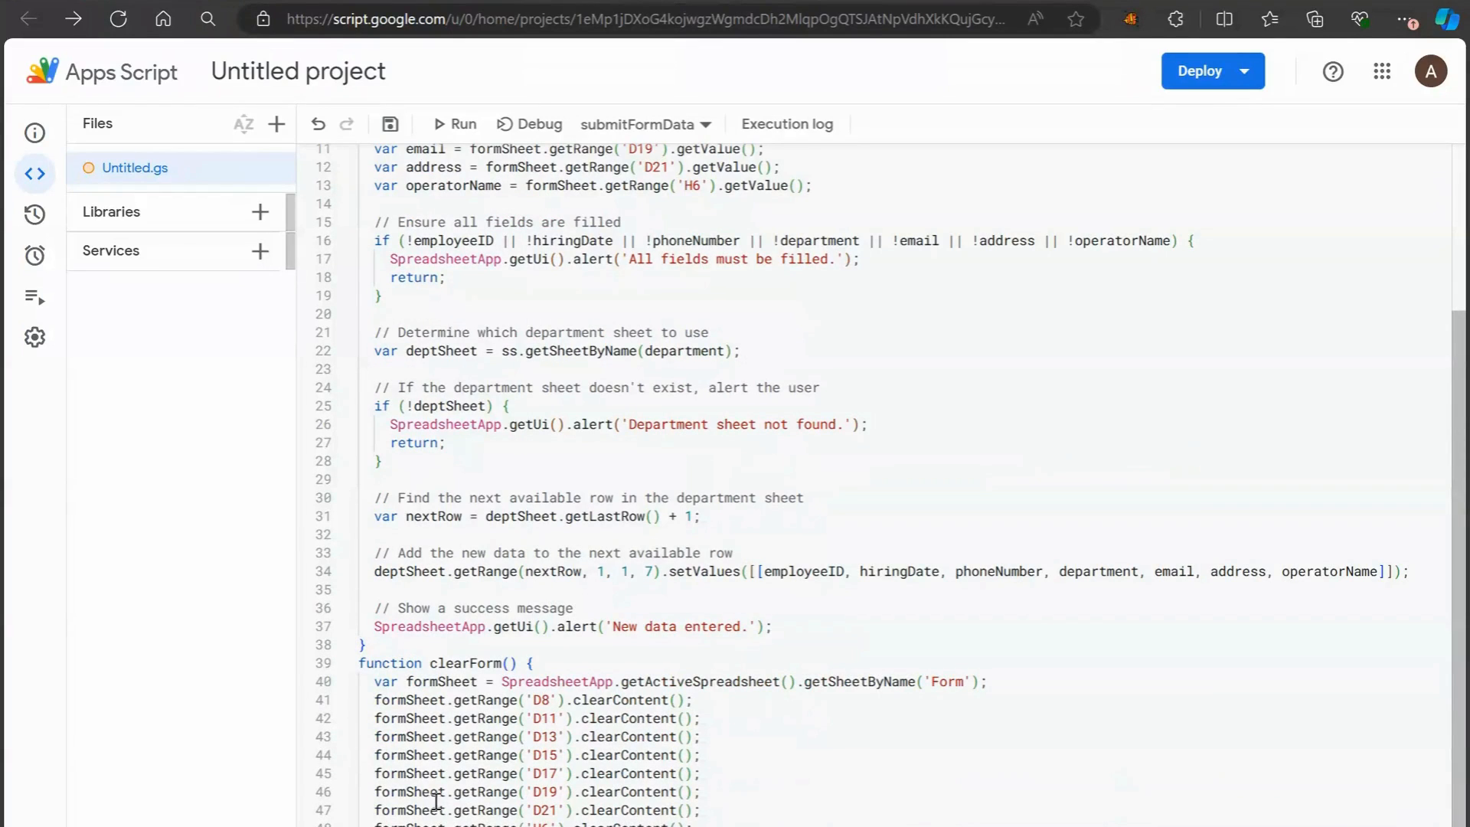
left_click(392, 125)
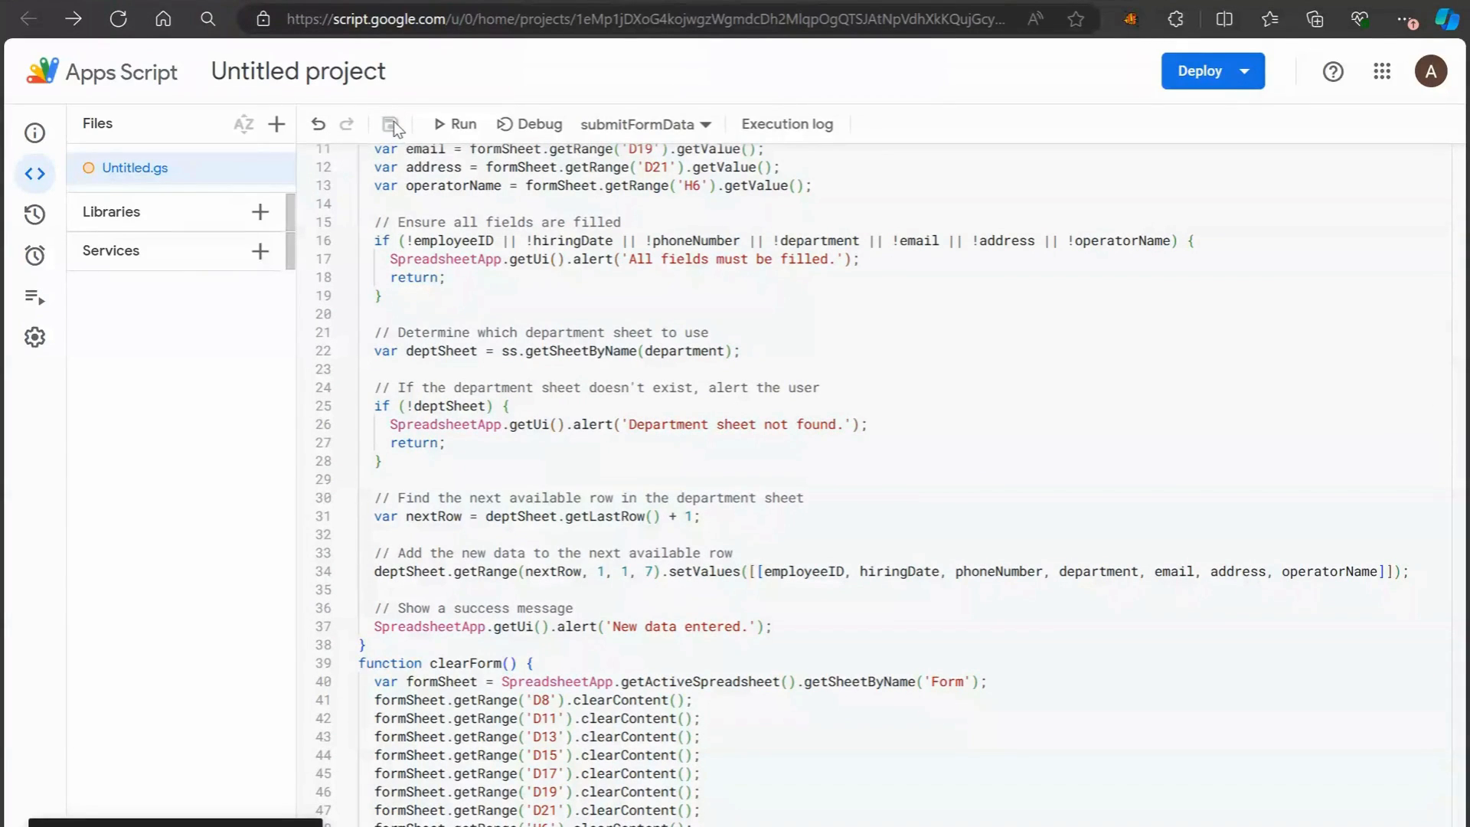
Step: Assign the clearForm script to the Delete button, copying the function name from the script editor
left_click(605, 9)
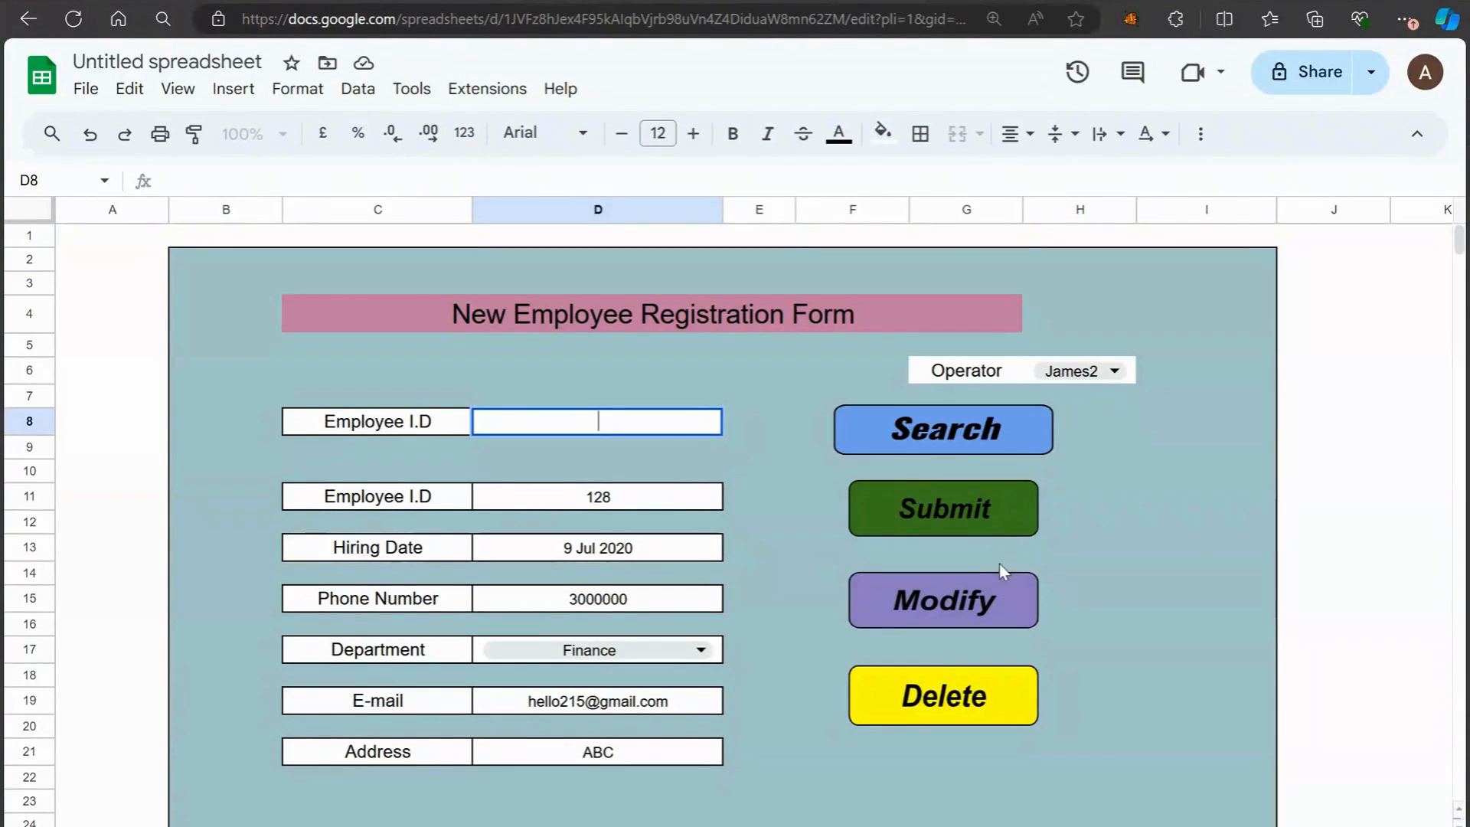
left_click(998, 703)
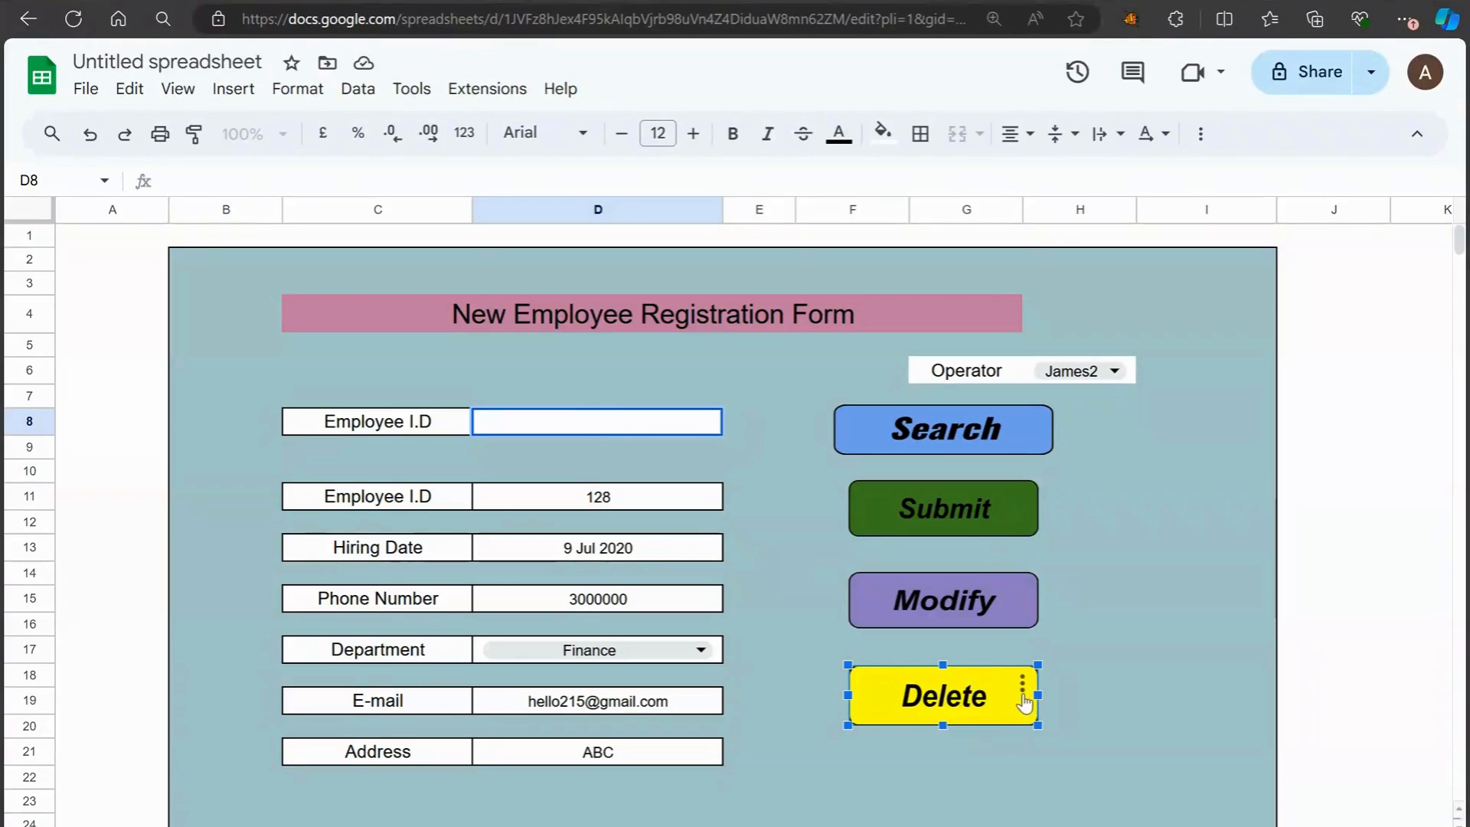
left_click(1023, 686)
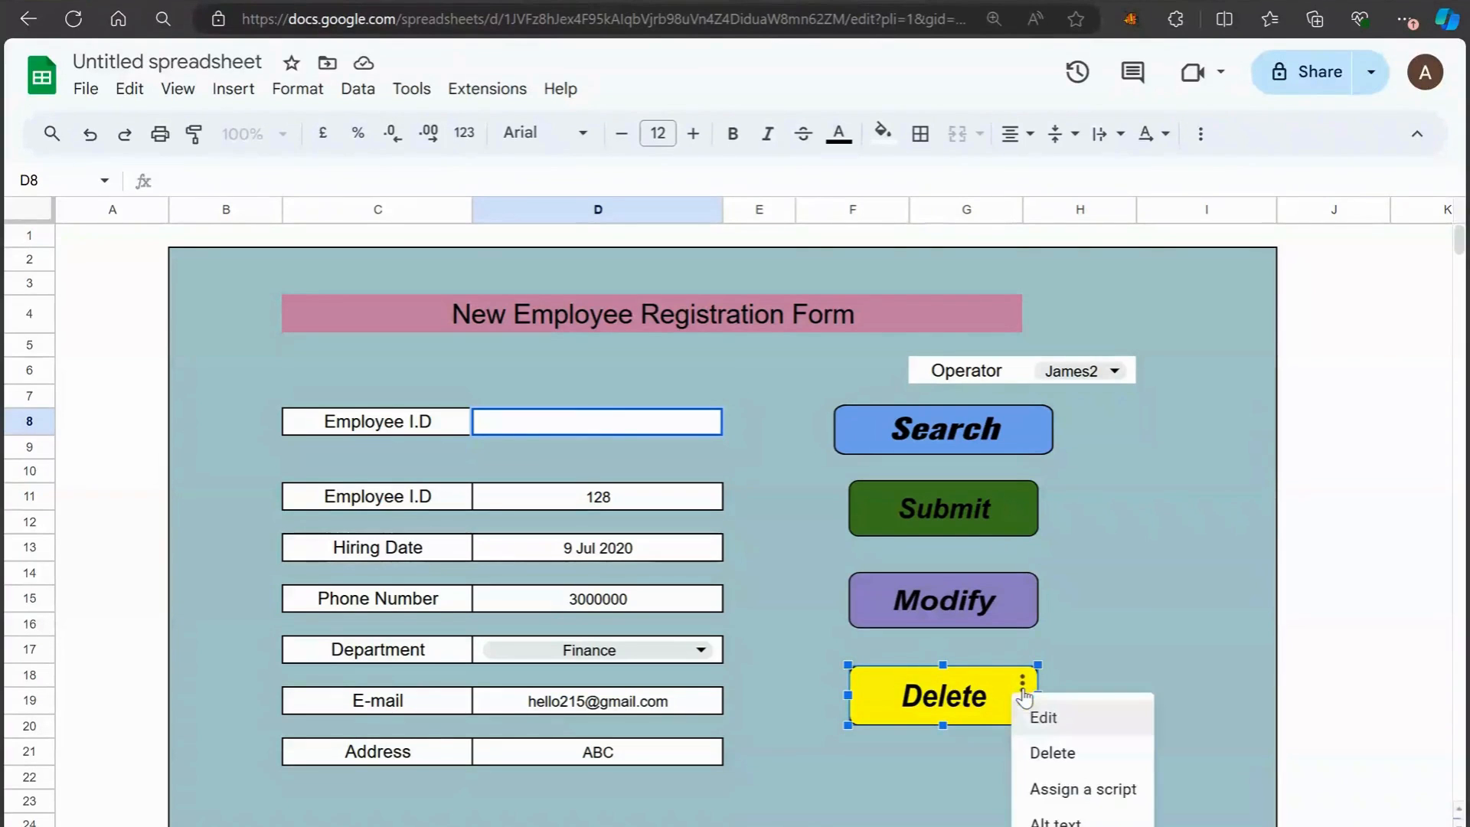
left_click(1066, 790)
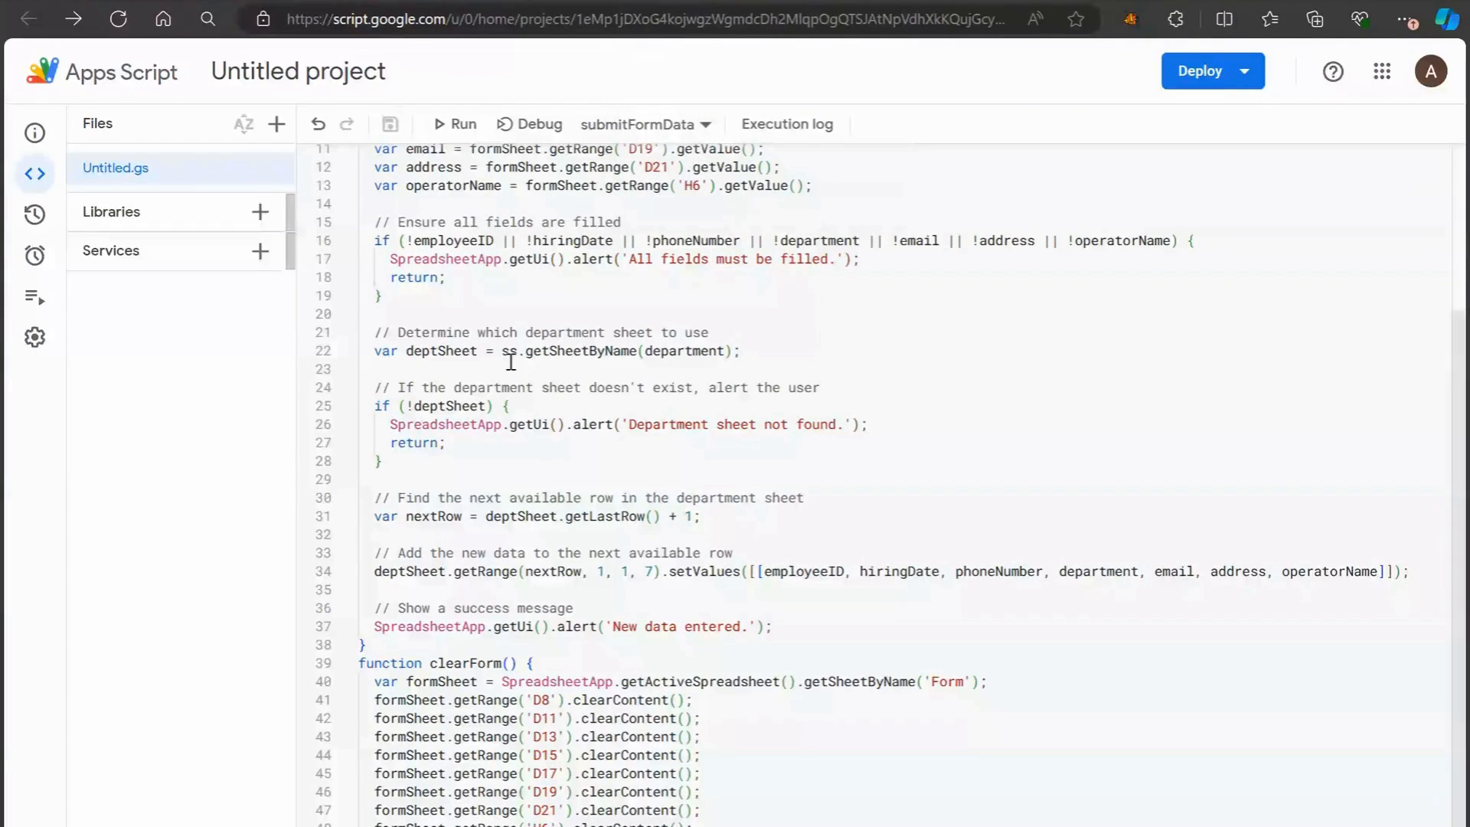
double_click(501, 664)
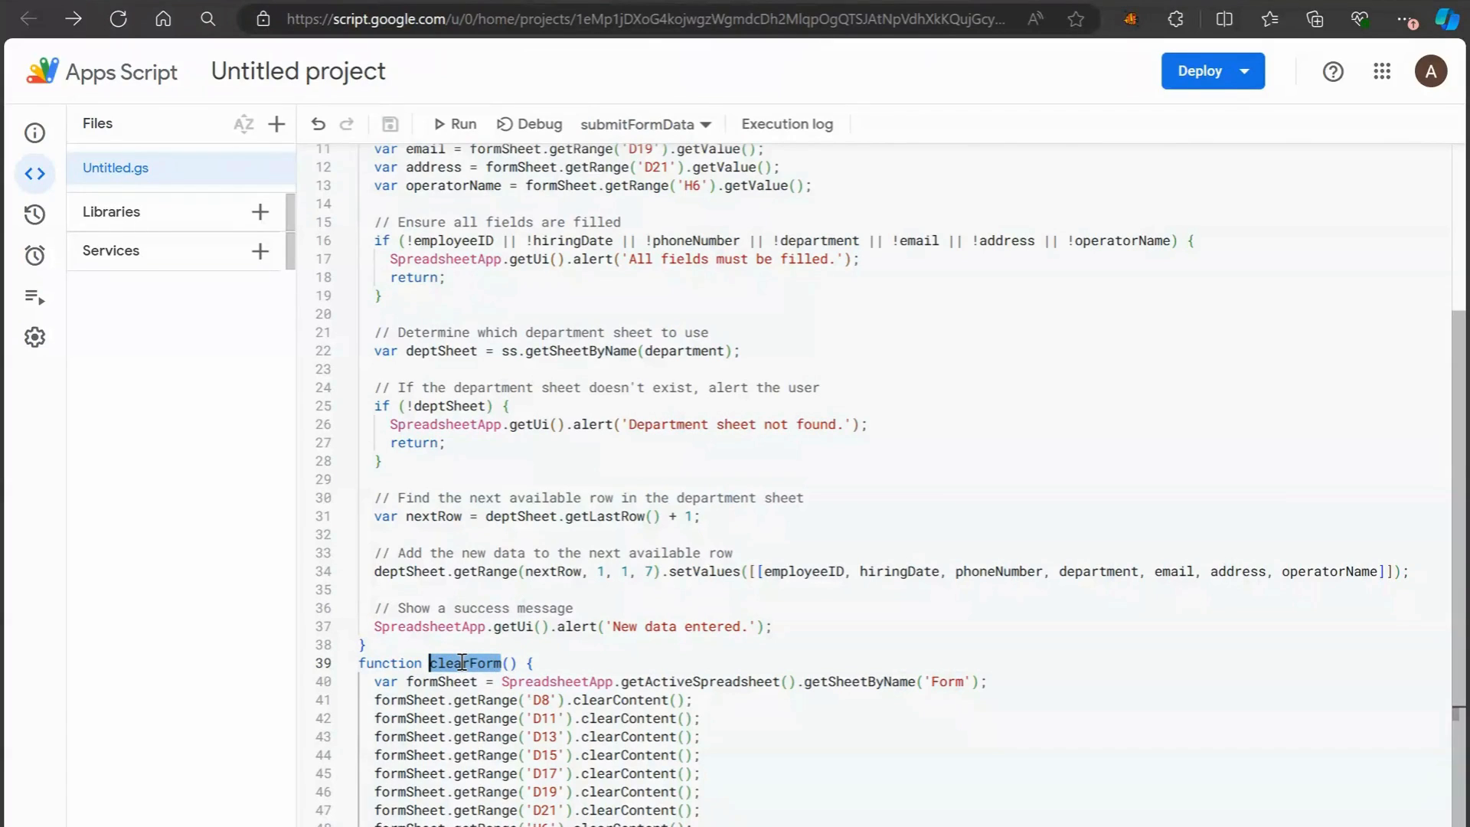
key("alt+Tab")
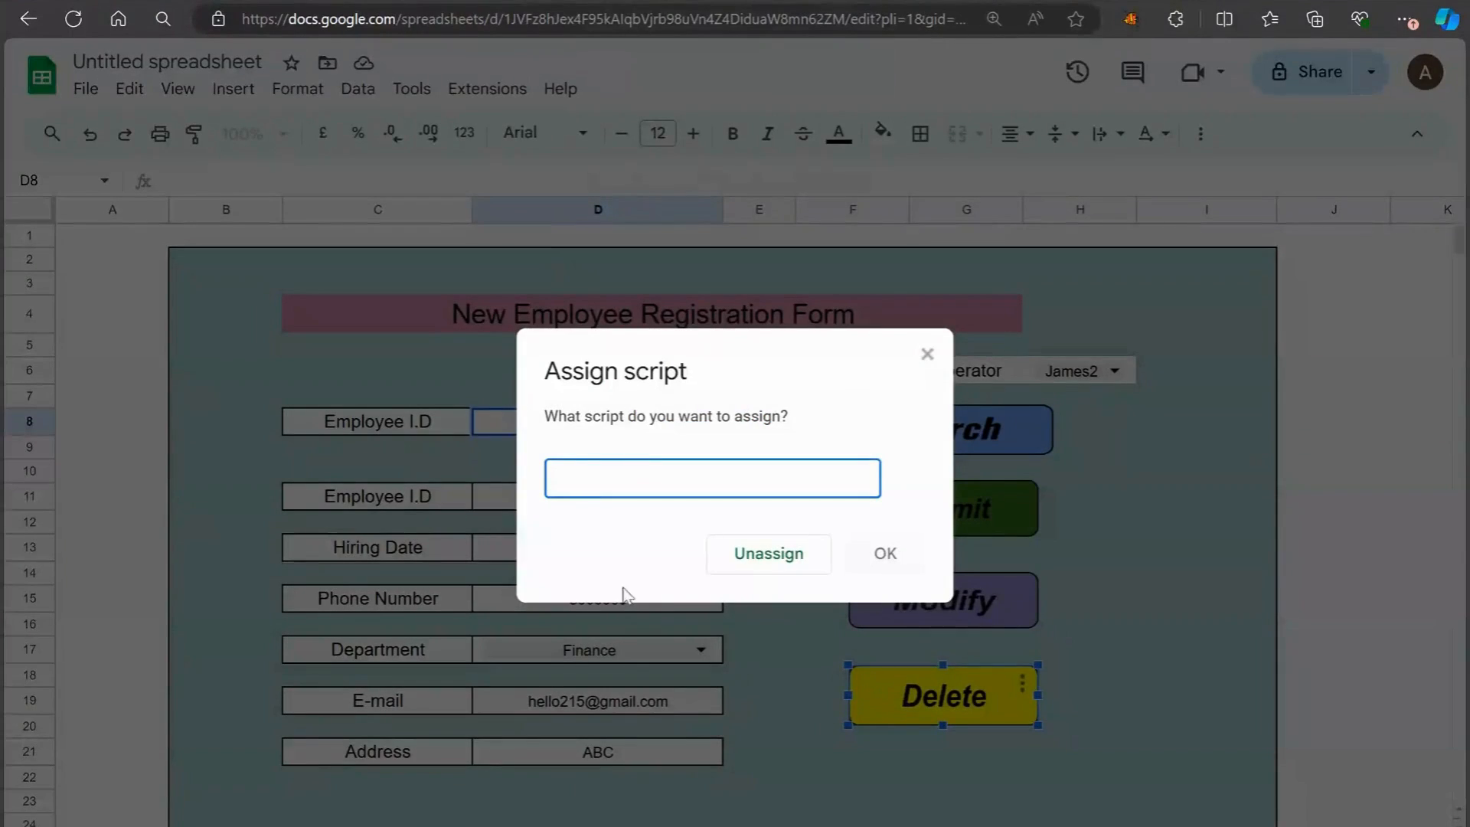
key("ctrl+v")
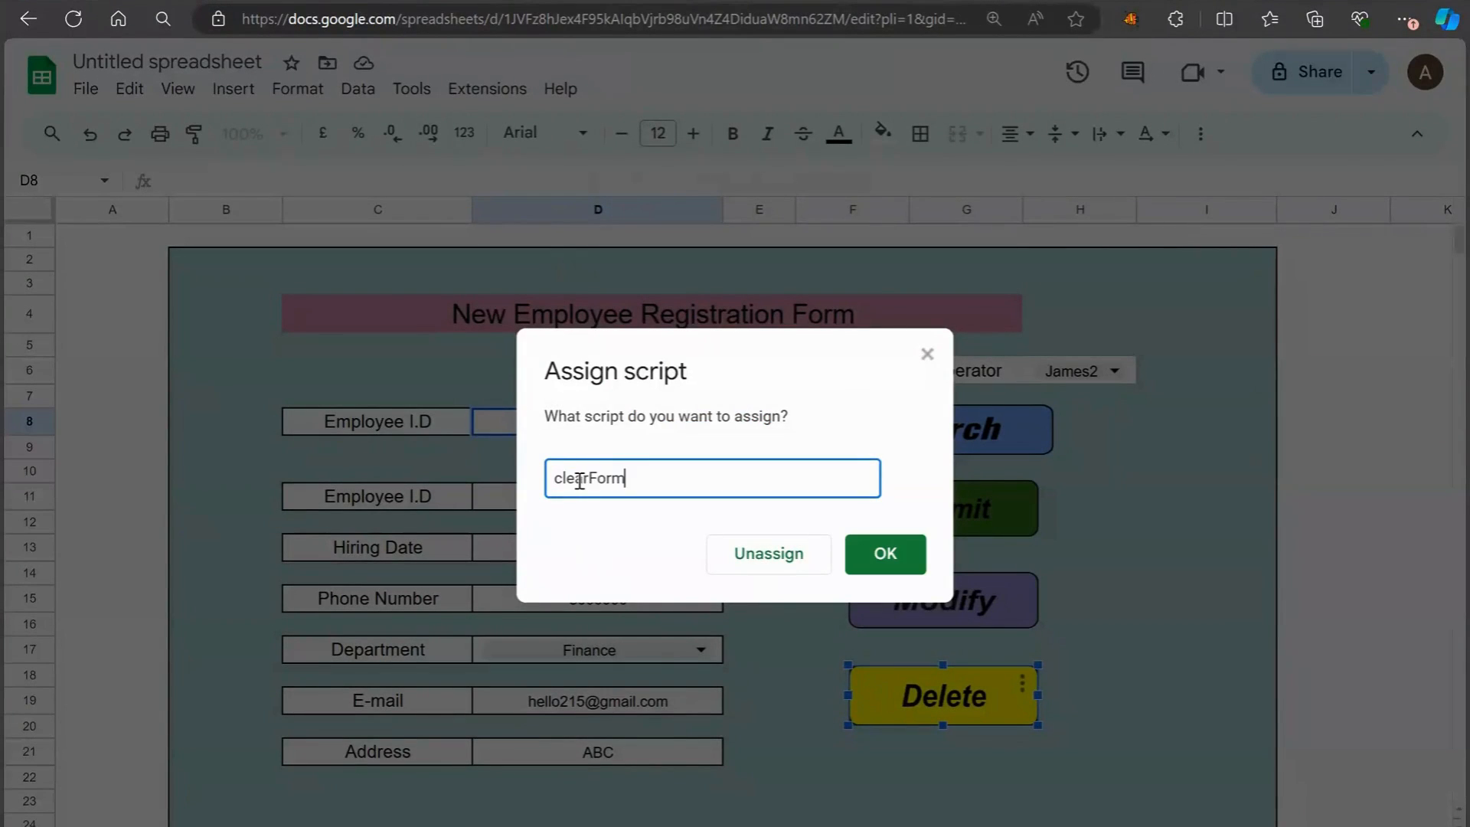
left_click(883, 556)
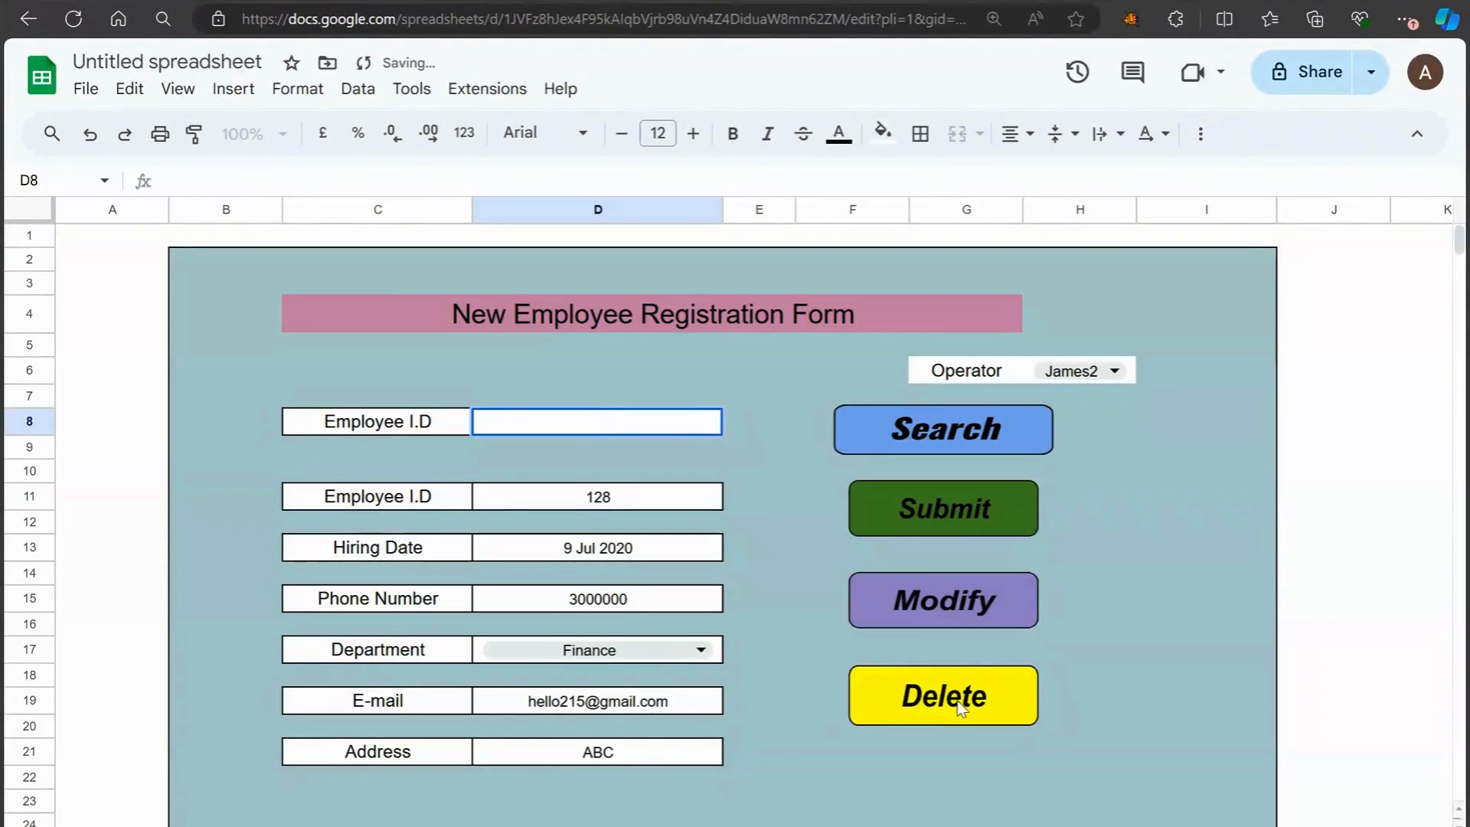
Step: Run the Delete button to clear the form entries and dismiss the message
left_click(642, 751)
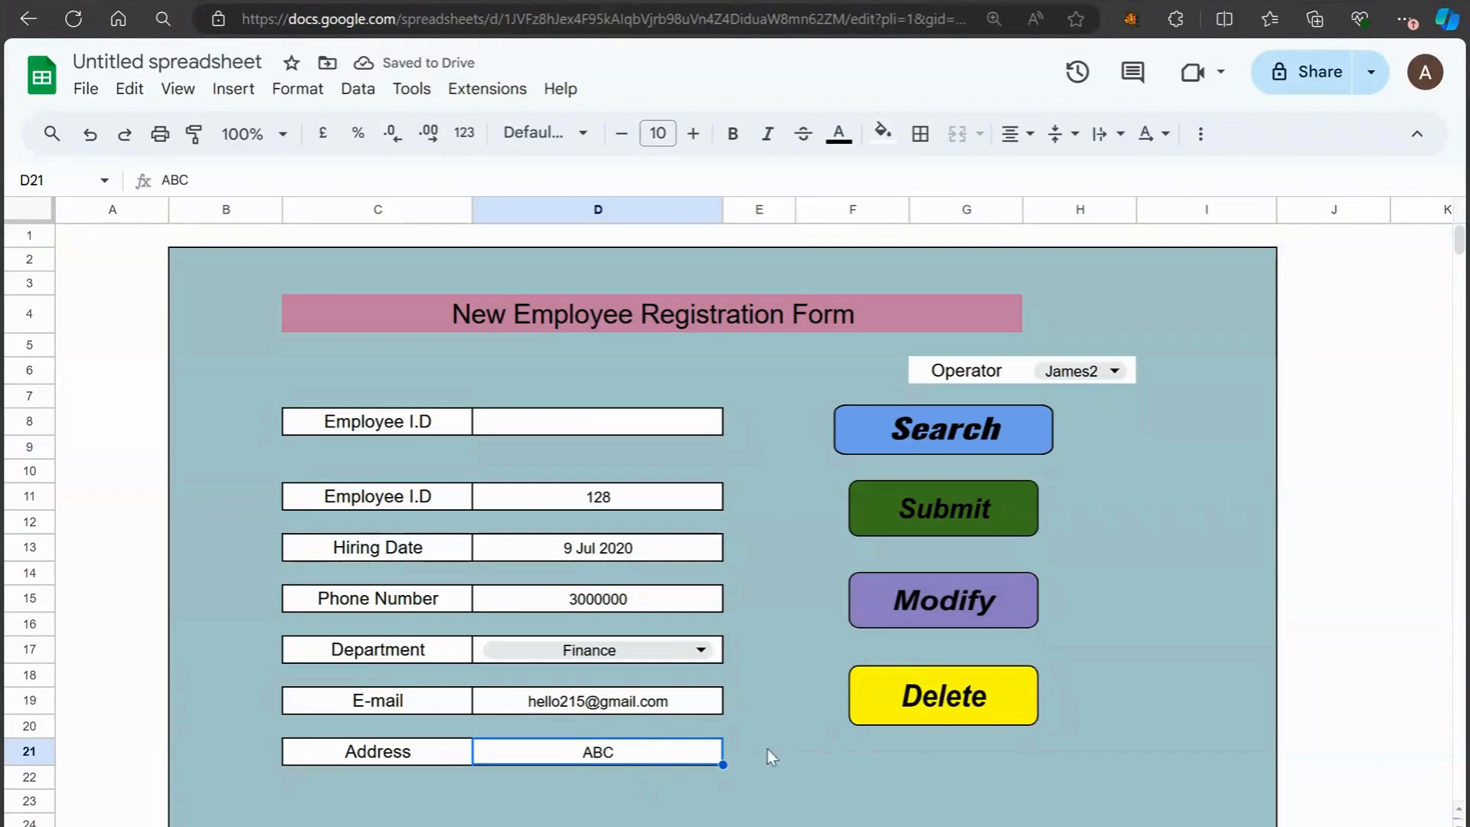
left_click(942, 698)
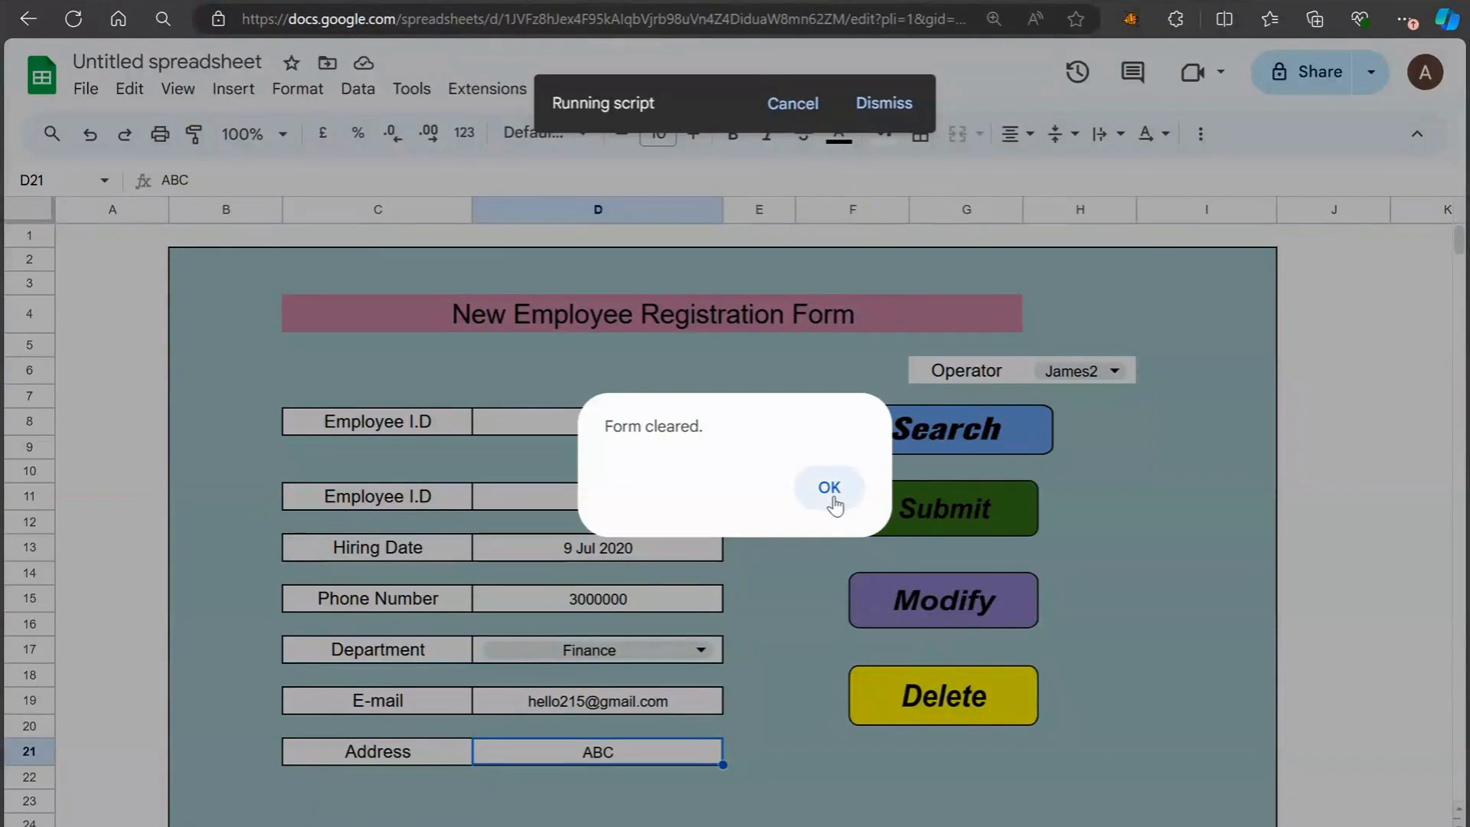
left_click(831, 490)
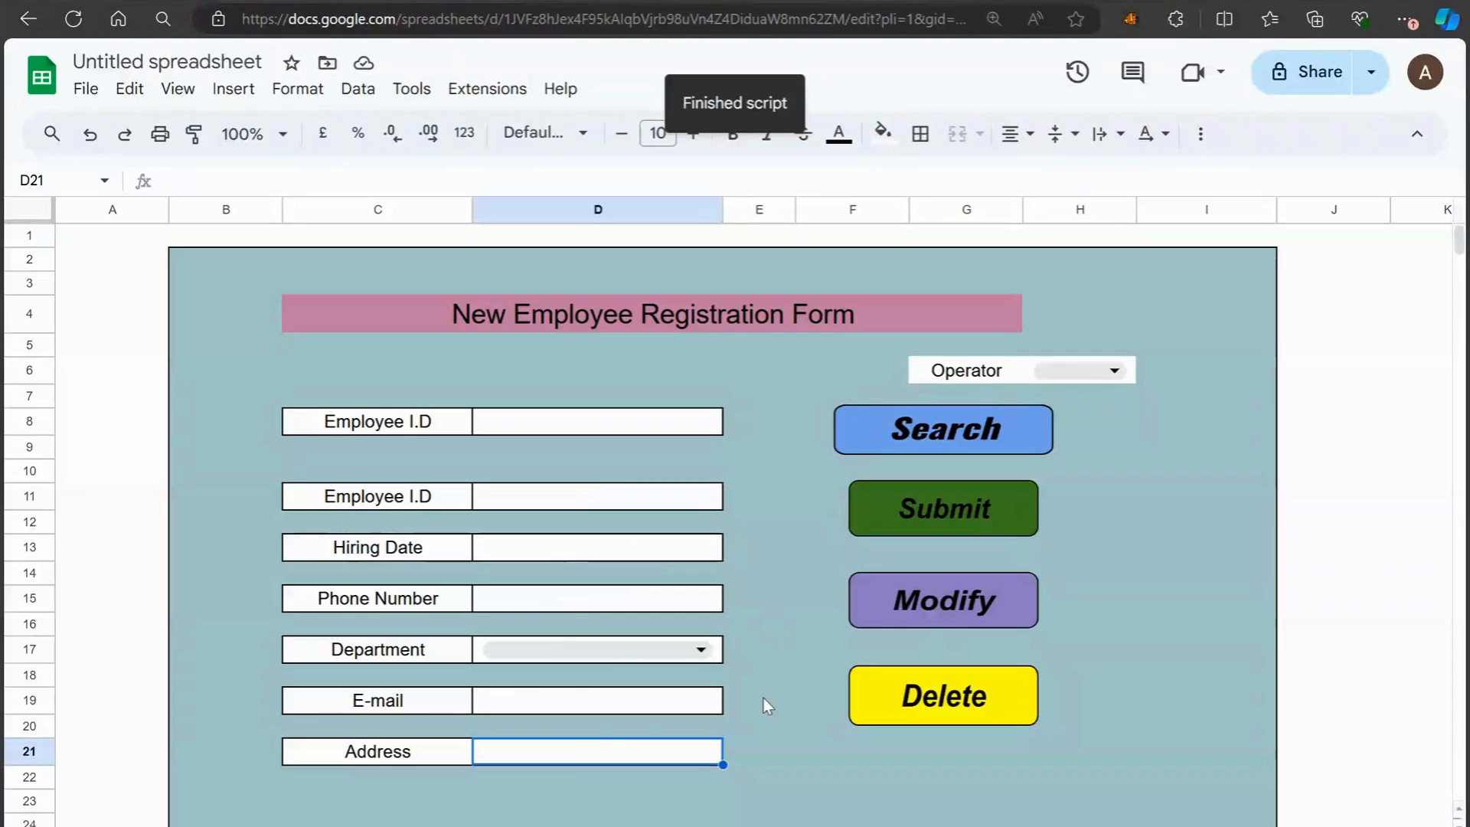
Step: Enter employee ID 128 in the search field, run the Search button, and dismiss the message
left_click(635, 421)
type("128")
key("Return")
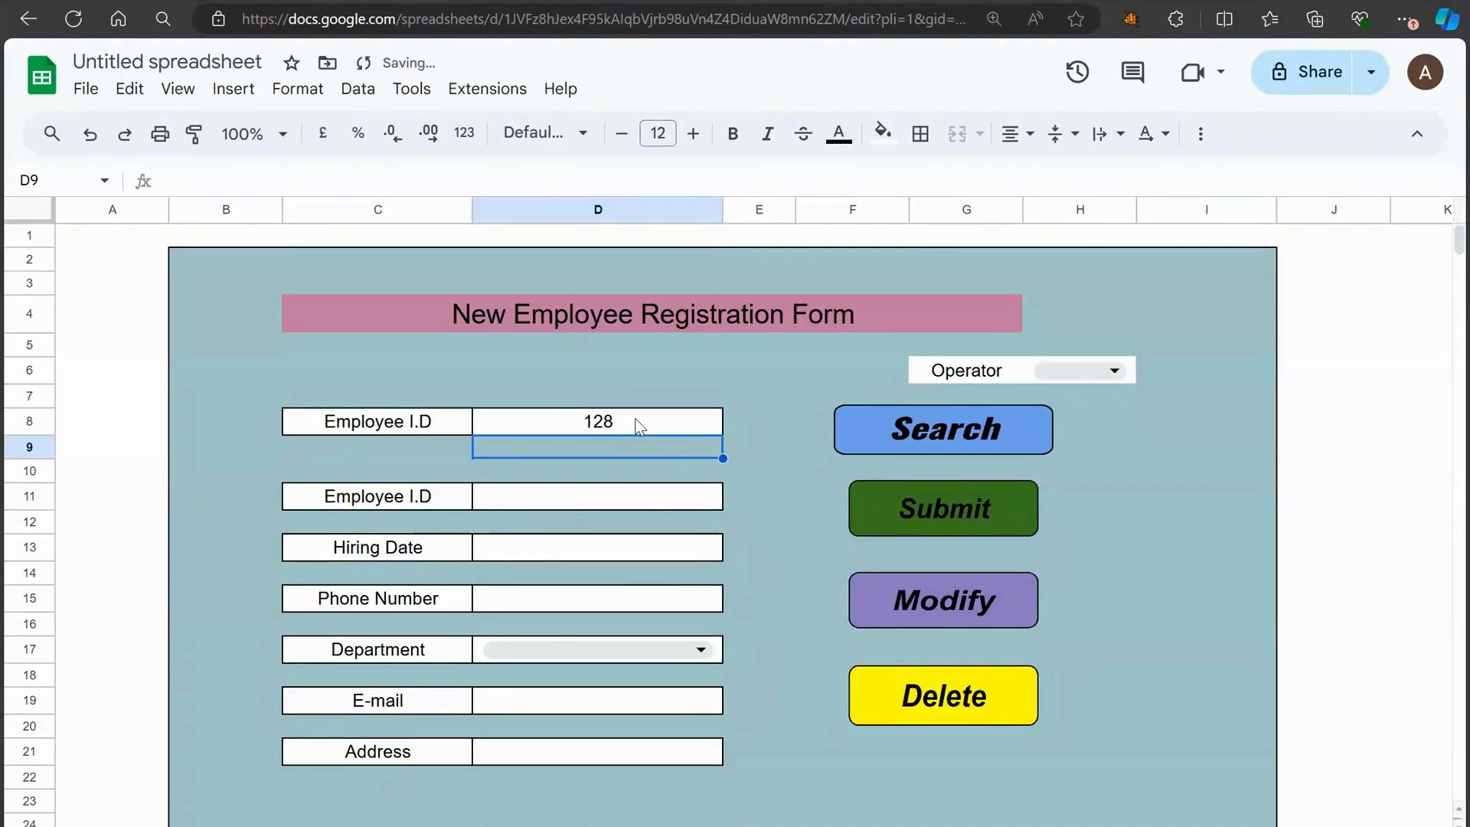
left_click(979, 431)
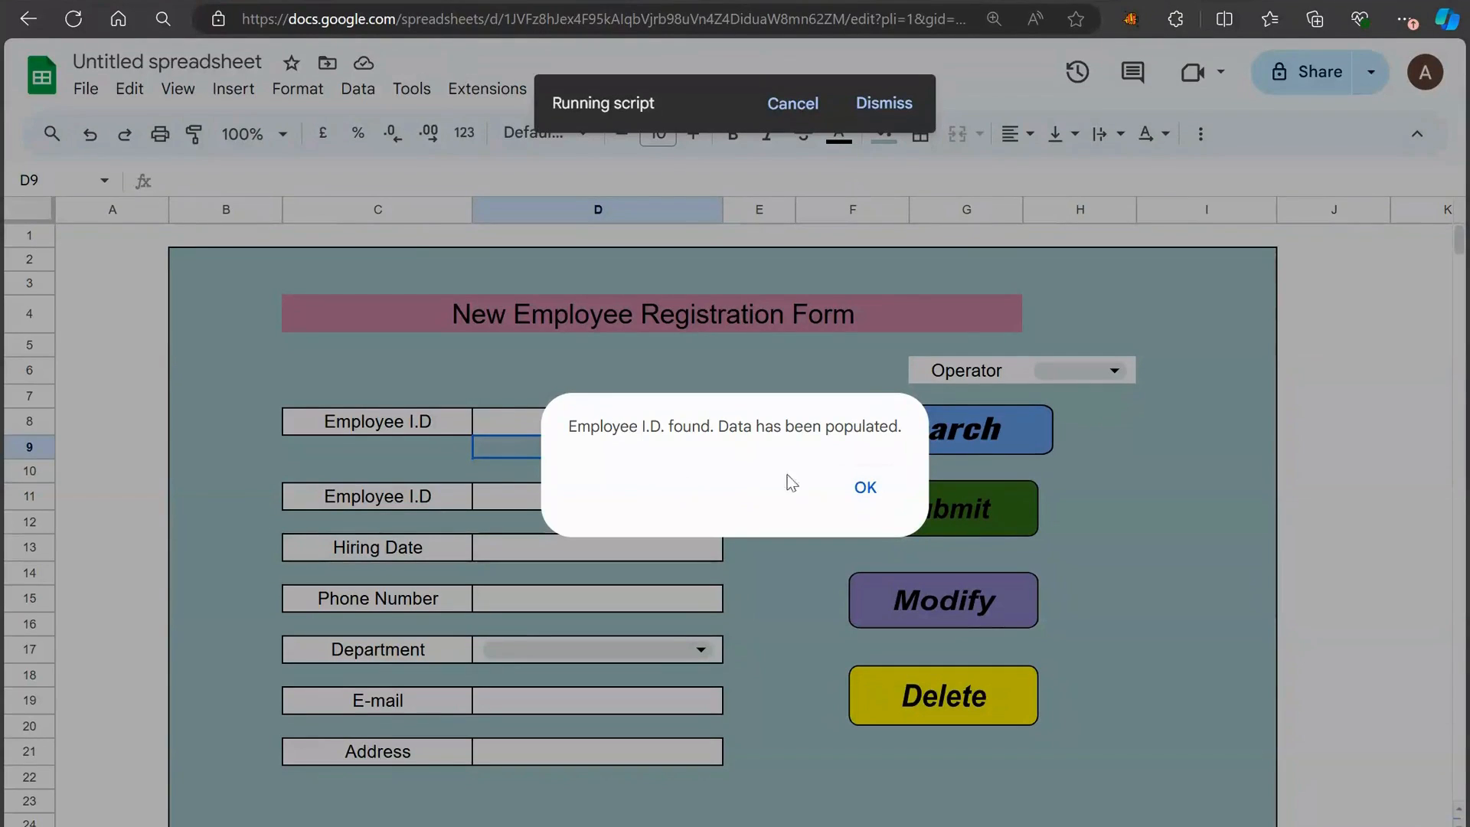
left_click(863, 496)
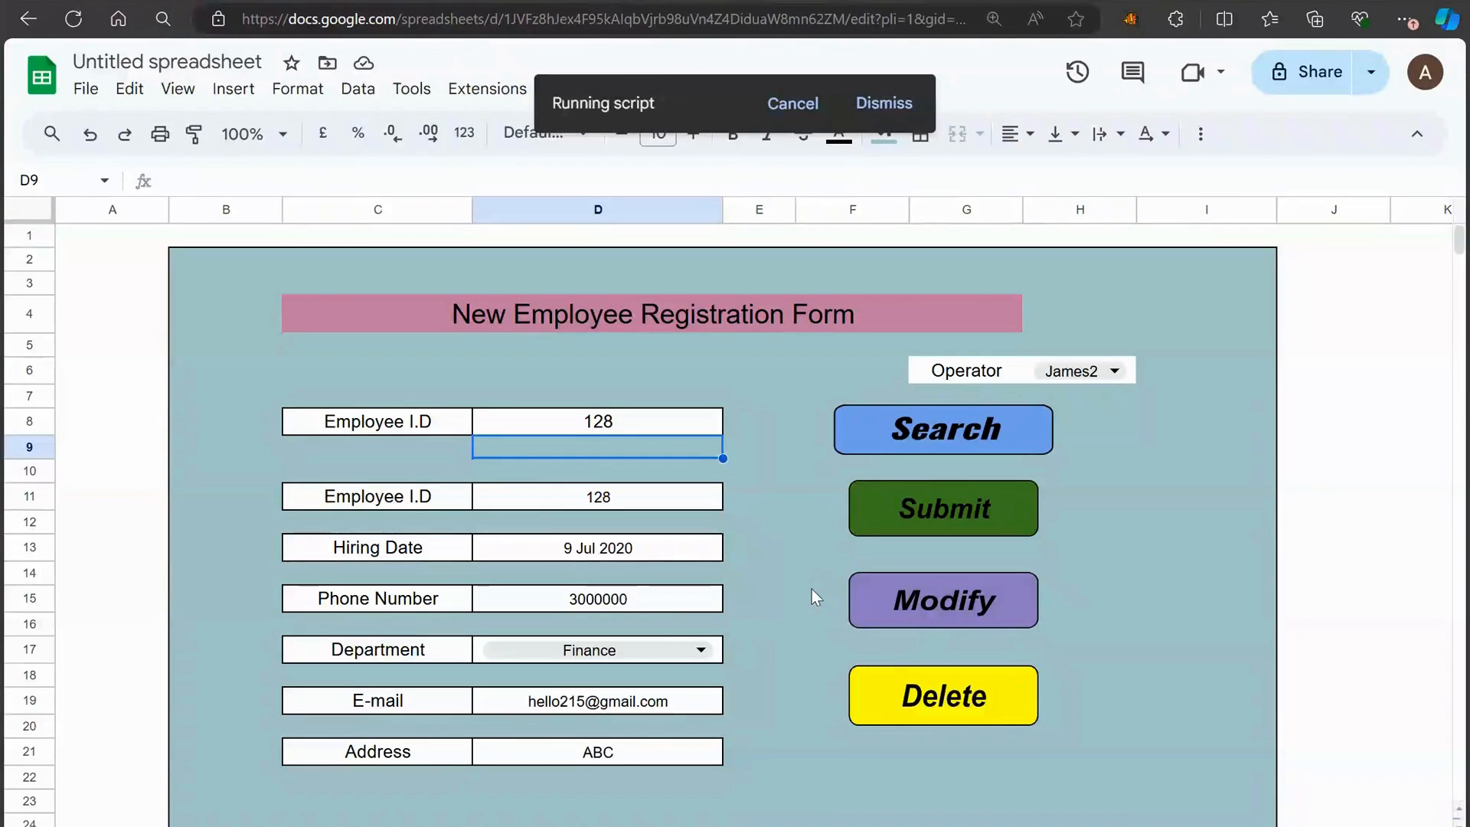